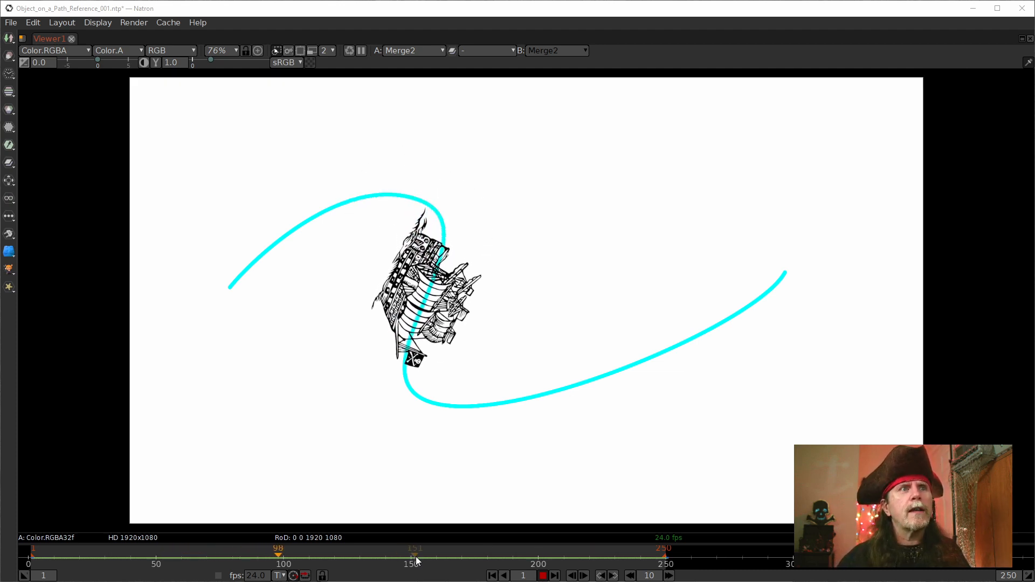
left_click(543, 576)
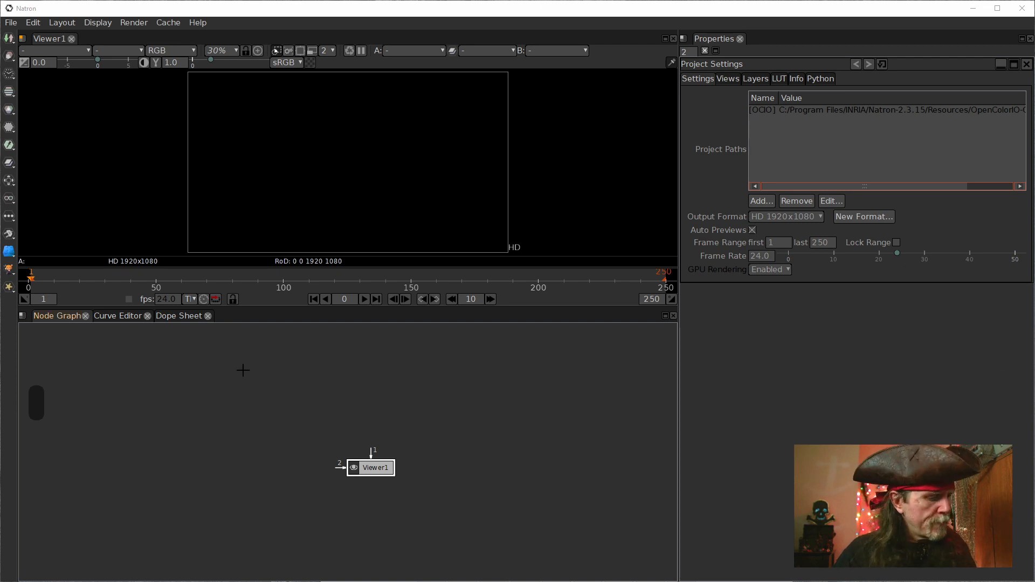
Step: Add a RotoPaint node above Viewer1 in the node graph and connect it to the viewer's input 1
left_click_drag(376, 470, 375, 487)
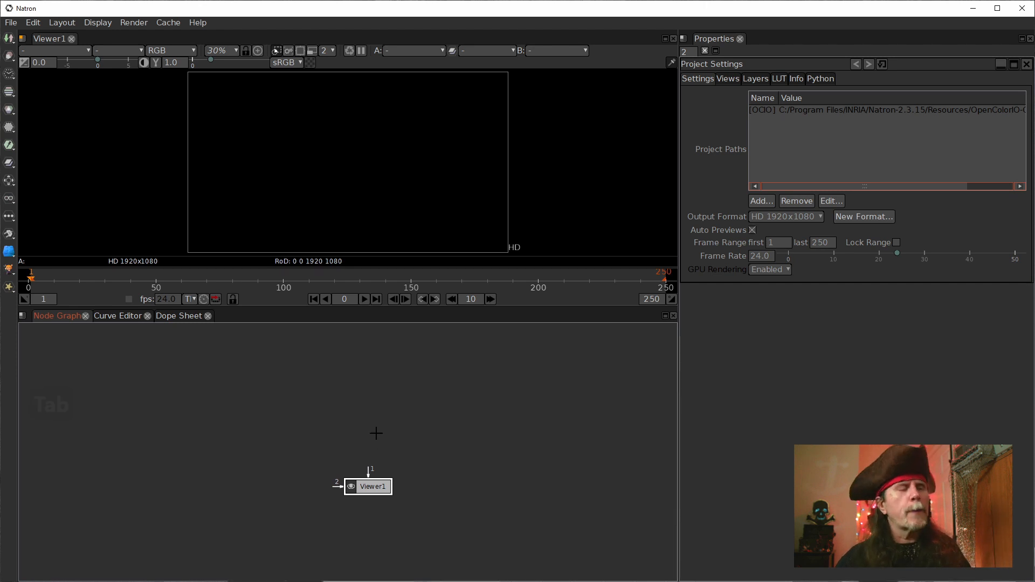
key("Tab")
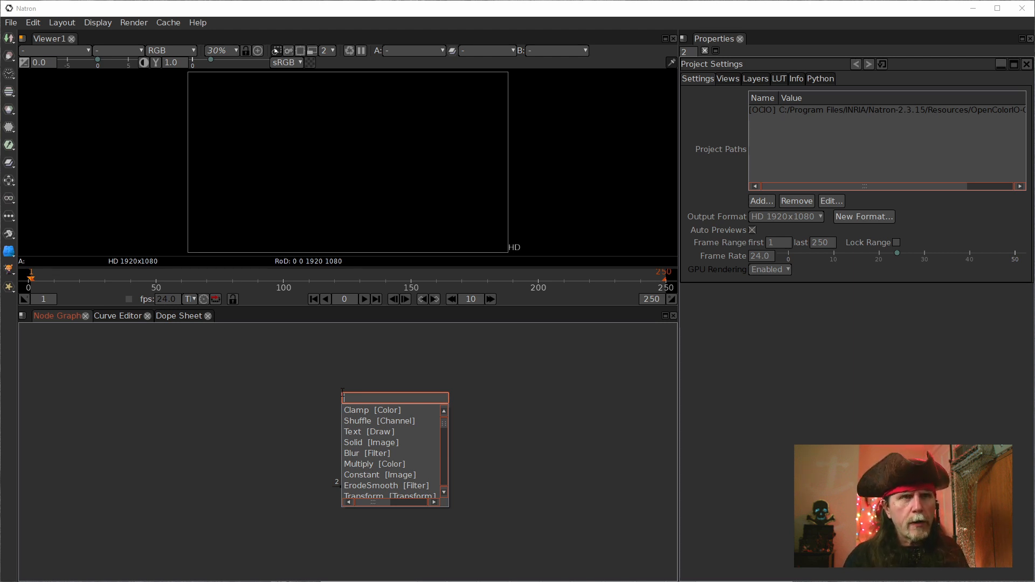
type("ro")
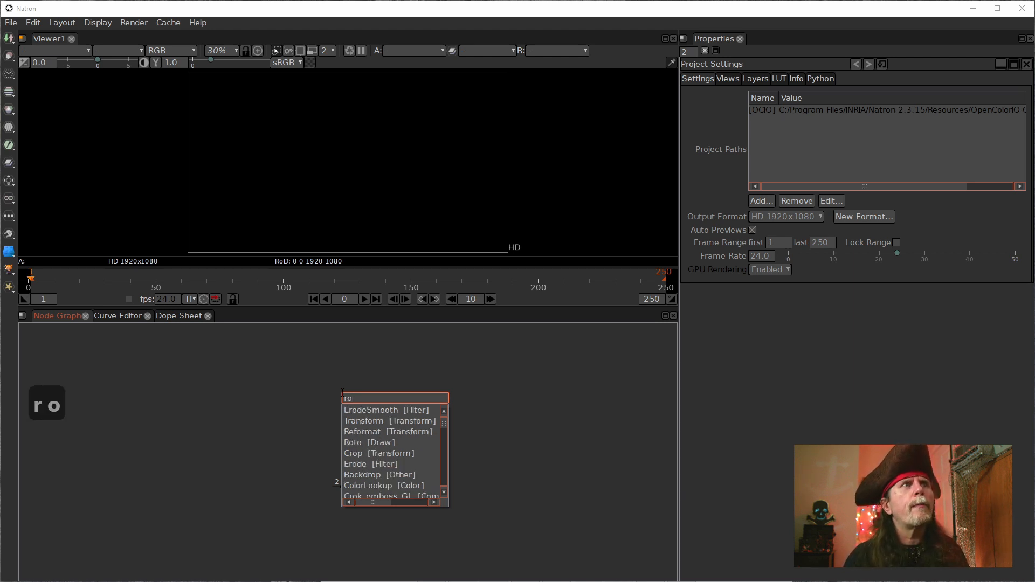
type("top")
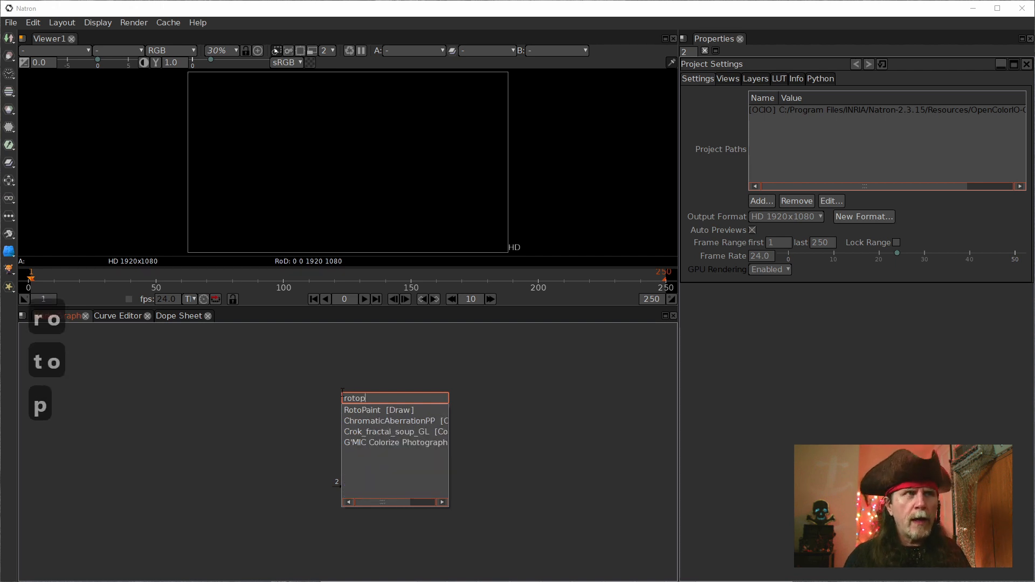
key("Down")
key("Return")
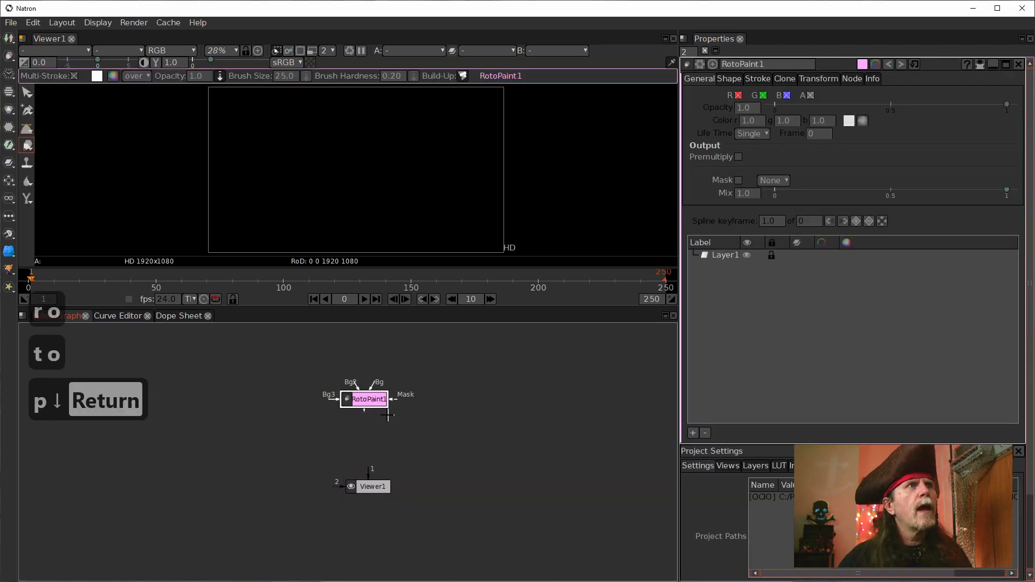
key("1")
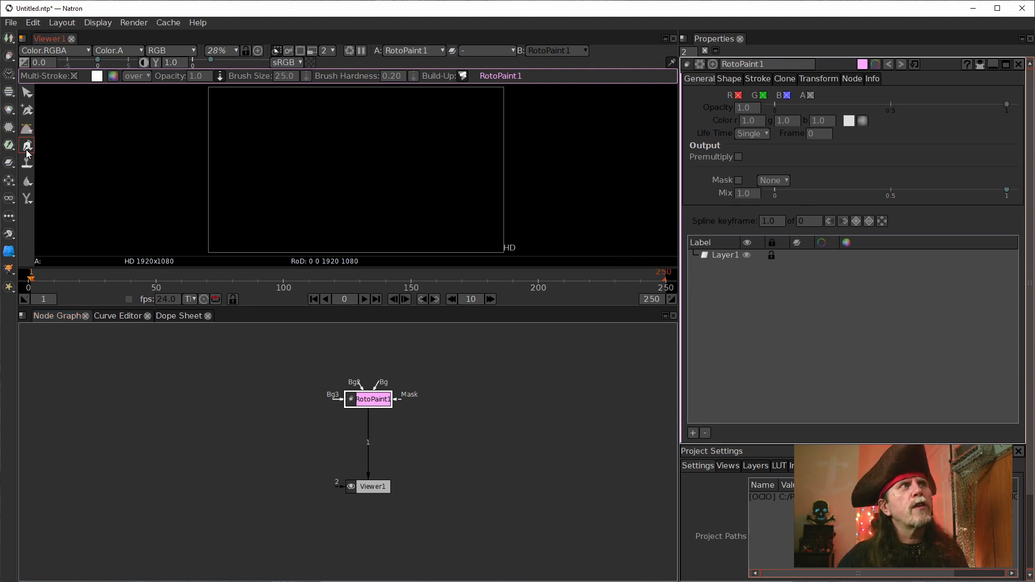
Step: Draw an open S-shaped path with four smooth points using the Pencil tool, about 1240 by 560 px, and deselect it
left_click(27, 147)
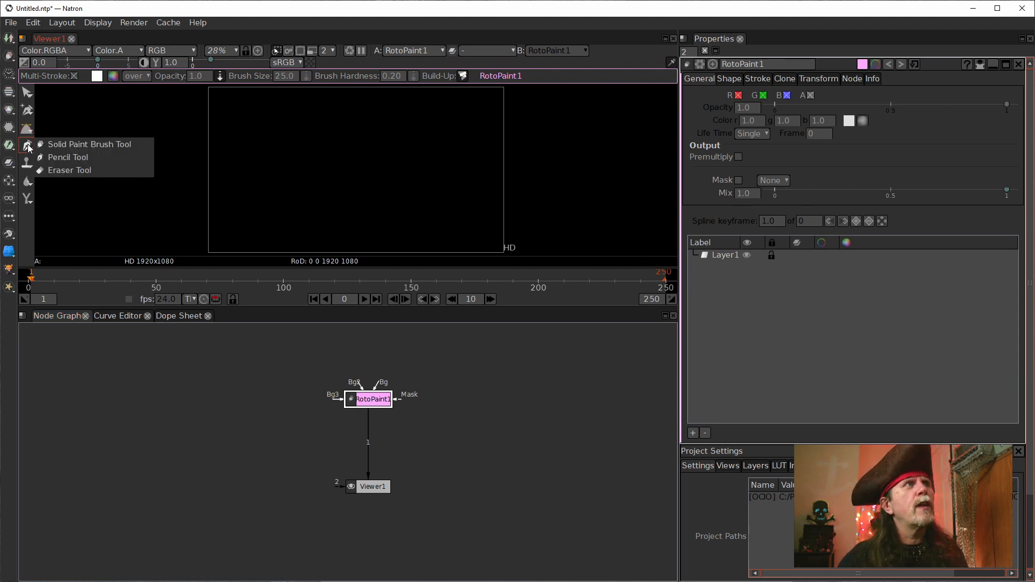
left_click(63, 158)
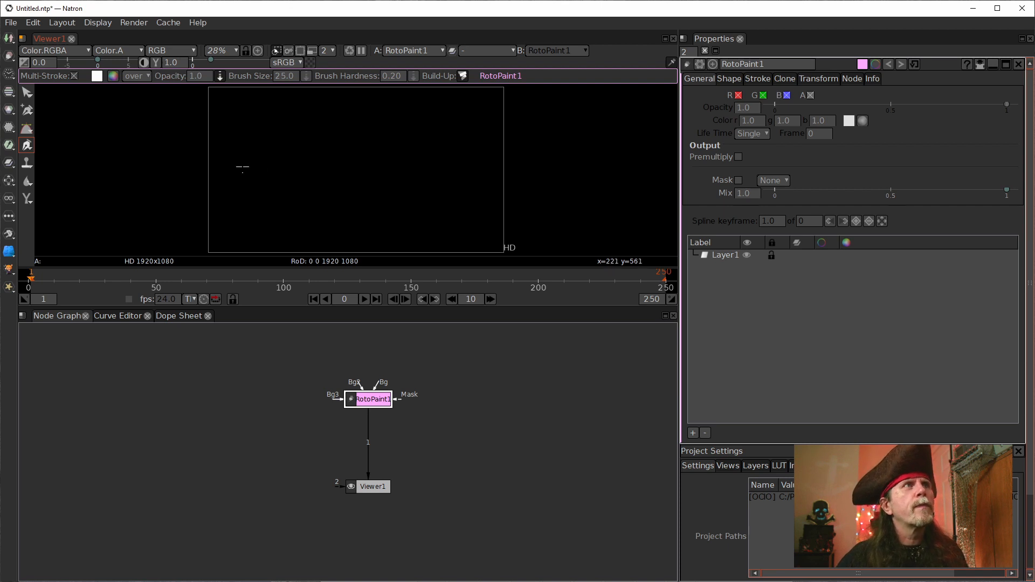
left_click_drag(227, 182, 258, 152)
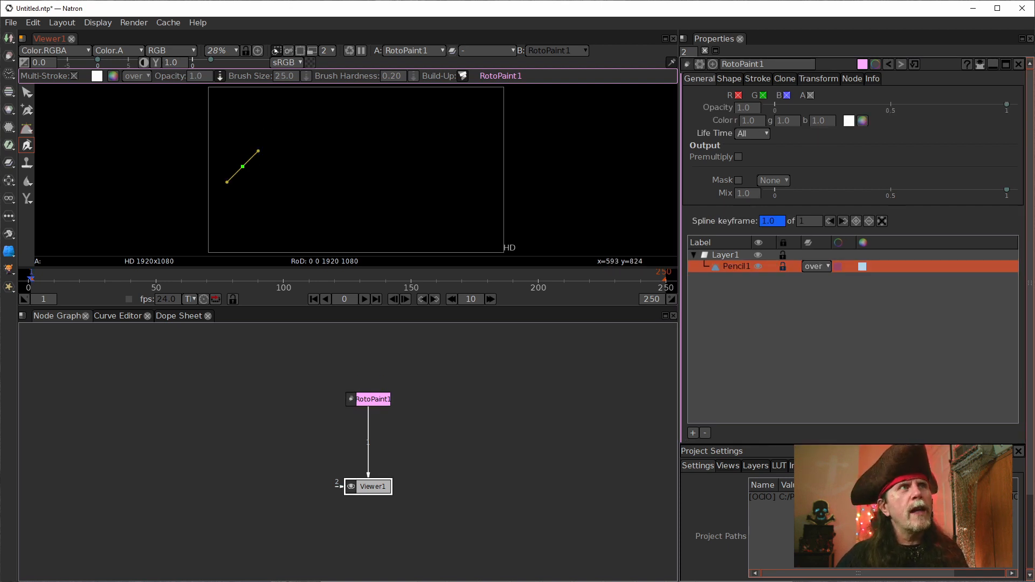
left_click_drag(307, 123, 336, 123)
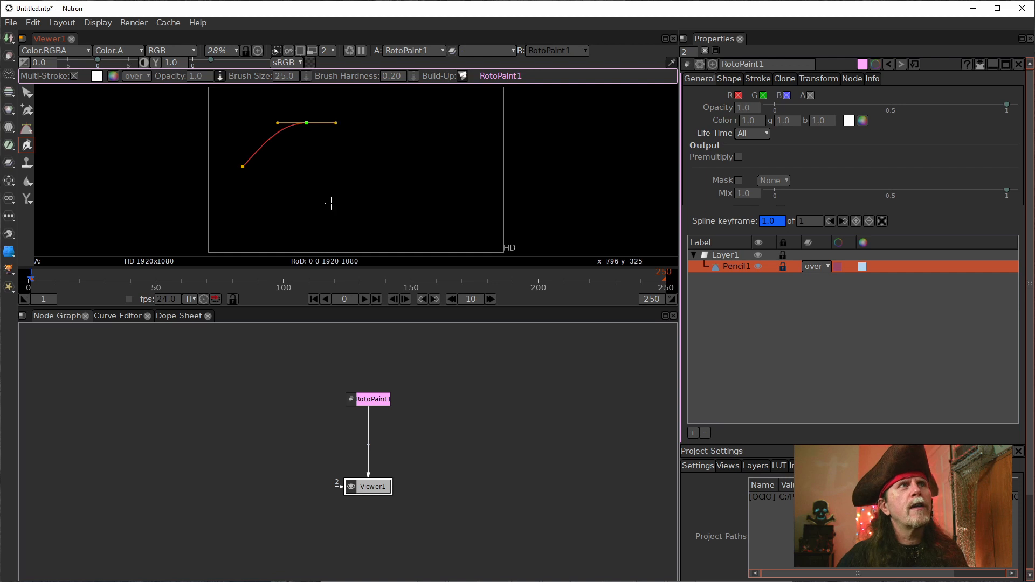
left_click_drag(316, 200, 332, 213)
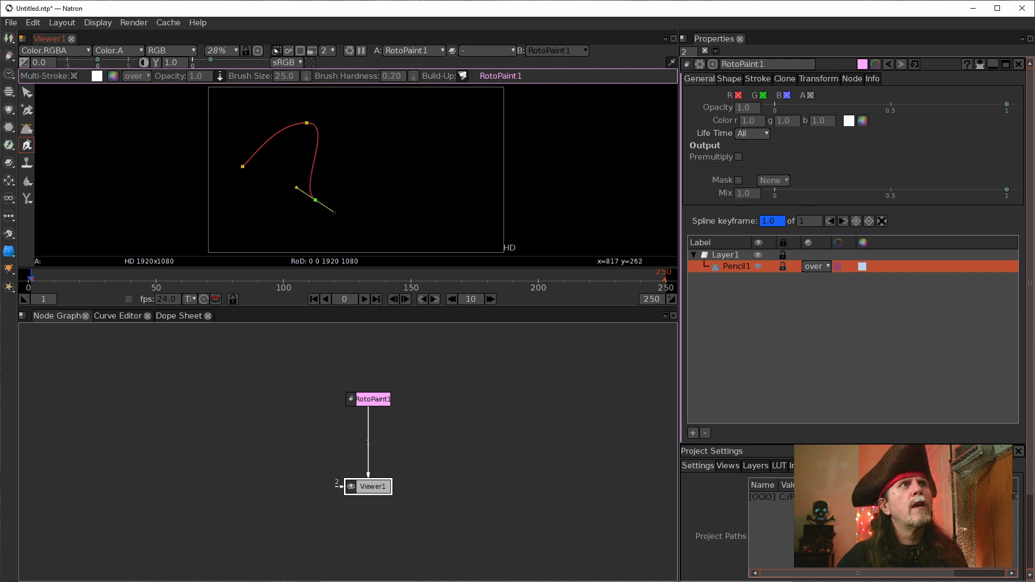
left_click(426, 167)
left_click_drag(431, 159, 446, 137)
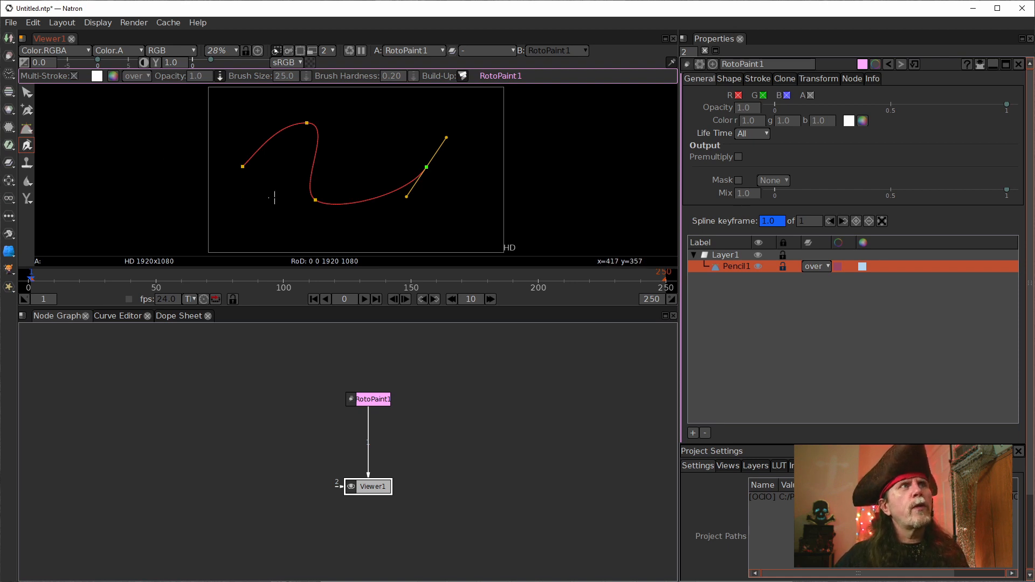
left_click(27, 92)
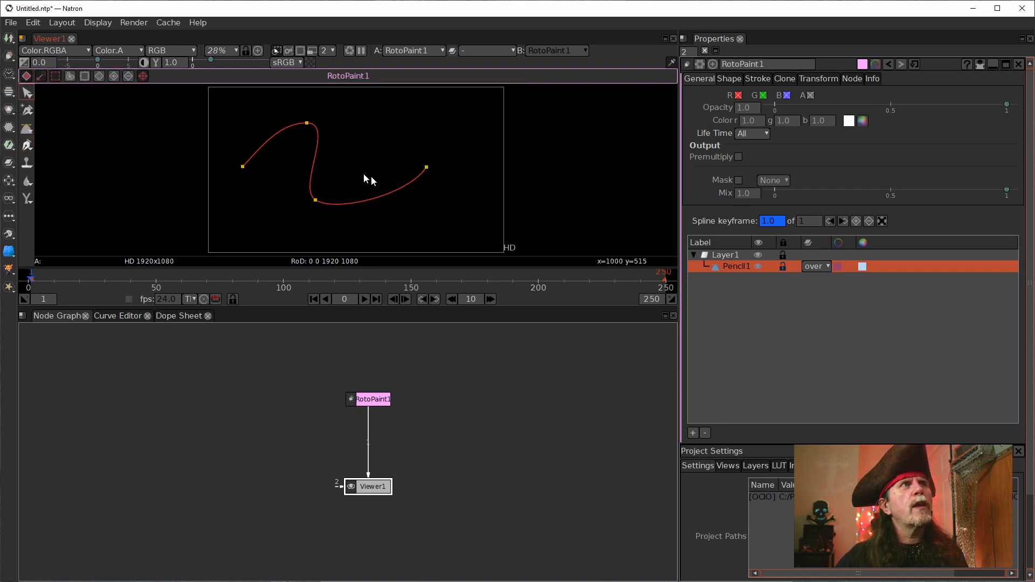
left_click(768, 308)
left_click(725, 254)
left_click(431, 247)
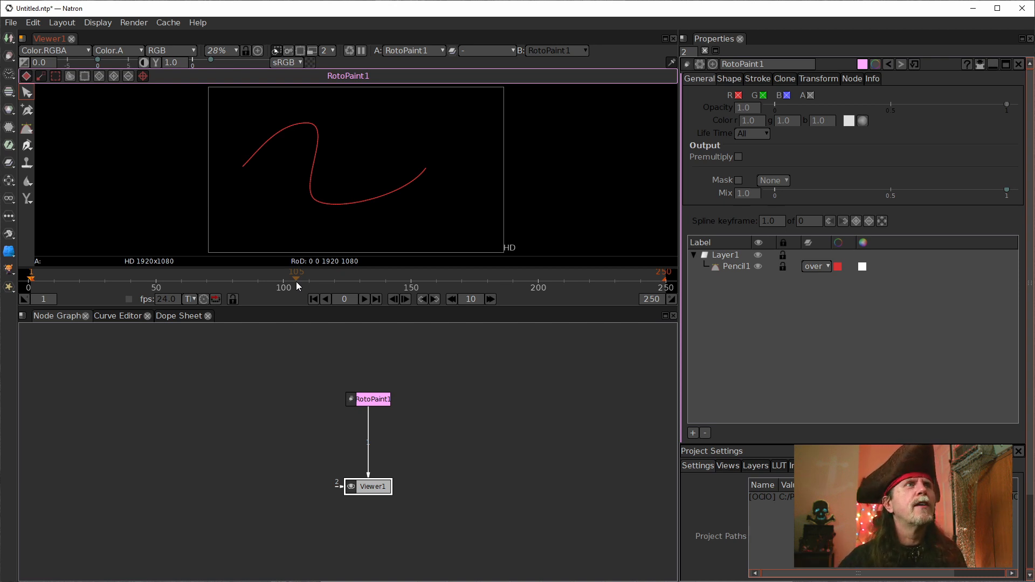
Step: Step back and forth between frames 1 and 2 to check how the stroke renders, ending on frame 1
left_click(405, 300)
left_click(405, 300)
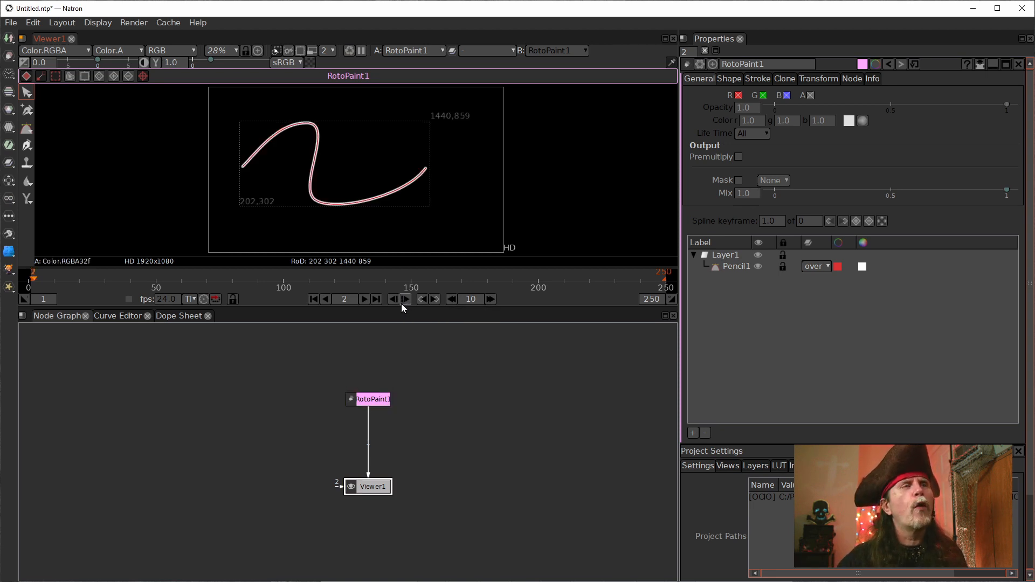
left_click(394, 299)
left_click(405, 300)
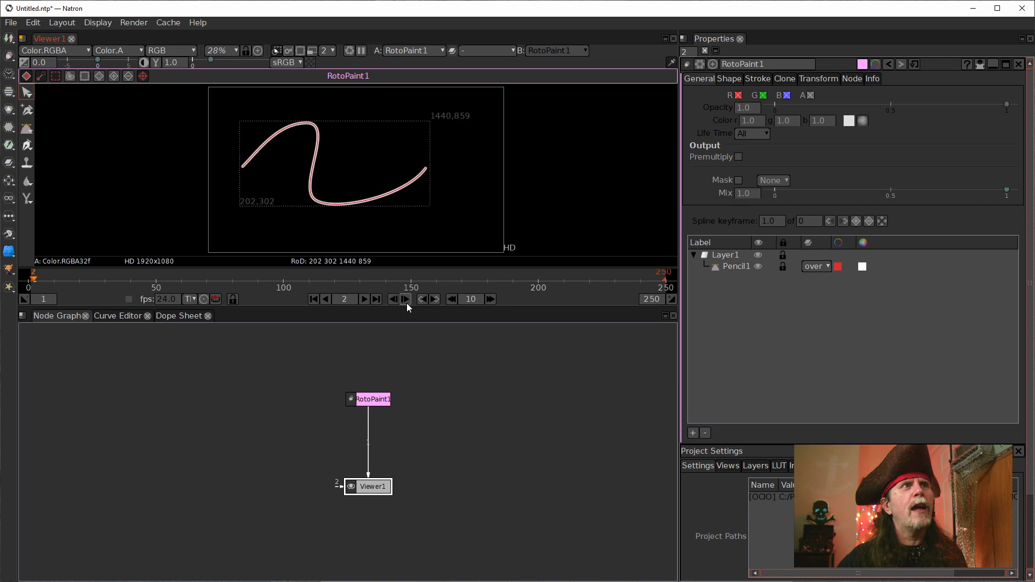
left_click(393, 299)
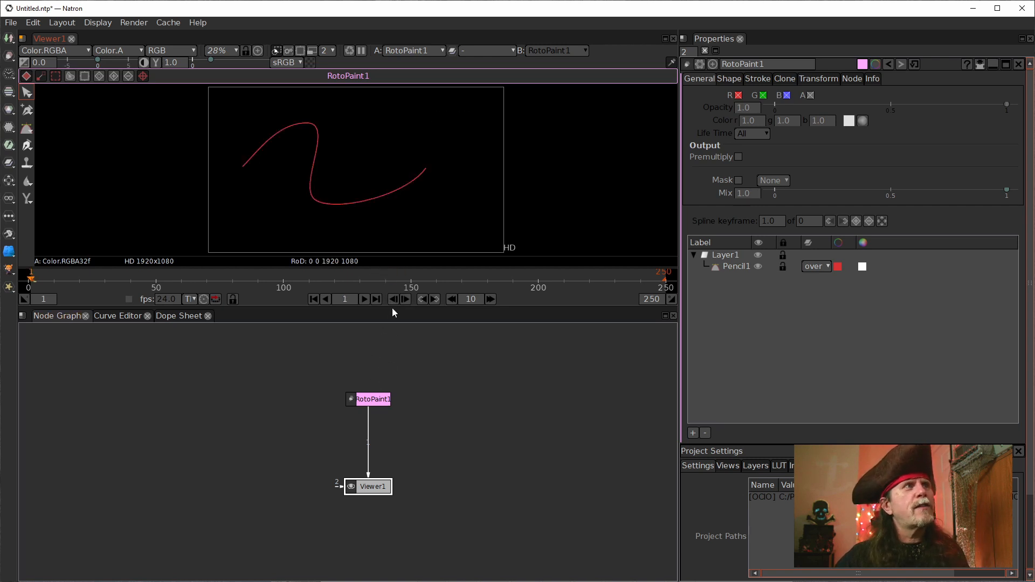
Step: Disconnect RotoPaint1 from the viewer, close the node's properties, and reconnect it to input 1
left_click_drag(369, 440, 449, 441)
left_click_drag(370, 473, 370, 396)
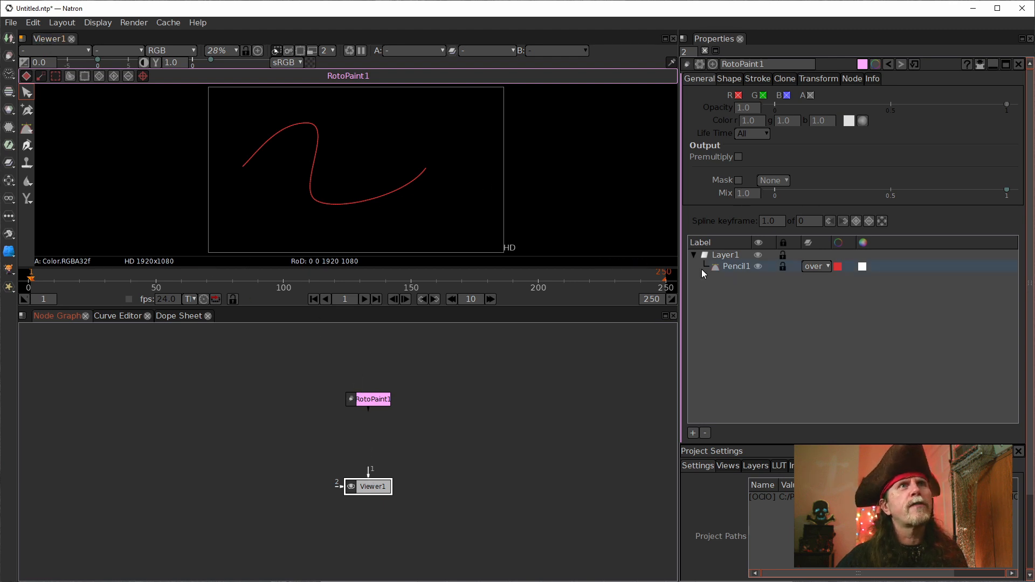
left_click(1019, 64)
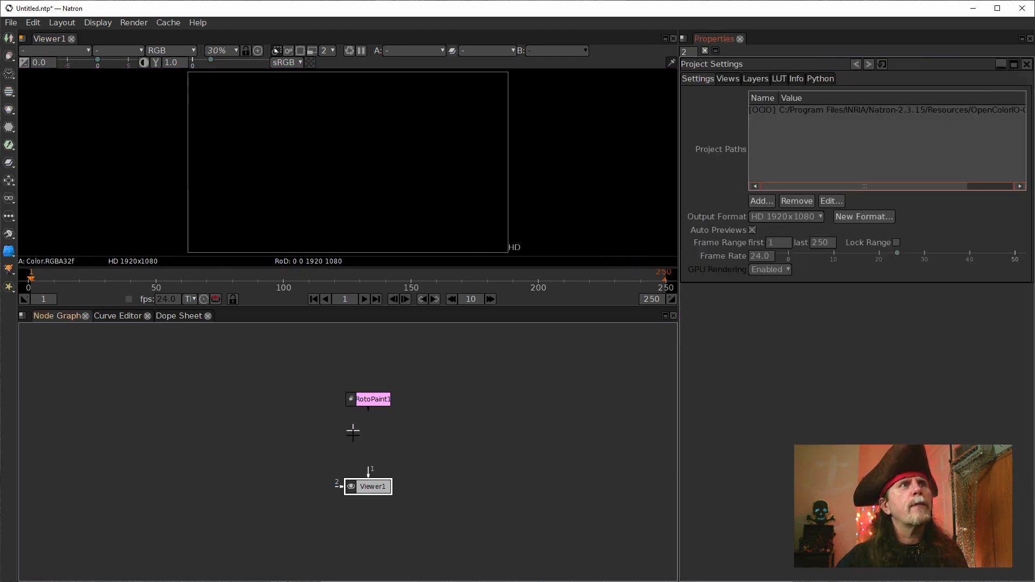
left_click(375, 401)
key("1")
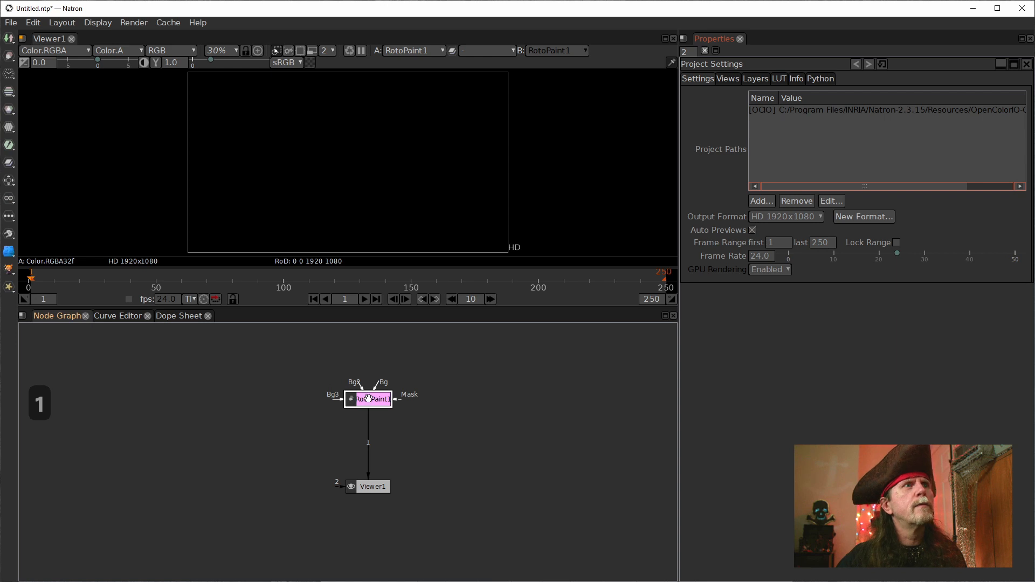
Step: Reopen RotoPaint1's properties and set the Pencil1 stroke's brush size to 10
double_click(365, 400)
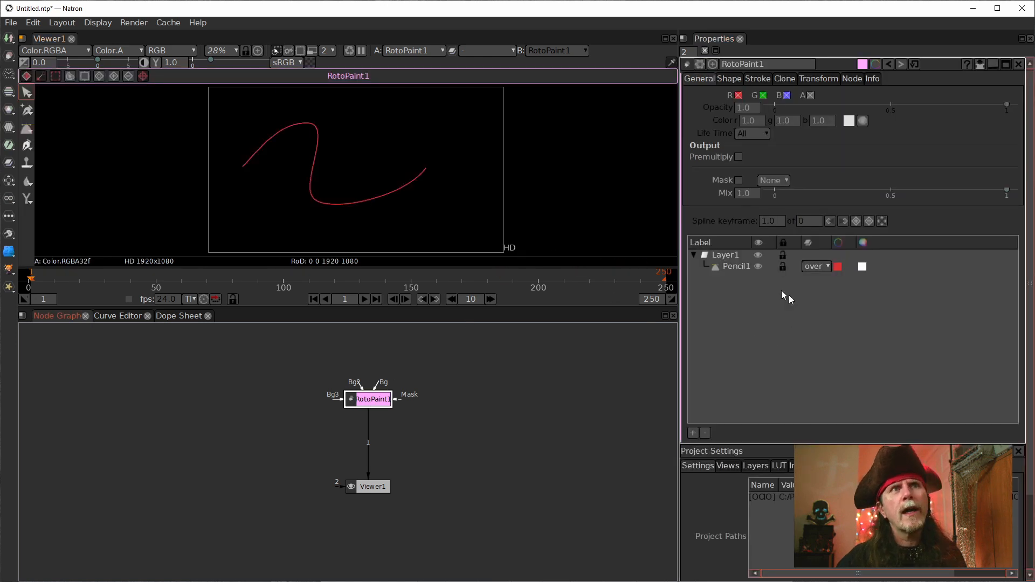
left_click(740, 267)
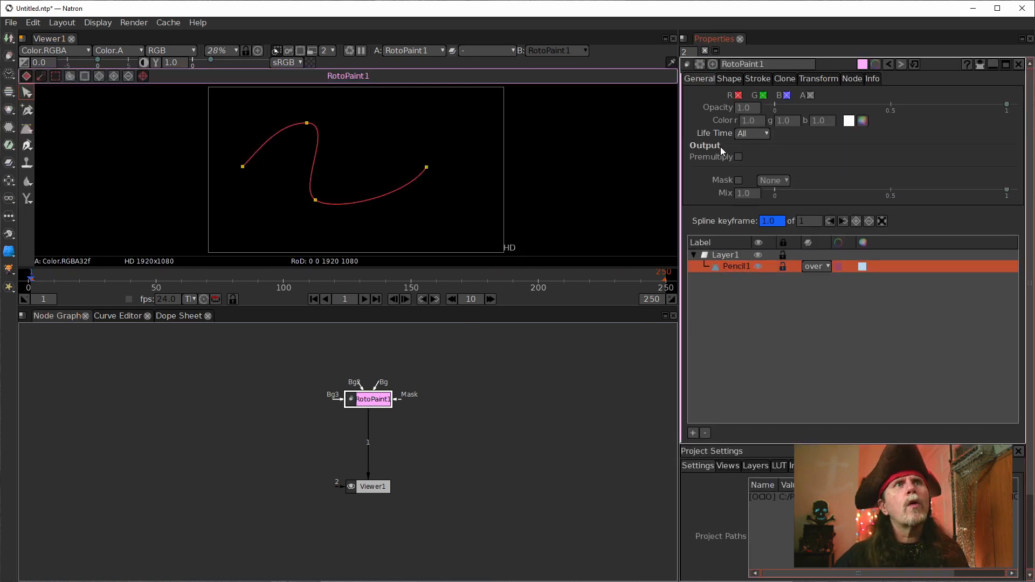
left_click(752, 80)
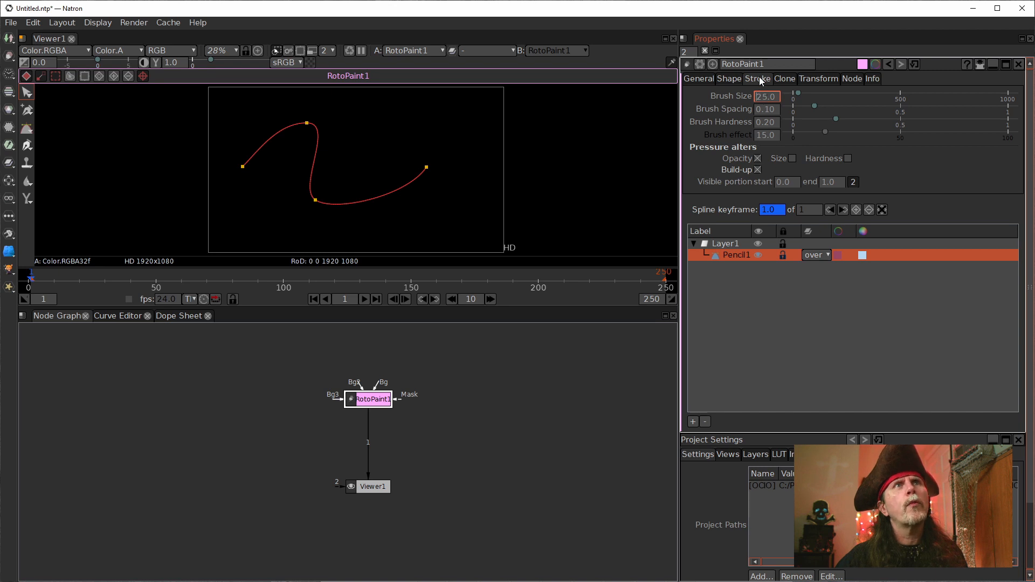
key("Return")
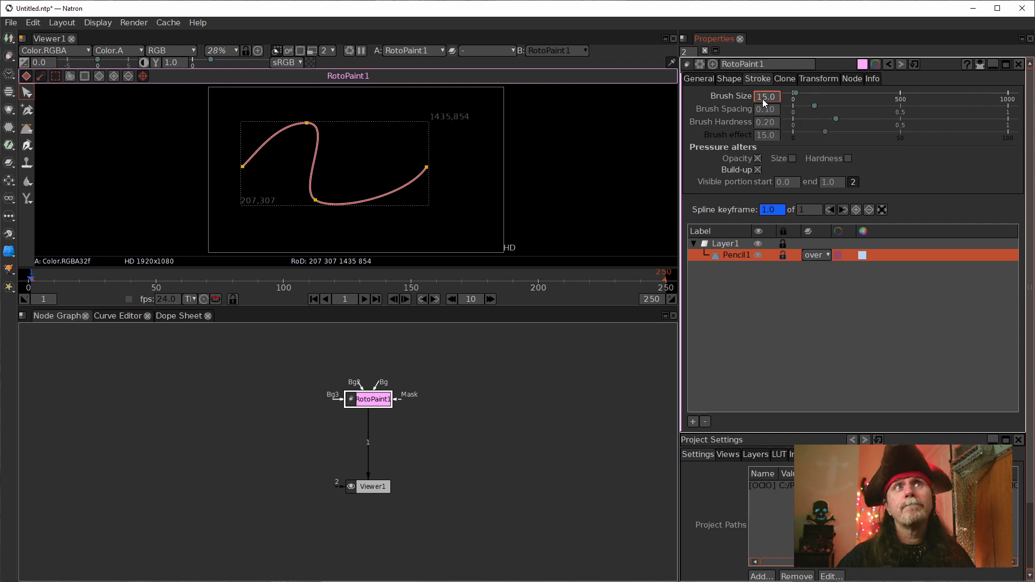
scroll(761, 99, "down", 4)
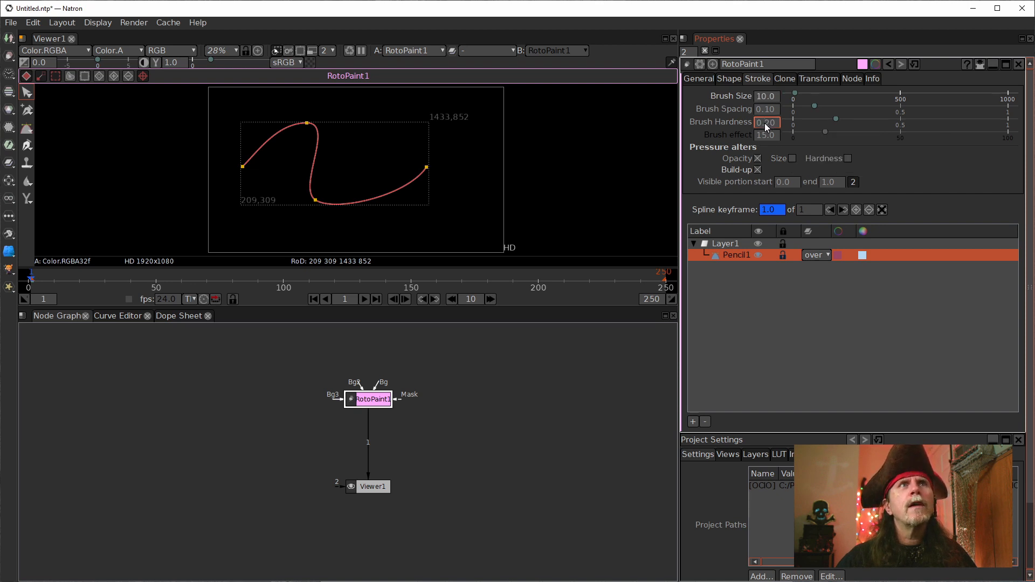
Step: Close RotoPaint1's properties to hide the overlay and examine the stroke's edges up close
left_click(474, 408)
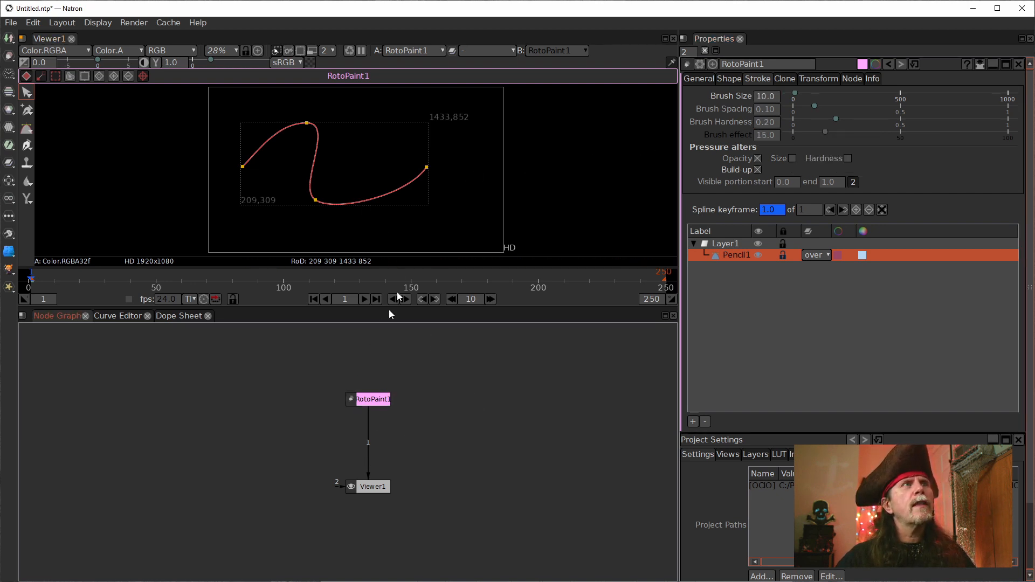
left_click(1019, 63)
scroll(295, 161, "up", 10)
scroll(295, 161, "up", 10)
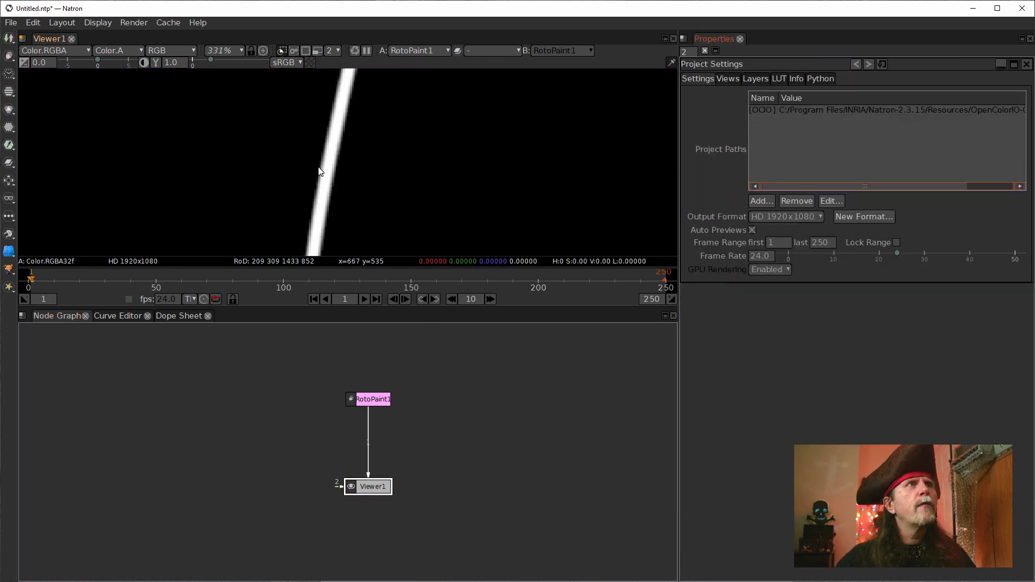
scroll(334, 148, "down", 2)
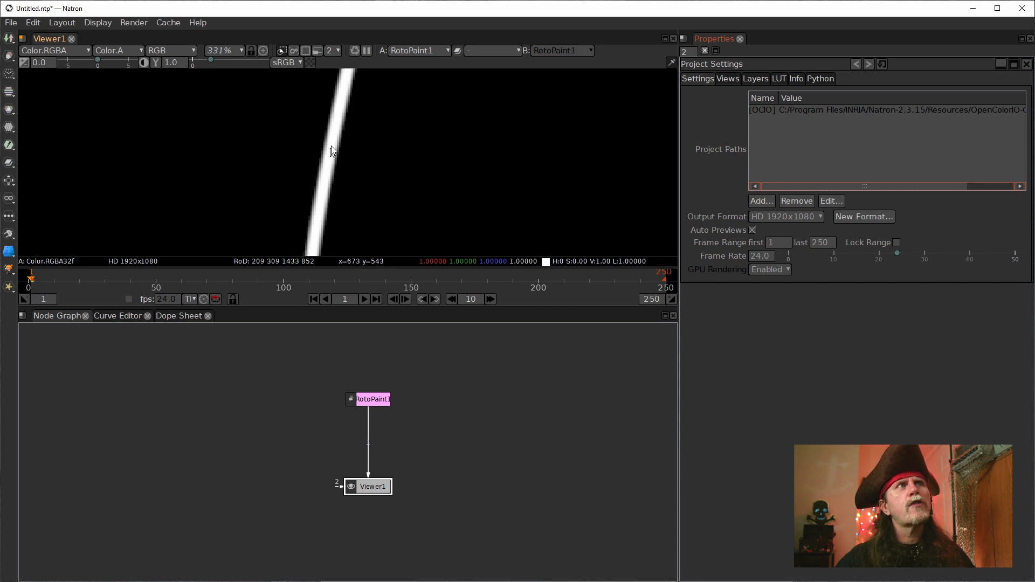
Step: Close the Project Settings, reopen RotoPaint1's properties, and set the Pencil1 stroke's brush hardness to 0.80
left_click(376, 400)
left_click(1027, 64)
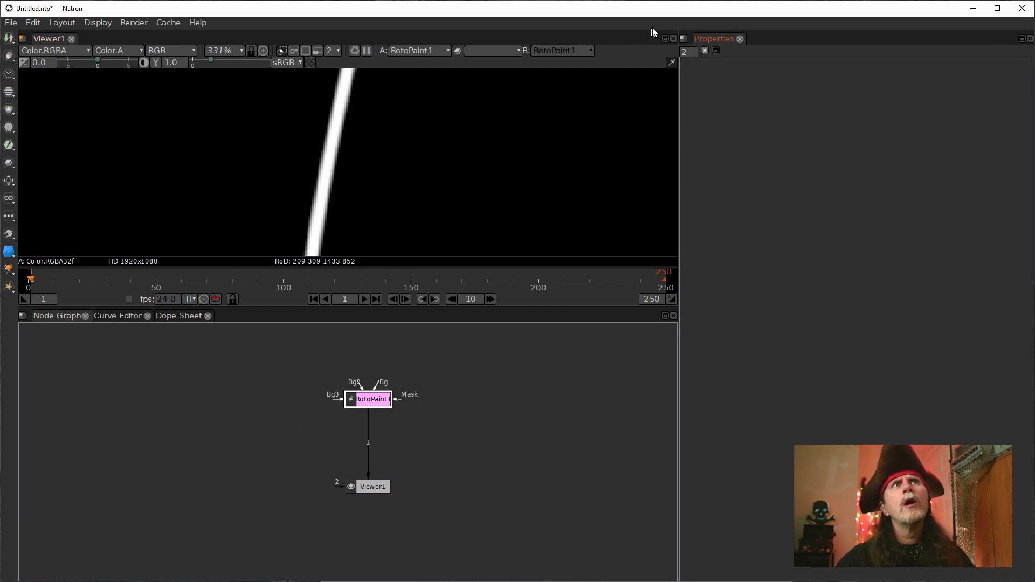
double_click(371, 400)
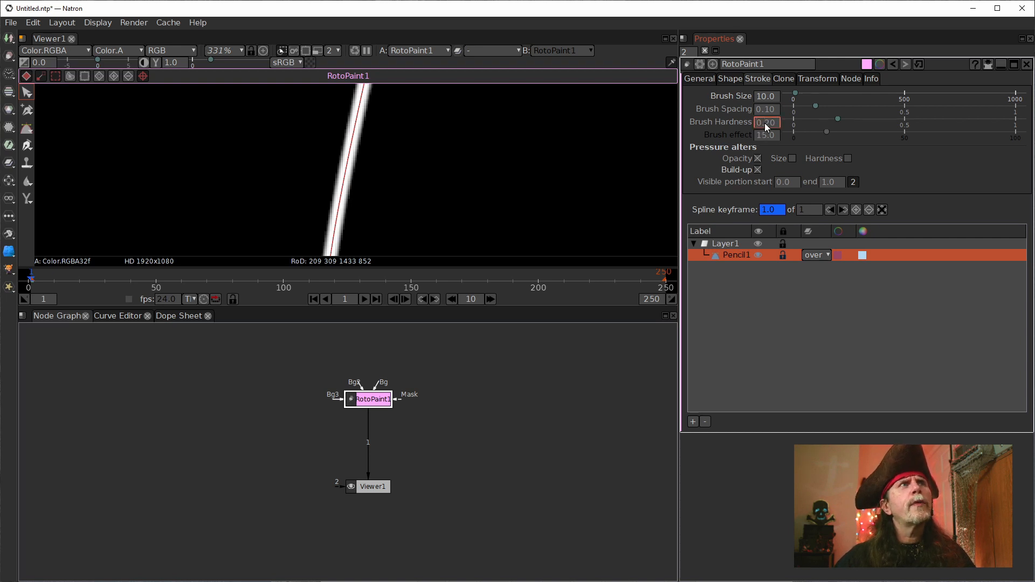
scroll(765, 125, "up", 4)
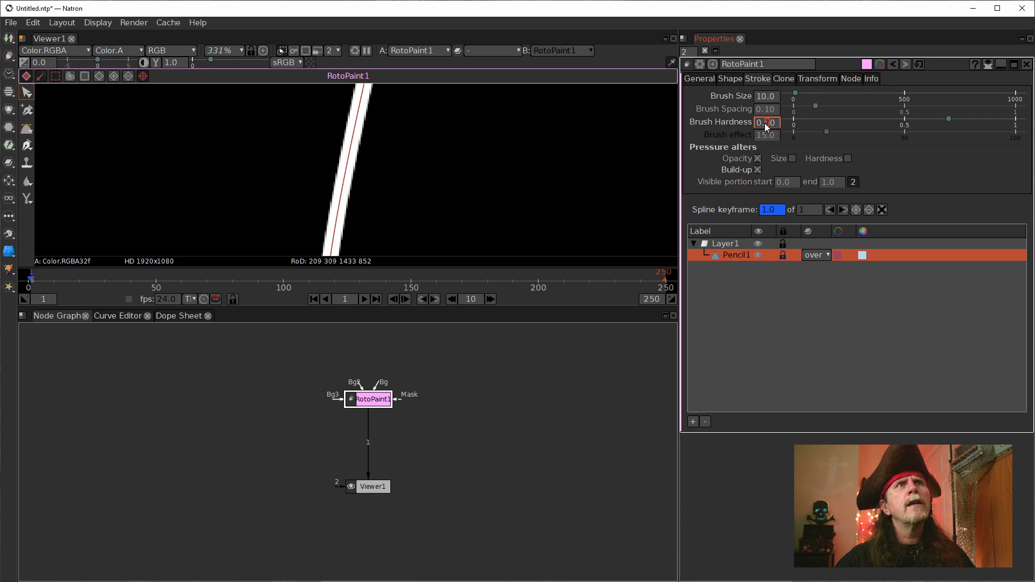
scroll(765, 125, "up", 1)
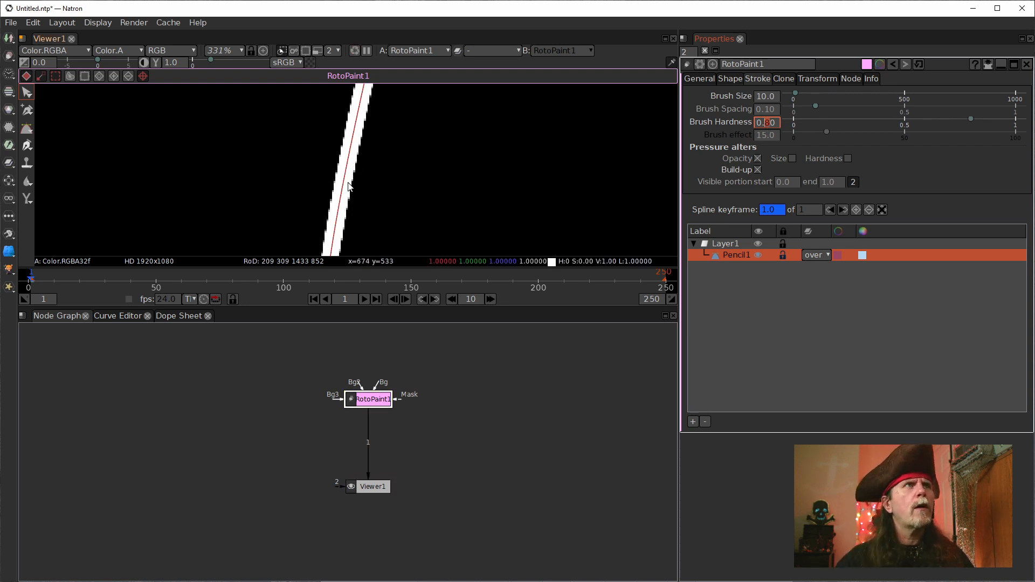
left_click(376, 194)
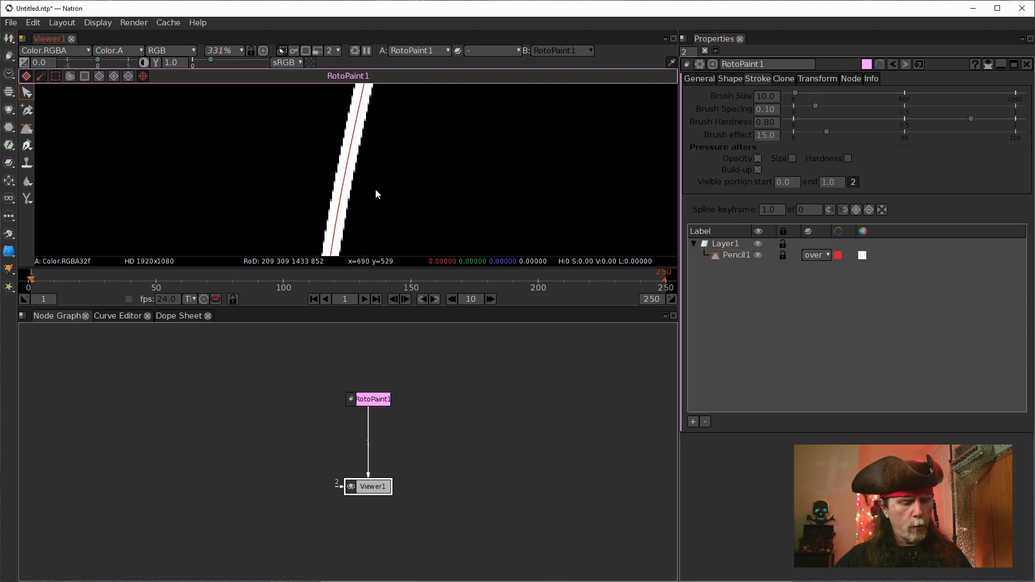
key("f")
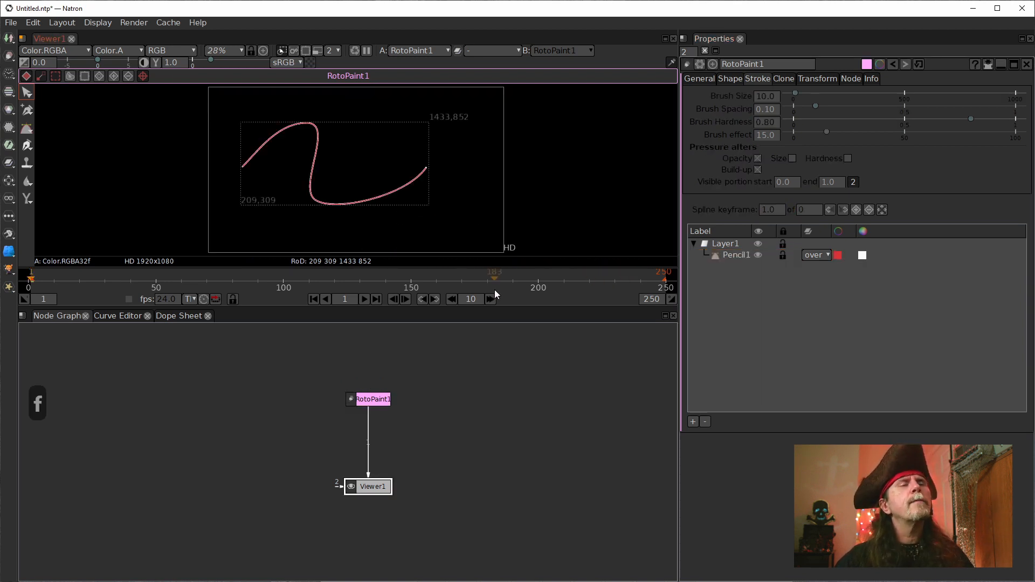
Step: Move the RotoPaint1 node up in the node graph and select the Pencil1 stroke for editing
left_click(467, 418)
left_click_drag(359, 399, 360, 350)
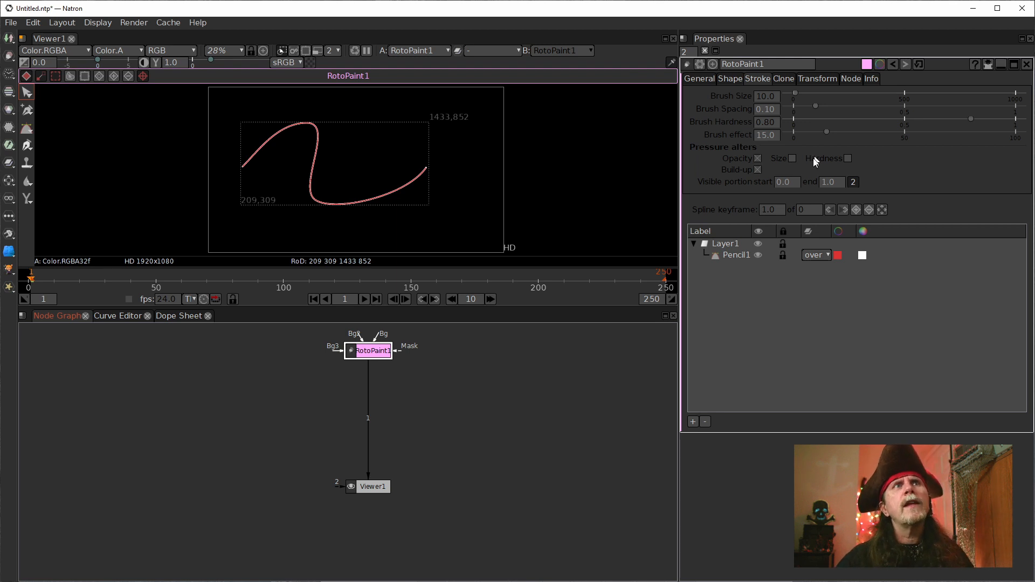
left_click(732, 255)
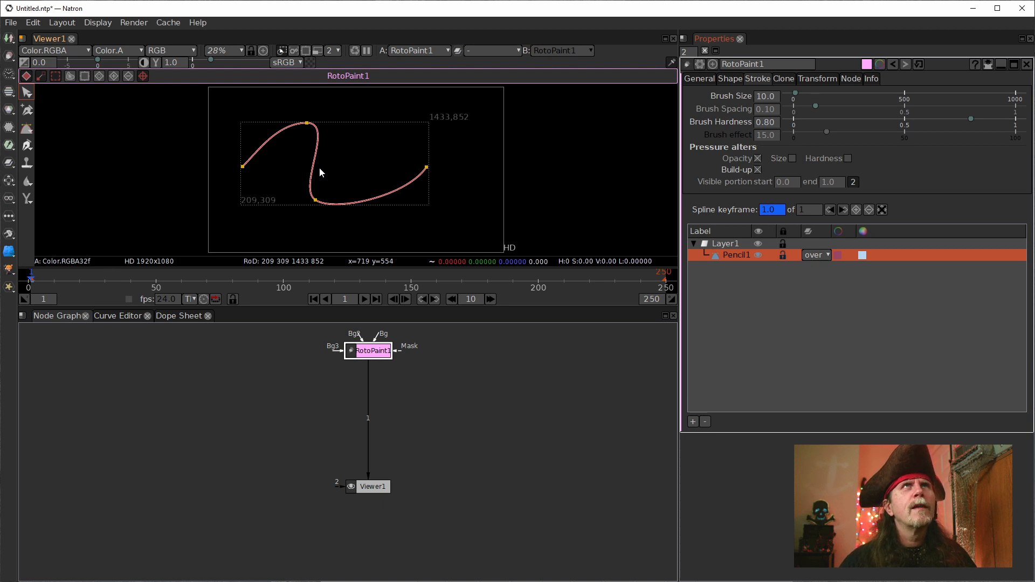
left_click(371, 354)
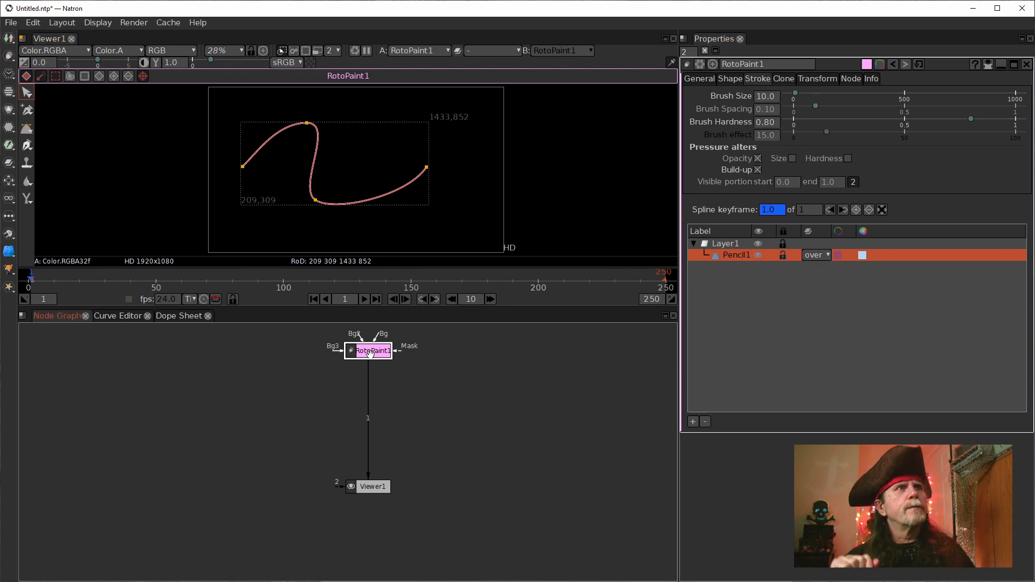
Step: Set the end of the Pencil1 stroke's visible portion to .001 and check the dot at the stroke's start up close
double_click(785, 184)
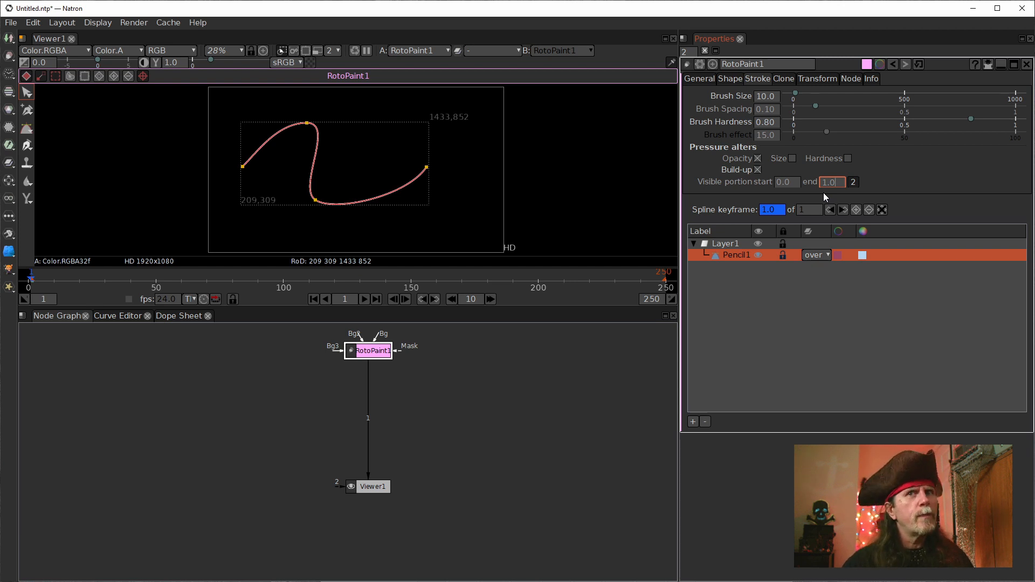
left_click(798, 183)
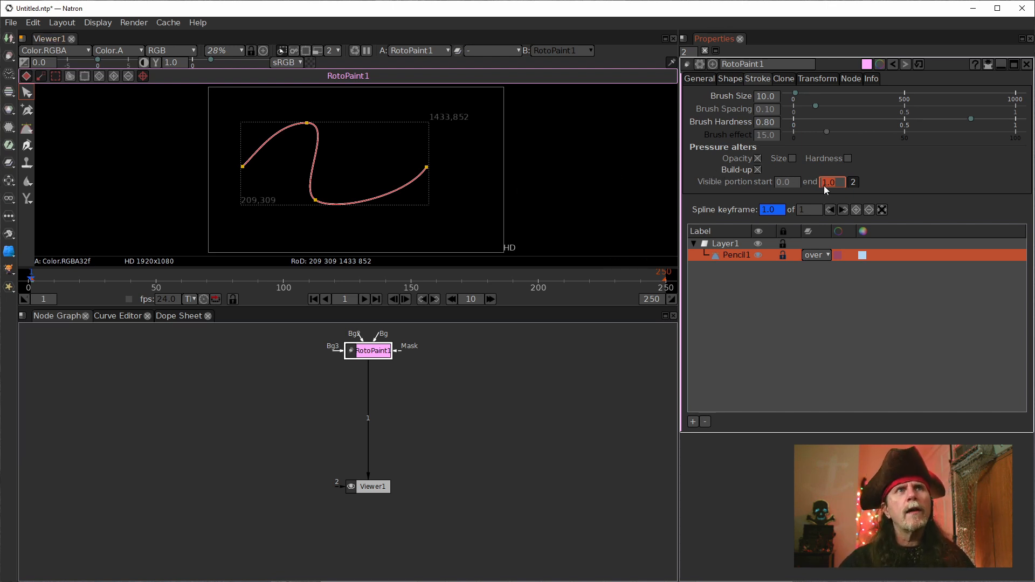
key("BackSpace")
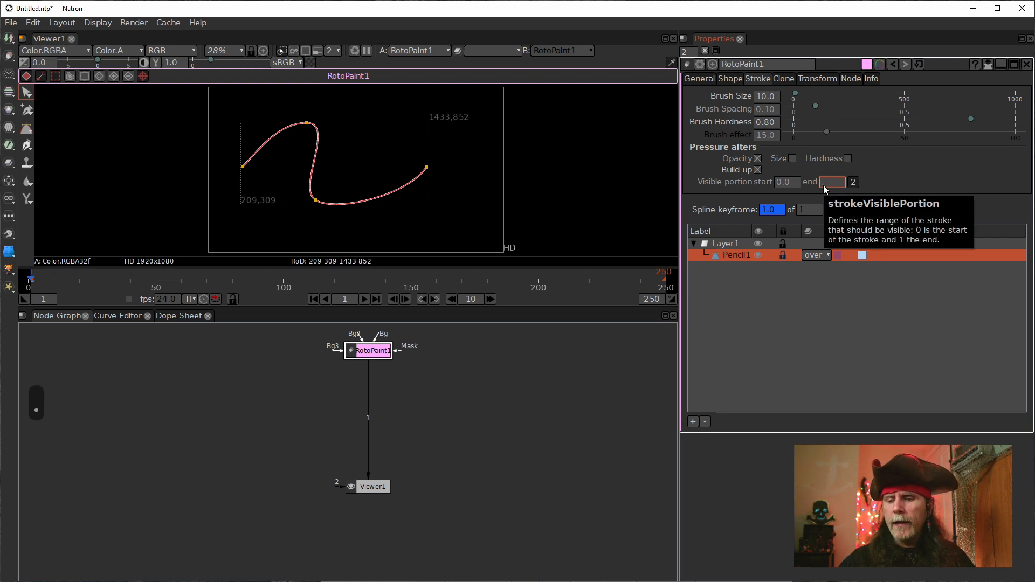
type(".00")
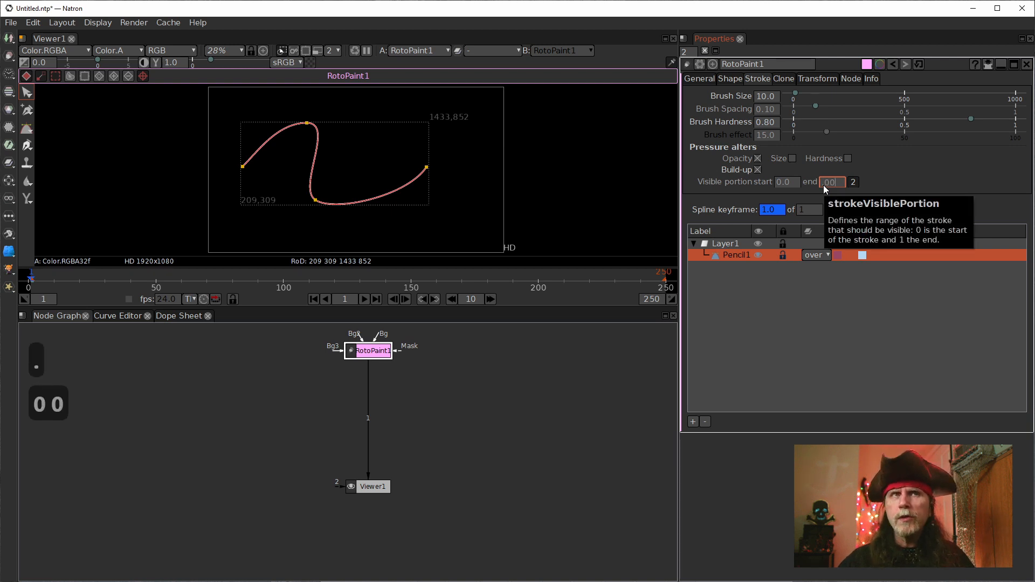
type("1")
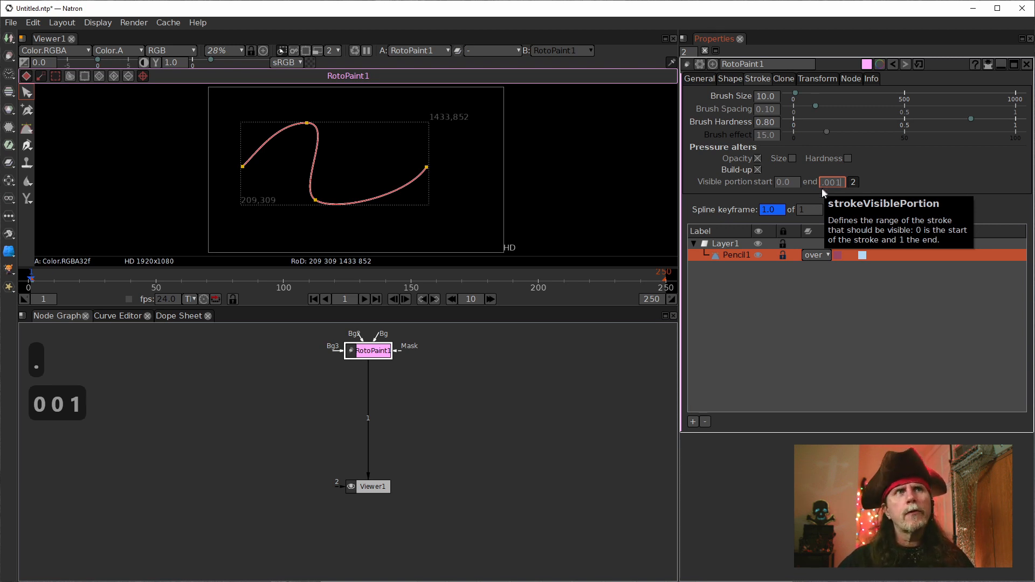
key("Return")
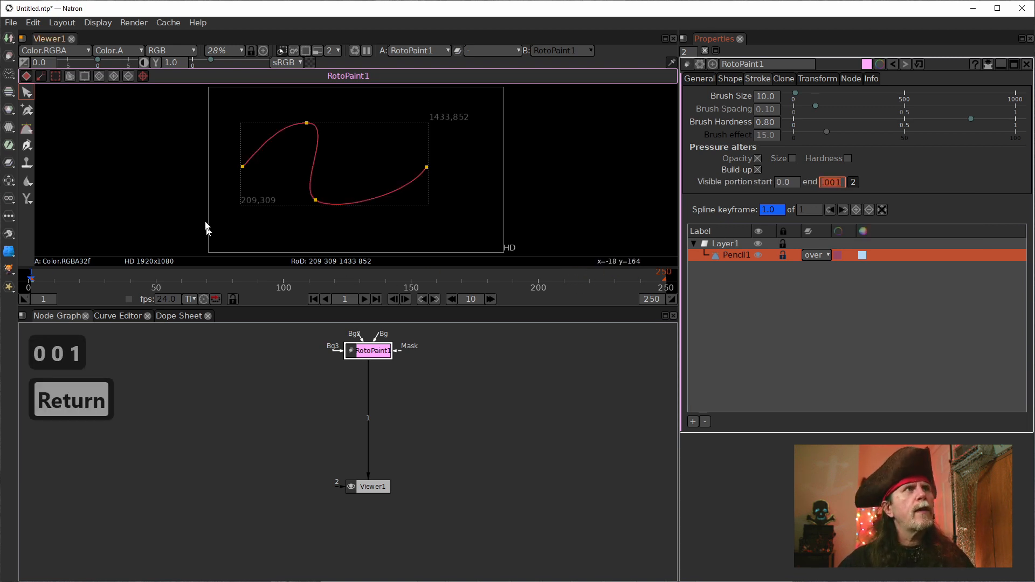
scroll(253, 172, "up", 10)
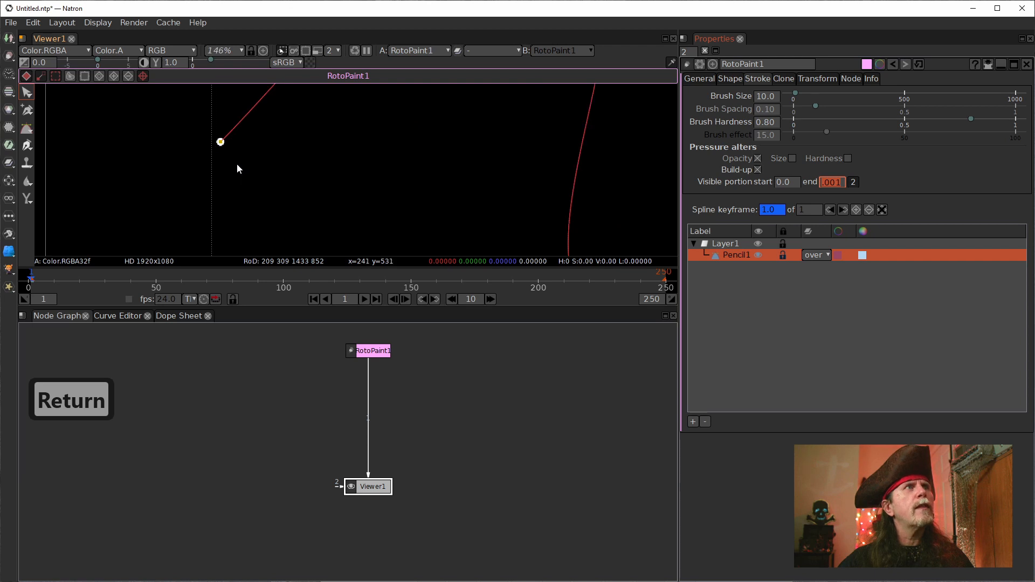
scroll(271, 188, "up", 2)
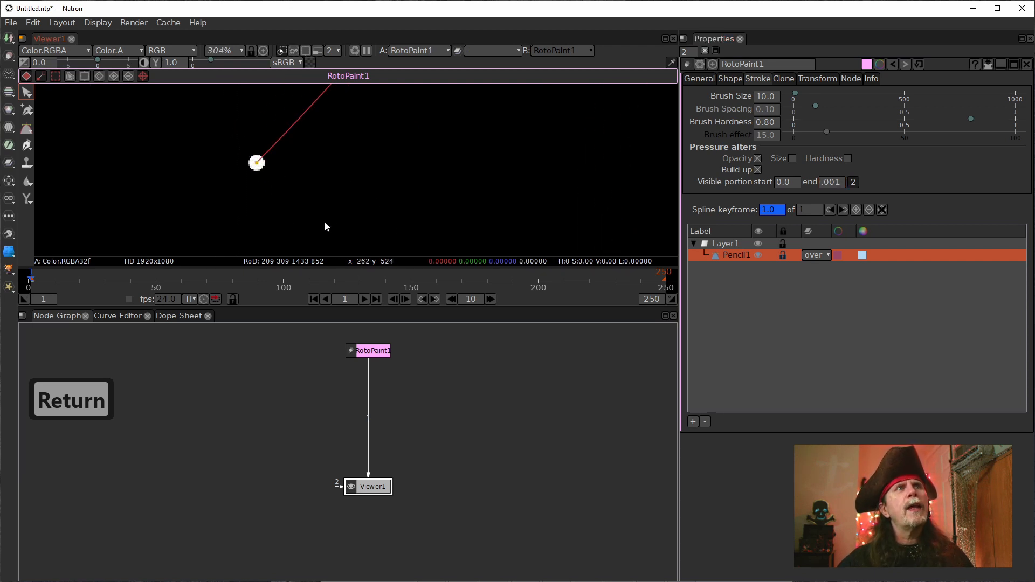
scroll(325, 223, "down", 2)
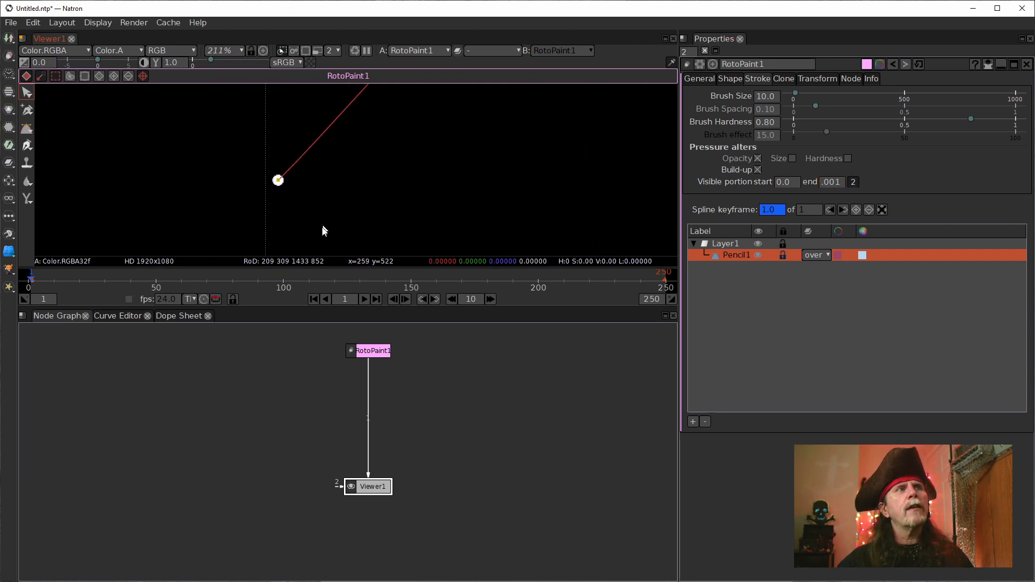
Step: Frame the stroke's far end in the viewer and keyframe both visible portion values at frame 1
left_click(378, 299)
scroll(539, 187, "down", 5)
left_click_drag(613, 191, 220, 87)
scroll(469, 154, "down", 2)
left_click_drag(508, 148, 387, 220)
scroll(431, 172, "up", 5)
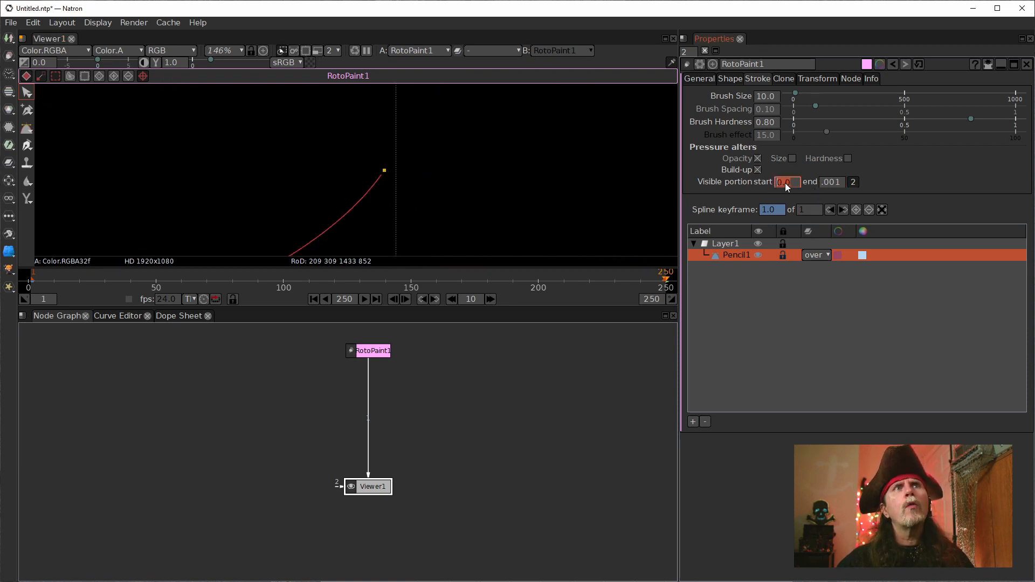
left_click(313, 300)
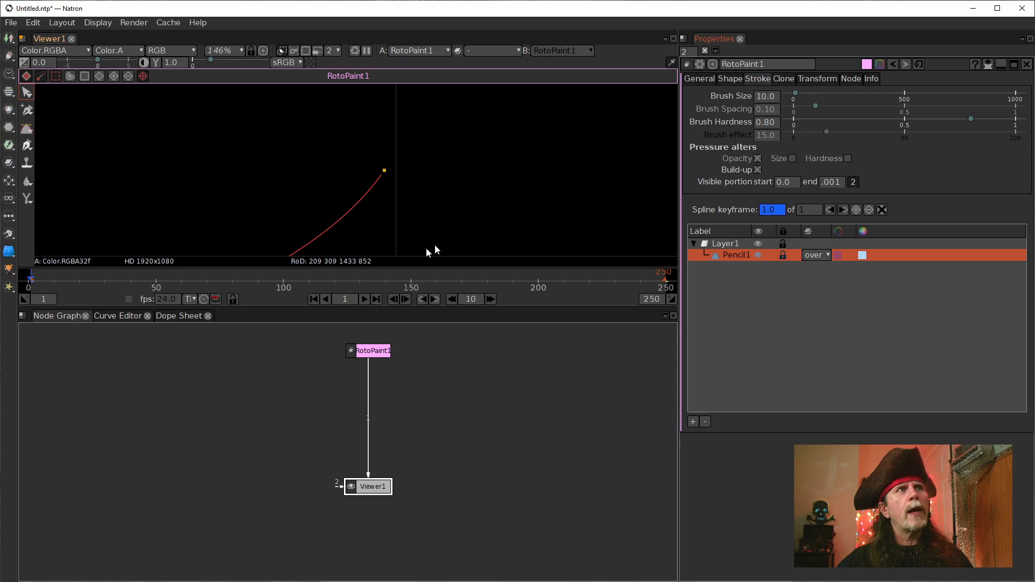
right_click(791, 183)
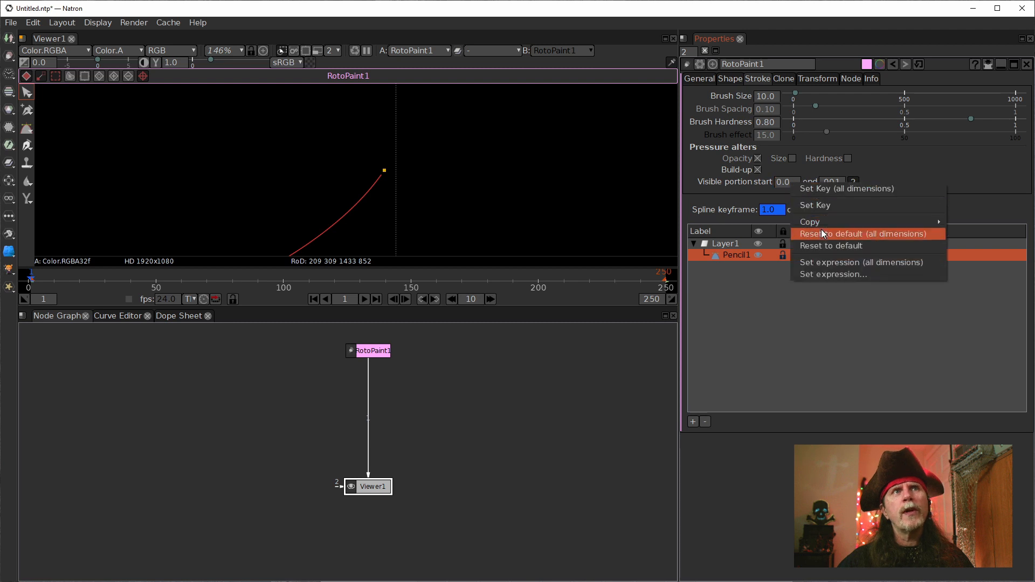
left_click(807, 189)
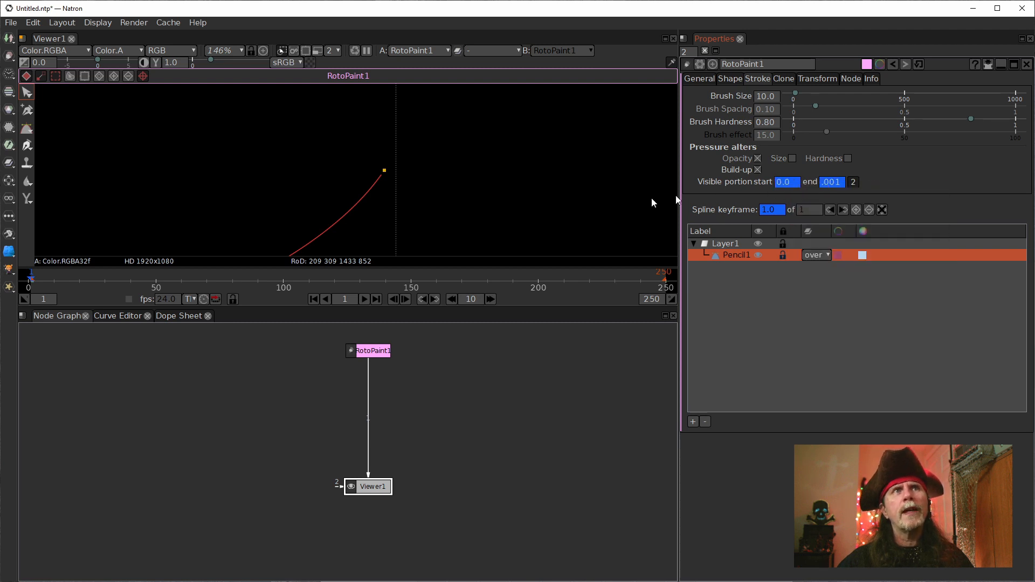
Step: At frame 250, set the stroke's visible portion to start at .999 and end at 1
left_click(376, 298)
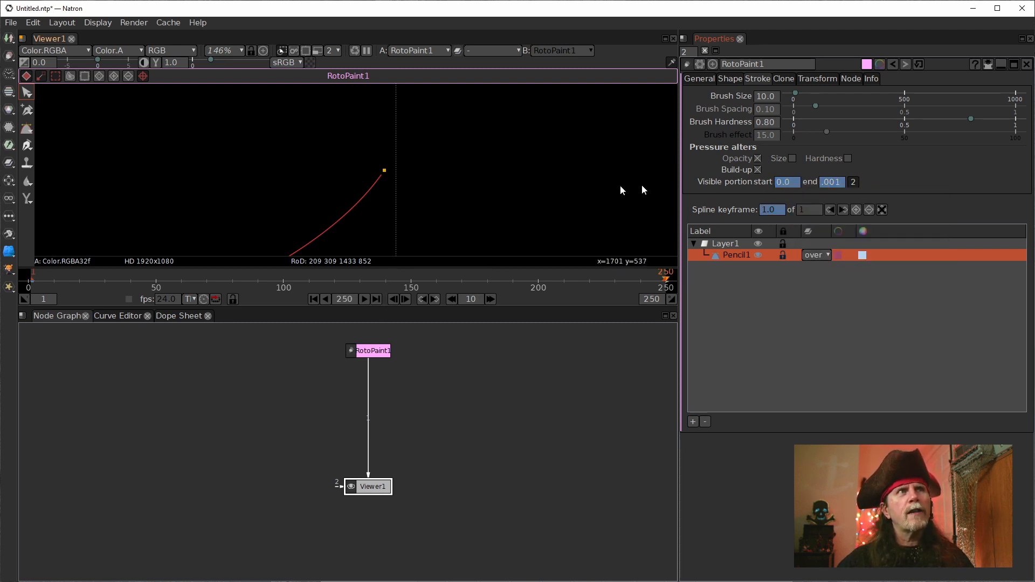
left_click(832, 183)
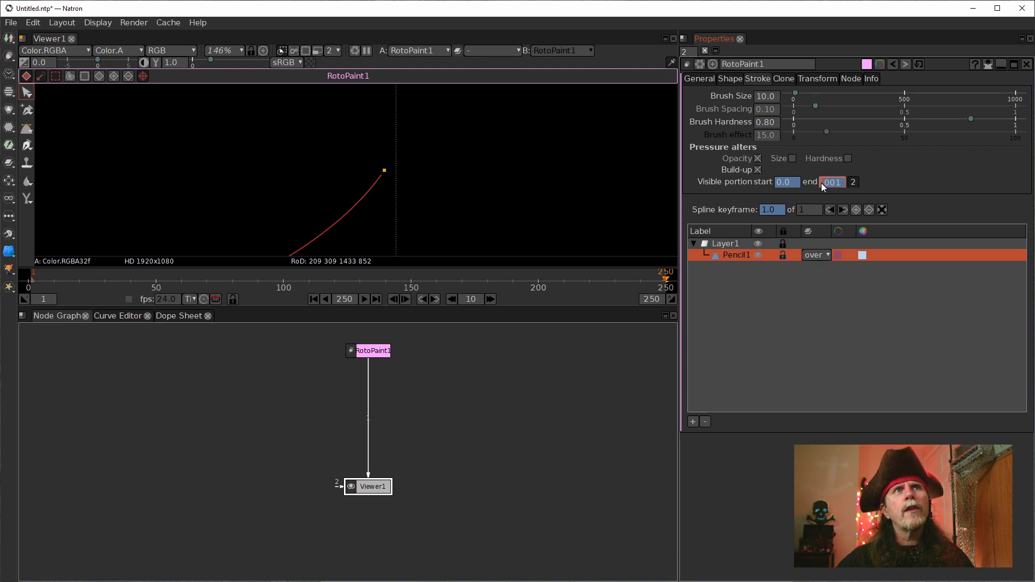
type("1")
key("Return")
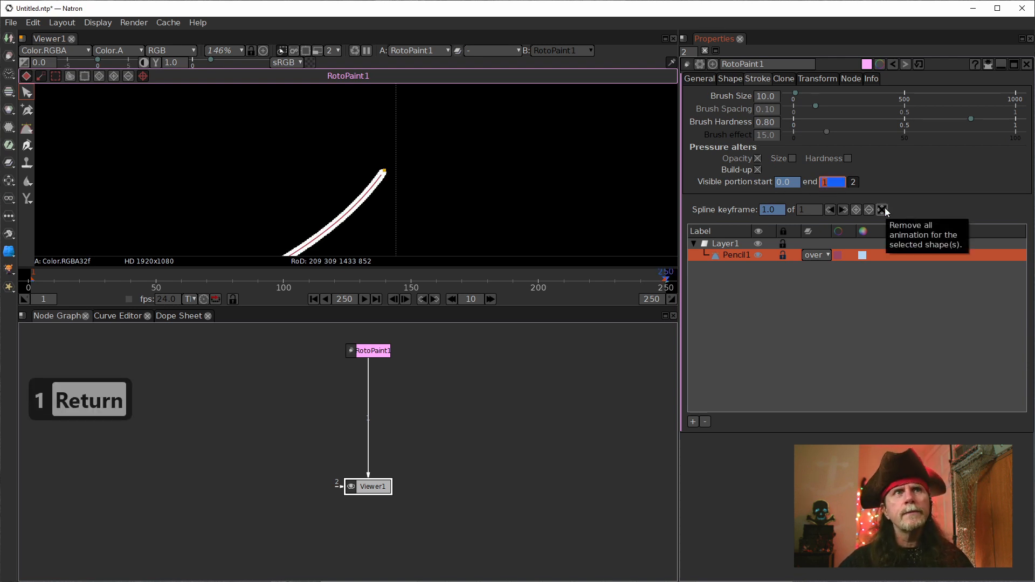
left_click(782, 182)
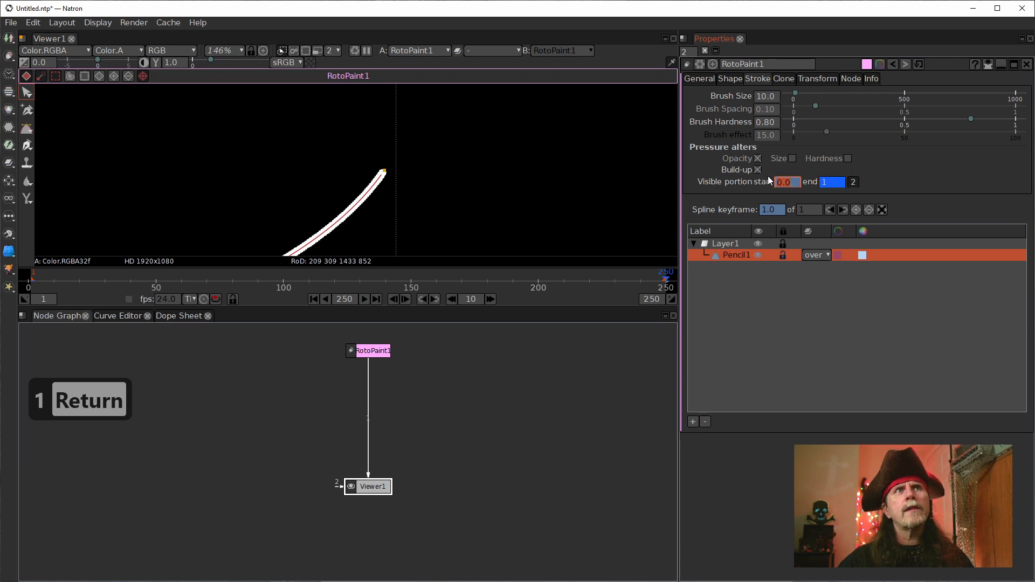
type(".999")
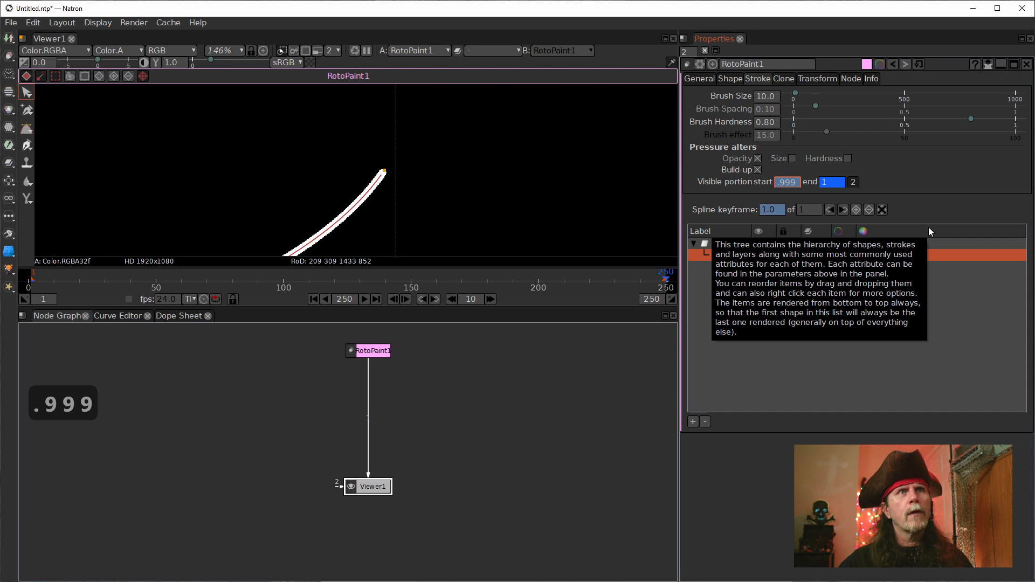
key("Return")
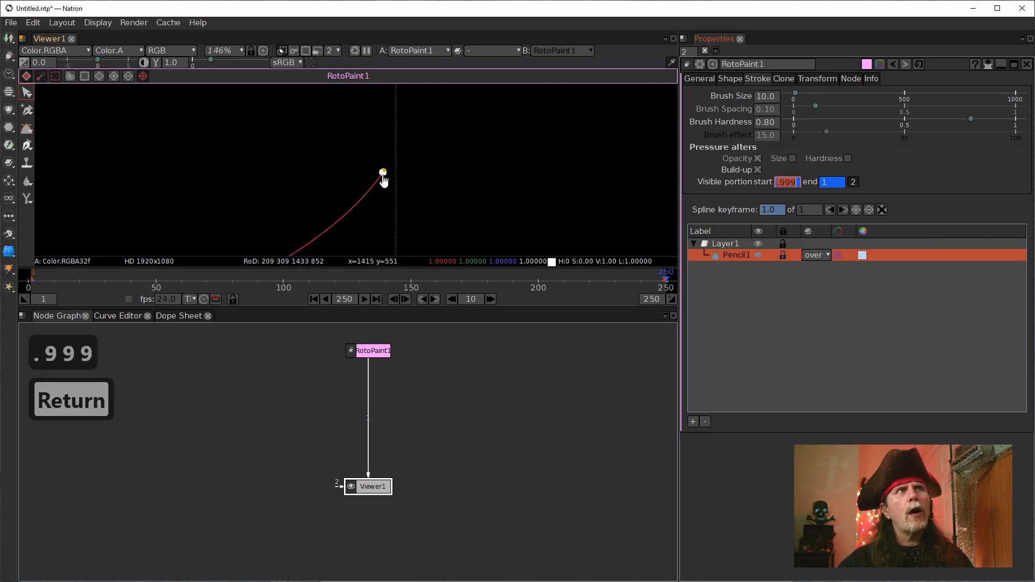
Step: Bring the whole stroke into view and scrub the timeline to frame 113 to check the dot's travel along the path
scroll(474, 192, "down", 8)
scroll(353, 206, "down", 8)
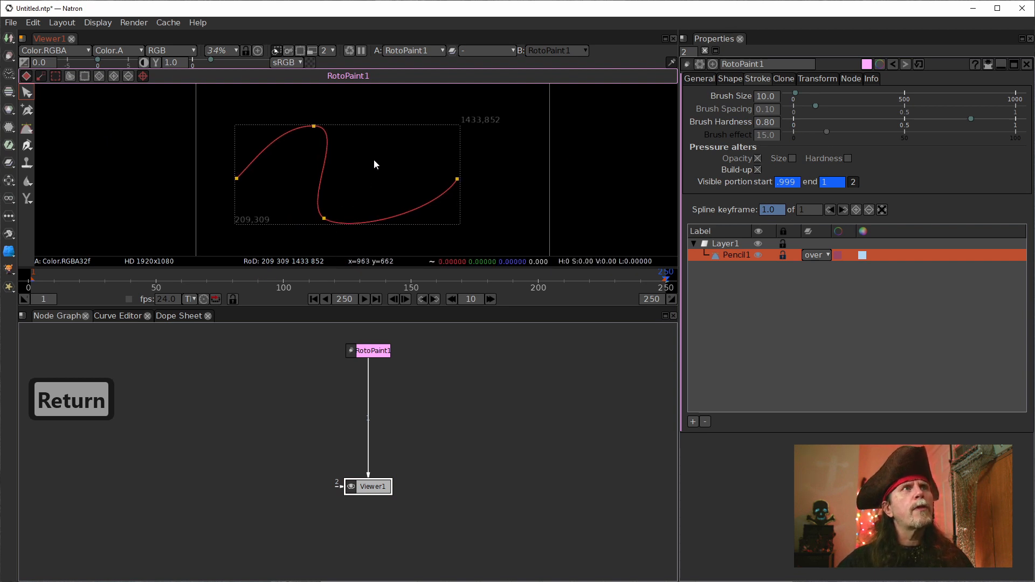
scroll(372, 160, "up", 2)
left_click(248, 284)
left_click_drag(250, 286, 316, 286)
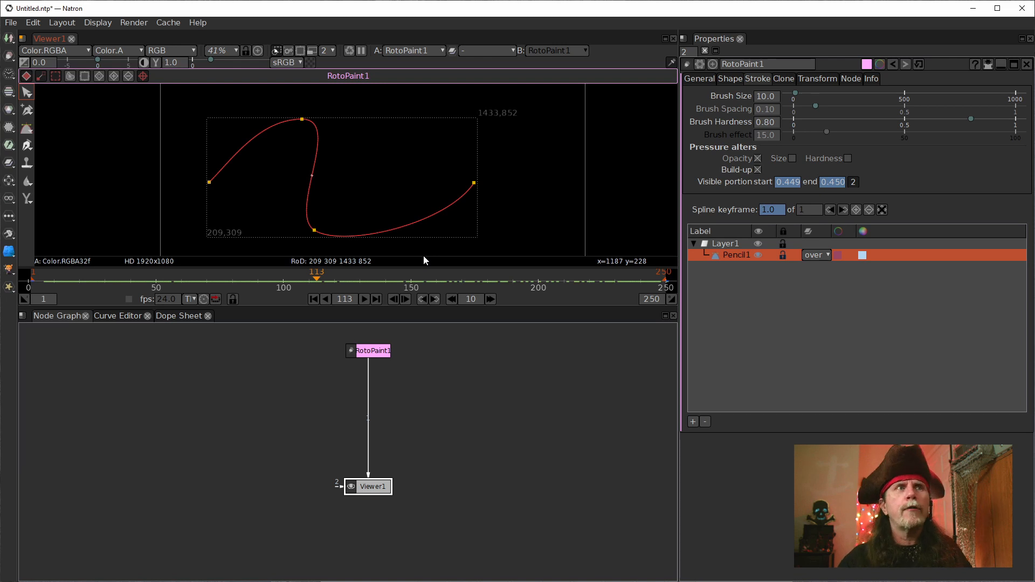
Step: Move the Viewer1 node down to make room in the node graph and return to the first frame
left_click_drag(370, 482, 370, 517)
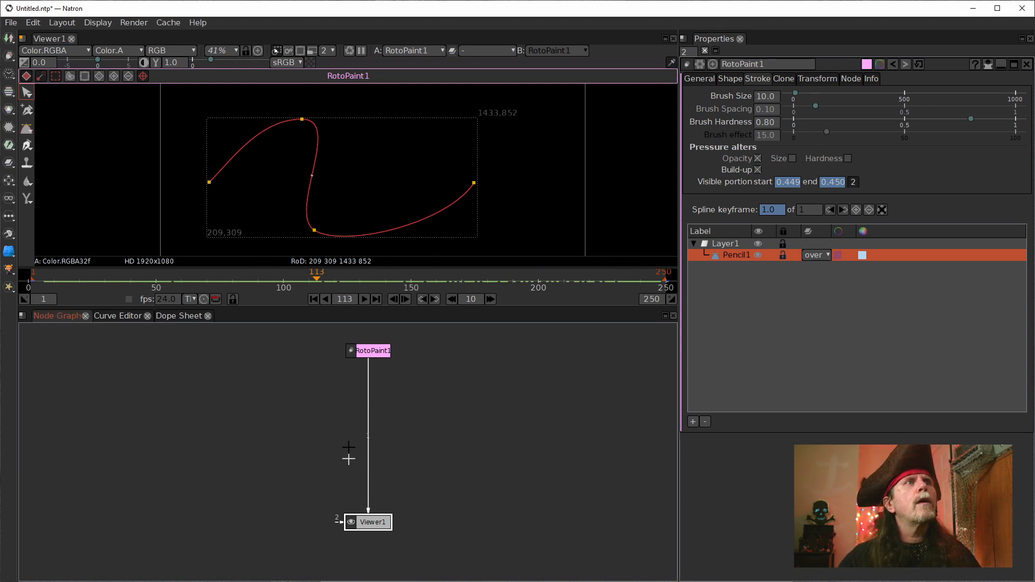
left_click(369, 353)
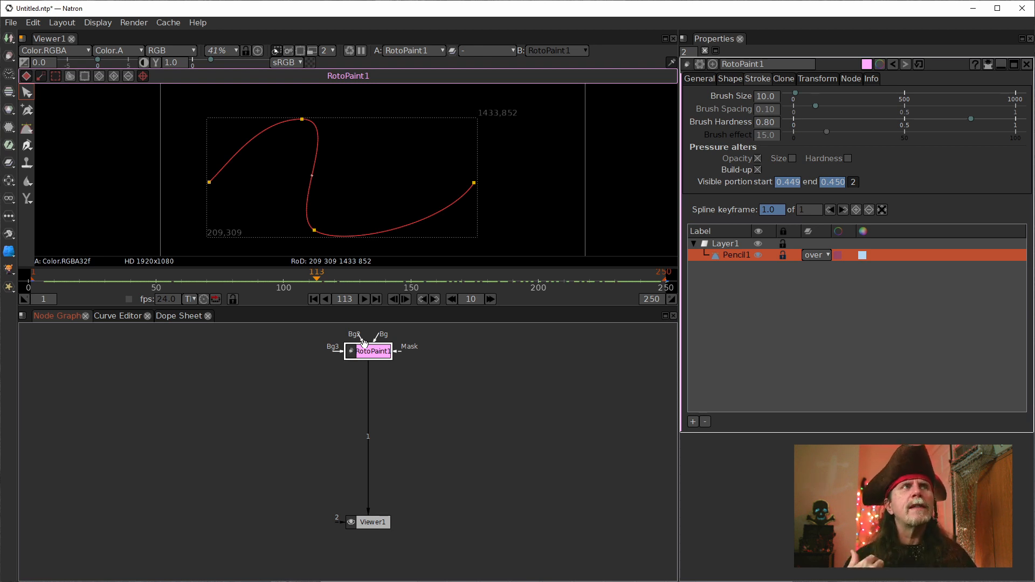
left_click(313, 299)
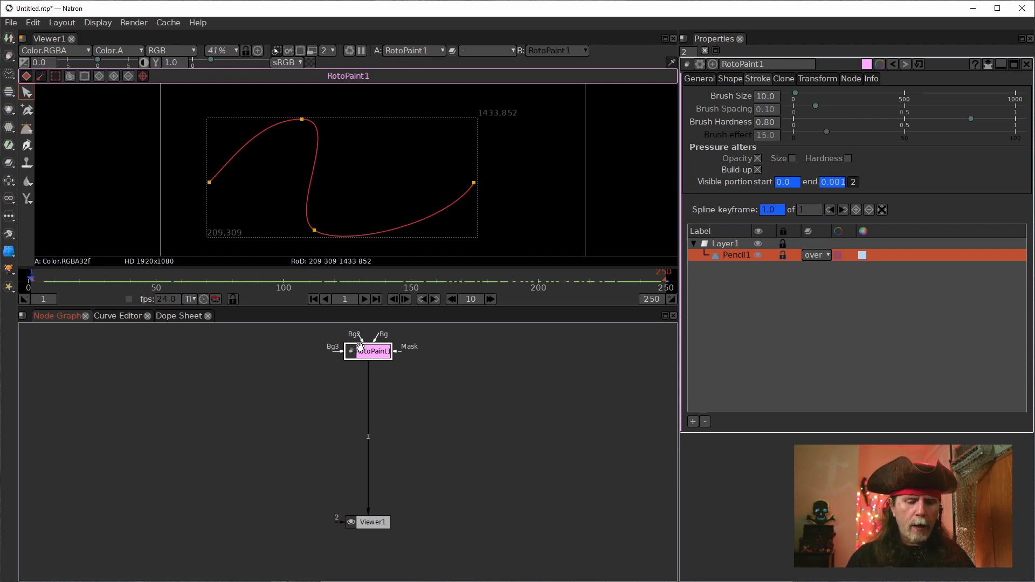
Step: Clone the RotoPaint1 node and place the clone to the left of the original
key("alt+k")
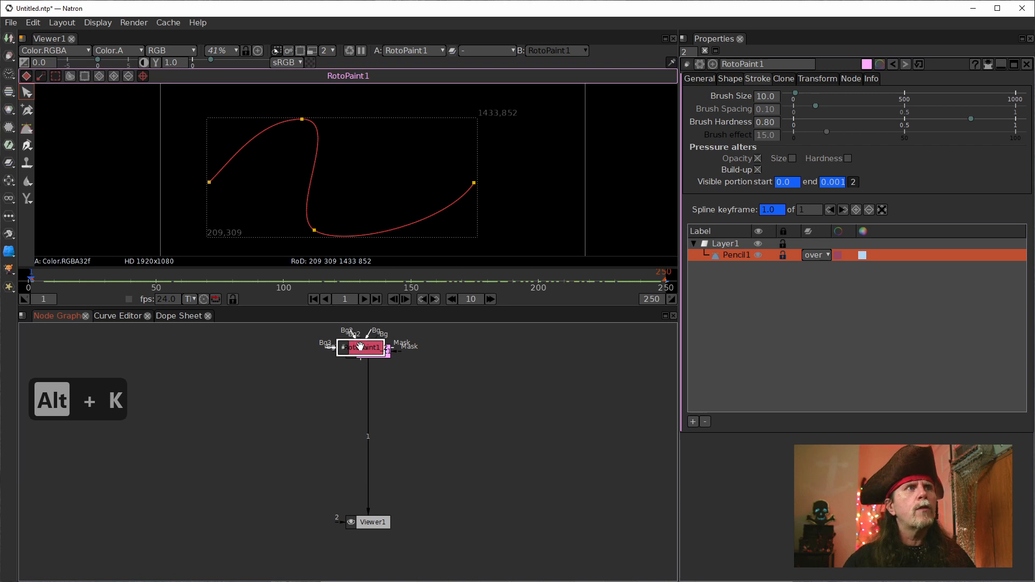
mouse_move(367, 355)
left_mouse_down()
mouse_move(432, 356)
mouse_move(305, 358)
left_mouse_up()
left_click(367, 351)
left_click_drag(406, 365, 347, 362)
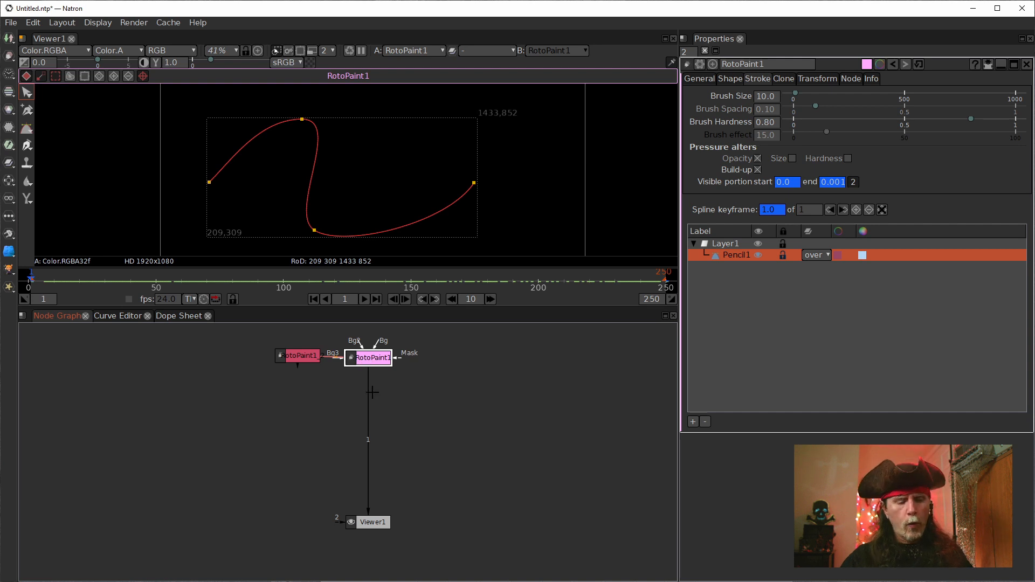
Step: Insert a Merge node between RotoPaint1 and the viewer and connect its A input to the RotoPaint1 clone
key("m")
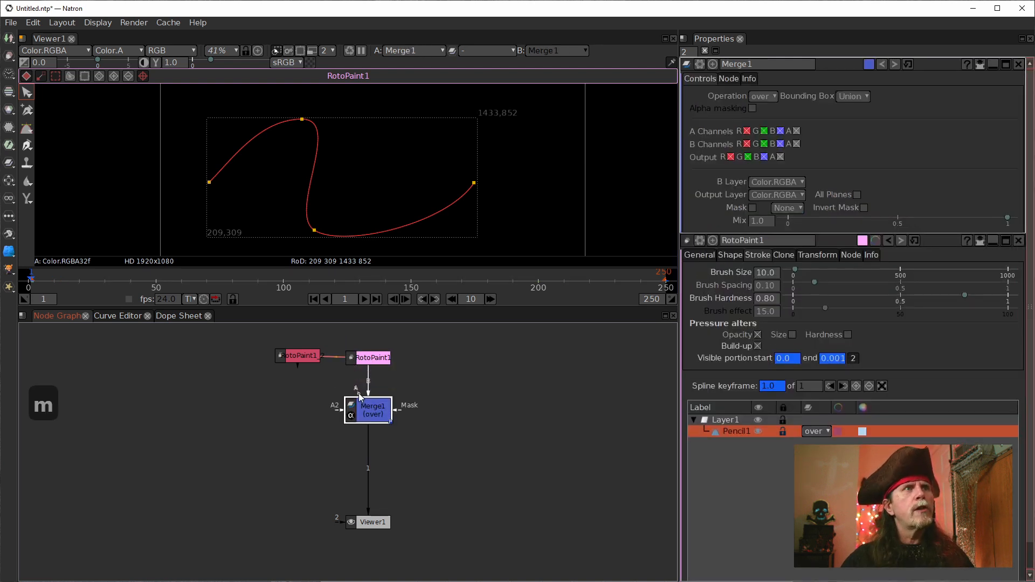
left_click_drag(355, 390, 290, 360)
left_click(297, 357)
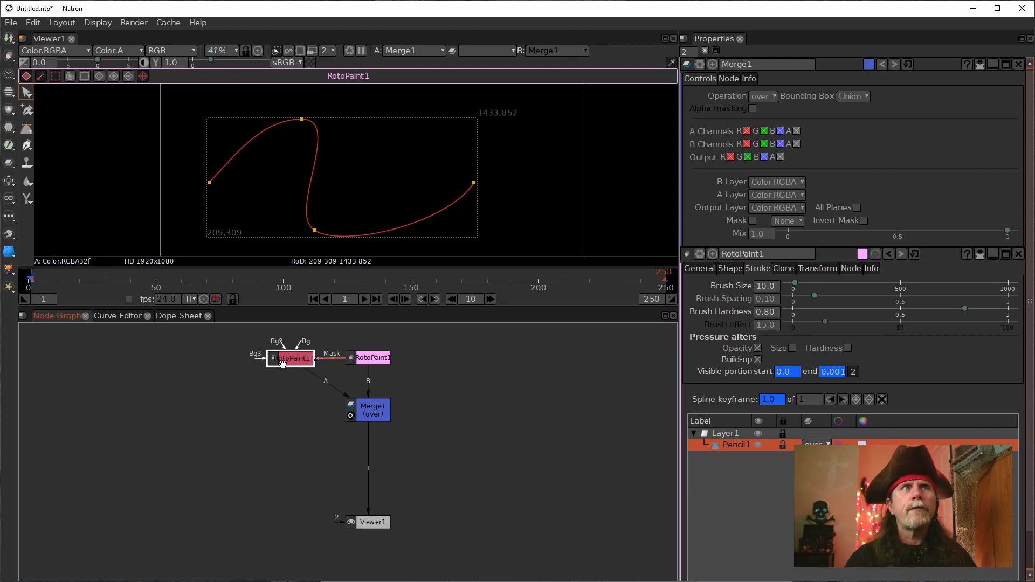
Step: Display the original RotoPaint1's General settings and reselect the Pencil1 stroke in the viewer
left_click(372, 361)
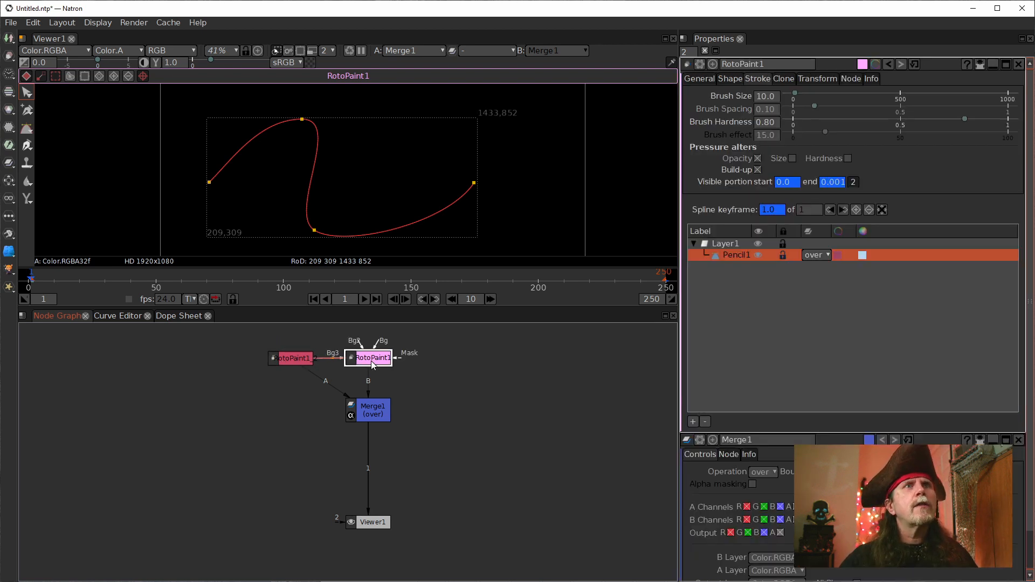
left_click(692, 79)
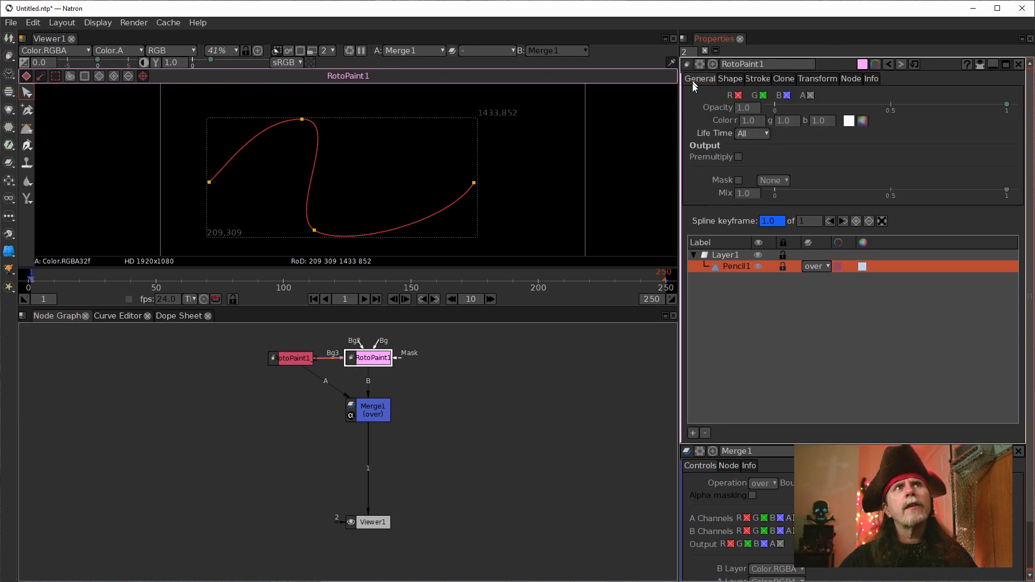
left_click(373, 419)
left_click(338, 211)
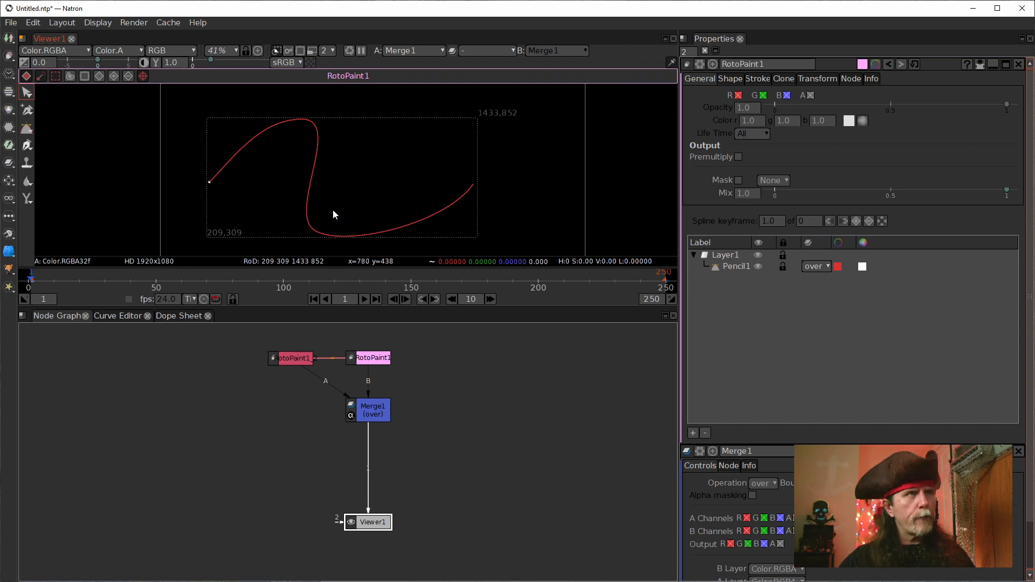
left_click(315, 190)
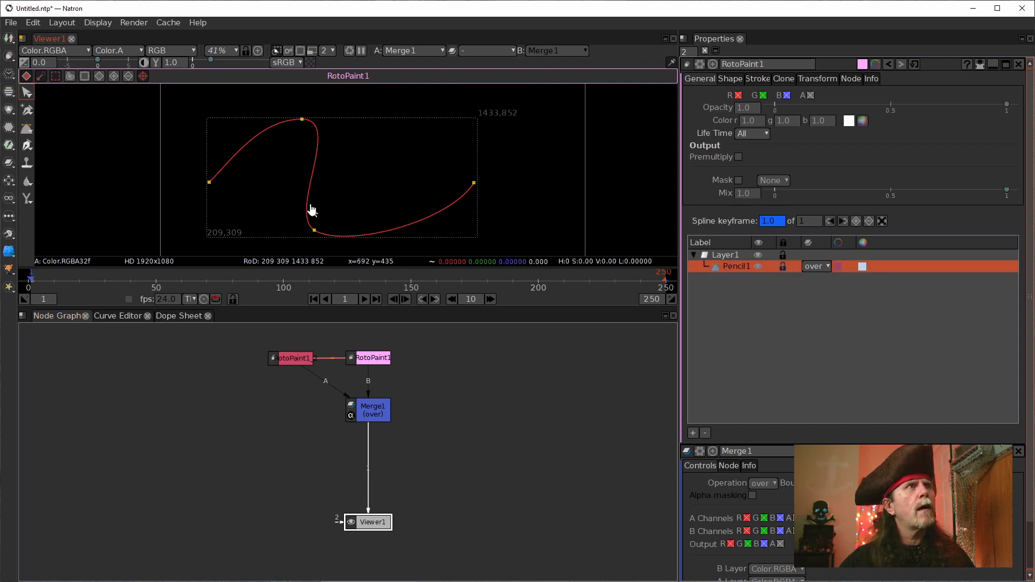
Step: Deselect the Pencil1 stroke and hide the viewer overlays so only the dot is shown
left_click(274, 205)
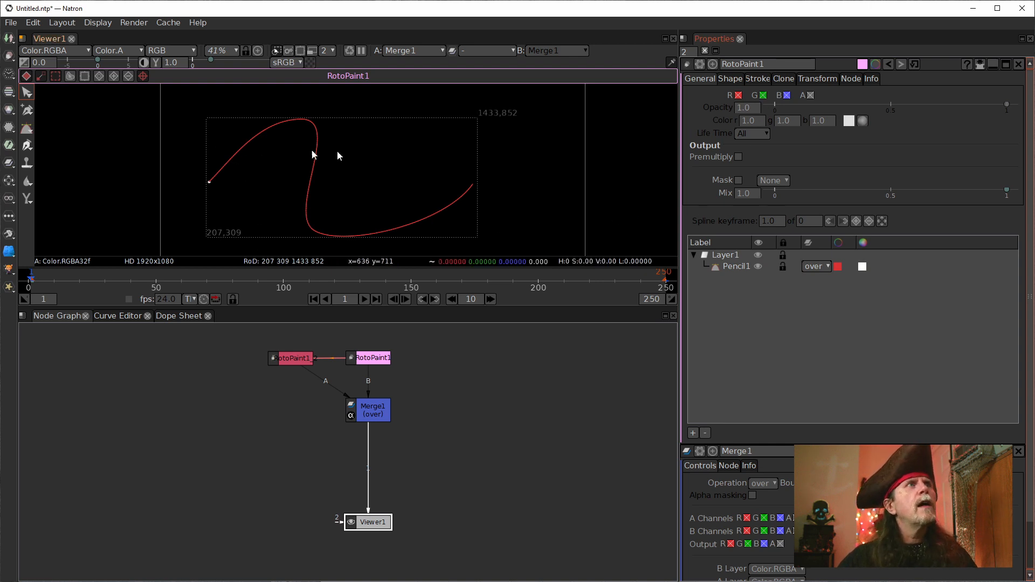
right_click(417, 155)
left_click(489, 236)
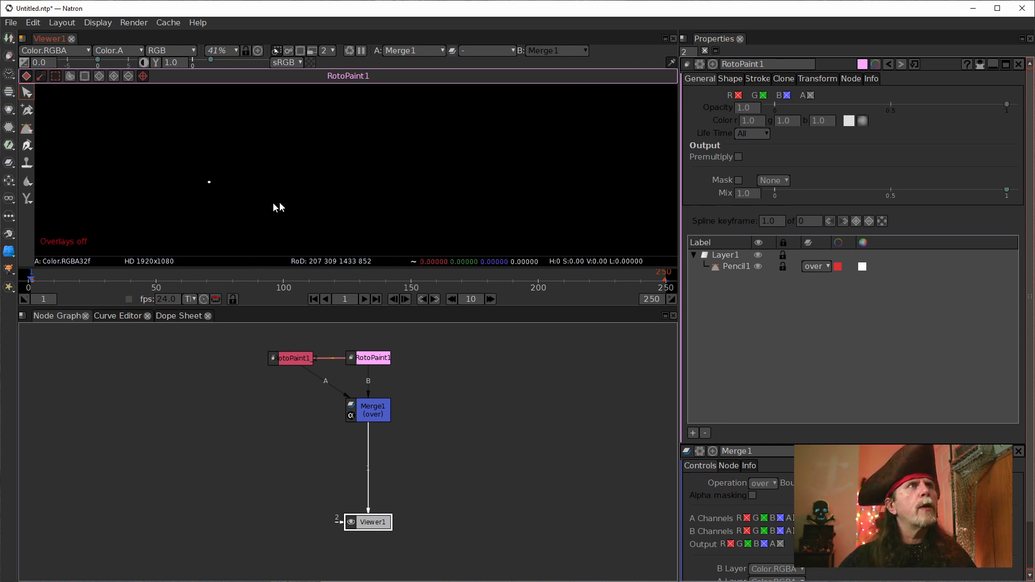
scroll(204, 196, "up", 5)
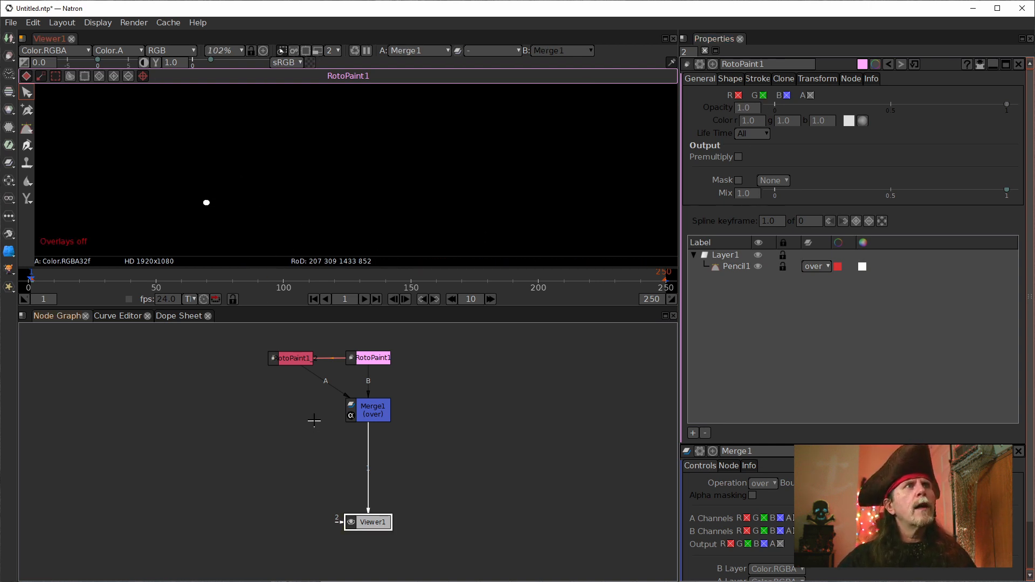
Step: Insert a TimeOffset node between the RotoPaint1 clone and the A input of Merge1
left_click(289, 358)
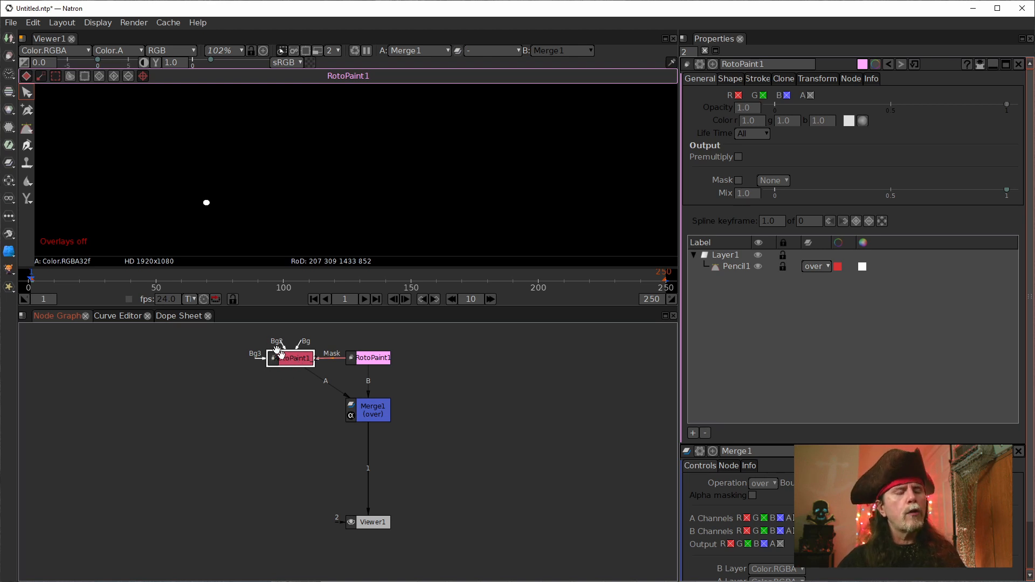
key("Tab")
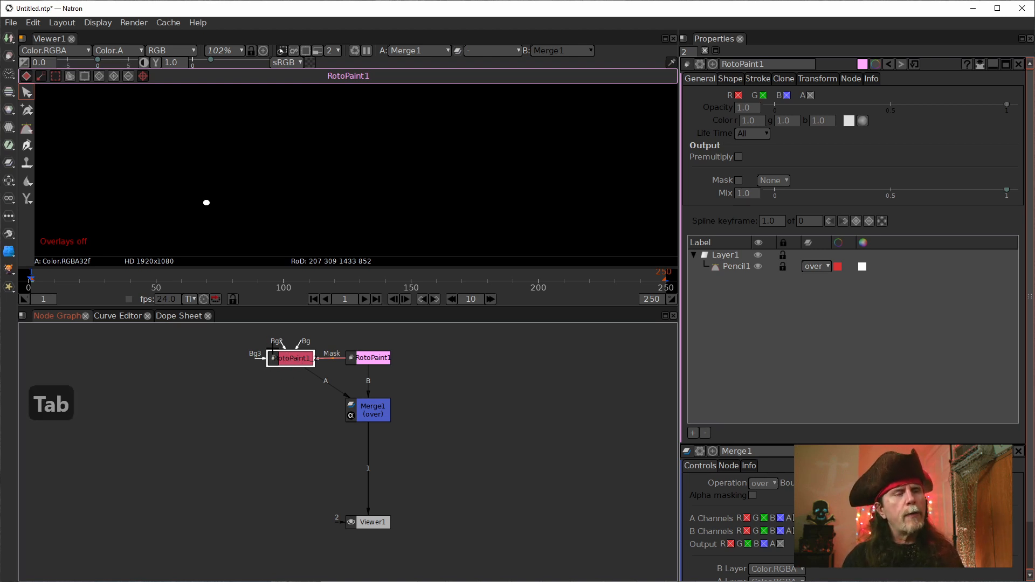
type("time")
key("Down")
key("Down")
key("Return")
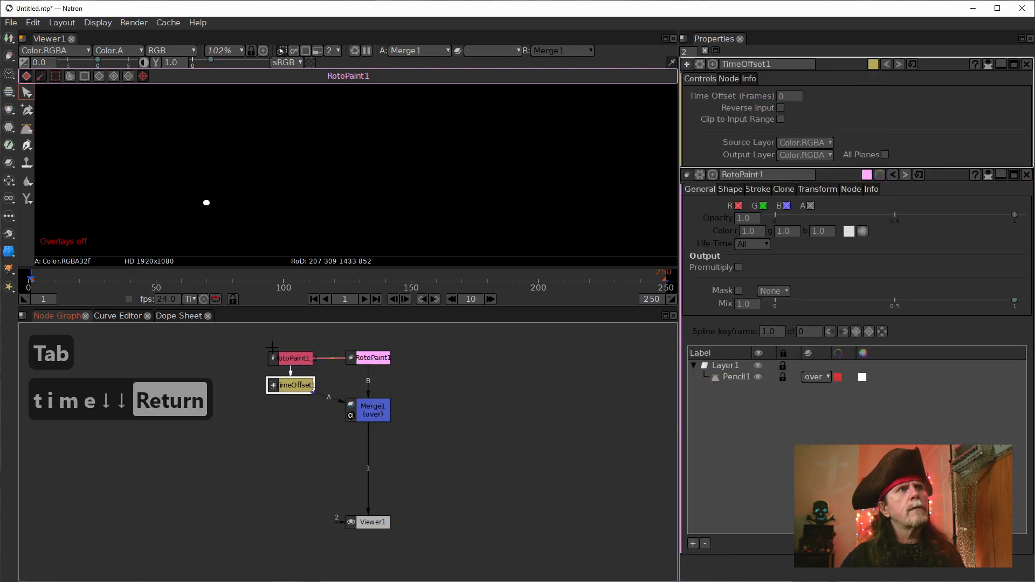
Step: Set the TimeOffset1 time offset to -10 frames and line the node up level with Merge1
left_click(783, 99)
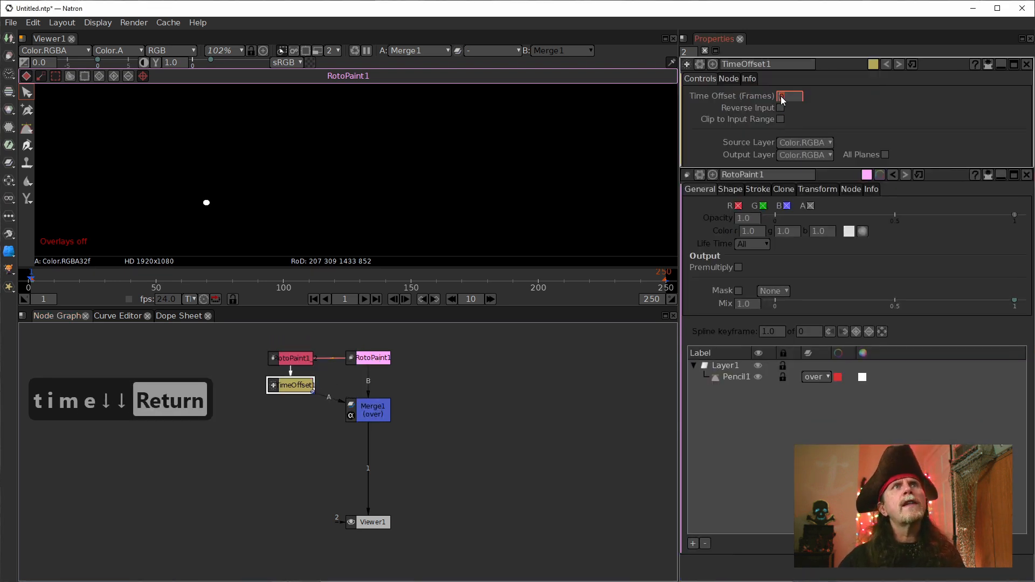
scroll(782, 100, "down", 3)
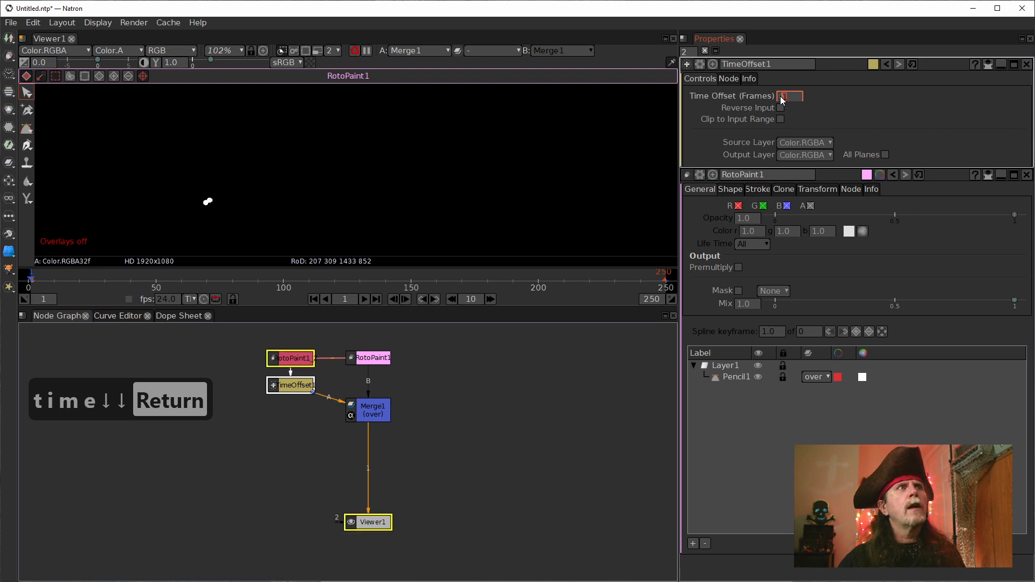
scroll(782, 97, "down", 2)
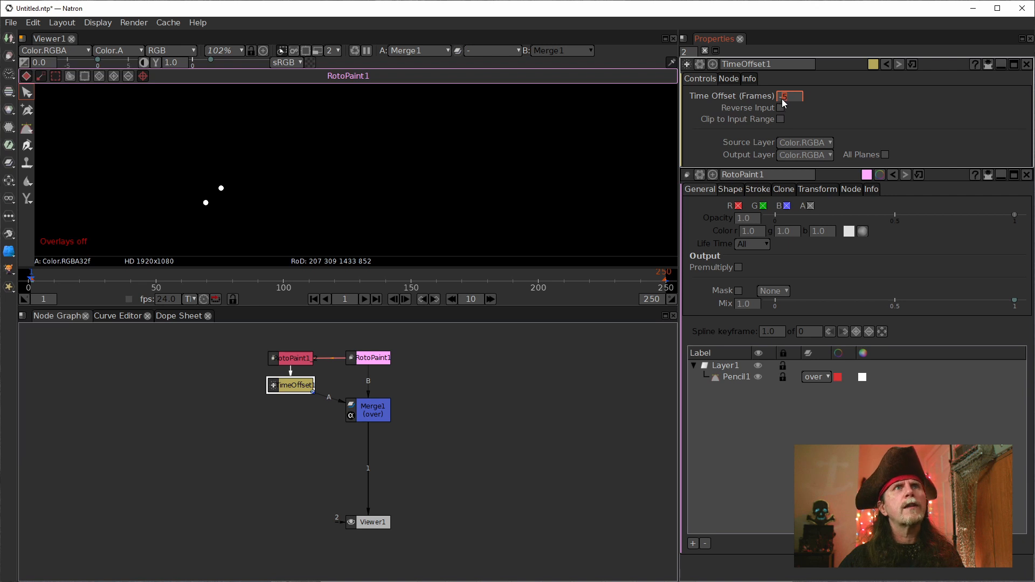
scroll(782, 101, "down", 3)
scroll(783, 100, "down", 2)
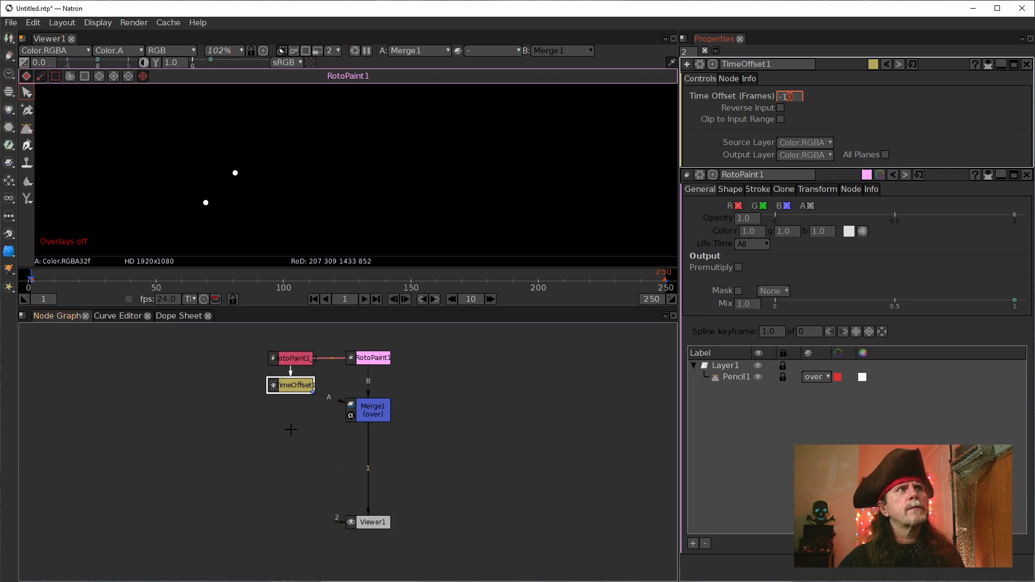
left_click_drag(306, 390, 304, 414)
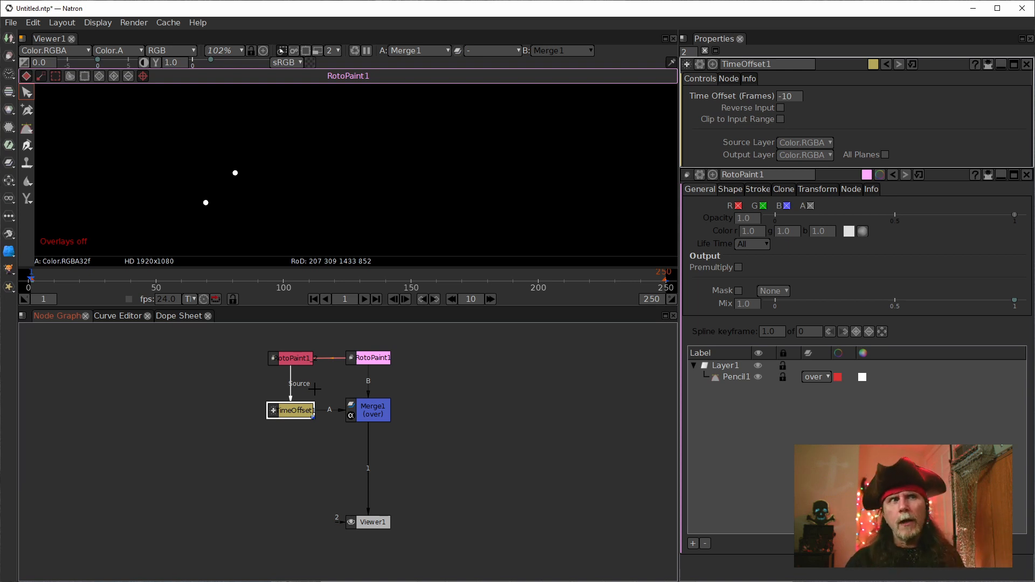
Step: Make the original RotoPaint1's dot red by disabling its green and blue channels
left_click(367, 357)
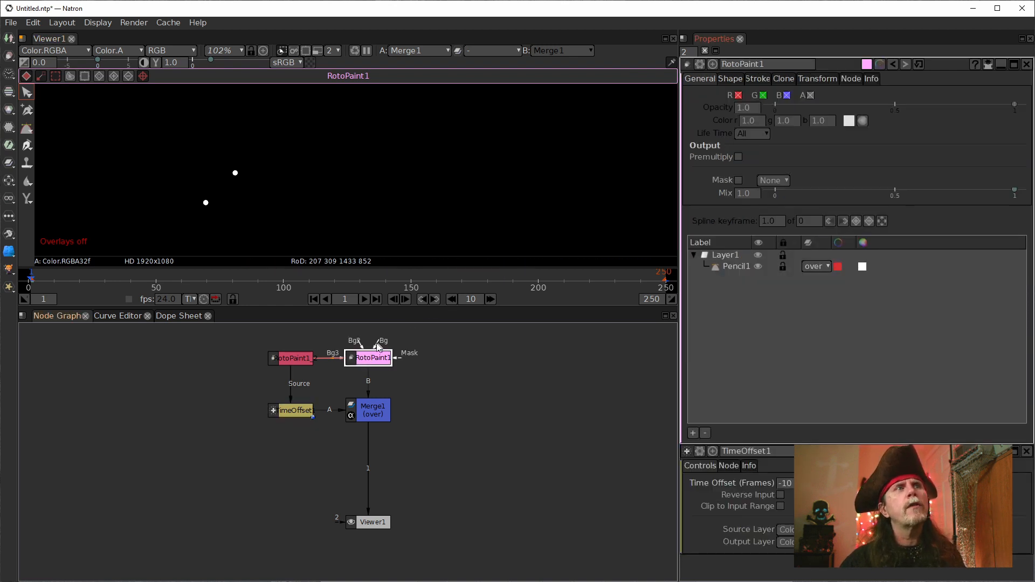
left_click(359, 359)
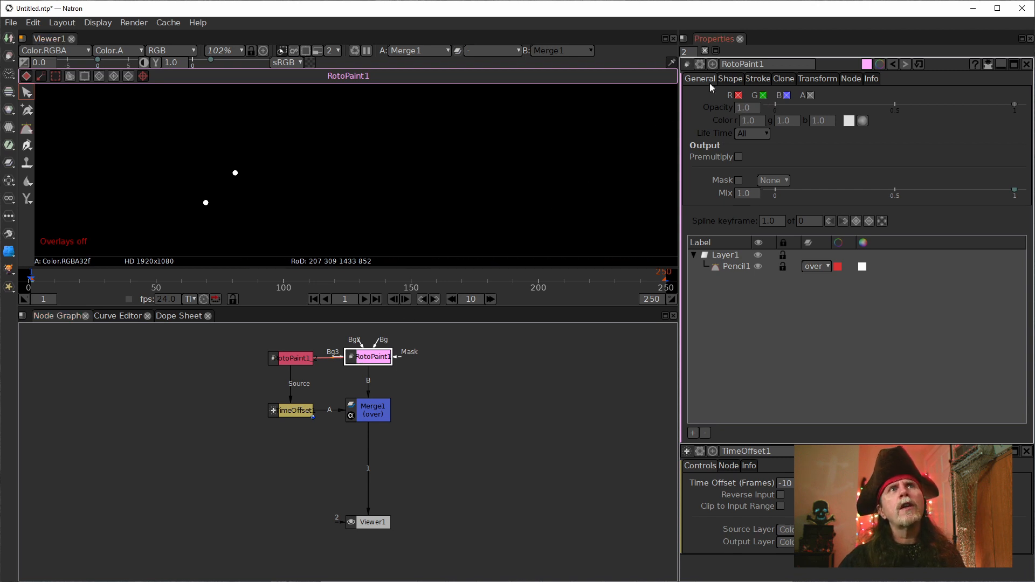
left_click(763, 96)
left_click(787, 96)
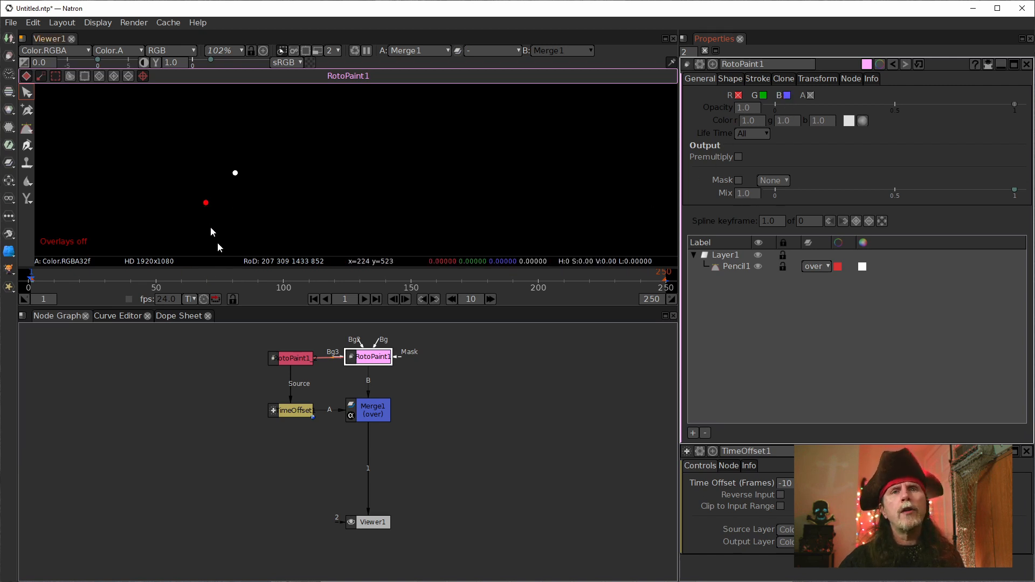
Step: Make the dot of the RotoPaint node feeding TimeOffset1 green by disabling its red and blue channels
left_click(292, 359)
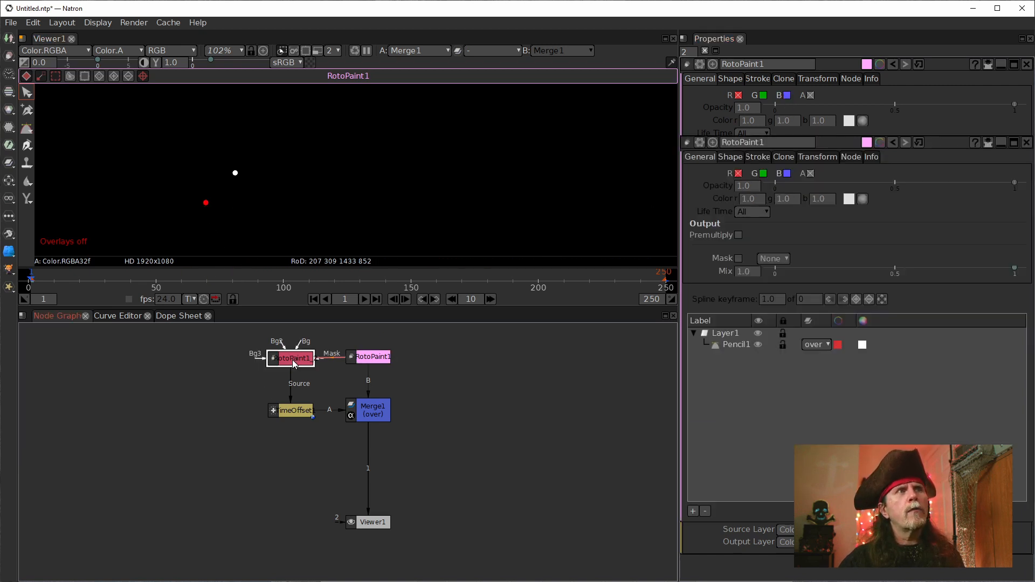
left_click(738, 95)
left_click(788, 95)
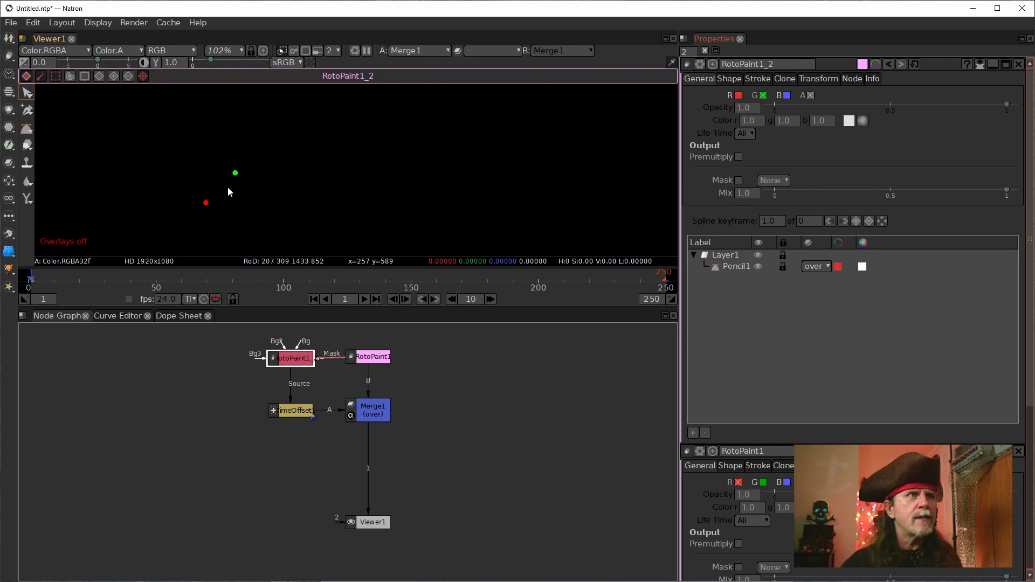
Step: Add a DiskCache node and insert it between Merge1 and Viewer1
left_click(366, 410)
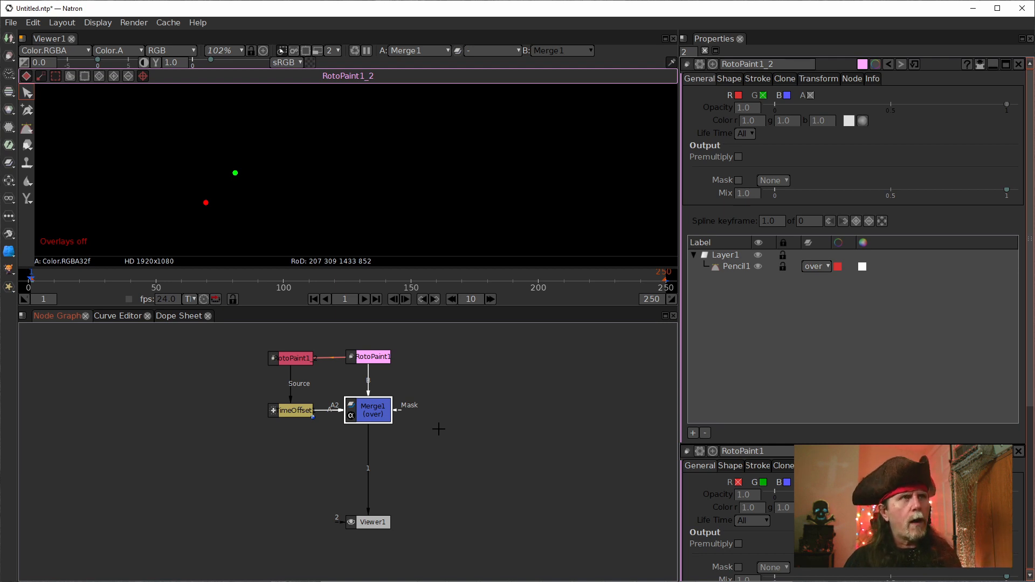
key("Tab")
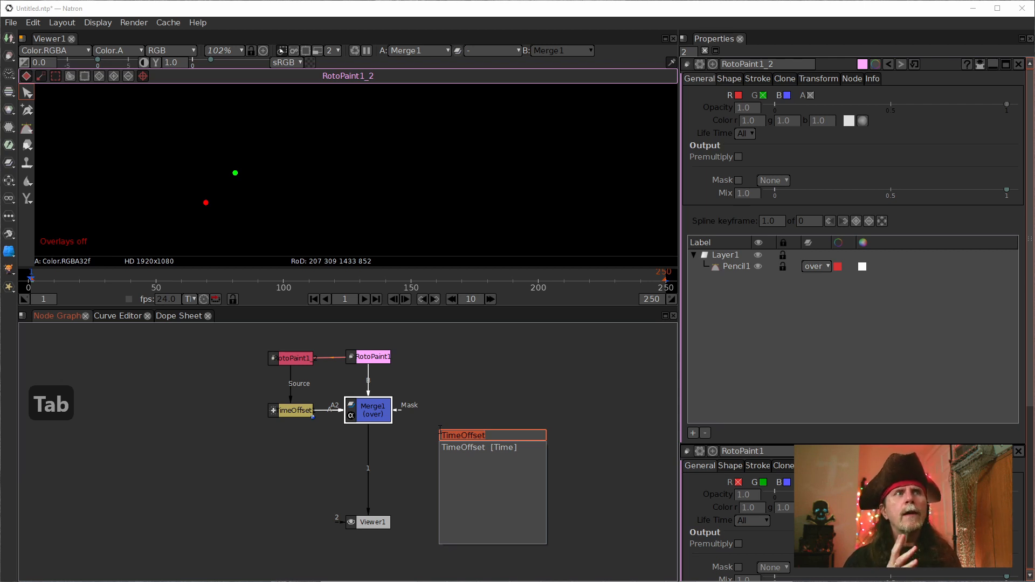
type("disk")
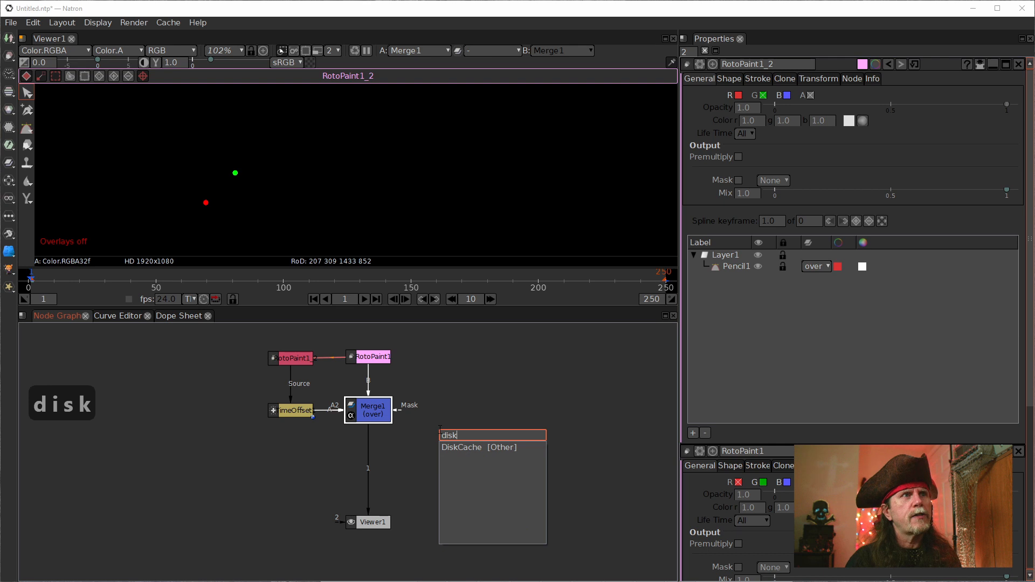
key("Down")
key("Return")
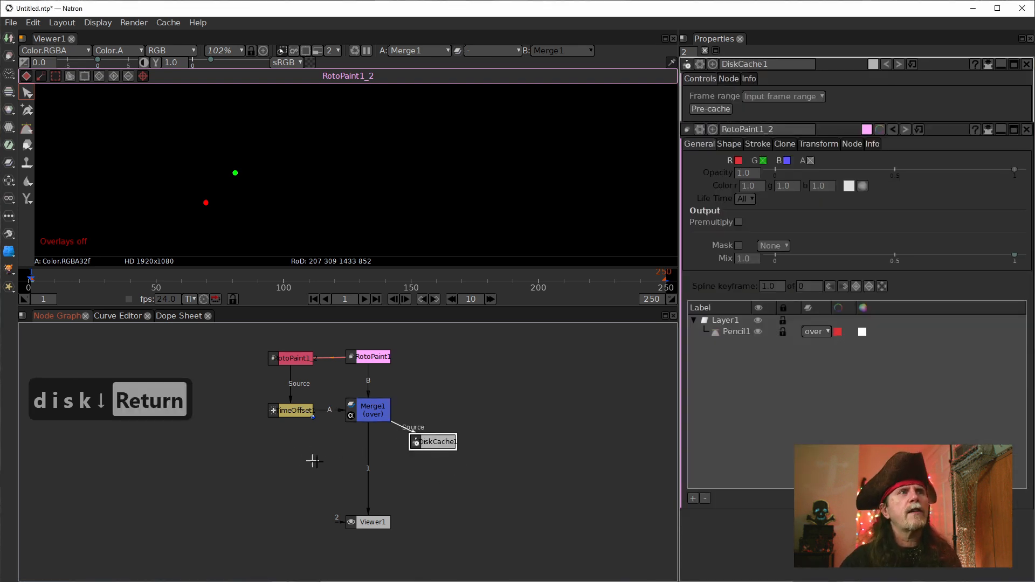
mouse_move(367, 466)
left_mouse_down()
mouse_move(442, 440)
mouse_move(360, 446)
mouse_move(391, 455)
mouse_move(372, 454)
left_mouse_up()
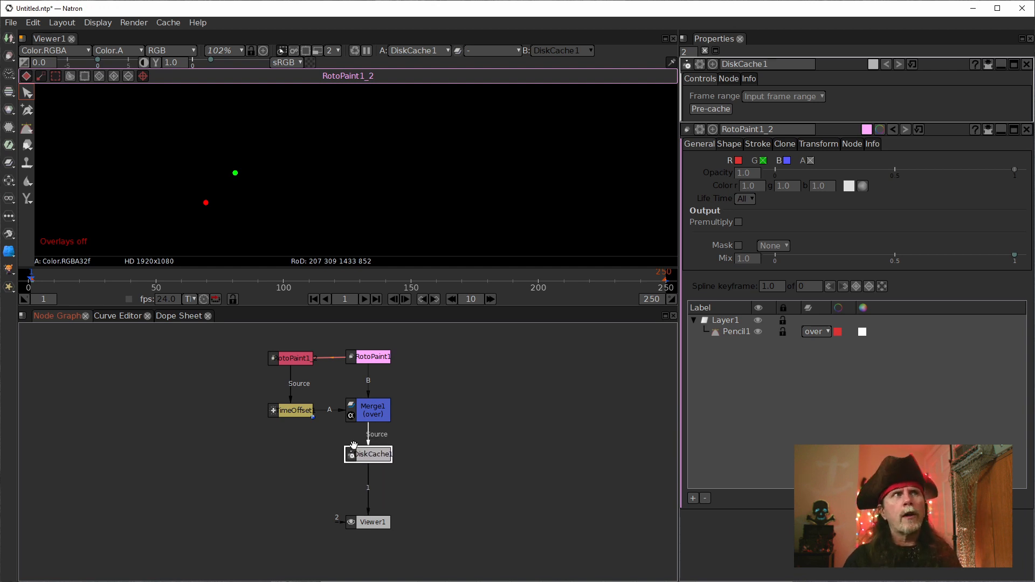
Step: Add a Tracker node and insert it between DiskCache1 and Viewer1
key("Tab")
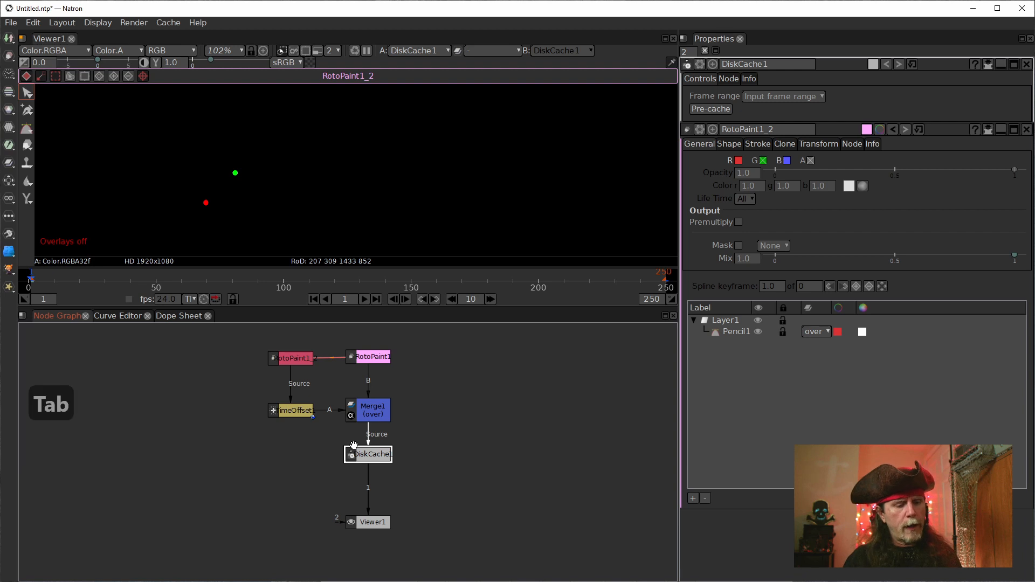
type("trak")
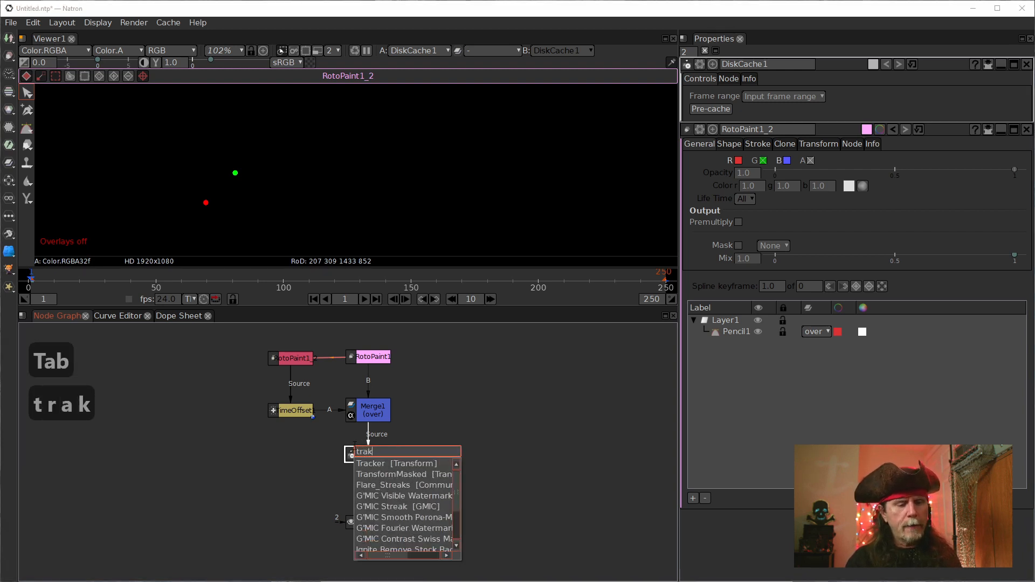
key("Down")
key("Return")
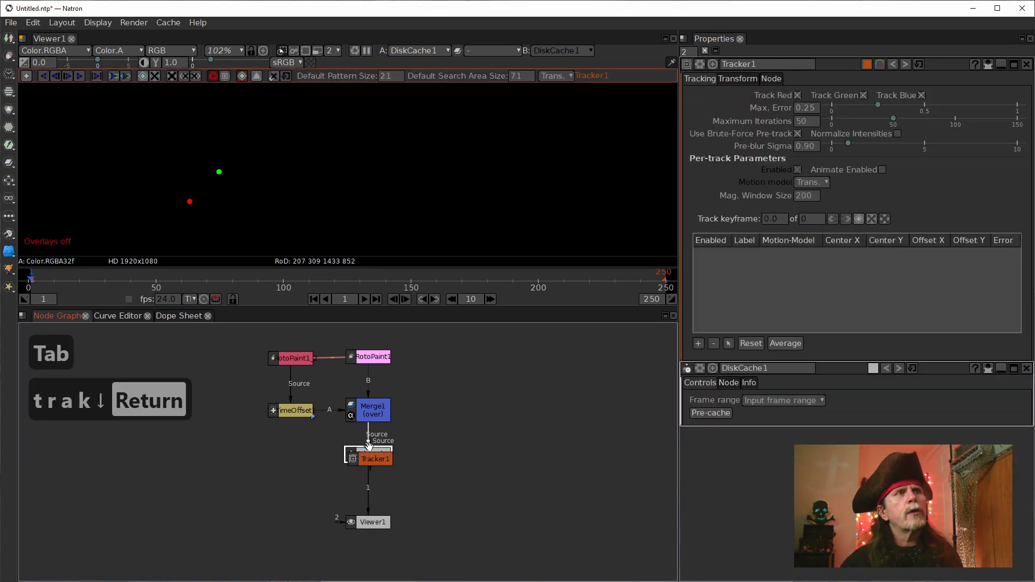
left_click_drag(379, 463, 448, 502)
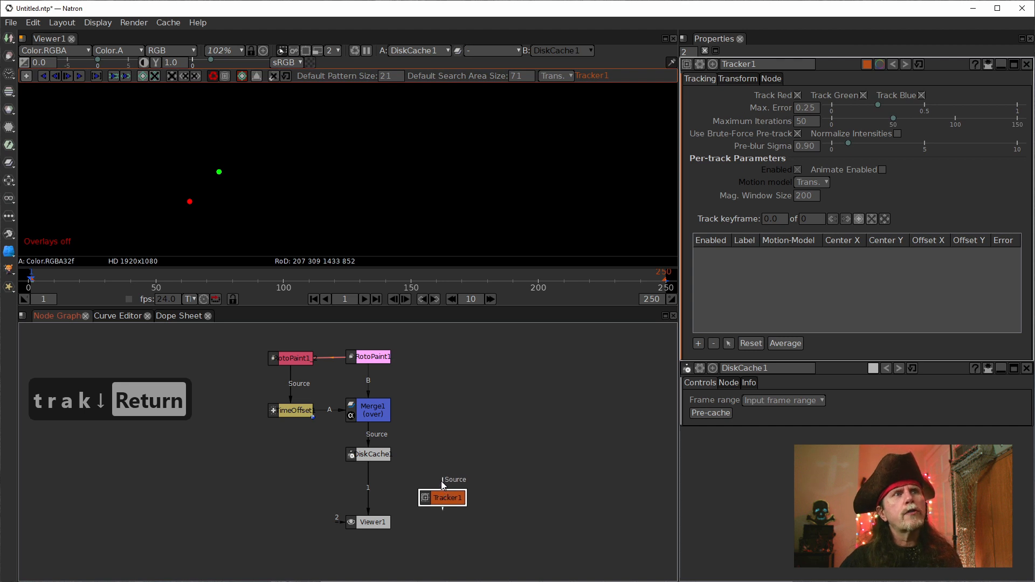
left_click_drag(389, 463, 362, 452)
left_click_drag(426, 497, 376, 489)
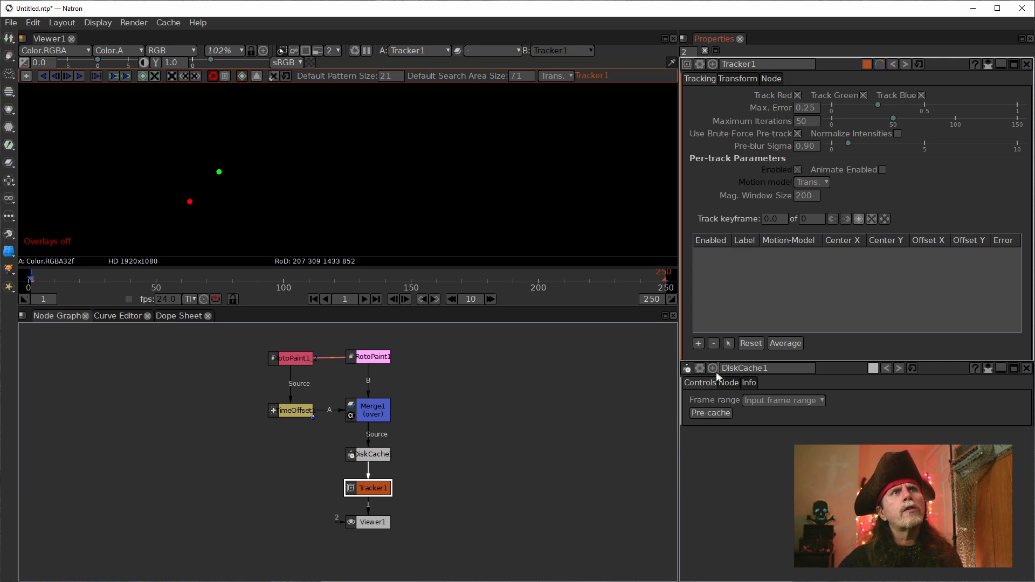
Step: Try to place a new track on the red dot in the viewer
left_click(26, 76)
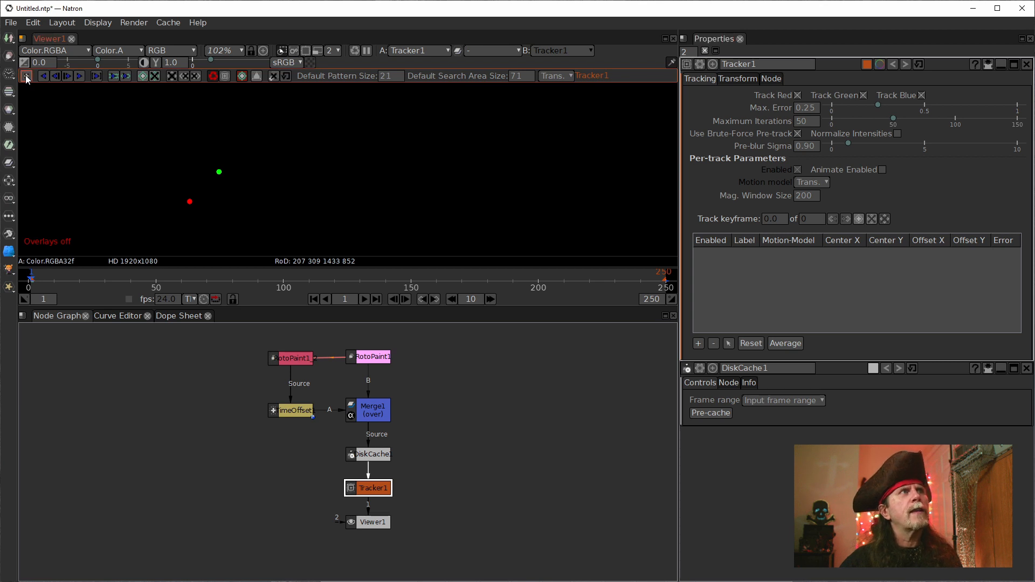
left_click(190, 204)
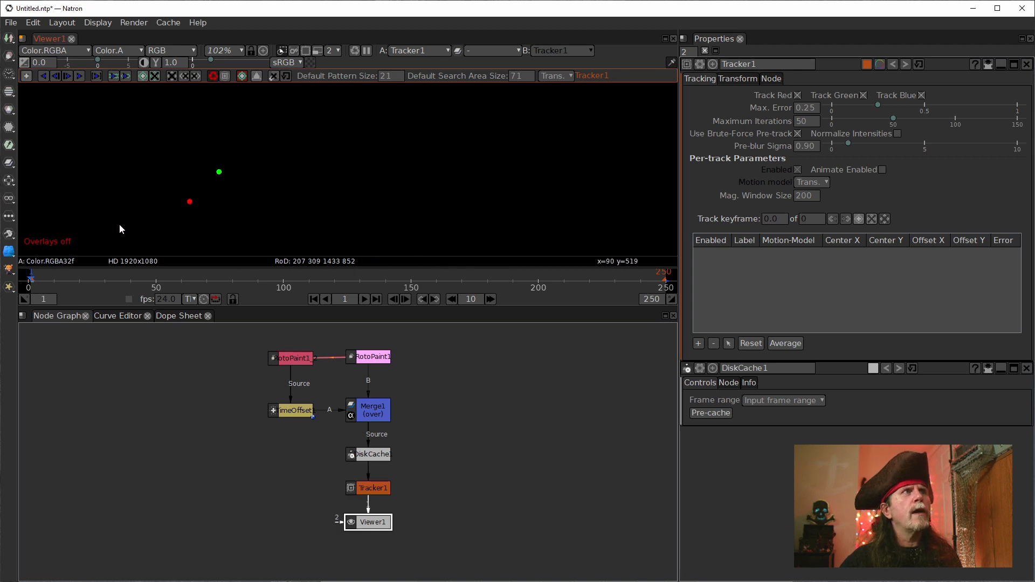
scroll(162, 193, "up", 4)
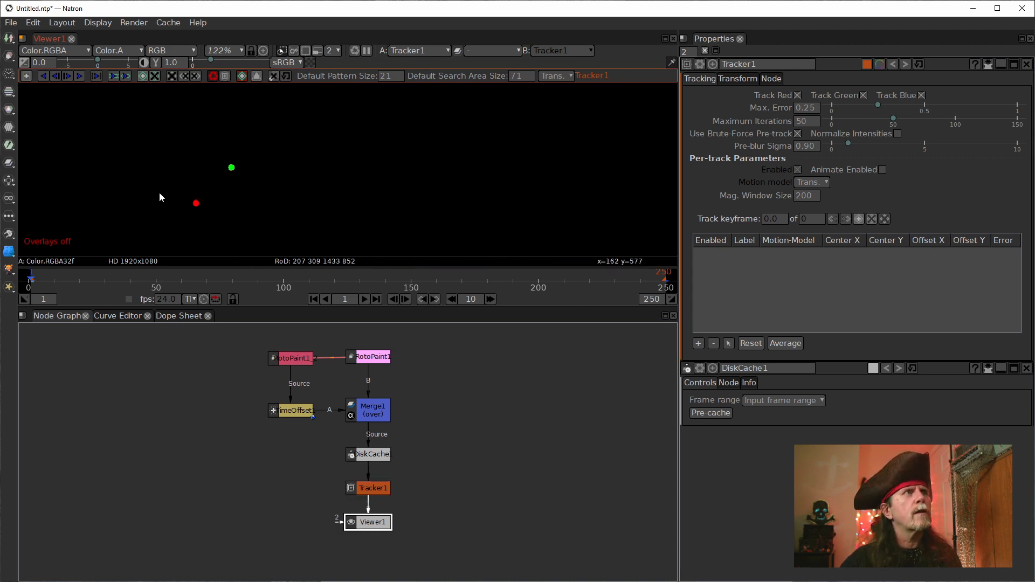
scroll(184, 206, "up", 1)
left_click(26, 75)
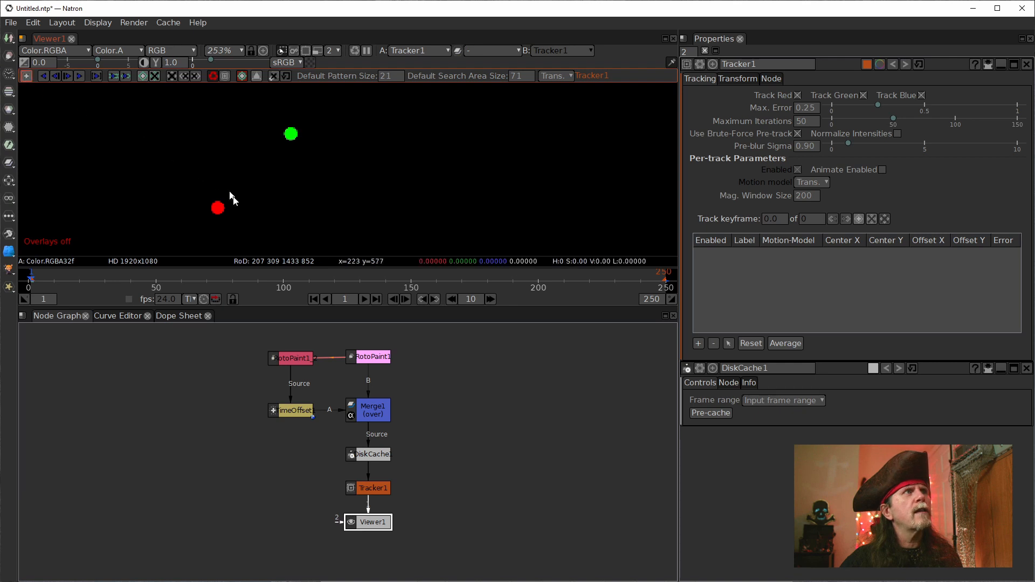
Step: Add a new track to Tracker1's track list and shift the Tracker1 node slightly to the right in the node graph
left_click(799, 267)
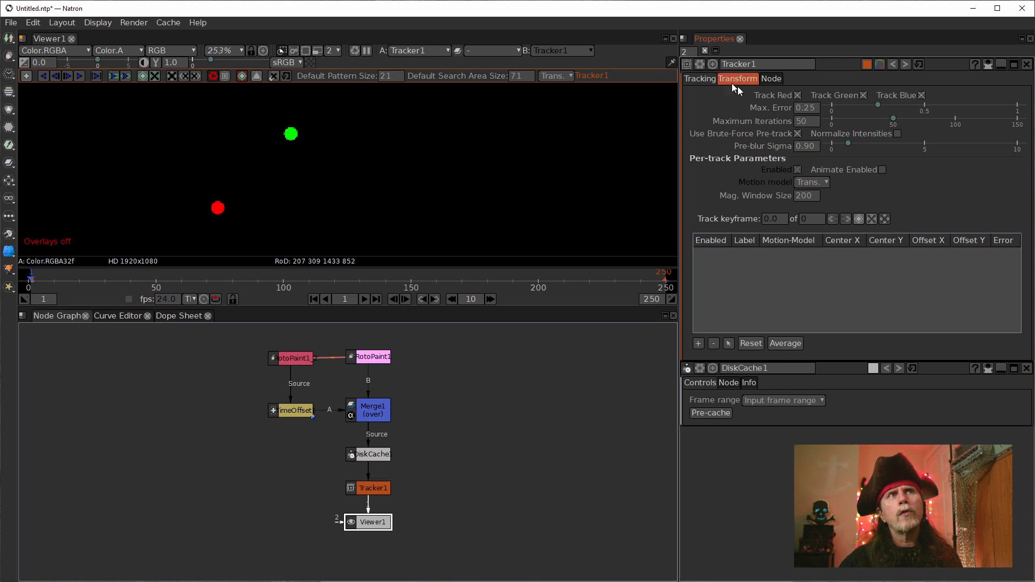
left_click(698, 343)
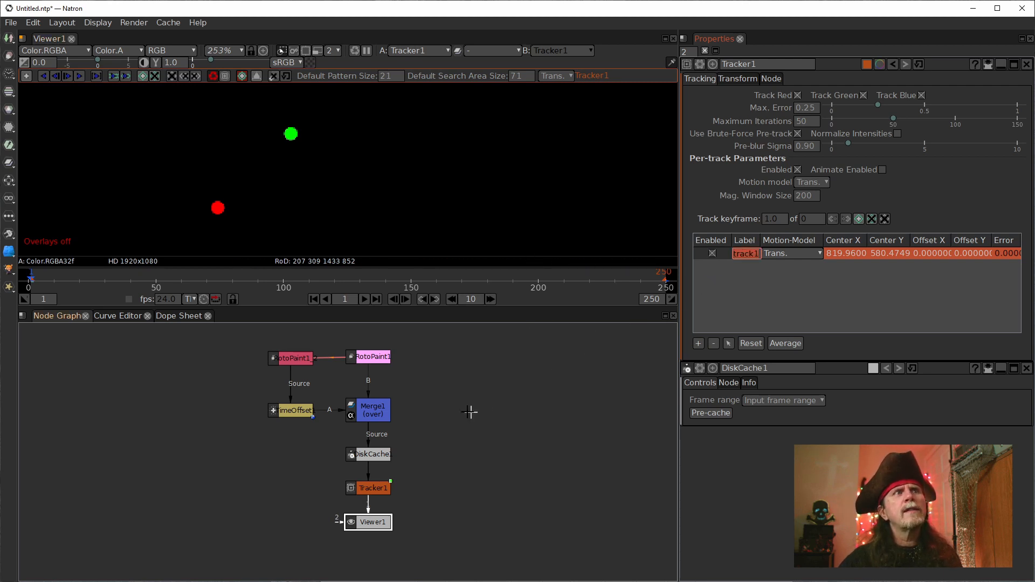
left_click(481, 411)
left_click_drag(378, 489, 371, 455)
Step: Turn the viewer overlays back on with both dots and the track marker in view
scroll(319, 210, "down", 9)
scroll(321, 212, "down", 2)
right_click(364, 189)
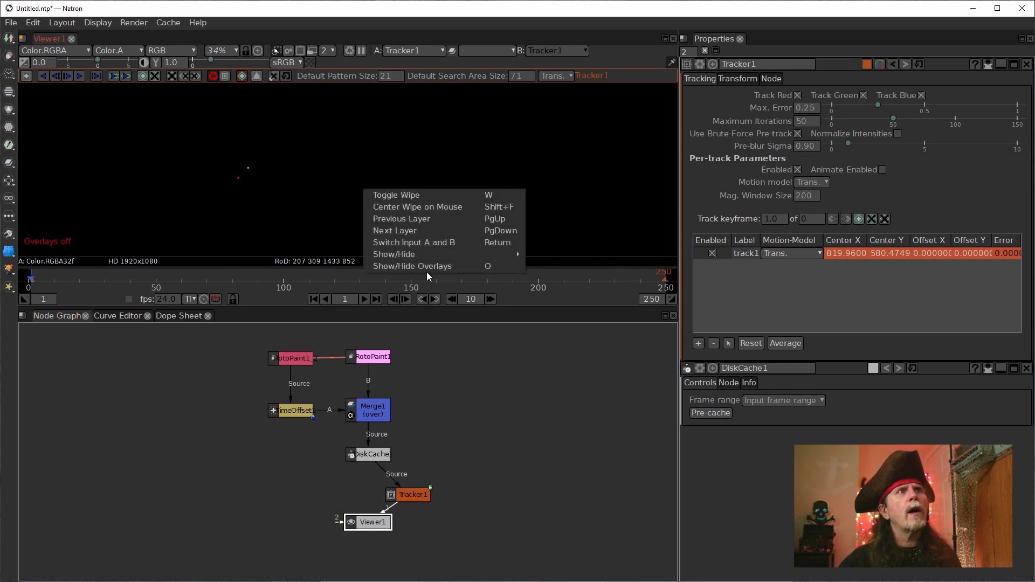
left_click(404, 267)
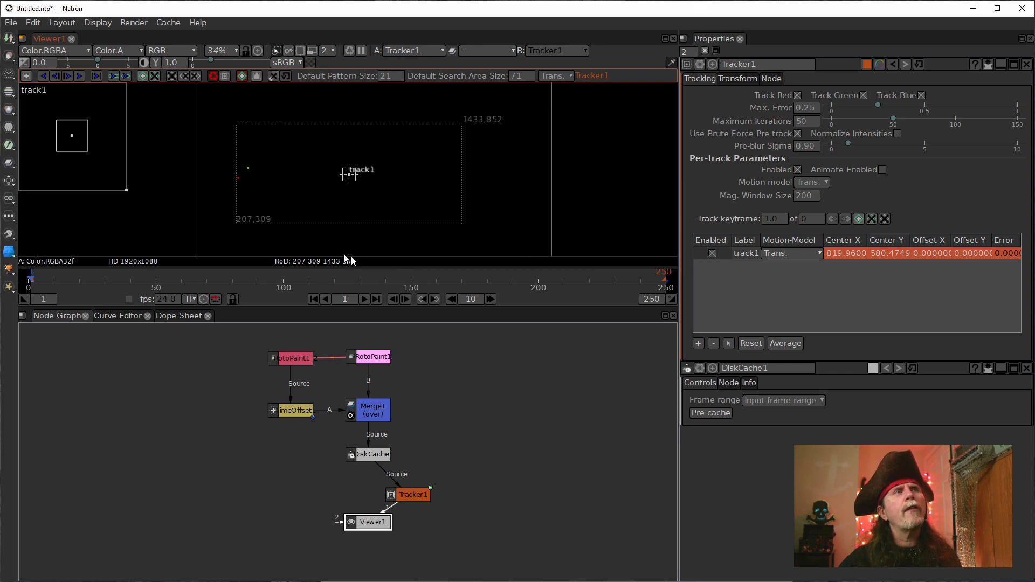
scroll(321, 196, "up", 3)
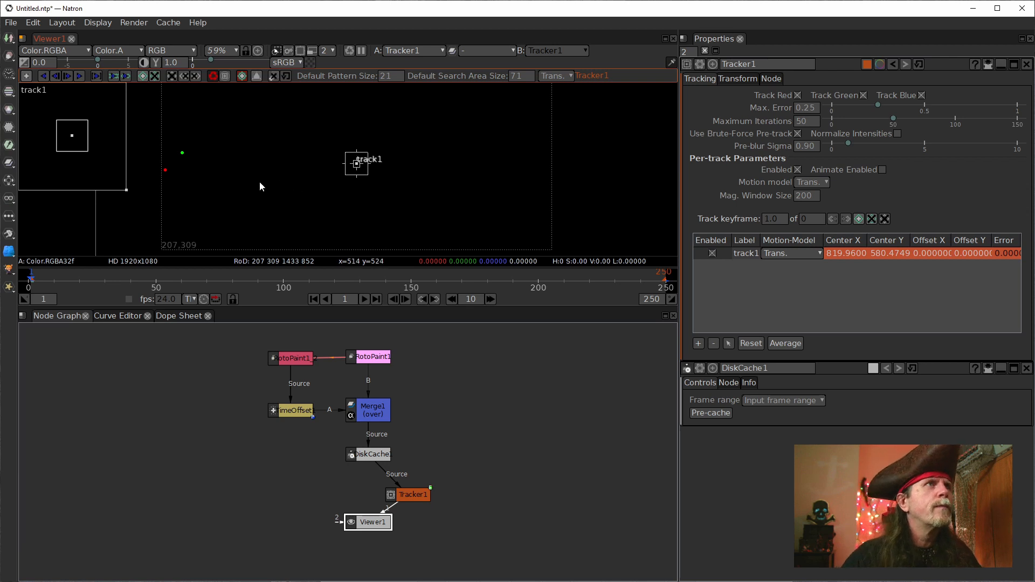
Step: Move the track1 marker onto the centre of the red dot at frame 1
scroll(259, 183, "up", 3)
left_click_drag(250, 171, 412, 200)
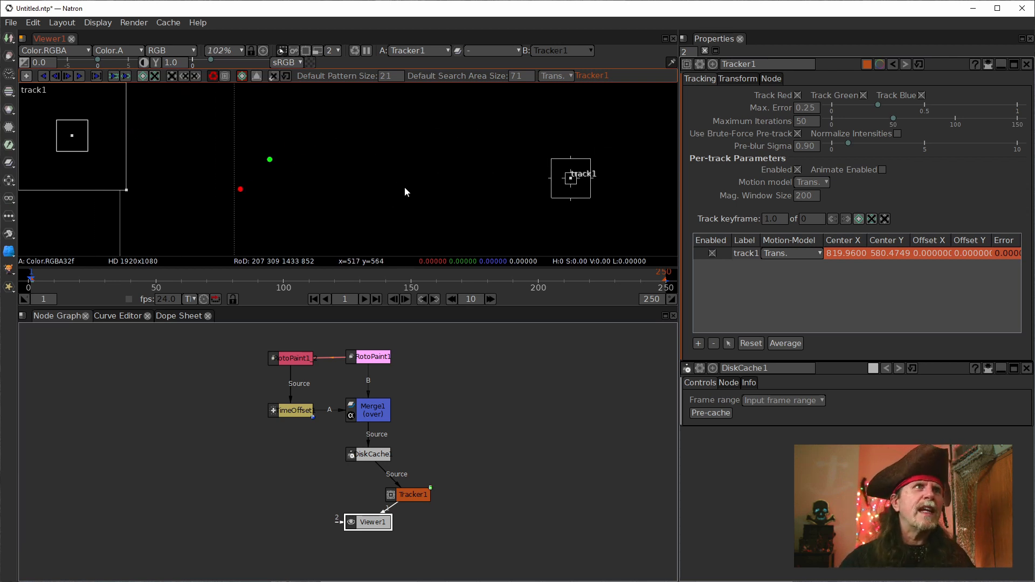
mouse_move(573, 182)
left_mouse_down()
mouse_move(241, 189)
mouse_move(412, 215)
mouse_move(365, 199)
left_mouse_up()
scroll(253, 186, "up", 5)
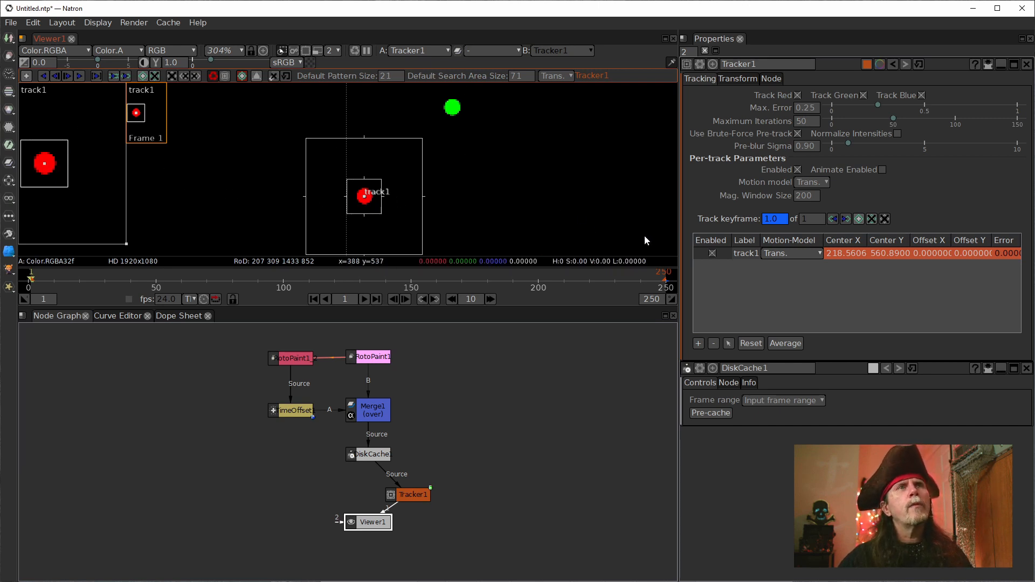
Step: Add a second track to Tracker1 and centre its marker on the green dot at frame 1
left_click(698, 343)
scroll(533, 211, "down", 4)
left_click_drag(532, 212, 311, 179)
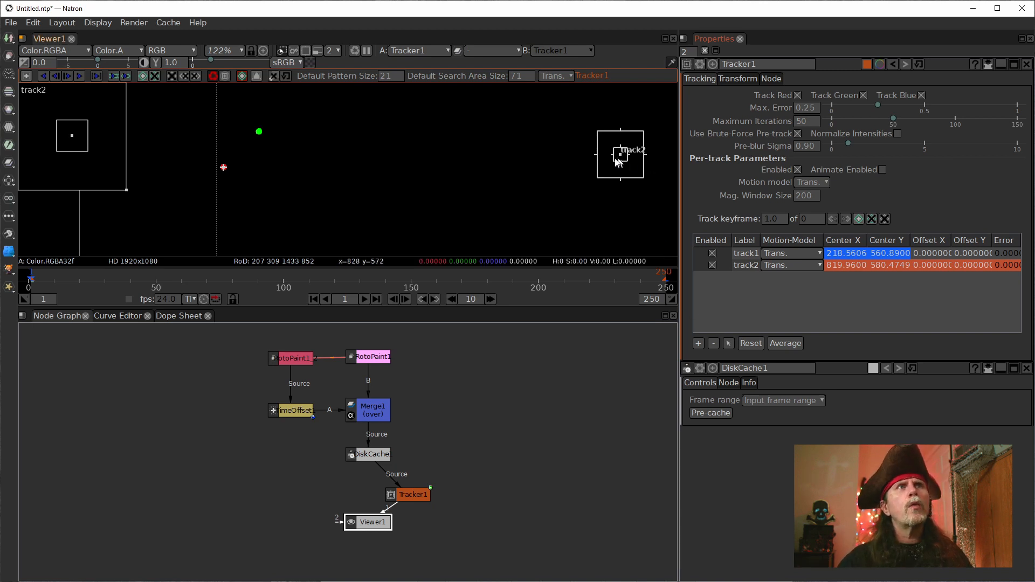
mouse_move(620, 156)
left_mouse_down()
mouse_move(274, 123)
mouse_move(259, 137)
mouse_move(246, 130)
left_mouse_up()
scroll(260, 136, "up", 6)
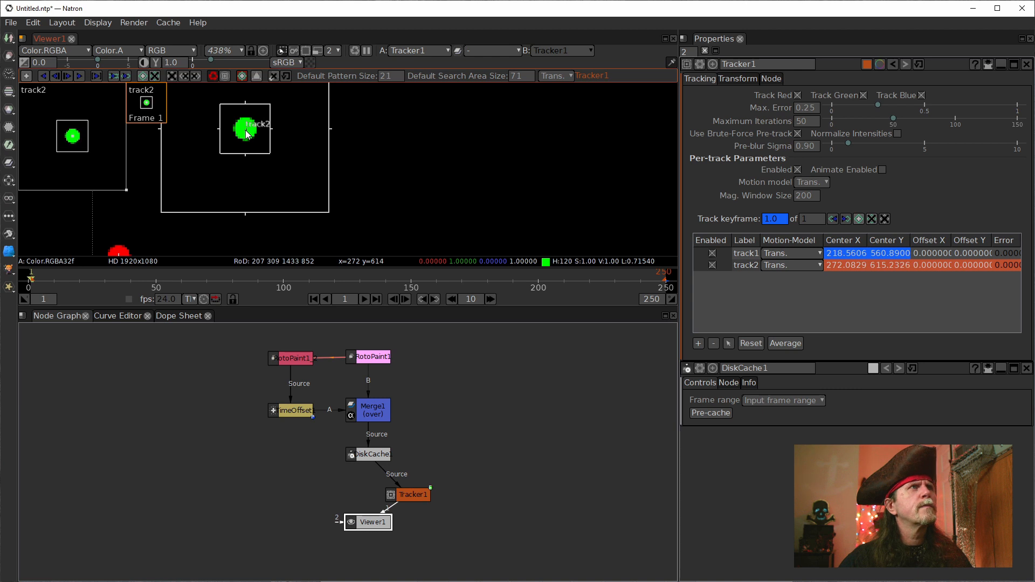
Step: Select track1 in Tracker1's track list and line the Tracker1 node up between DiskCache1 and Viewer1
left_click_drag(176, 221, 330, 157)
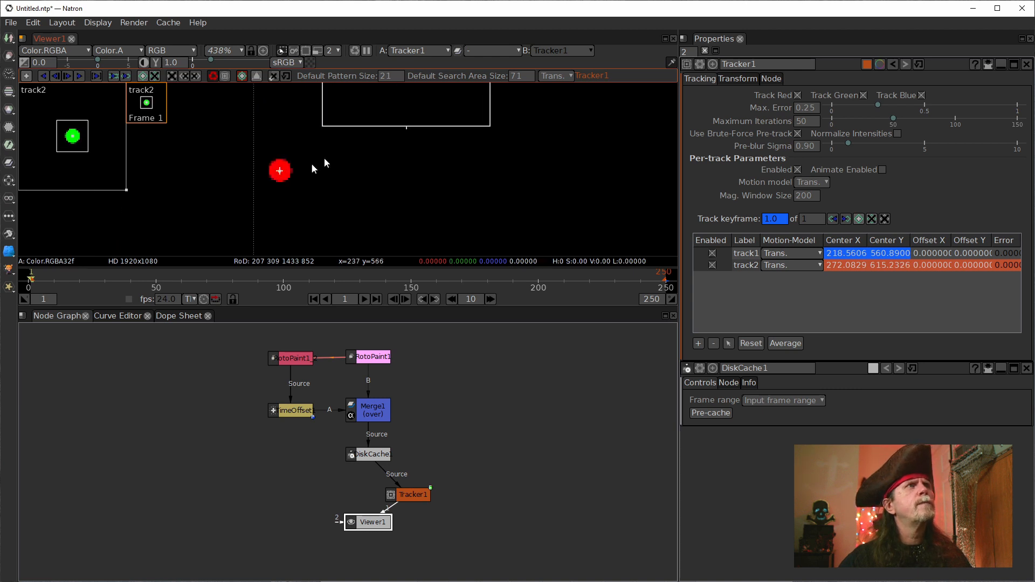
left_click(755, 263)
left_click(749, 253)
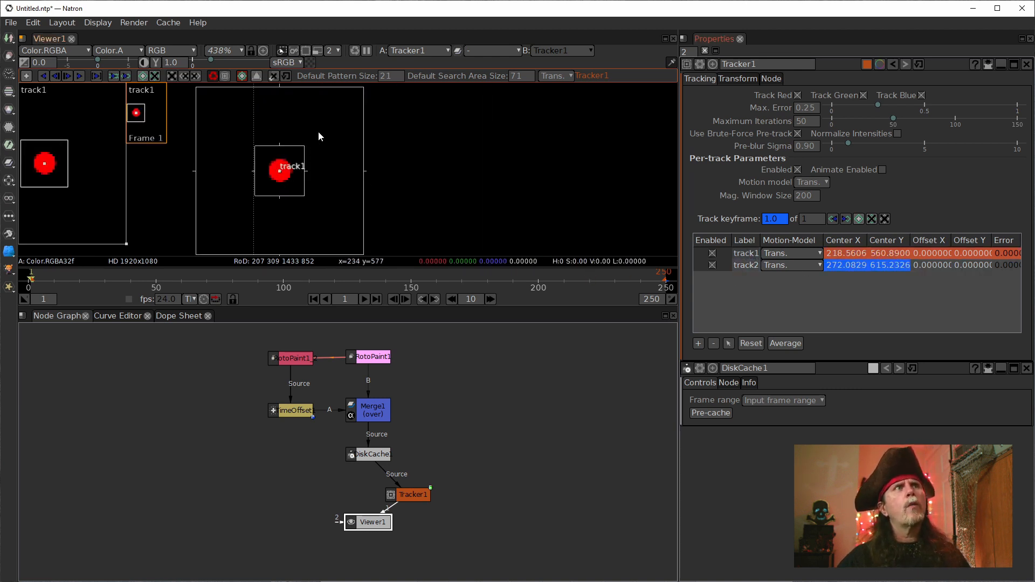
scroll(319, 133, "down", 5)
scroll(445, 179, "down", 3)
left_click_drag(512, 196, 448, 177)
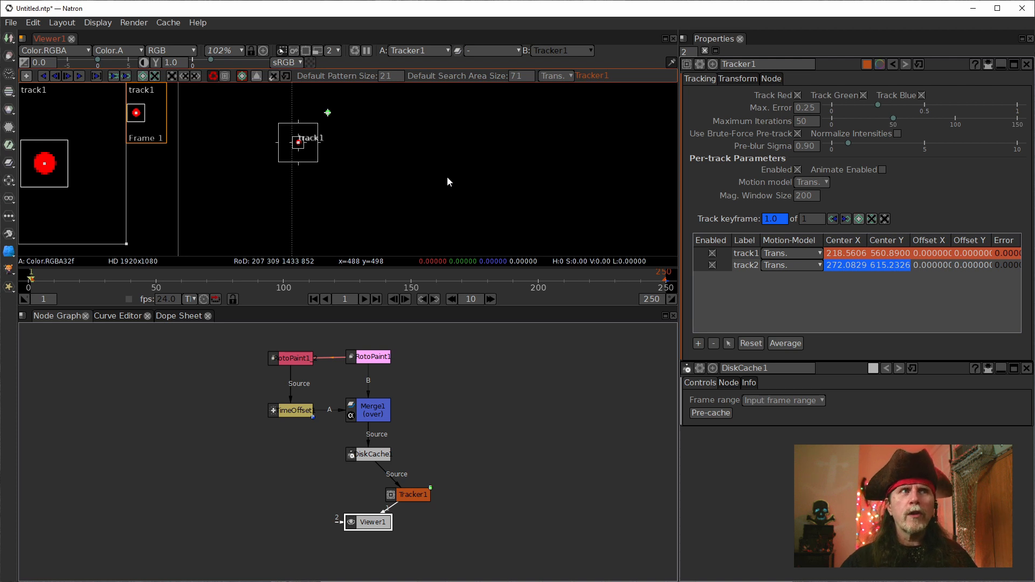
left_click_drag(429, 495, 384, 479)
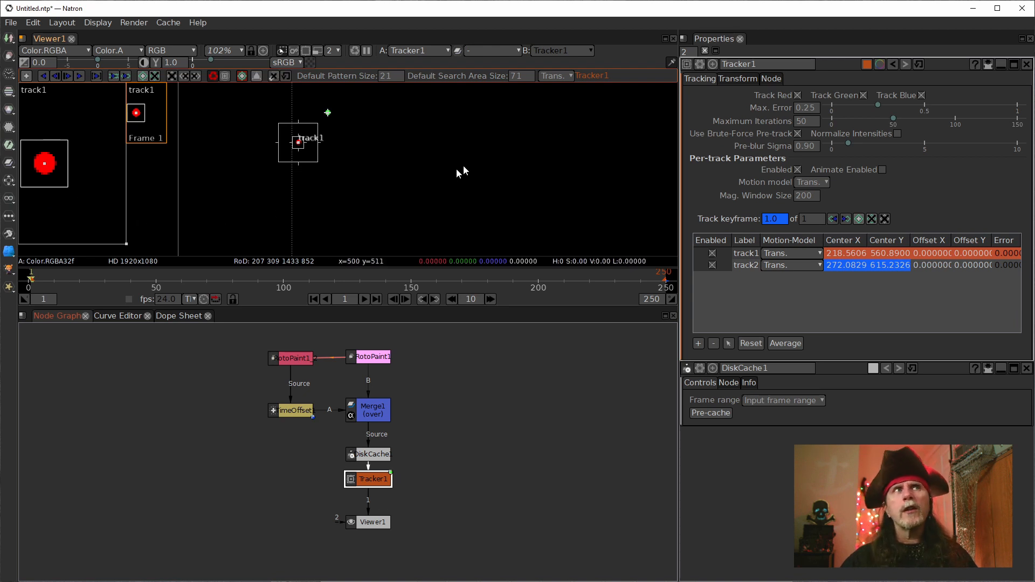
Step: Inspect the placement of both track markers on the red and green dots
scroll(459, 170, "down", 2)
left_click_drag(493, 167, 342, 176)
left_click(343, 174)
key("f")
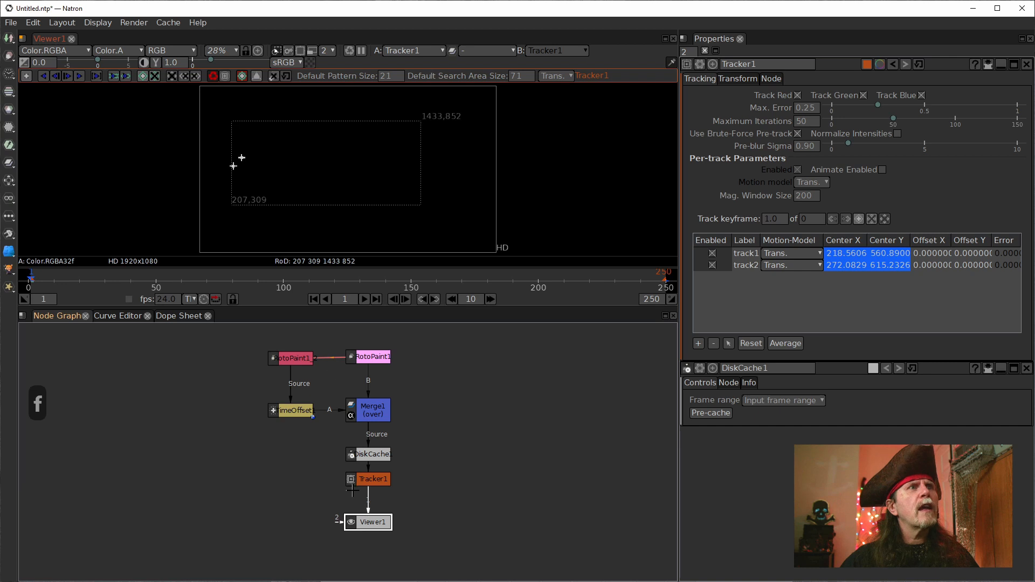
scroll(253, 173, "up", 5)
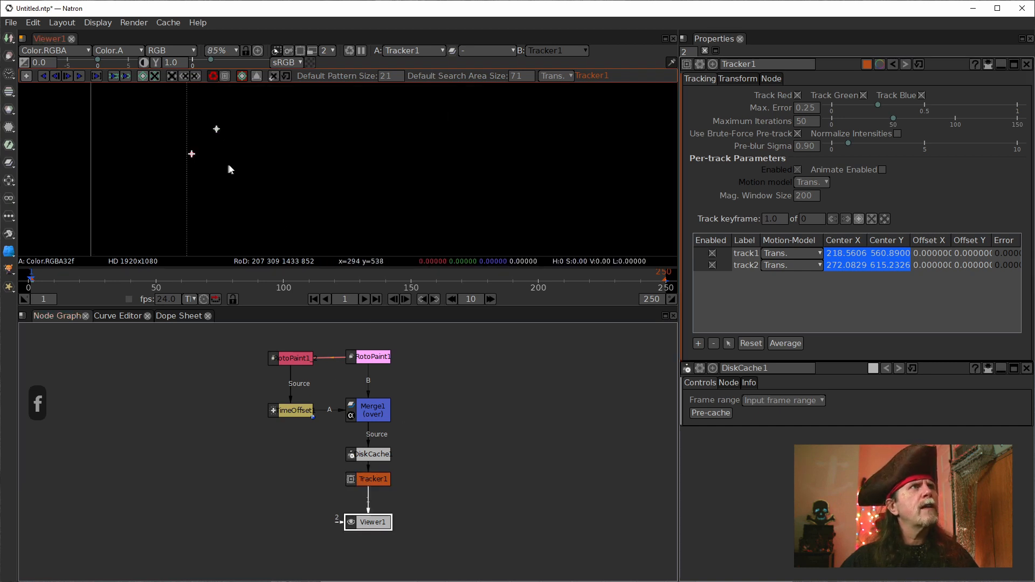
scroll(214, 162, "up", 2)
left_click_drag(213, 162, 378, 192)
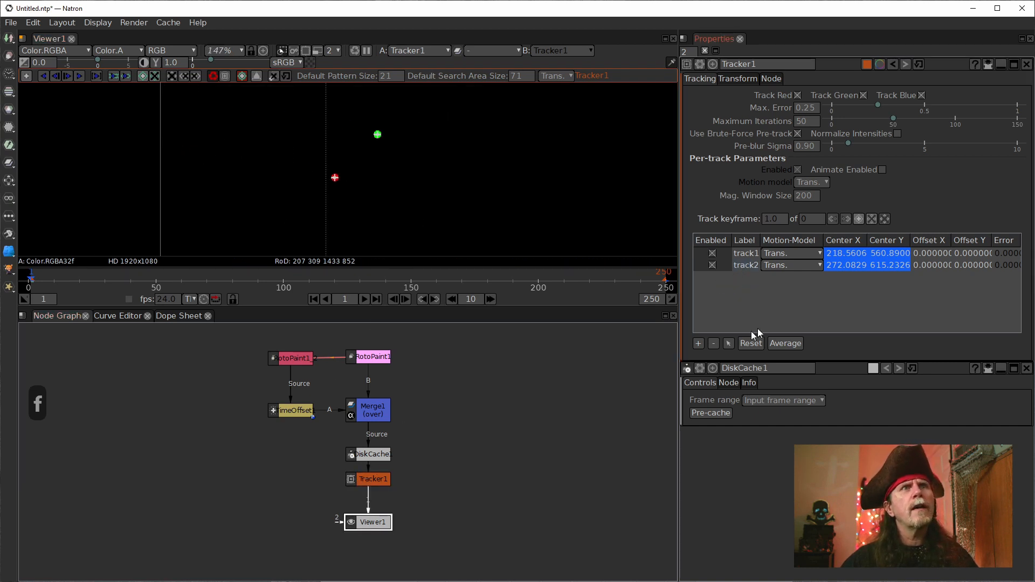
left_click(372, 480)
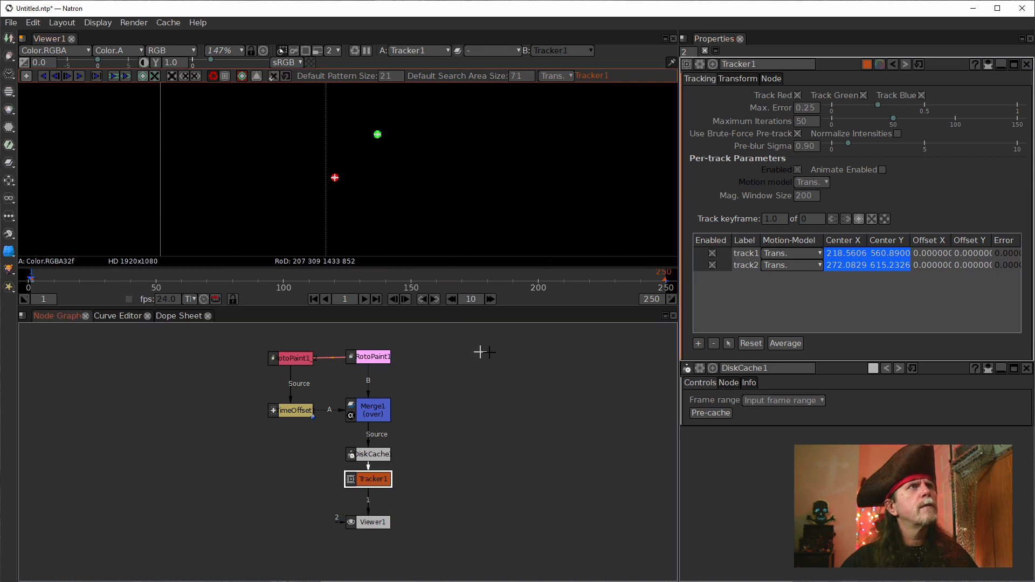
left_click(751, 254)
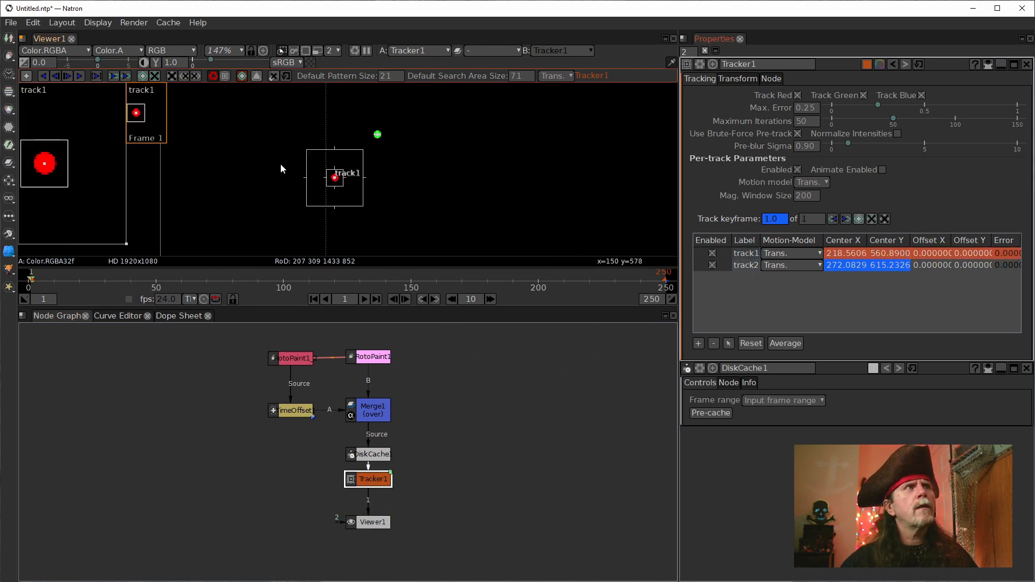
left_click(383, 177)
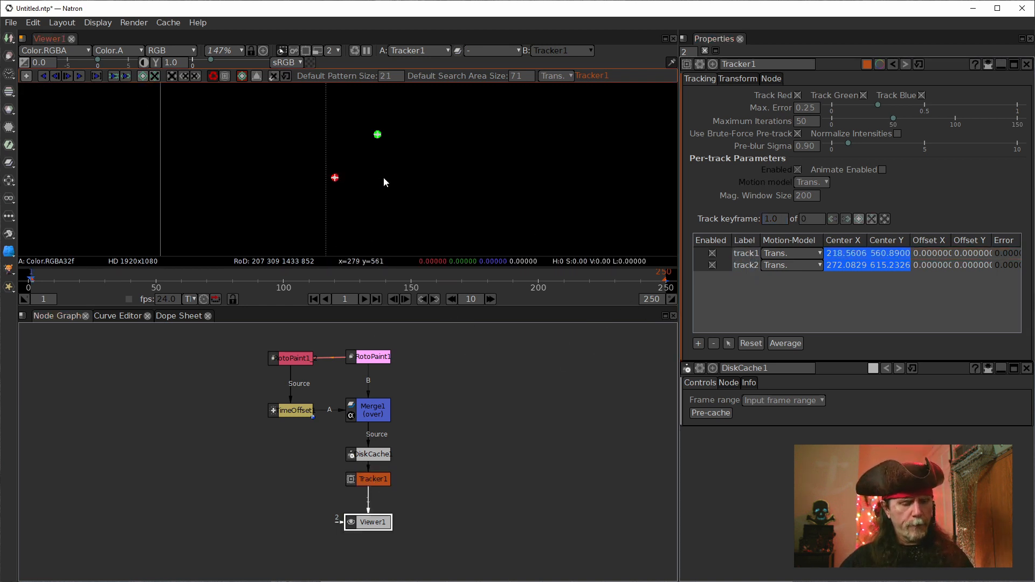
Step: Try to track track1 forward from frame 1 to the end of the timeline
scroll(383, 177, "down", 7)
left_click(746, 253)
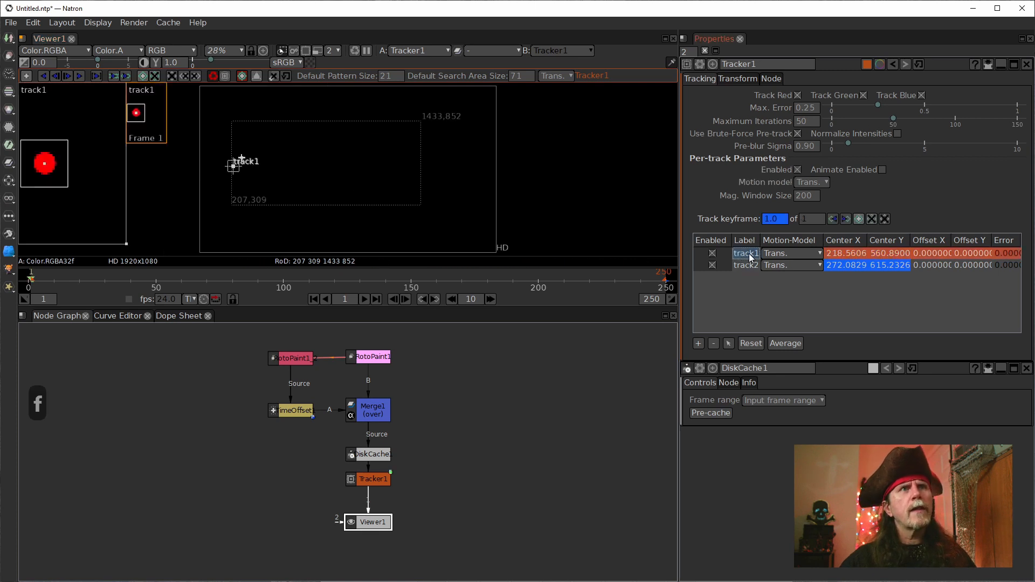
left_click(736, 292)
left_click(745, 256)
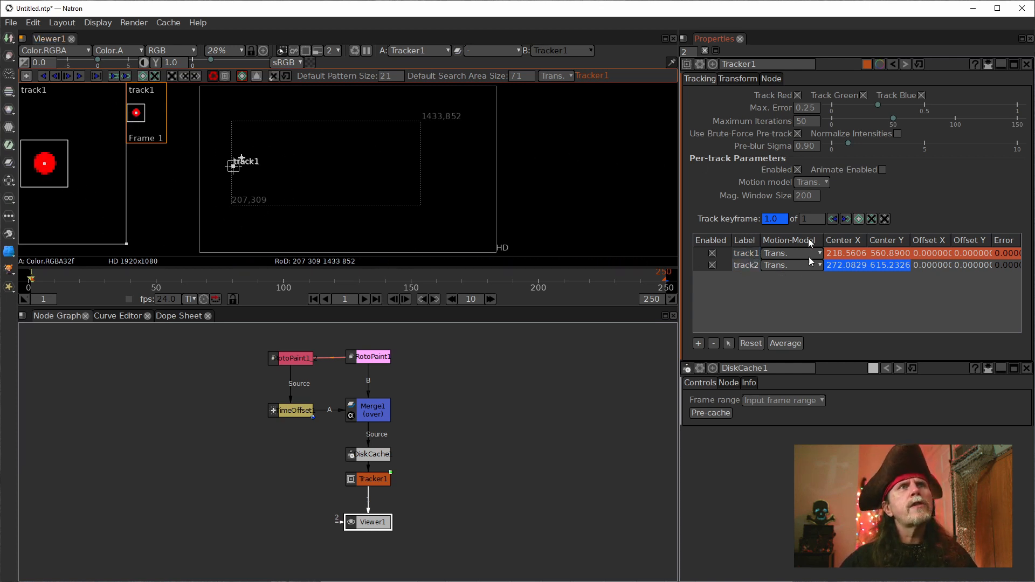
left_click(79, 76)
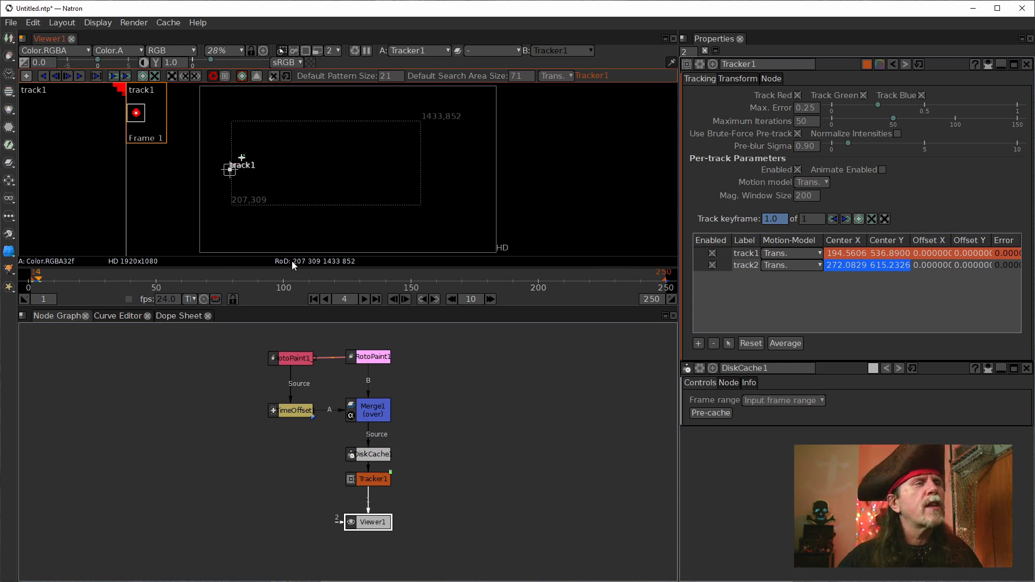
scroll(243, 159, "up", 10)
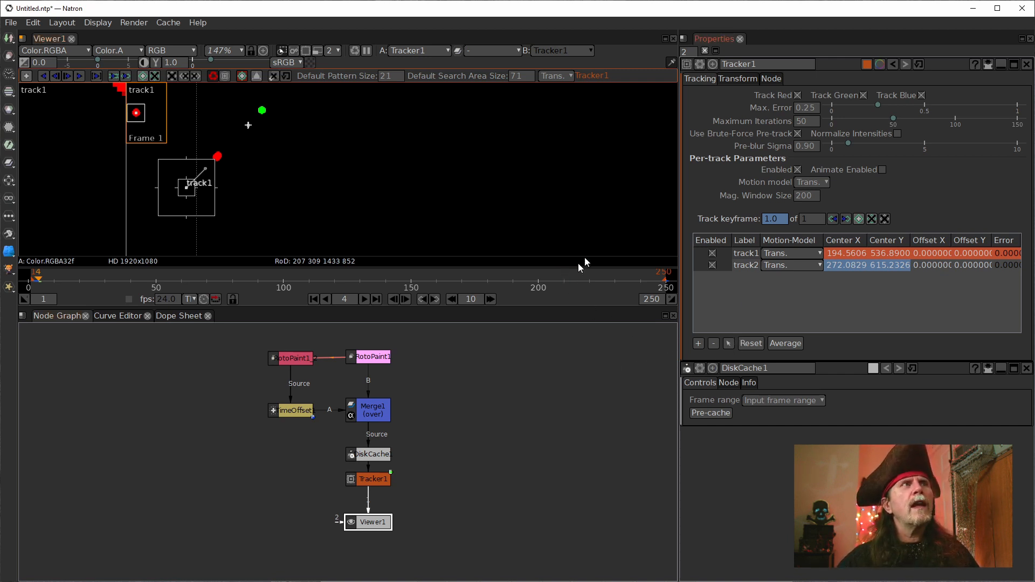
Step: Delete track2 and track1 from Tracker1 and return the timeline to frame 1
left_click(746, 265)
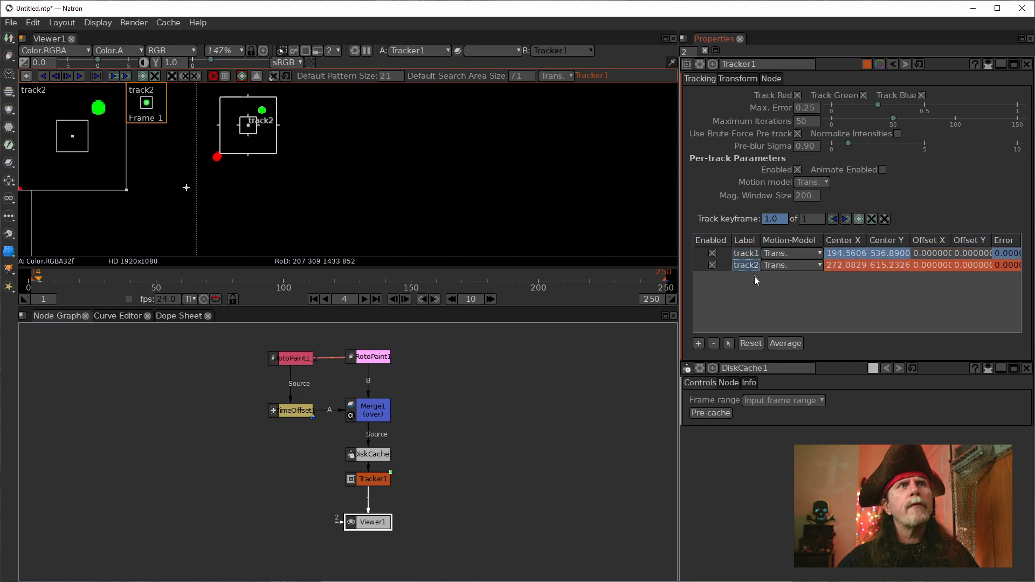
left_click(713, 344)
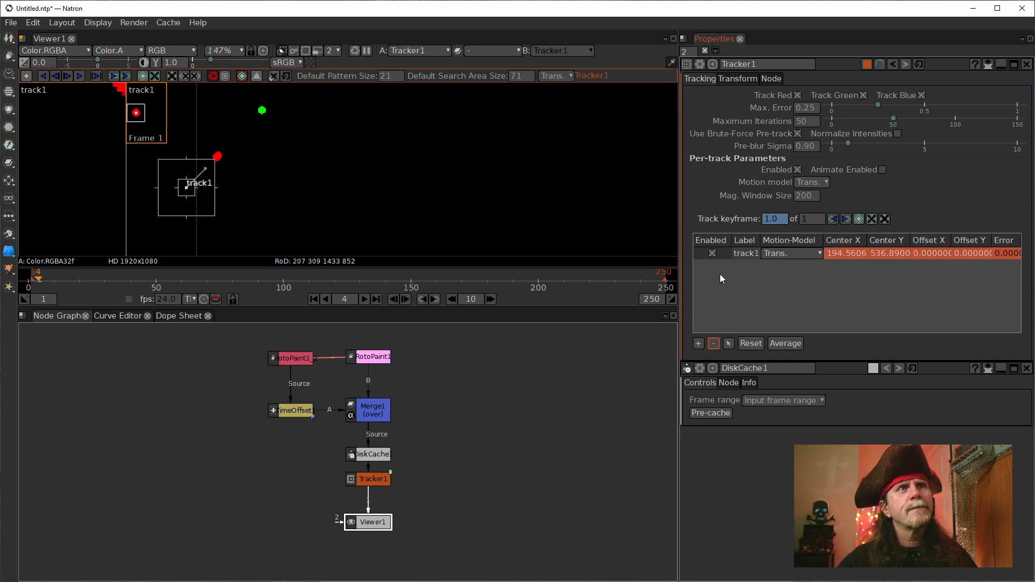
left_click(714, 343)
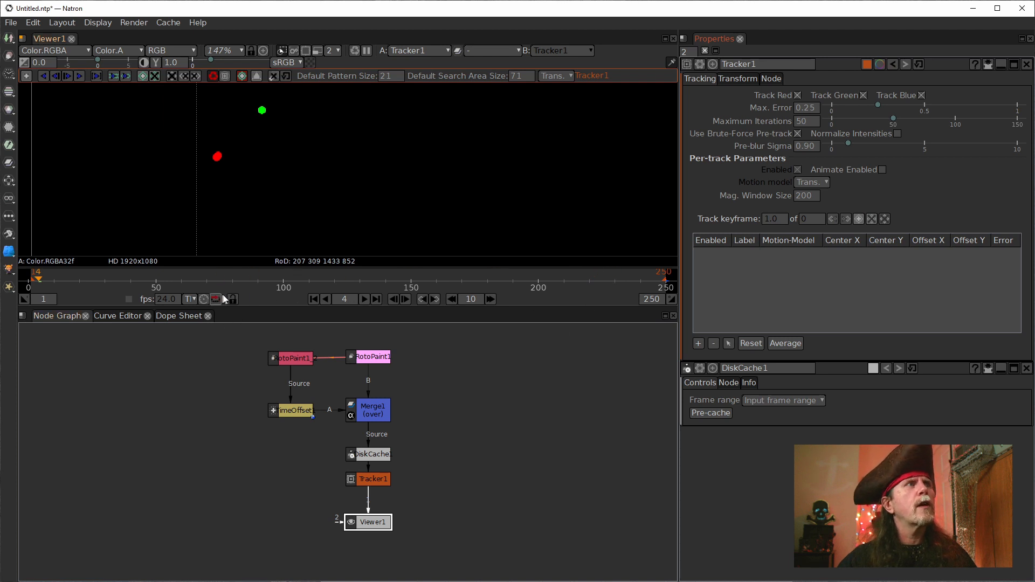
left_click(314, 300)
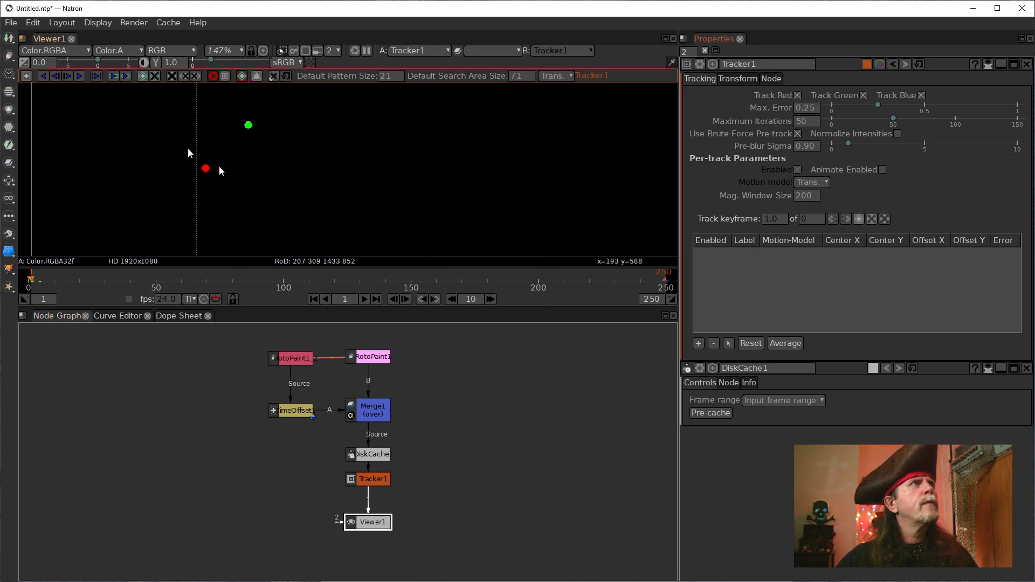
Step: Add a new track, centre it on the red dot at frame 1 and try to track it forward
left_click(698, 344)
left_click(740, 254)
left_click_drag(620, 171, 539, 165)
left_click_drag(603, 149, 229, 141)
left_click_drag(209, 188, 445, 222)
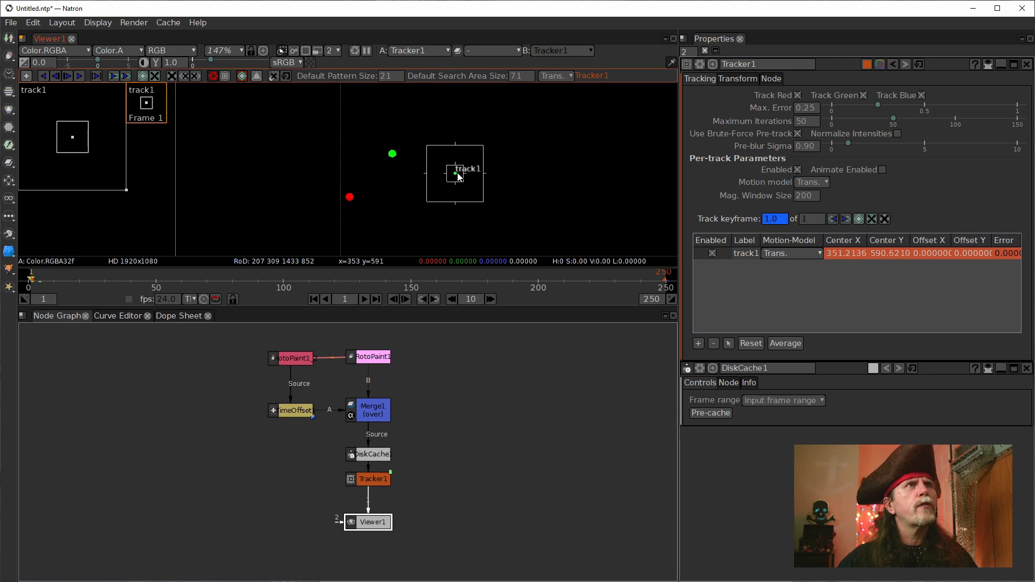
left_click_drag(456, 180, 349, 200)
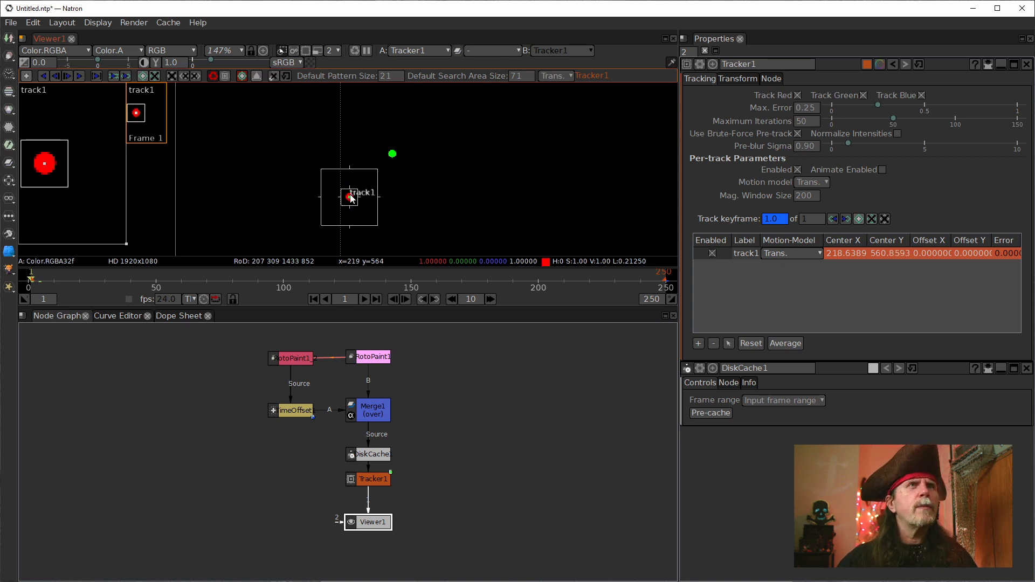
left_click(78, 76)
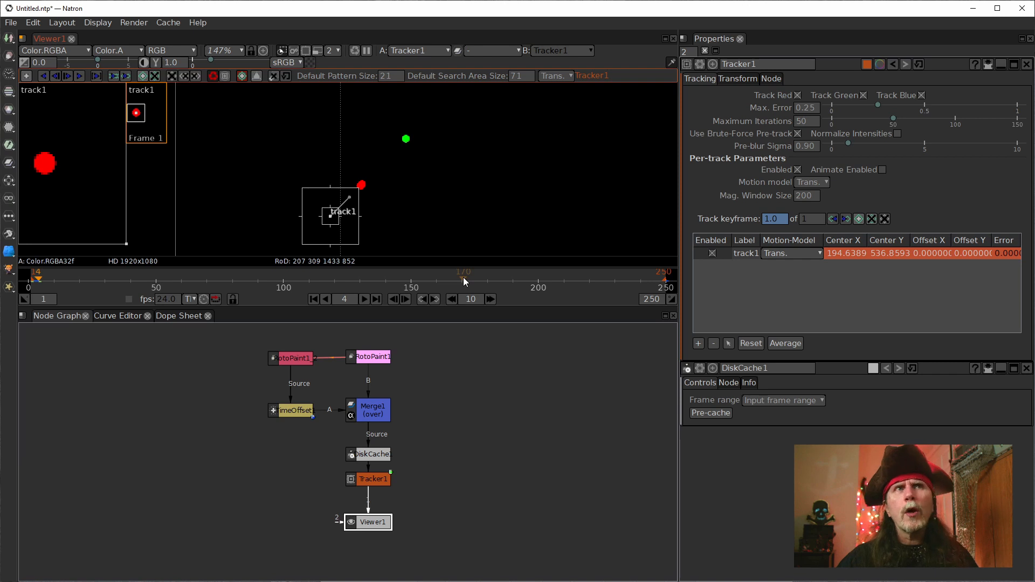
double_click(735, 258)
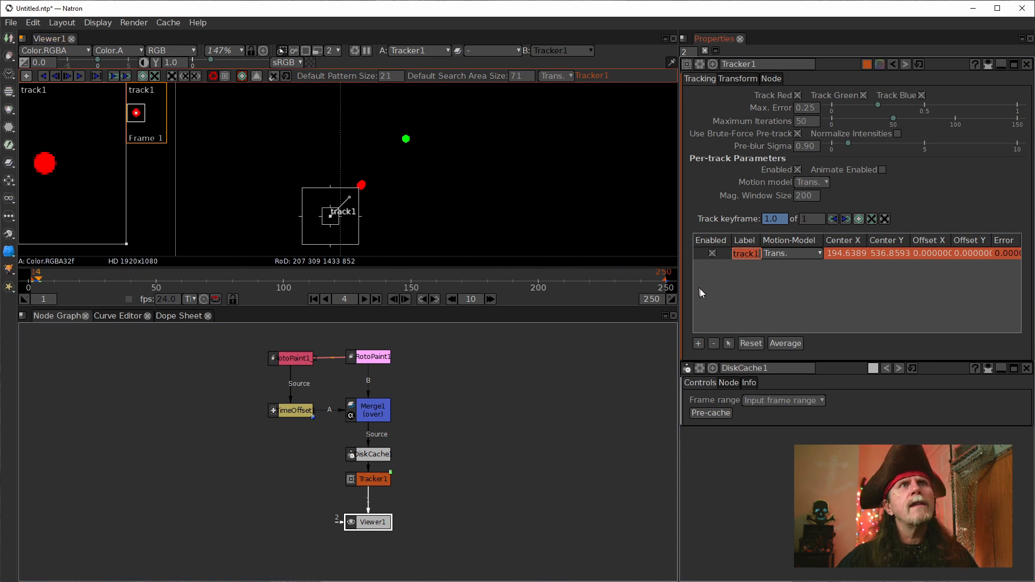
Step: Shift the DiskCache1 node slightly up in the node graph and close its properties
left_click_drag(381, 454, 382, 441)
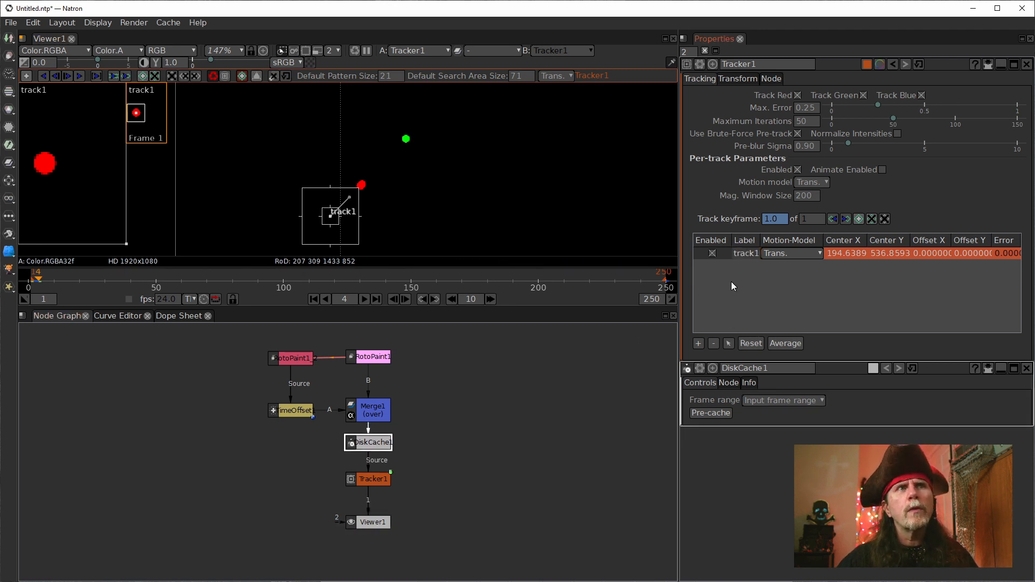
left_click(1026, 369)
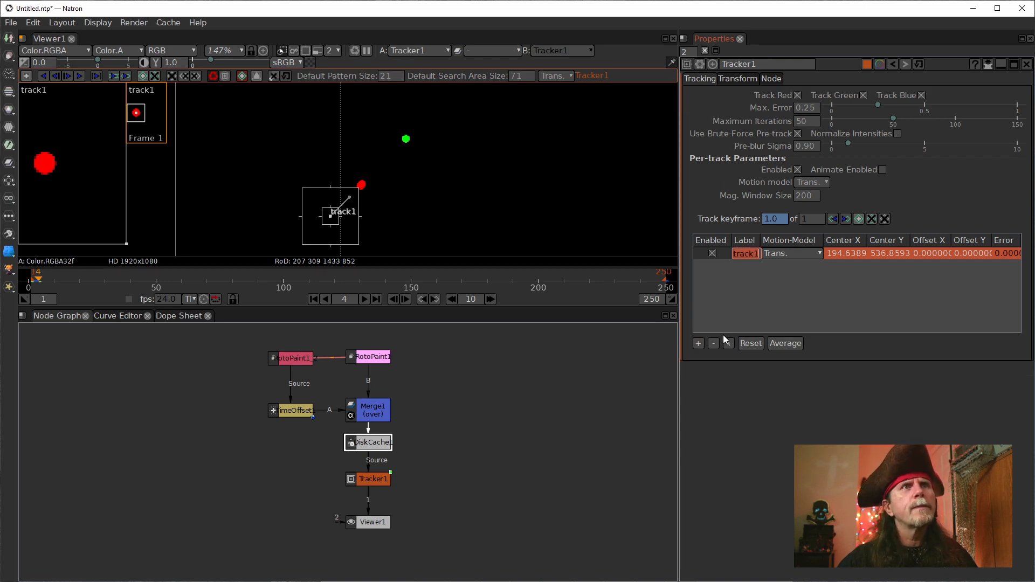
Step: Replace the existing track in Tracker1 with a new one and centre it on the red dot at frame 4
left_click(714, 343)
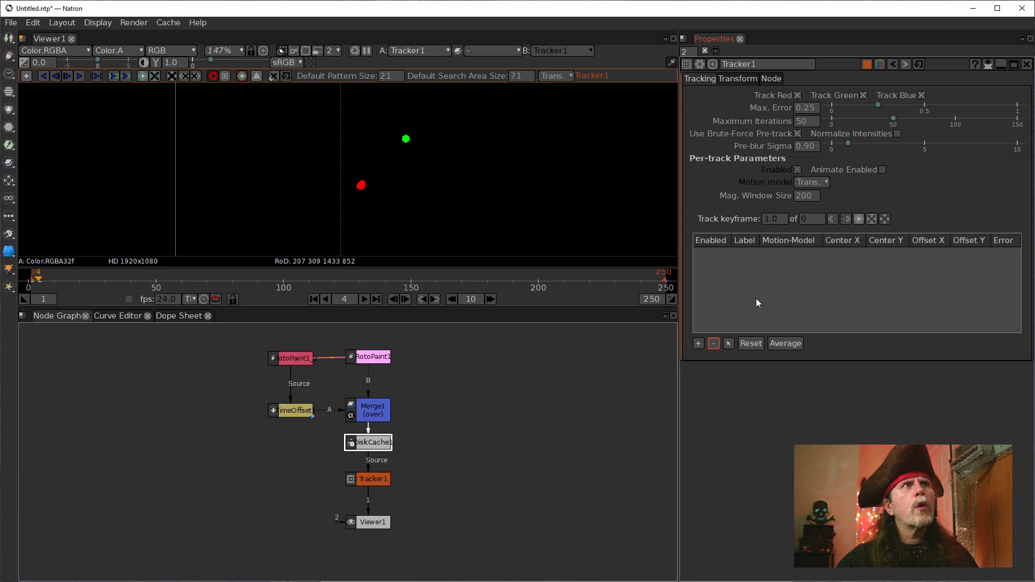
left_click(698, 344)
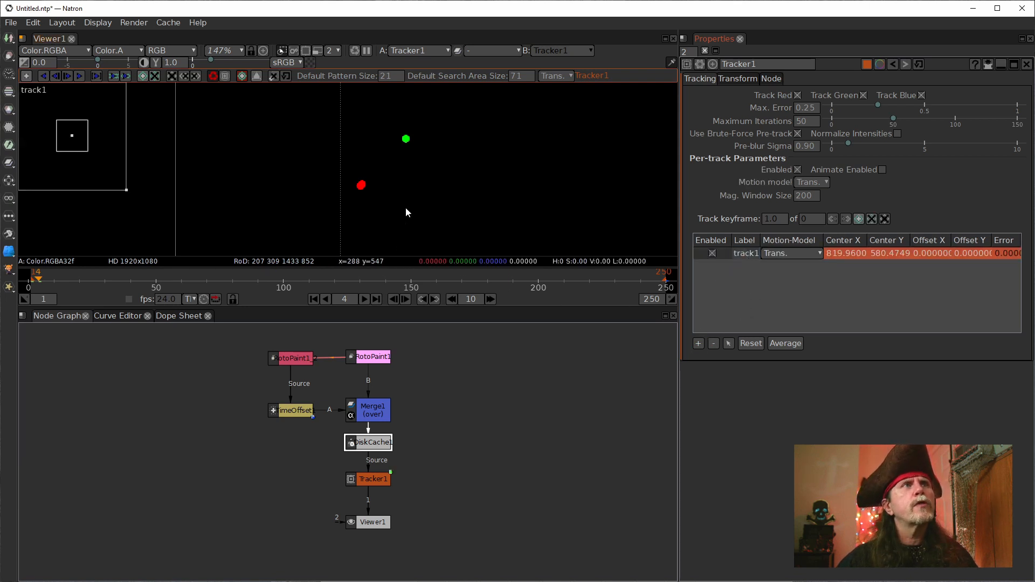
left_click(362, 479)
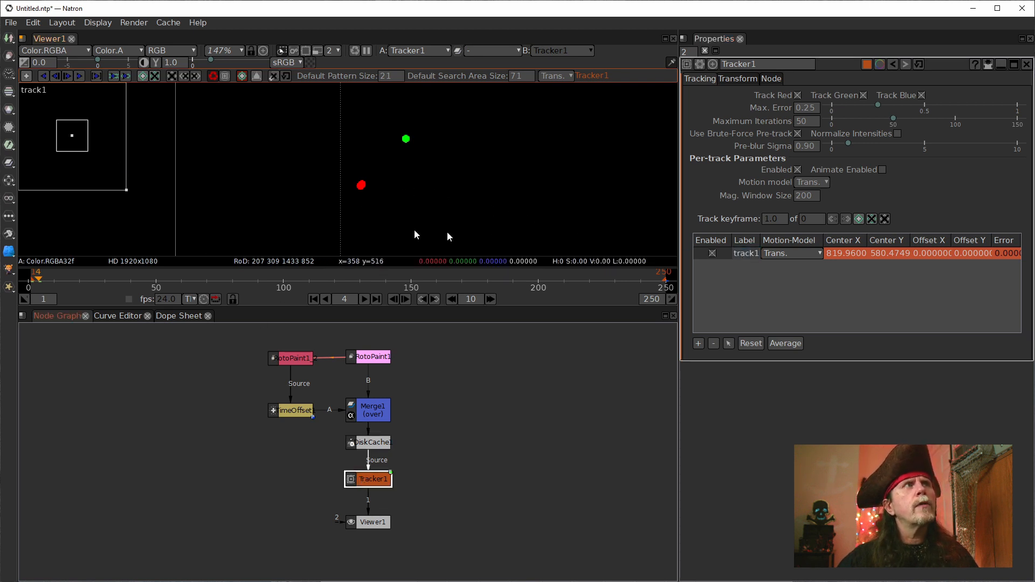
left_click_drag(69, 138, 16, 133)
scroll(541, 217, "down", 7)
left_click_drag(609, 210, 490, 209)
scroll(491, 210, "up", 4)
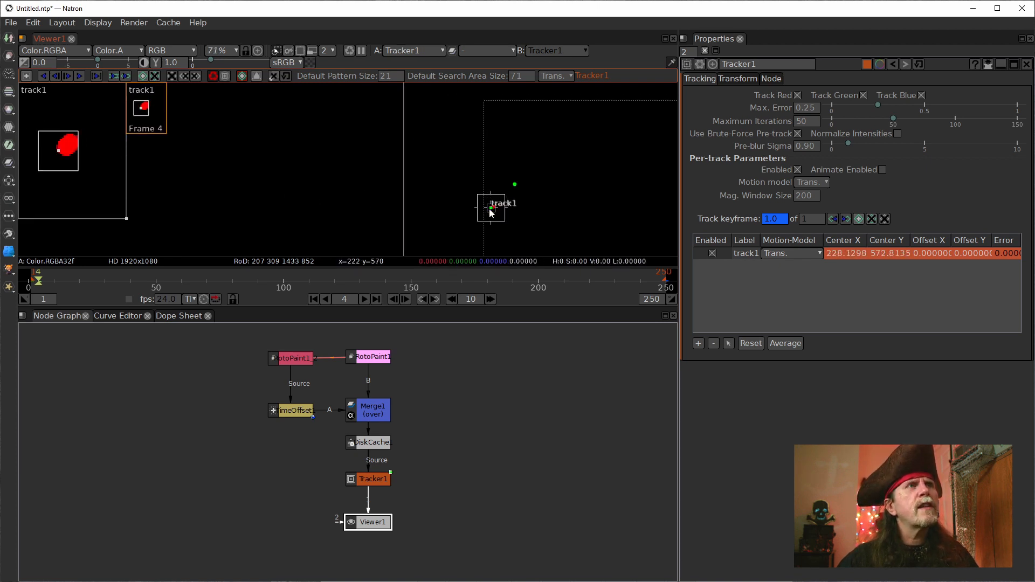
scroll(490, 211, "up", 7)
left_click_drag(491, 214, 497, 209)
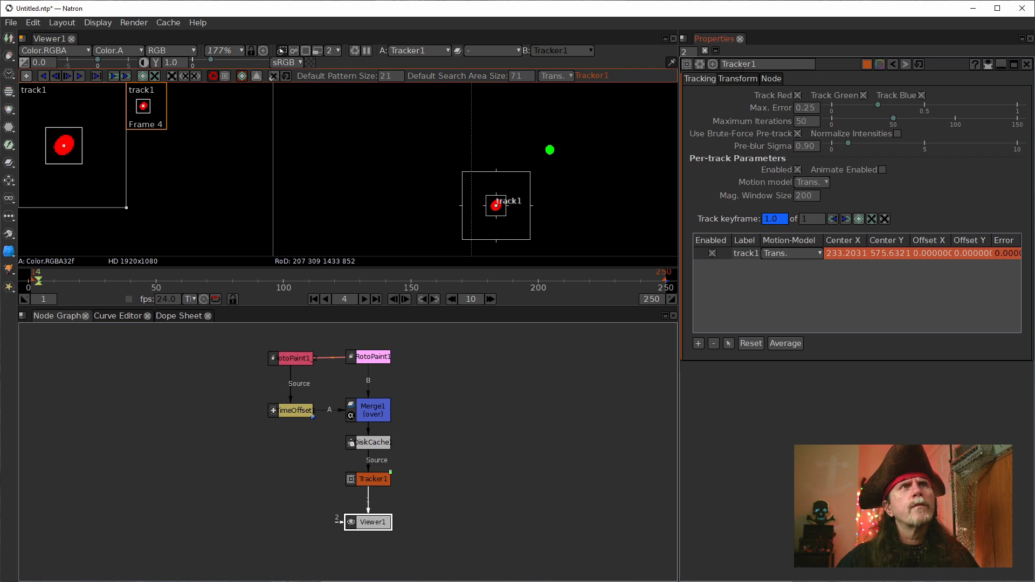
Step: Set the reference frame of Tracker1's transform generation to the current frame, 4
left_click(738, 78)
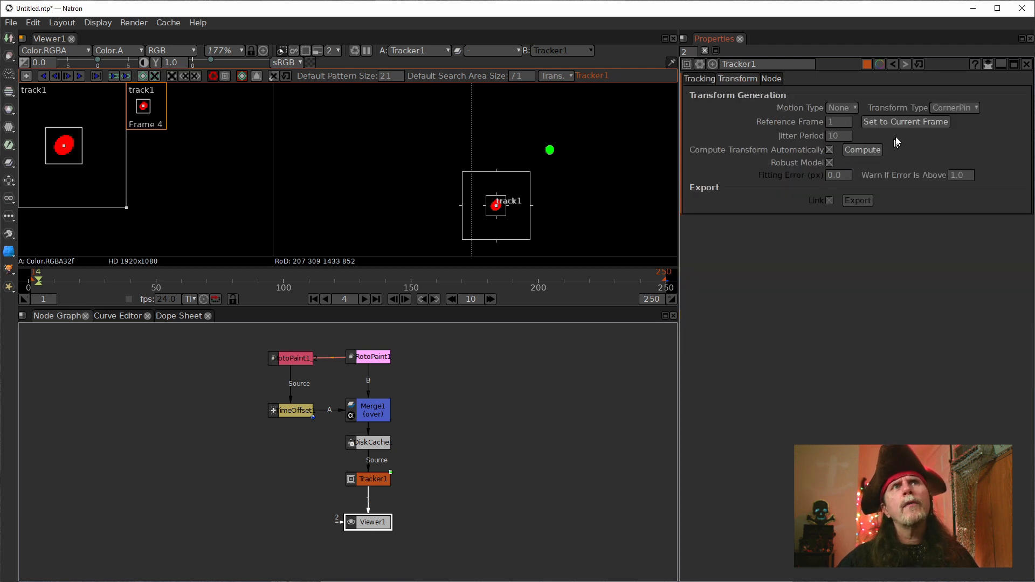
left_click(900, 121)
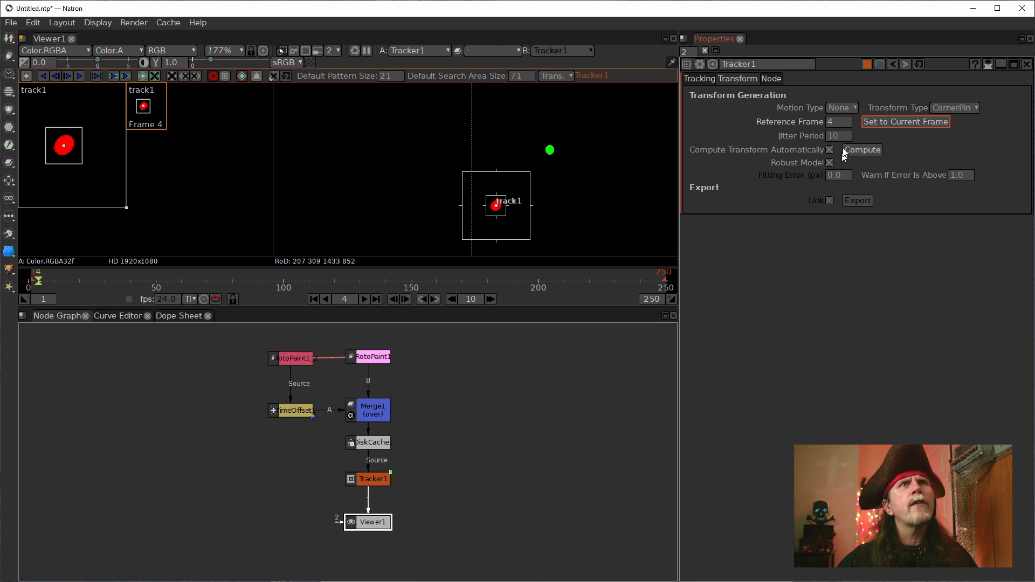
Step: Set the reference frame of Tracker1's transform generation to 1
left_click(838, 123)
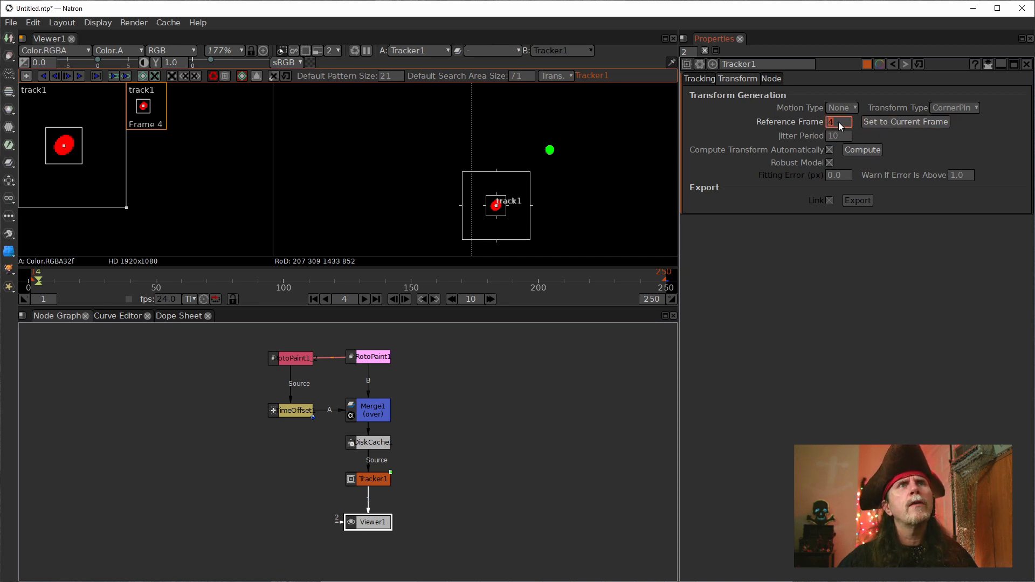
type("1")
key("Return")
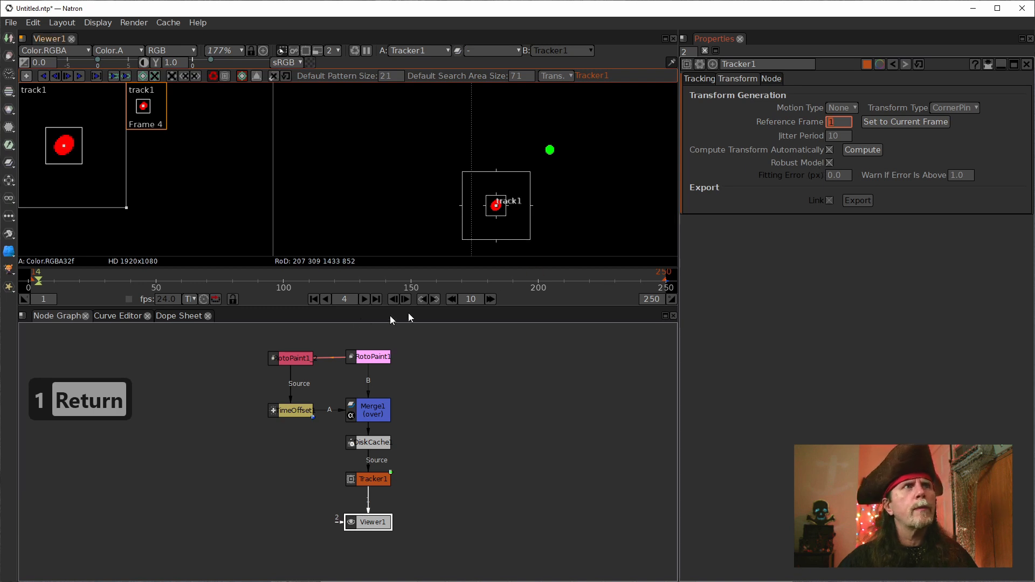
Step: Reset track1 in Tracker1 at frame 1 and centre it on the red dot
left_click(314, 300)
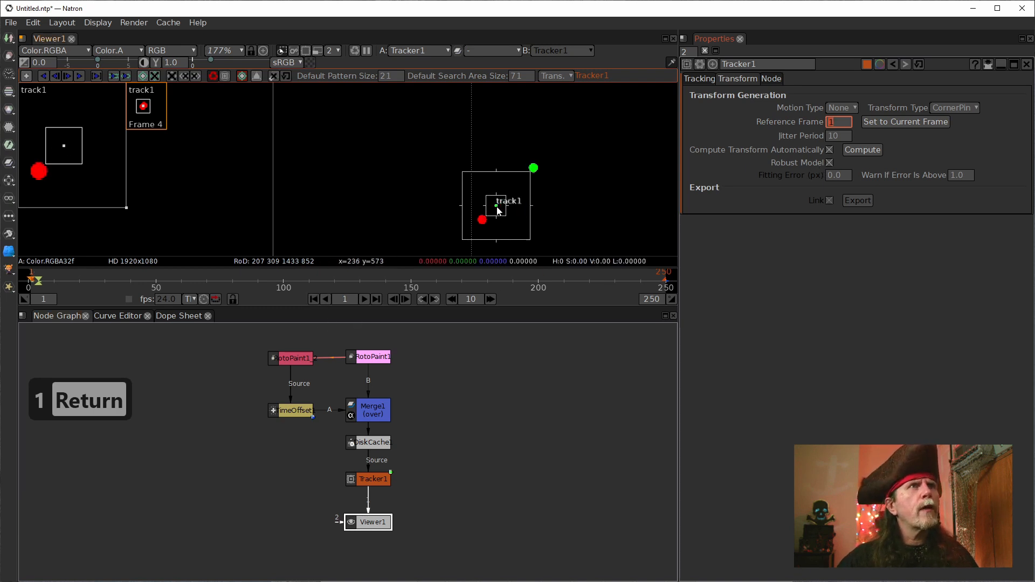
left_click_drag(503, 211, 483, 225)
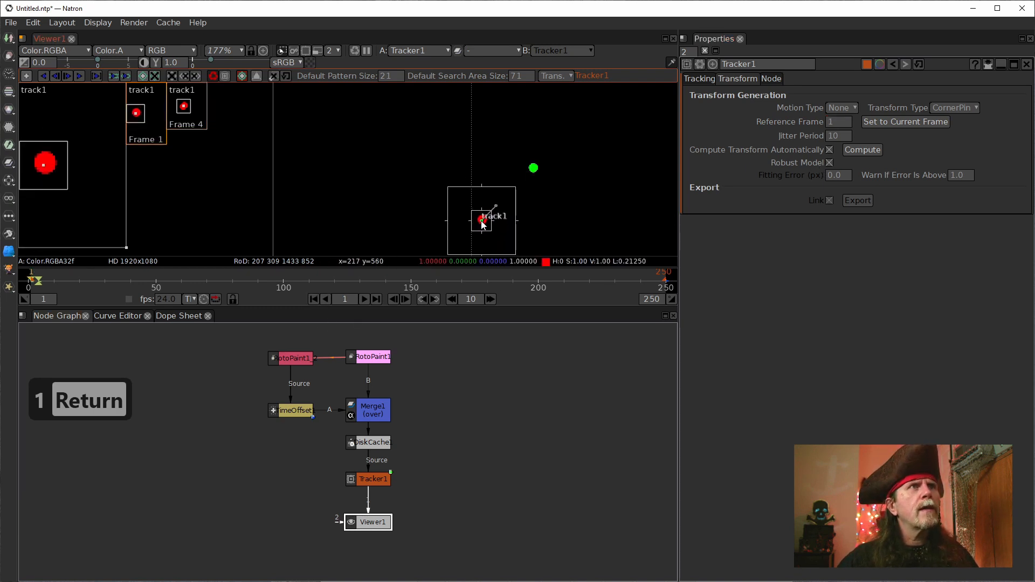
left_click(700, 79)
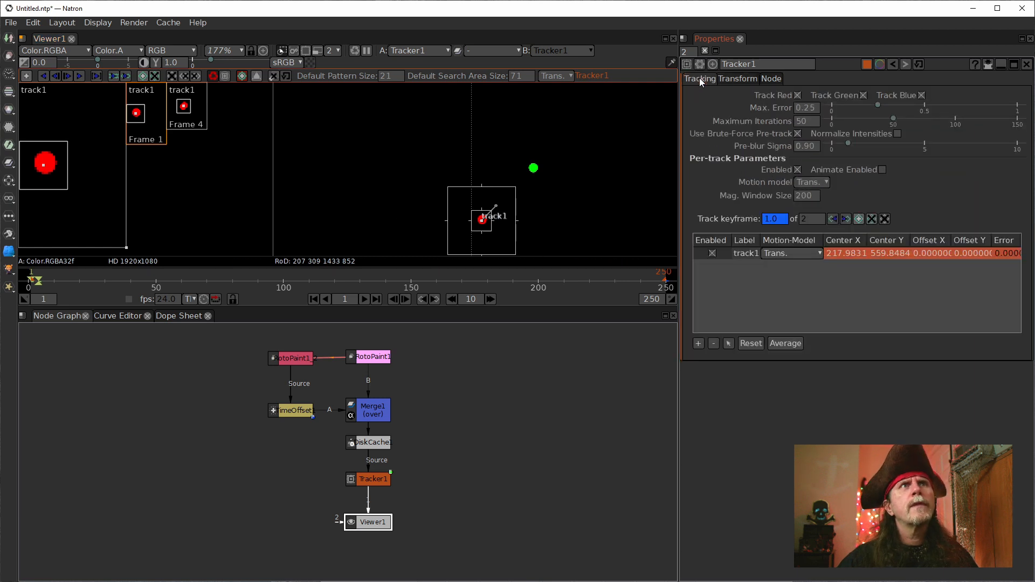
double_click(745, 256)
left_click(752, 343)
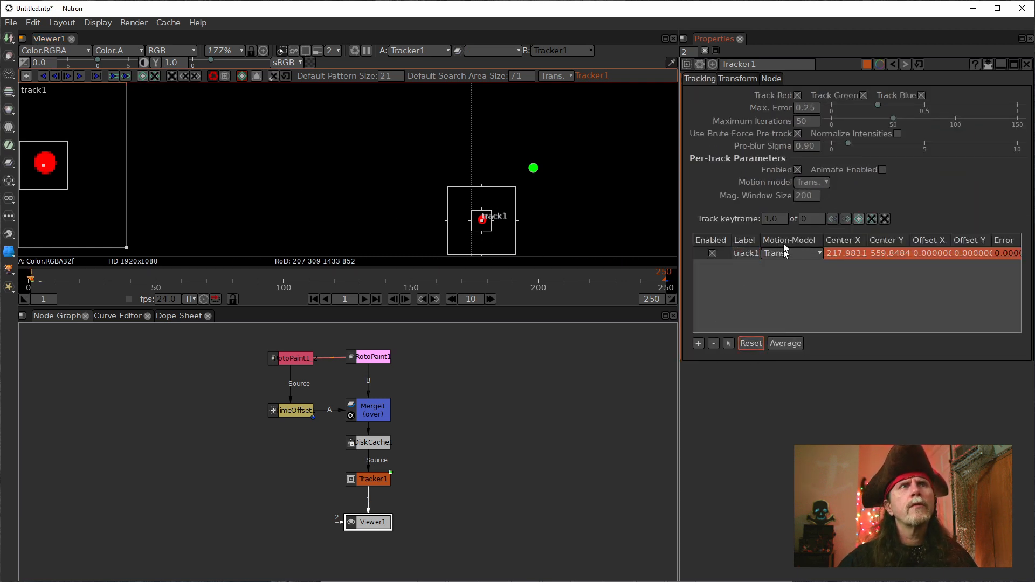
left_click(749, 257)
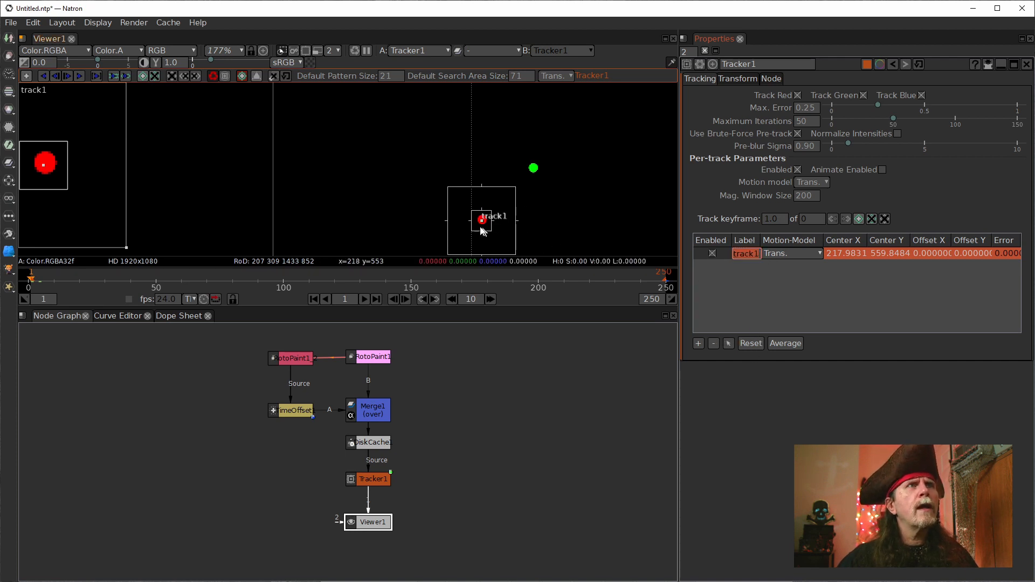
left_click_drag(483, 227, 483, 222)
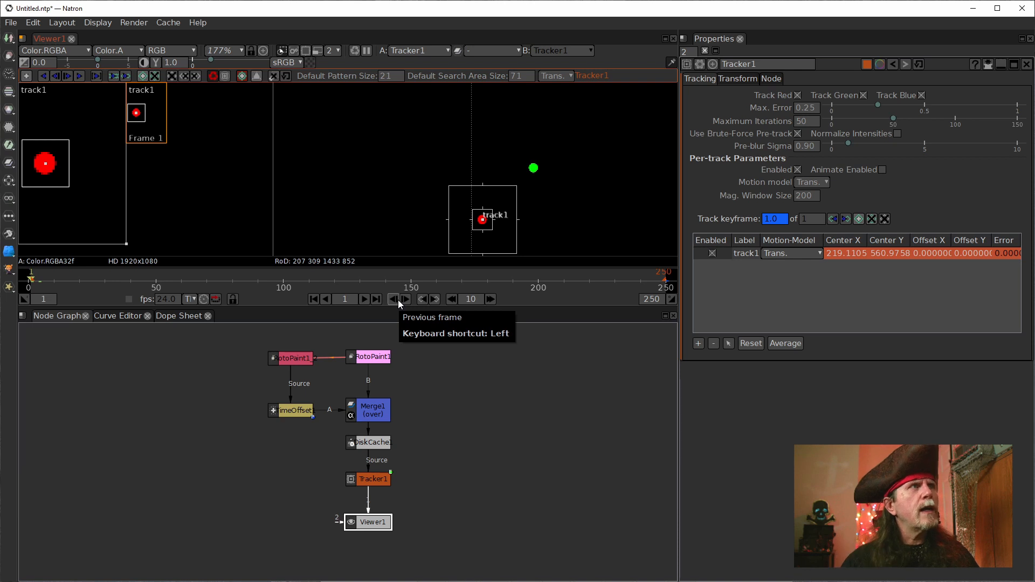
Step: Add a Constant node to the node graph beside Merge1
left_click(435, 419)
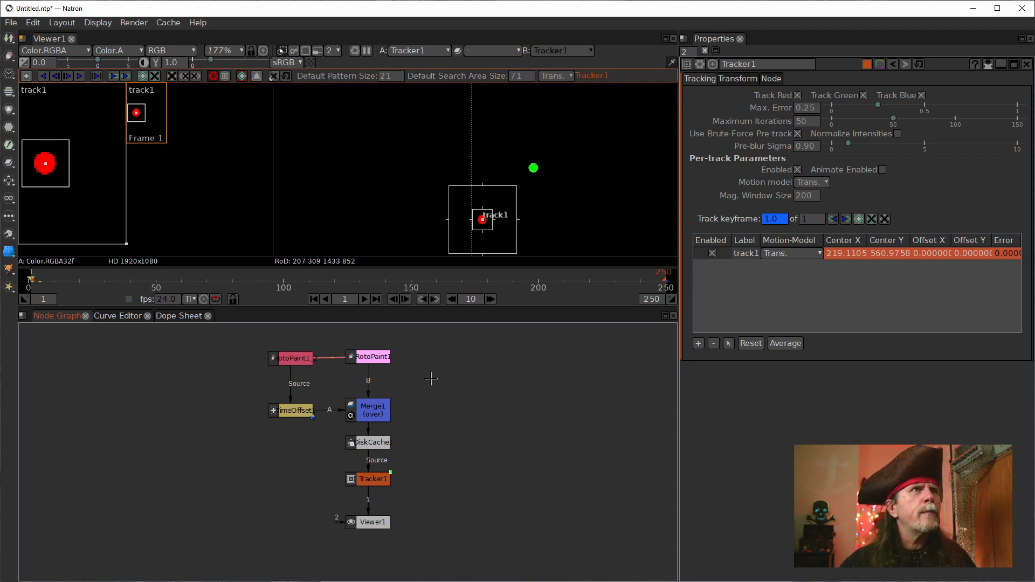
scroll(431, 390, "down", 2)
scroll(531, 180, "down", 10)
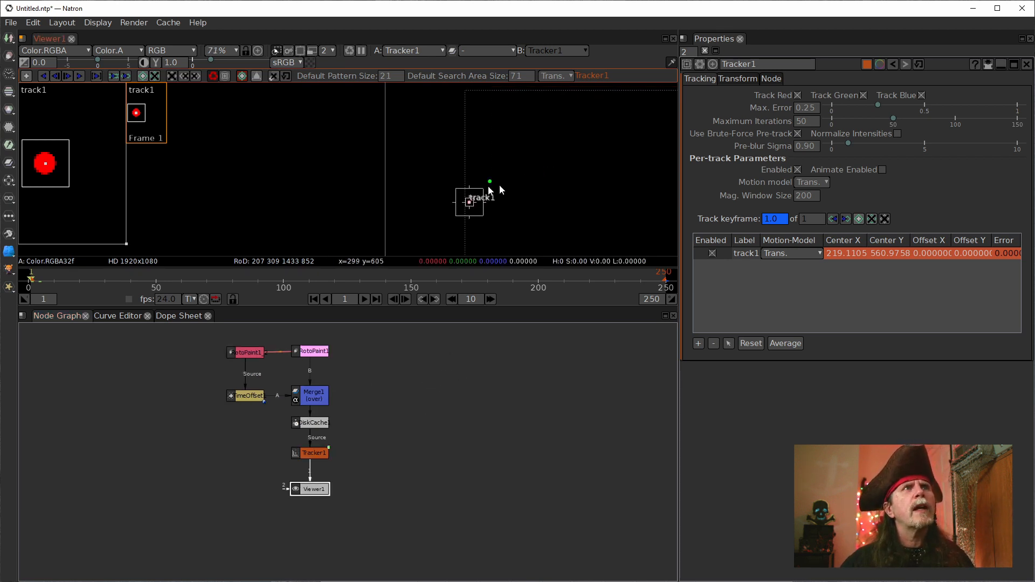
scroll(455, 215, "down", 4)
left_click_drag(454, 214, 448, 196)
scroll(414, 203, "up", 3)
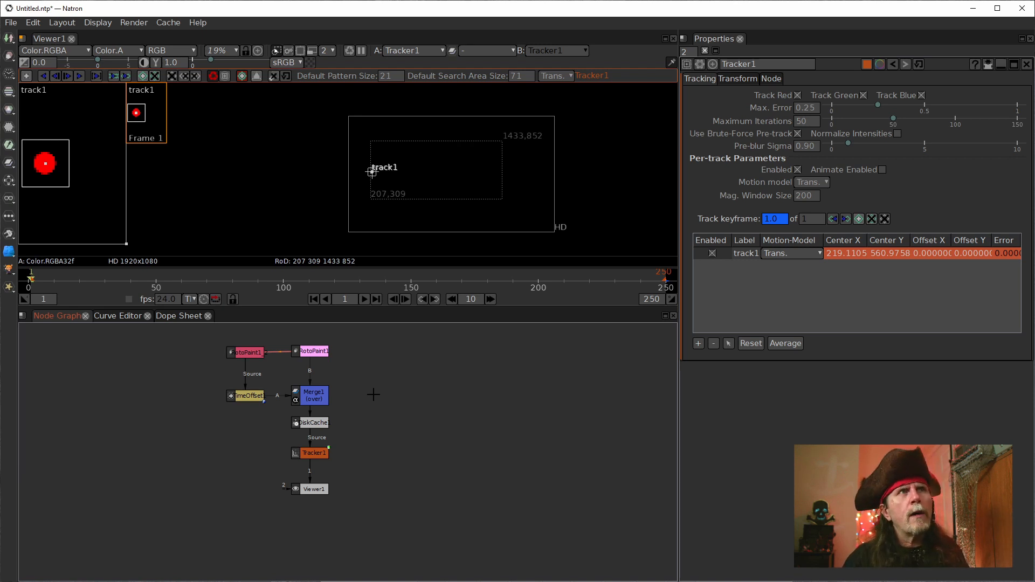
key("Tab")
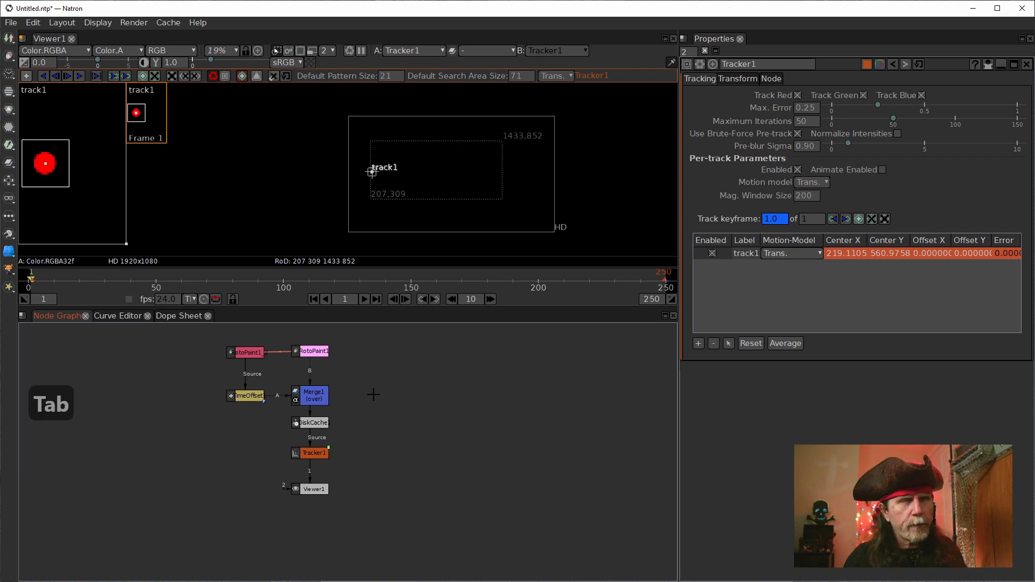
type("cont")
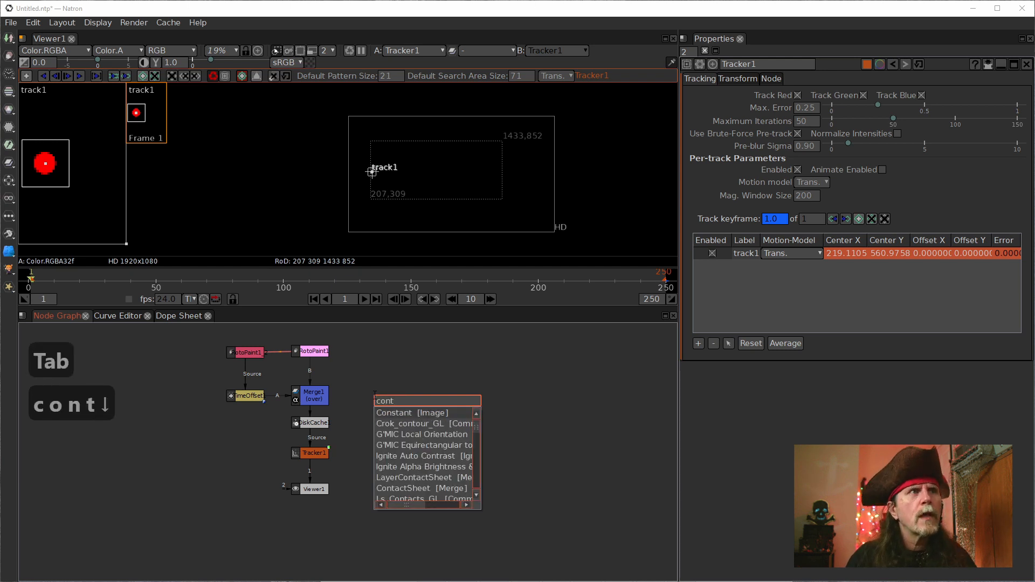
key("Return")
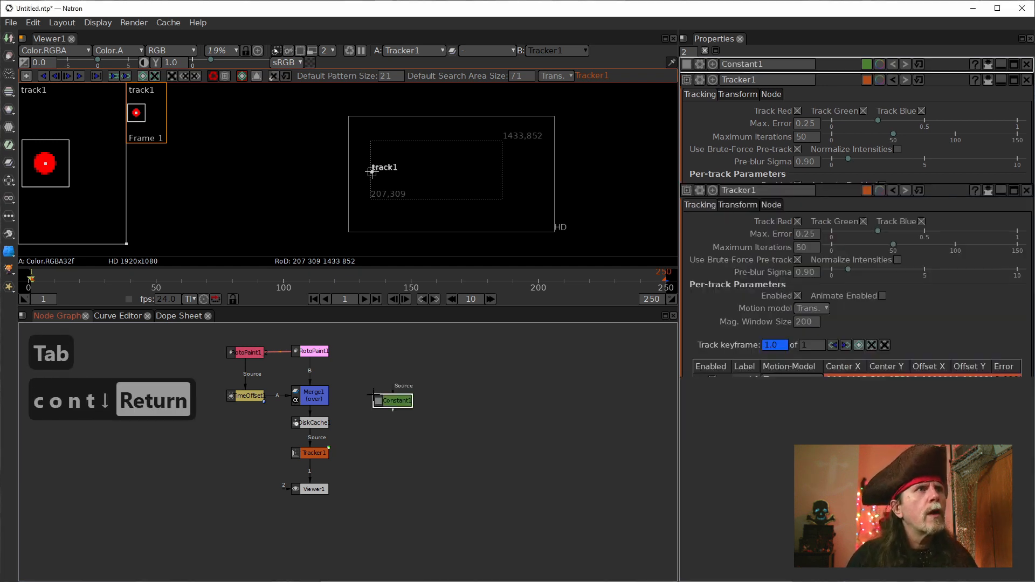
Step: Rewire Merge1 with Constant1 as input B, RotoPaint1 as A and the TimeOffset node as A2, and align Constant1 beside it
mouse_move(383, 398)
left_mouse_down()
mouse_move(398, 400)
mouse_move(382, 388)
left_mouse_up()
left_click(311, 395)
left_click_drag(270, 398, 311, 351)
left_click_drag(286, 398, 258, 400)
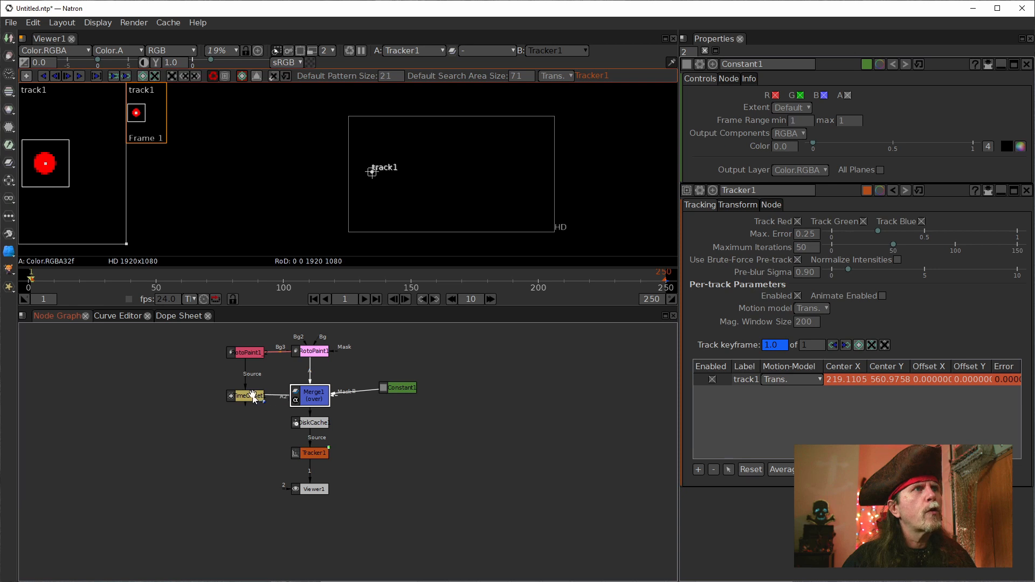
left_click_drag(401, 387, 389, 395)
Step: Track track1 forward from frame 1 to frame 250 along the red dot's path
scroll(358, 216, "up", 3)
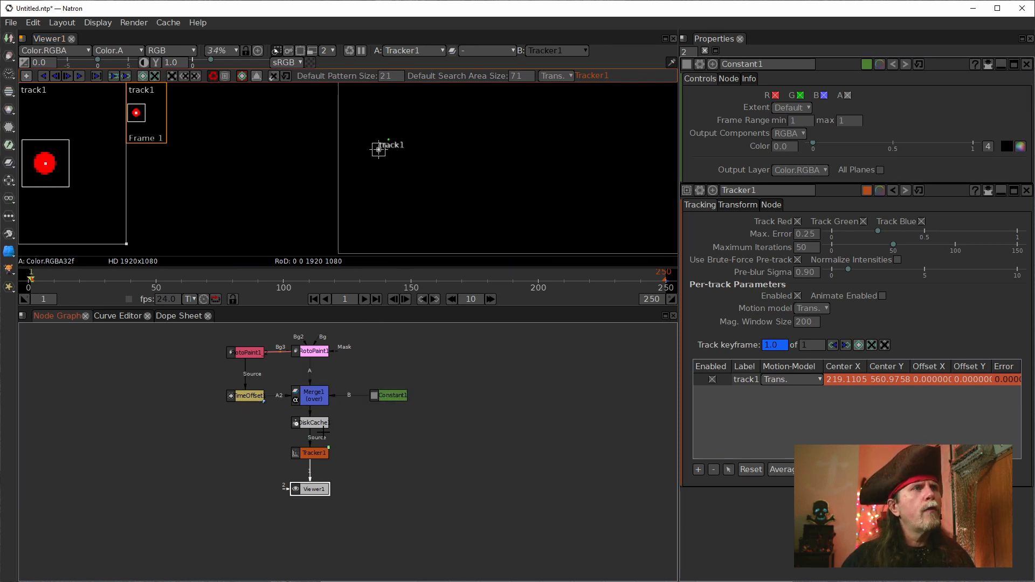
left_click(314, 453)
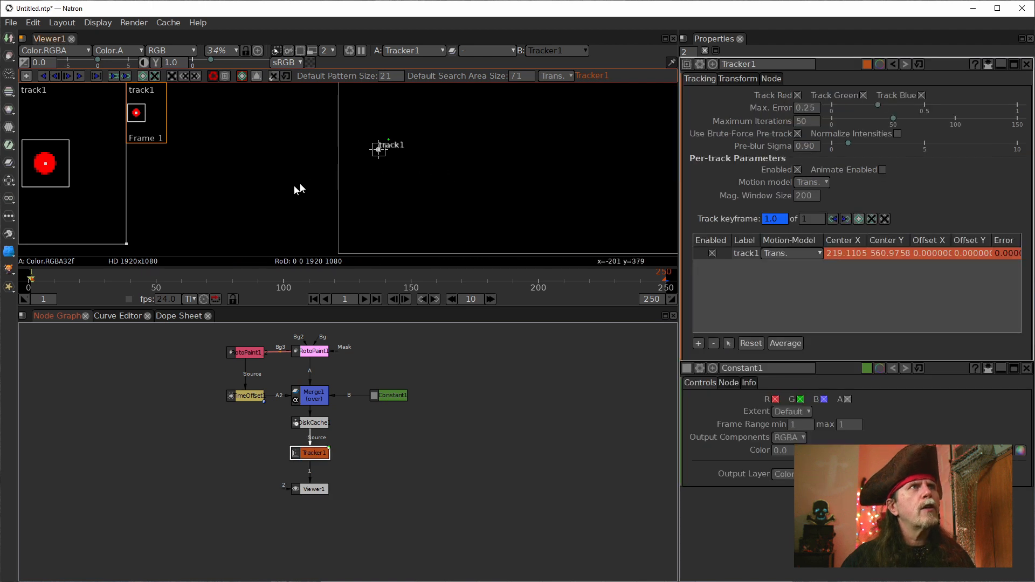
scroll(355, 205, "up", 9)
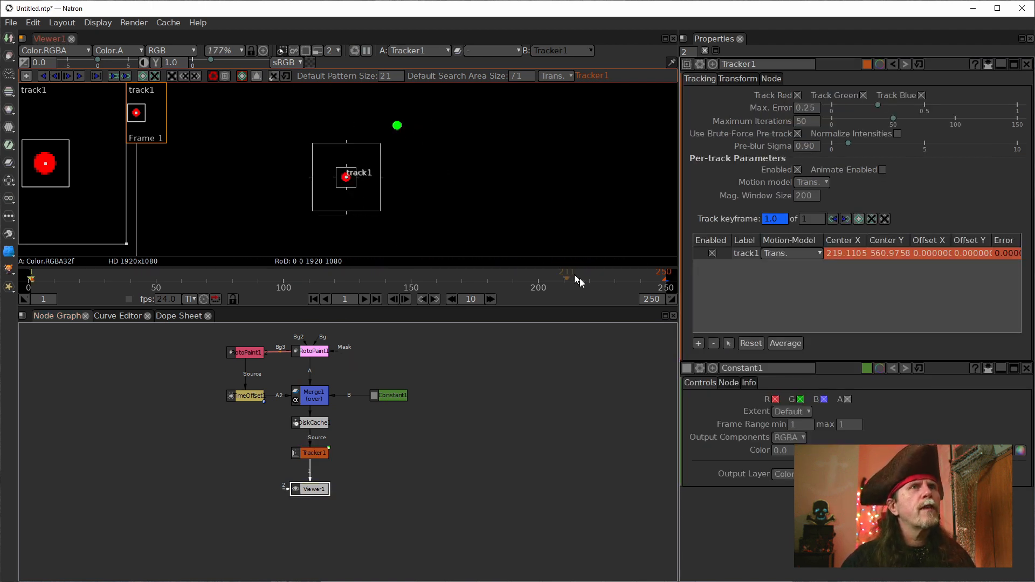
left_click(315, 453)
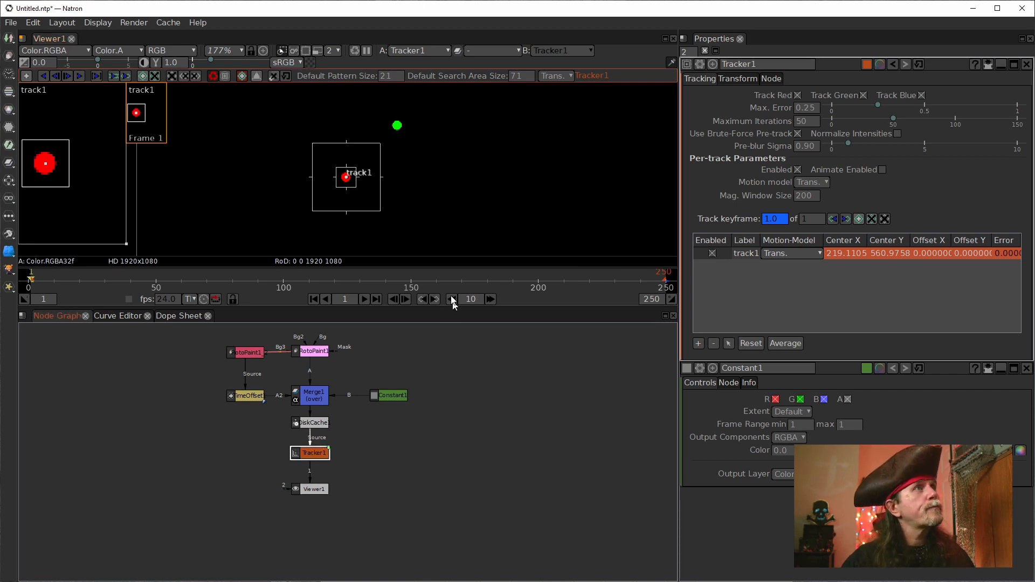
left_click(79, 76)
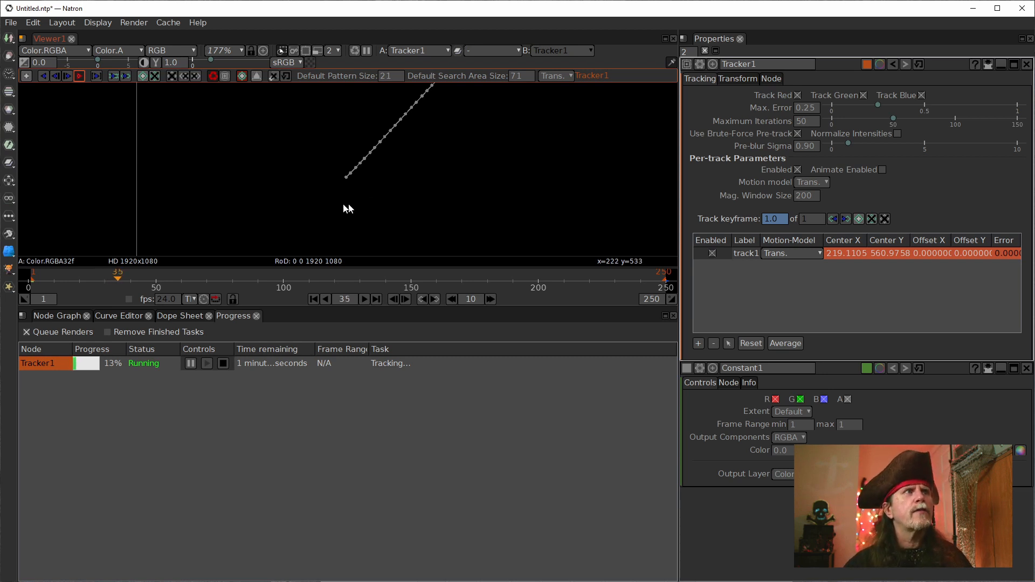
scroll(480, 205, "down", 4)
left_click_drag(597, 196, 385, 195)
scroll(386, 196, "down", 3)
left_click_drag(489, 199, 396, 177)
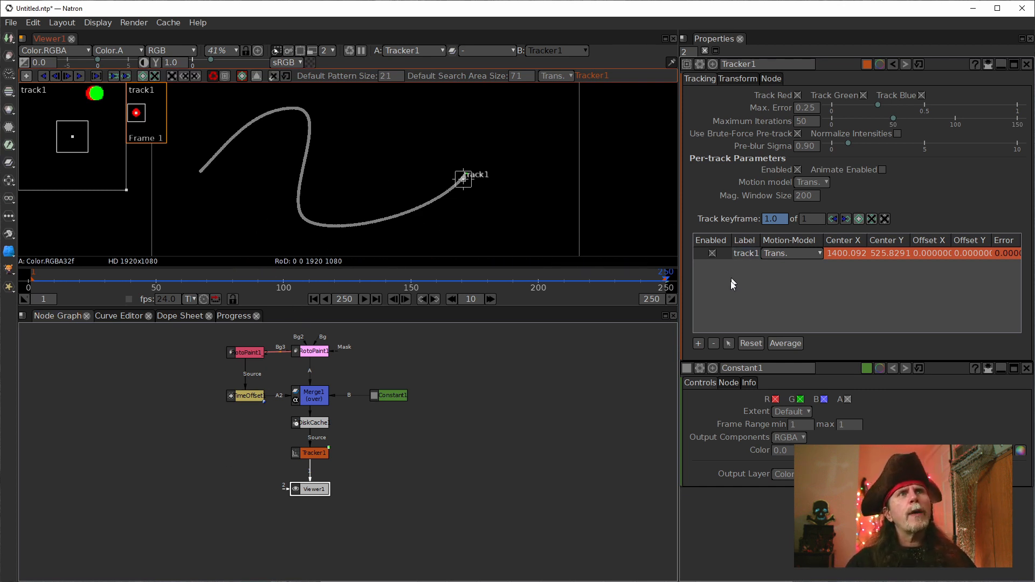
Step: Add a second track to Tracker1 at frame 1 and centre it precisely on the green dot
left_click(314, 300)
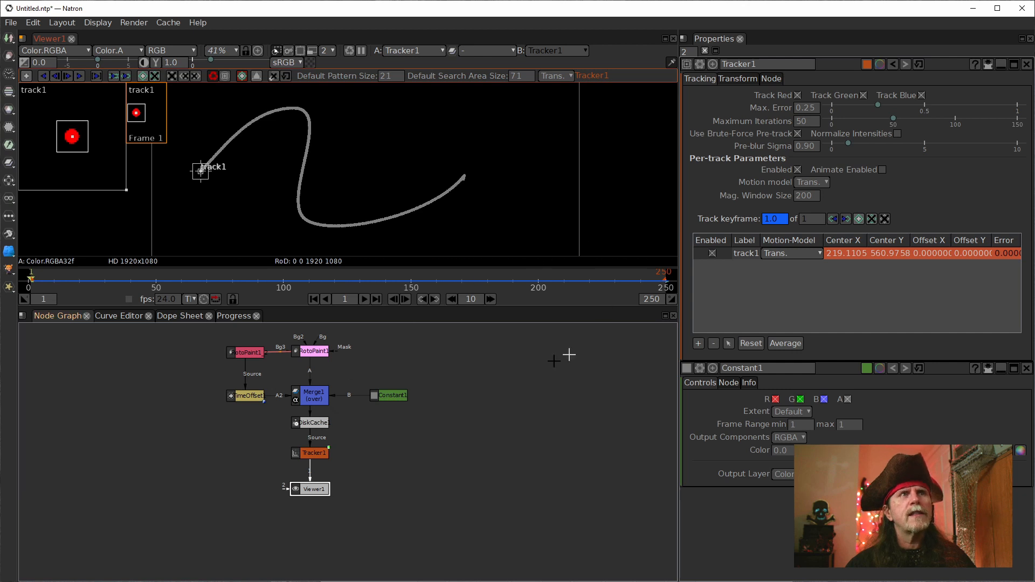
left_click(698, 344)
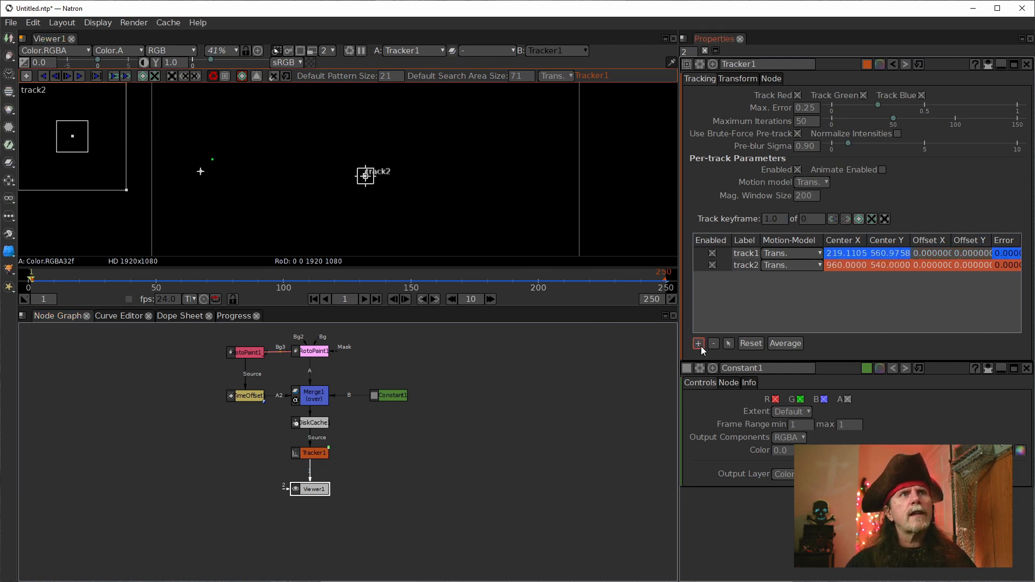
mouse_move(367, 180)
left_mouse_down()
mouse_move(201, 158)
mouse_move(208, 167)
mouse_move(222, 153)
left_mouse_up()
scroll(212, 162, "up", 5)
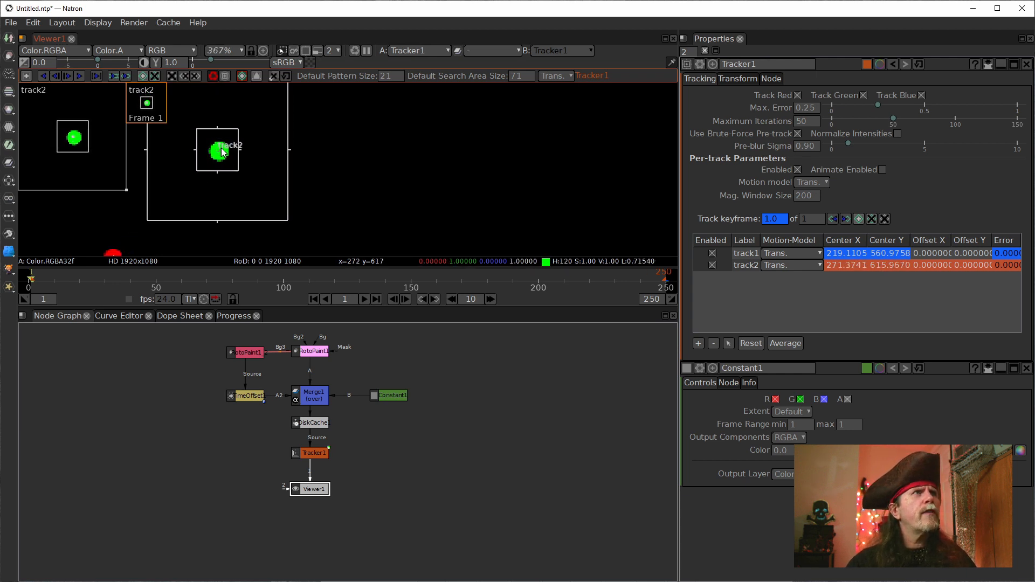
scroll(224, 153, "up", 6)
left_click_drag(222, 153, 215, 157)
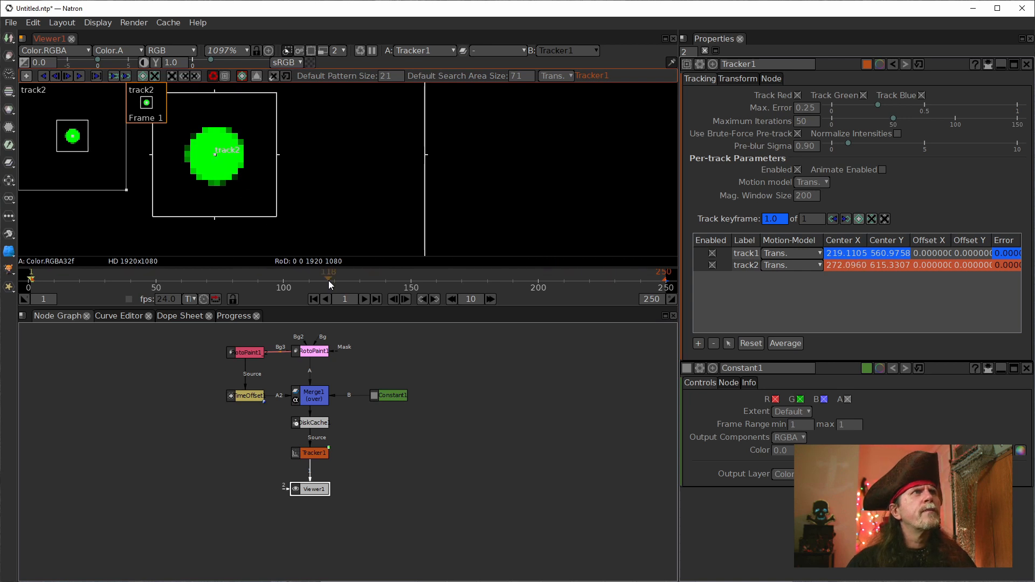
scroll(316, 182, "down", 4)
scroll(361, 190, "down", 8)
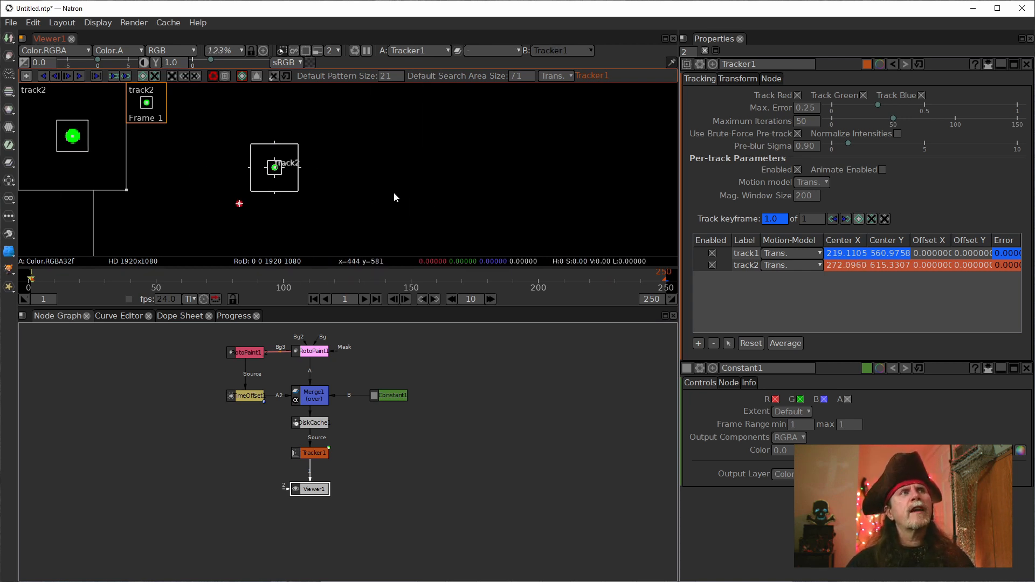
scroll(412, 194, "down", 4)
left_click_drag(429, 187, 300, 182)
scroll(344, 174, "down", 4)
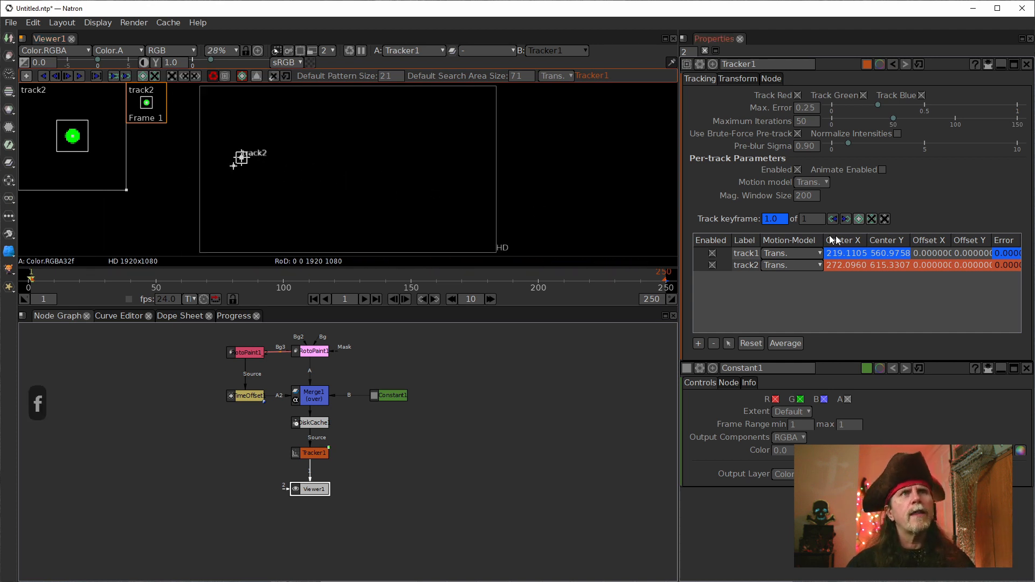
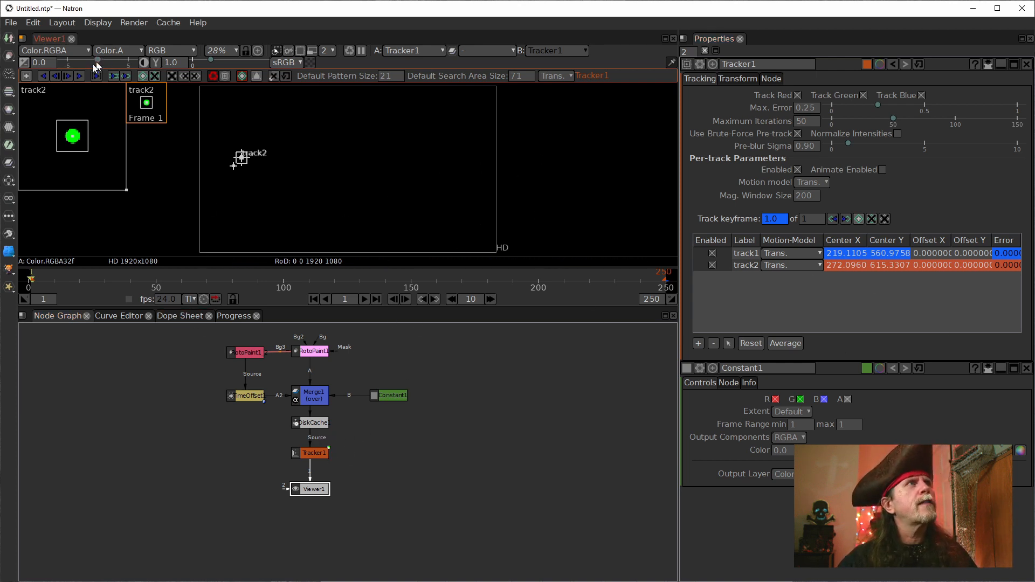
Step: Track track2 forward from frame 1 to frame 250 along the green dot's path
left_click(746, 265)
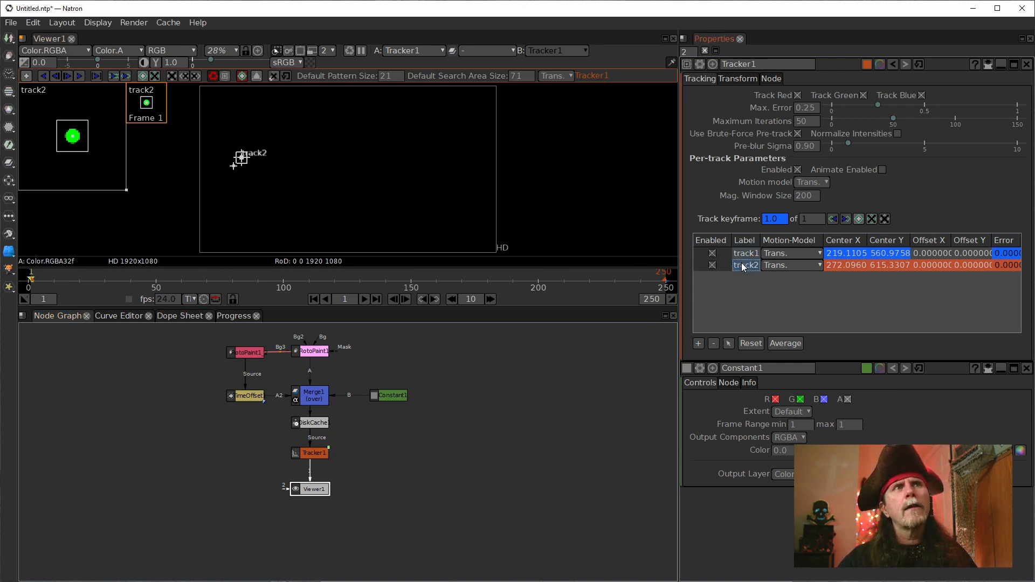
left_click(79, 78)
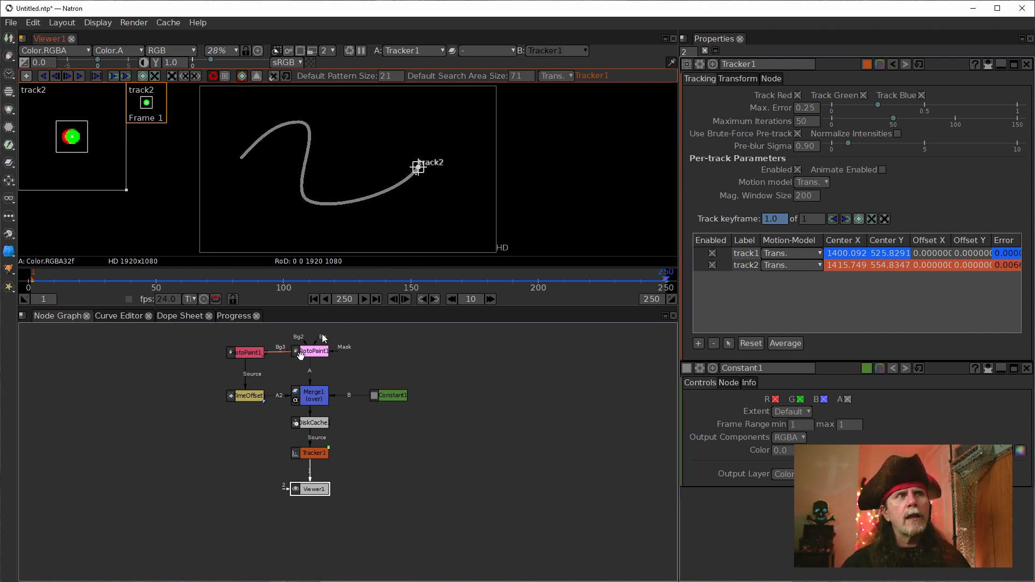
Step: Move Viewer1 away from Tracker1 into the empty lower area of the node graph
left_click(312, 426)
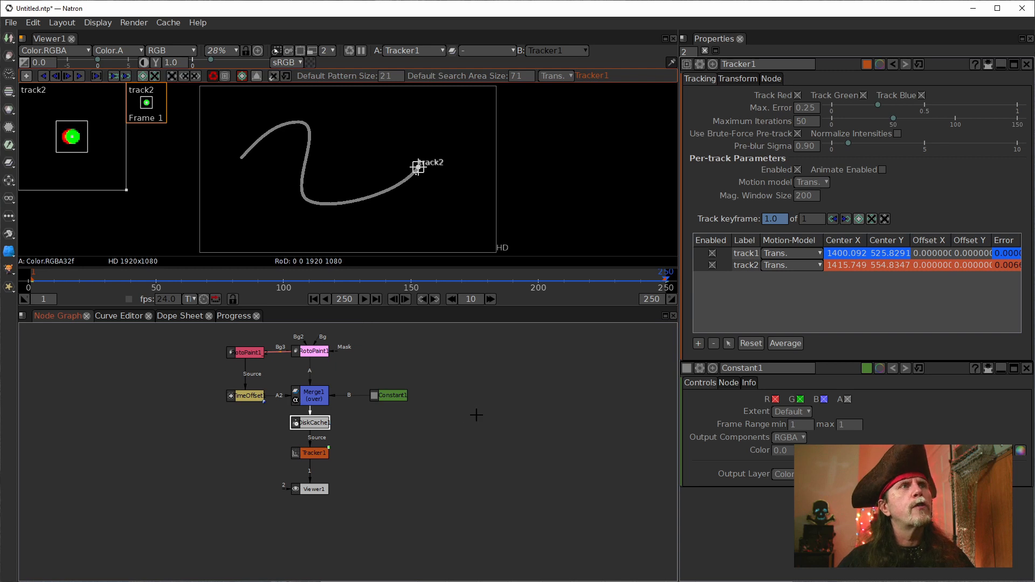
left_click_drag(513, 412, 448, 416)
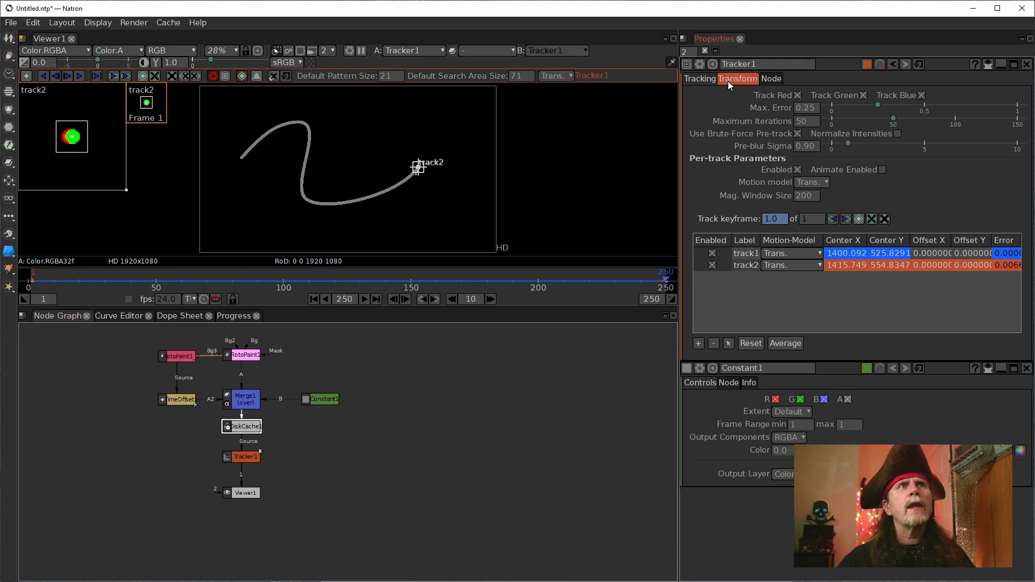
left_click(431, 449)
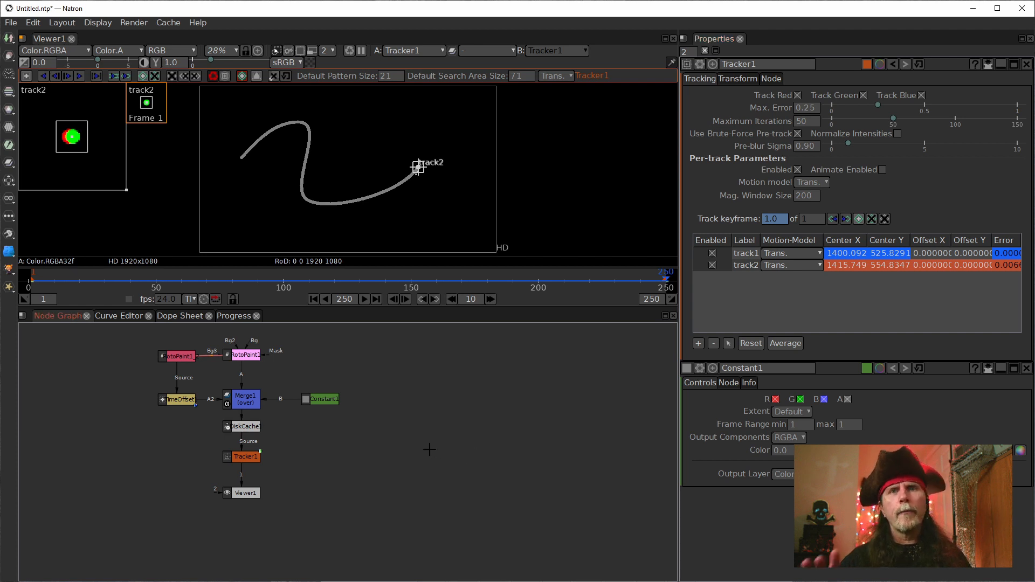
left_click_drag(469, 455, 315, 418)
left_click_drag(95, 456, 226, 517)
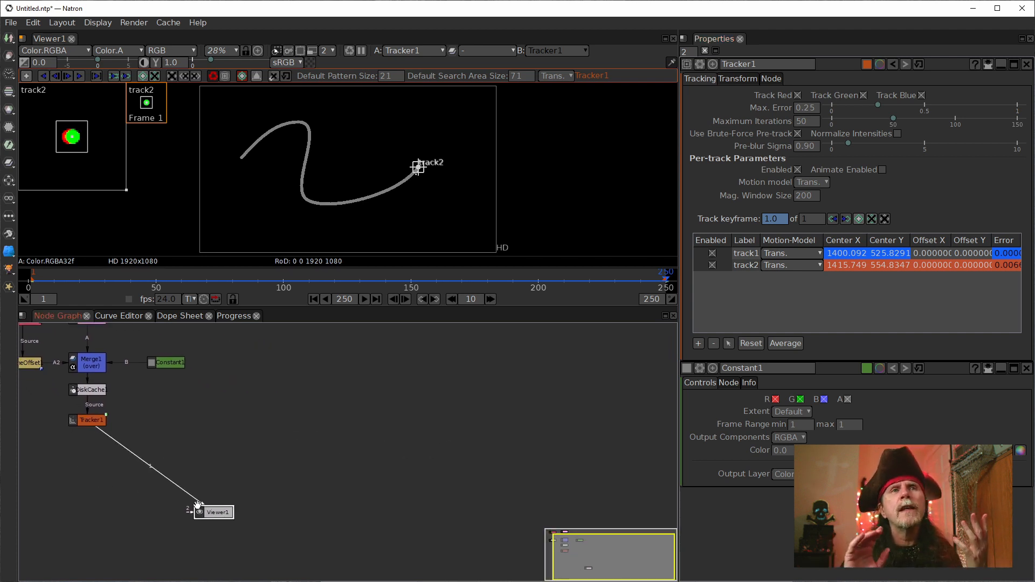
Step: Add a second Constant node in the empty area of the node graph and set its colour to 1.0
left_click(344, 431)
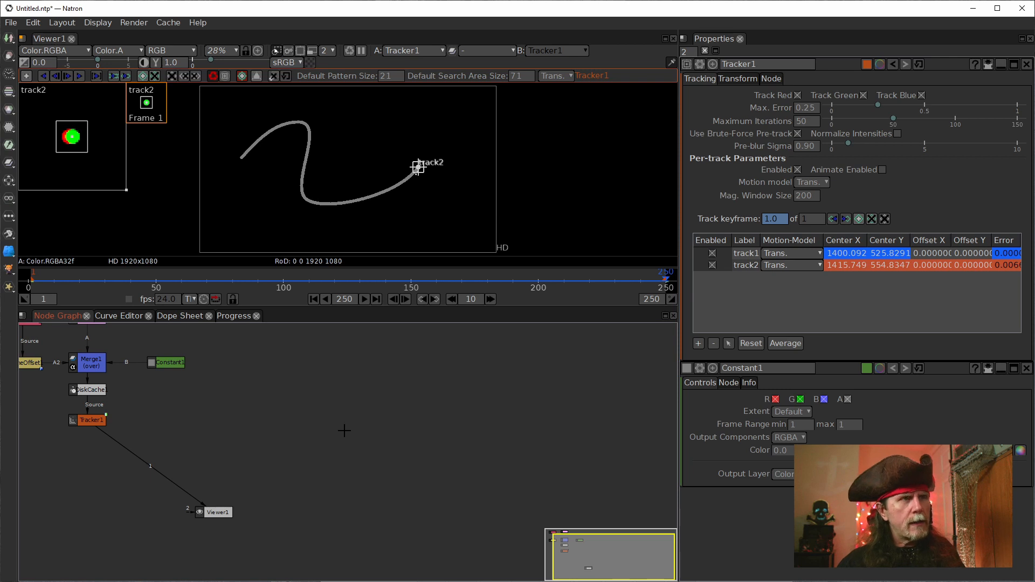
key("Tab")
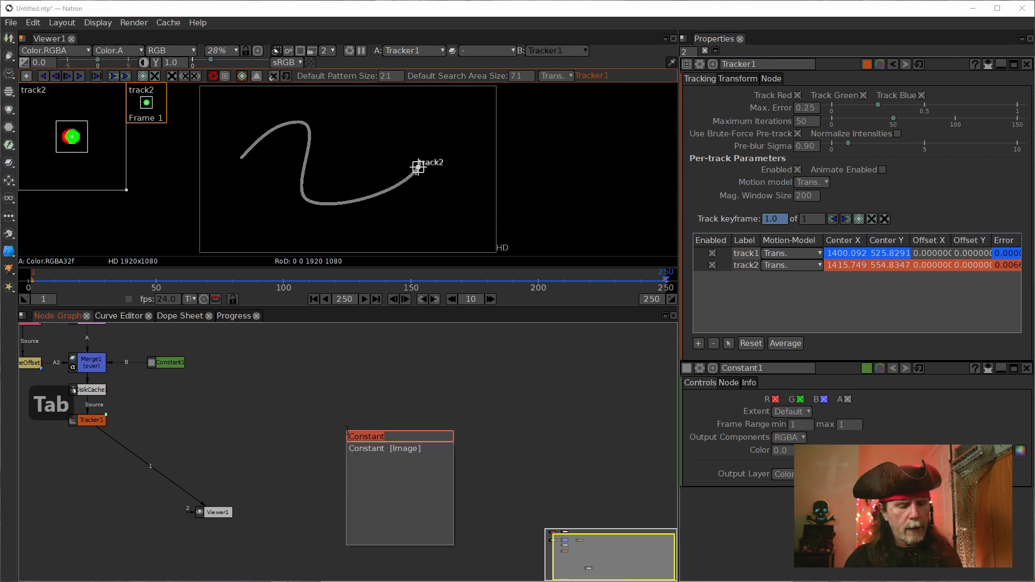
key("Return")
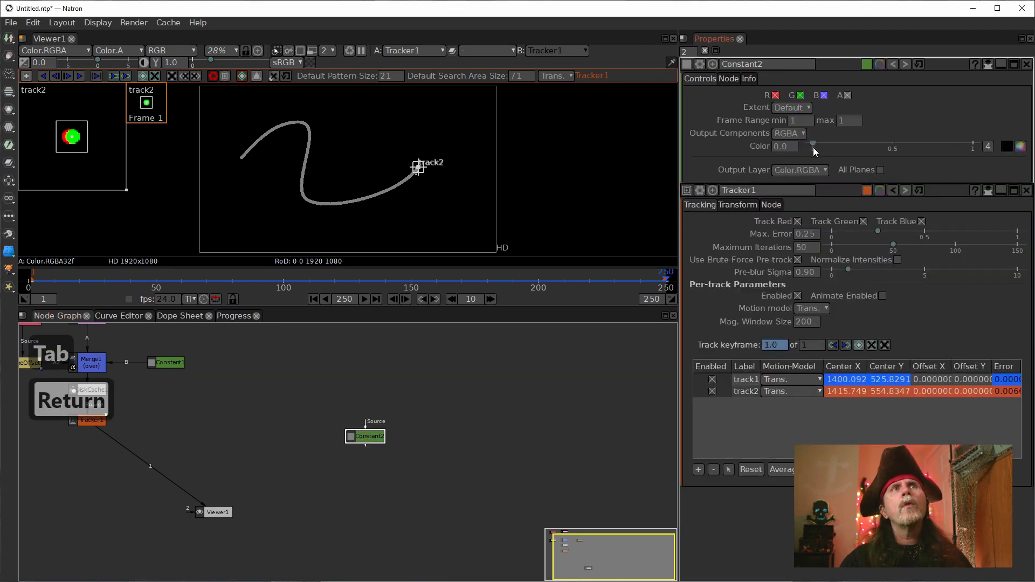
left_click_drag(814, 148, 972, 146)
Step: Display Constant2 through input 1 of Viewer1 and shift the node slightly upward in the graph
left_click(362, 437)
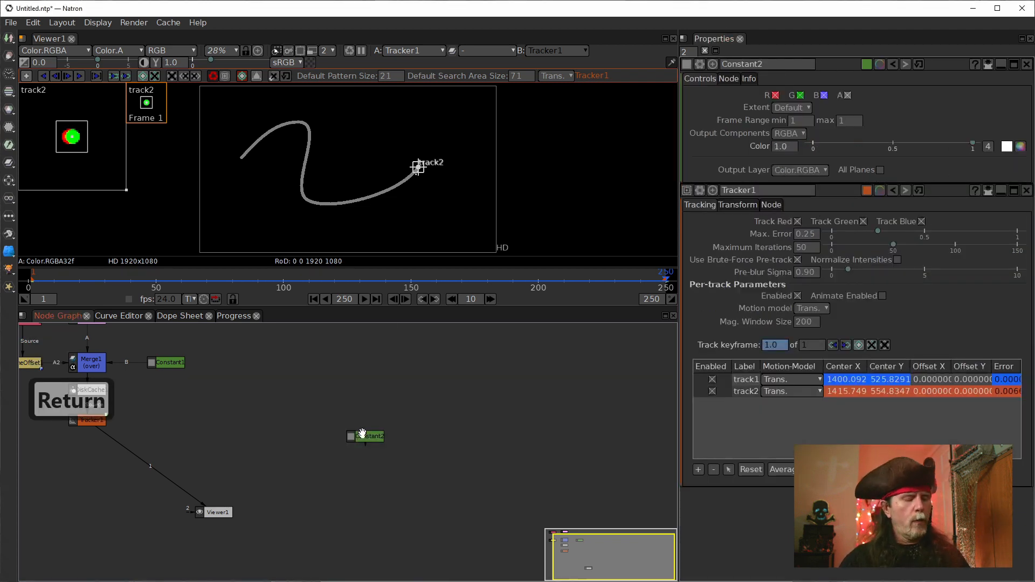
left_click(364, 436)
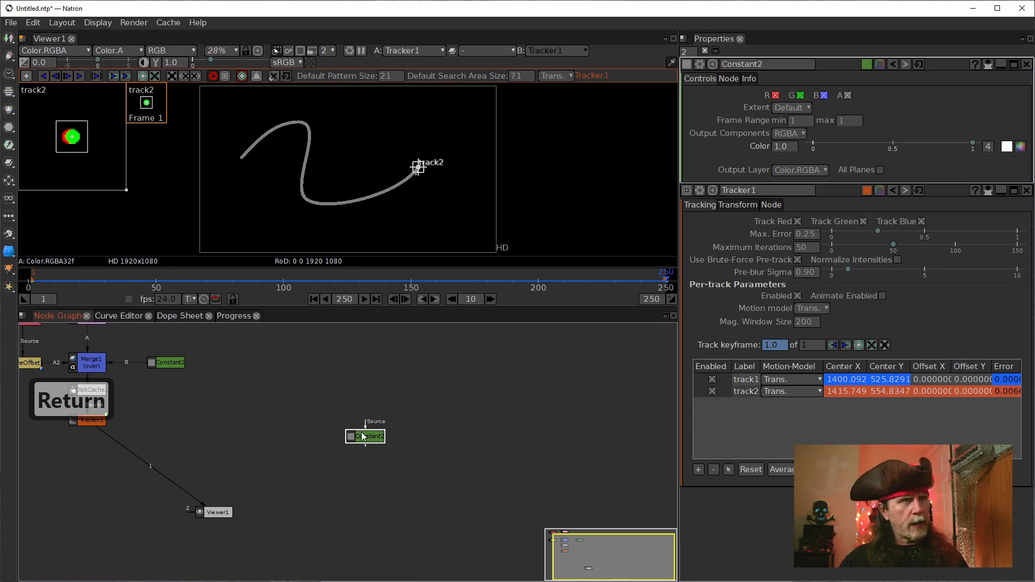
key("1")
left_click_drag(365, 436, 350, 415)
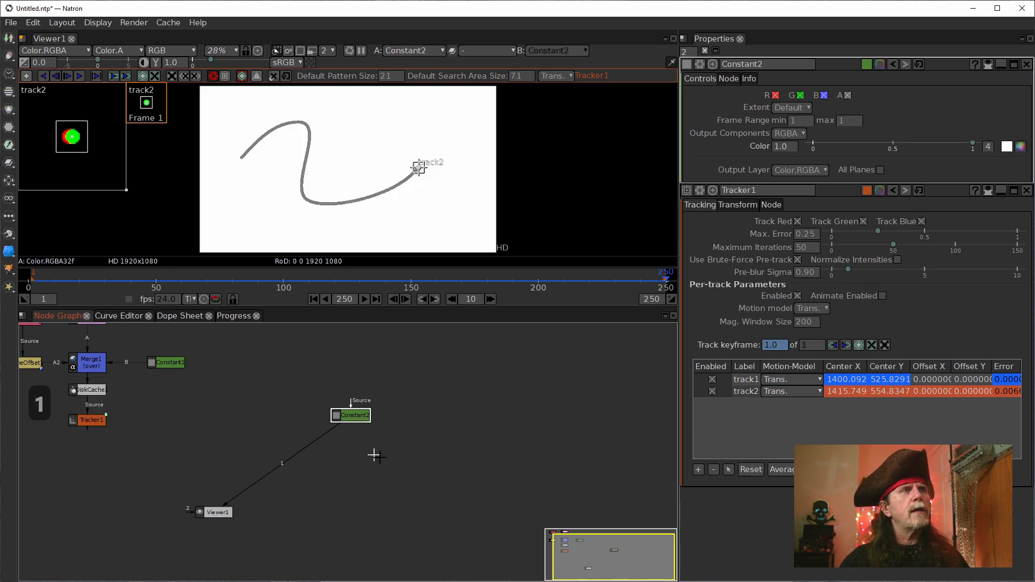
Step: Insert a Merge node between Constant2 and Viewer1, with Constant2 as input B beside it and Viewer1 below
key("m")
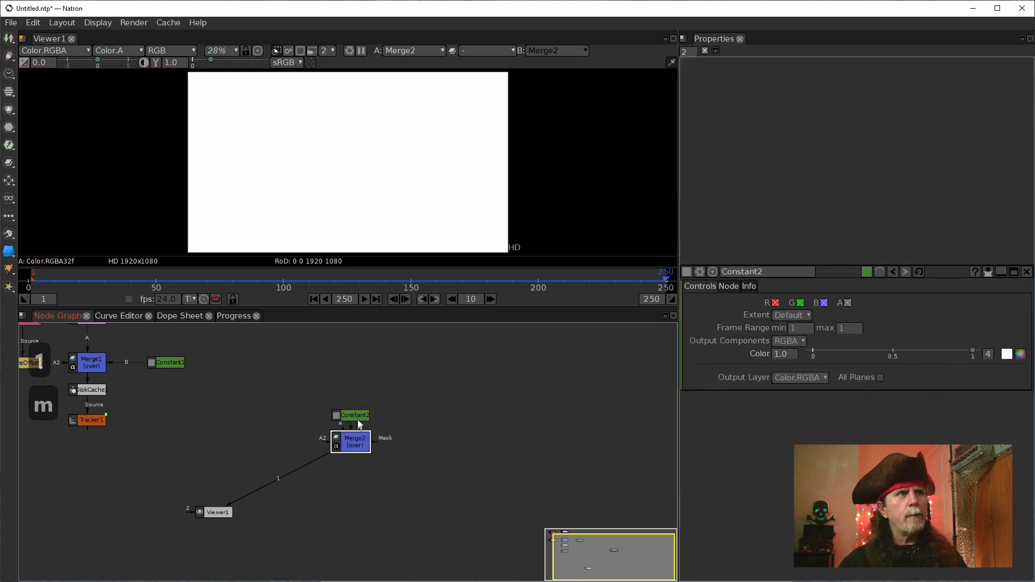
left_click_drag(348, 439, 249, 427)
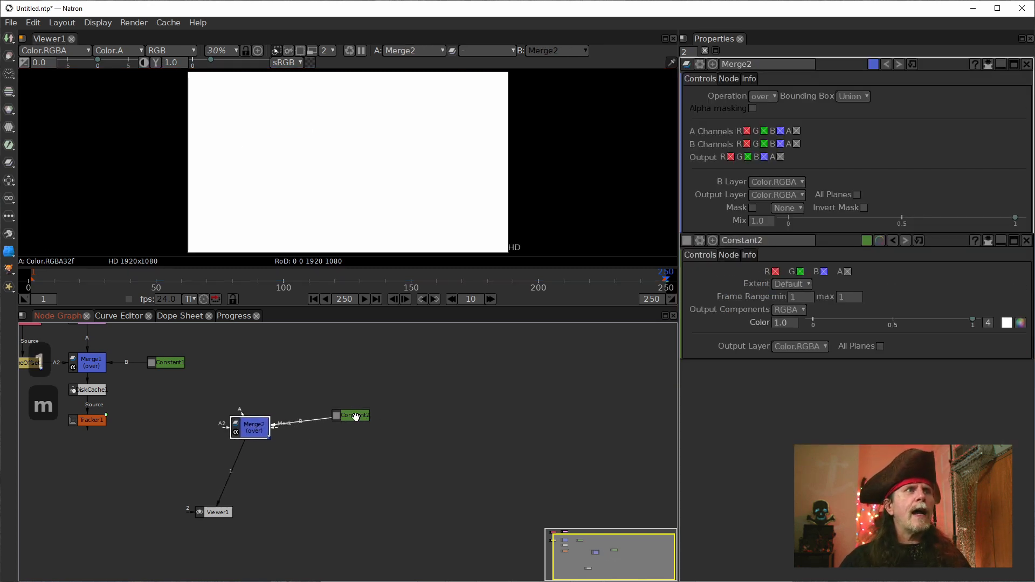
left_click_drag(357, 416, 346, 429)
left_click_drag(211, 513, 236, 513)
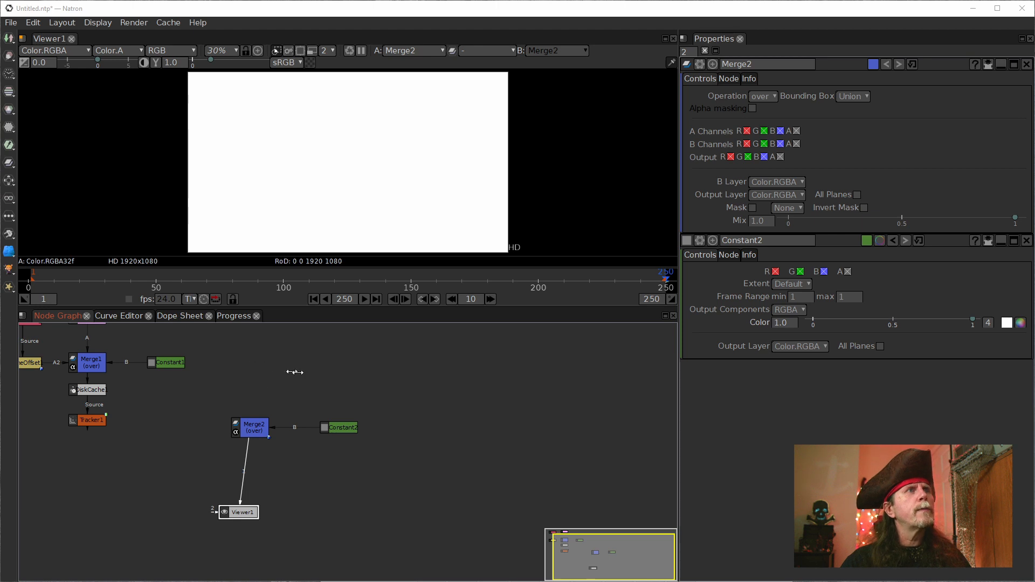
Step: Import MyShip_full.svg as a Read node, detach it from Viewer1 and place it above Merge2
left_click(705, 357)
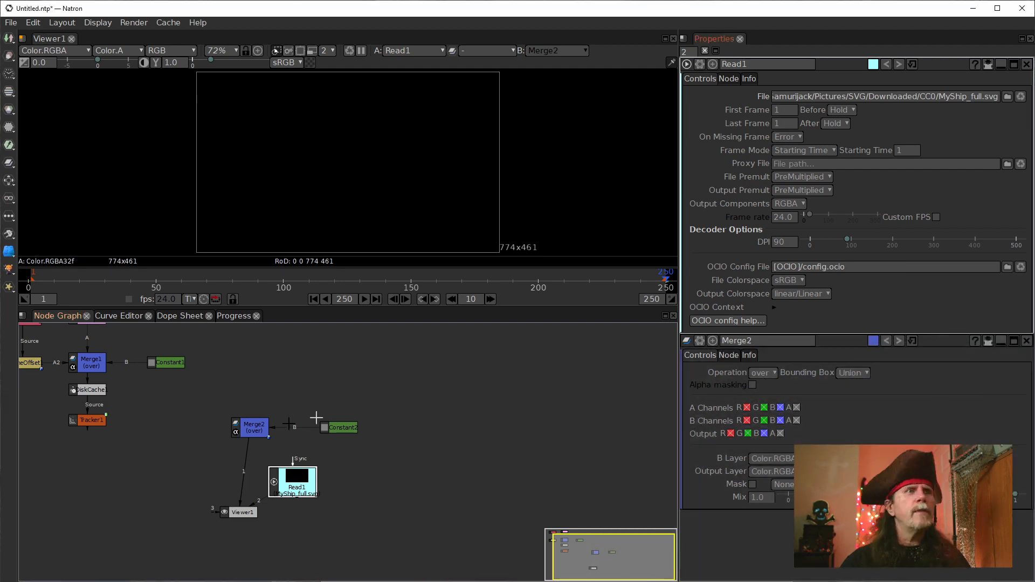
left_click_drag(255, 503, 294, 522)
left_click_drag(291, 467, 258, 356)
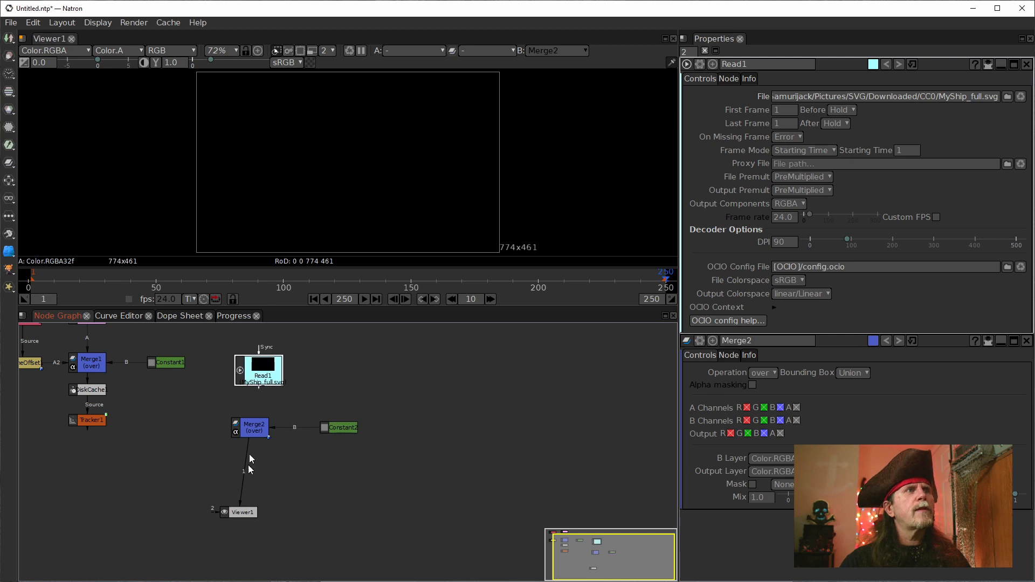
Step: Connect Merge2's A input to Read1 and view the Merge2 result
left_click(254, 430)
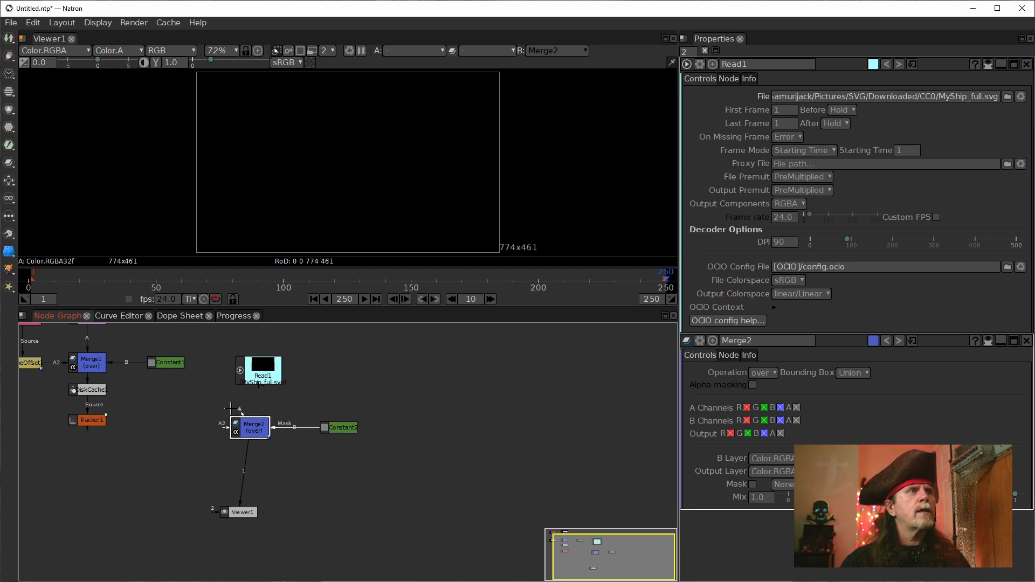
left_click_drag(351, 427, 255, 377)
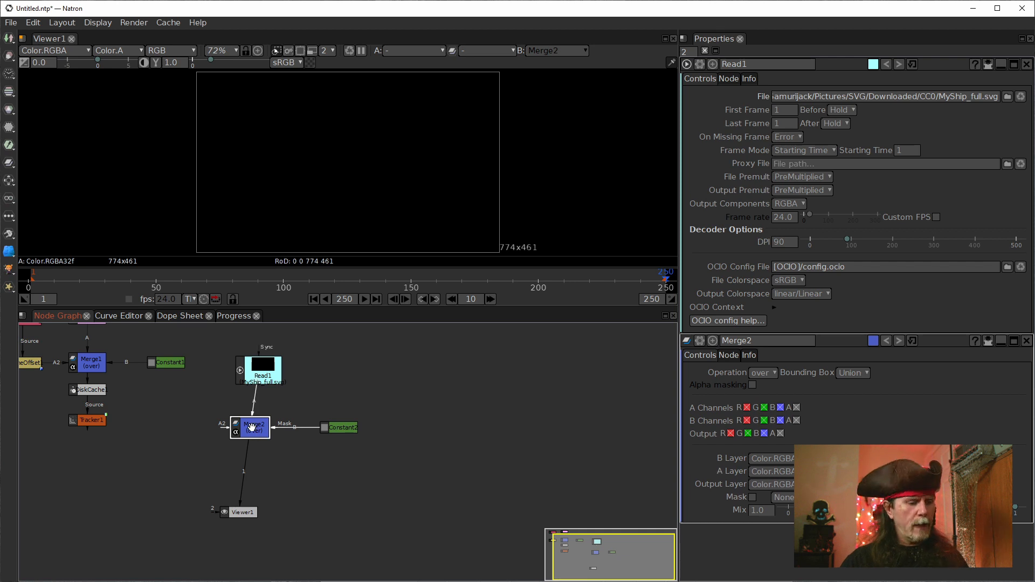
key("1")
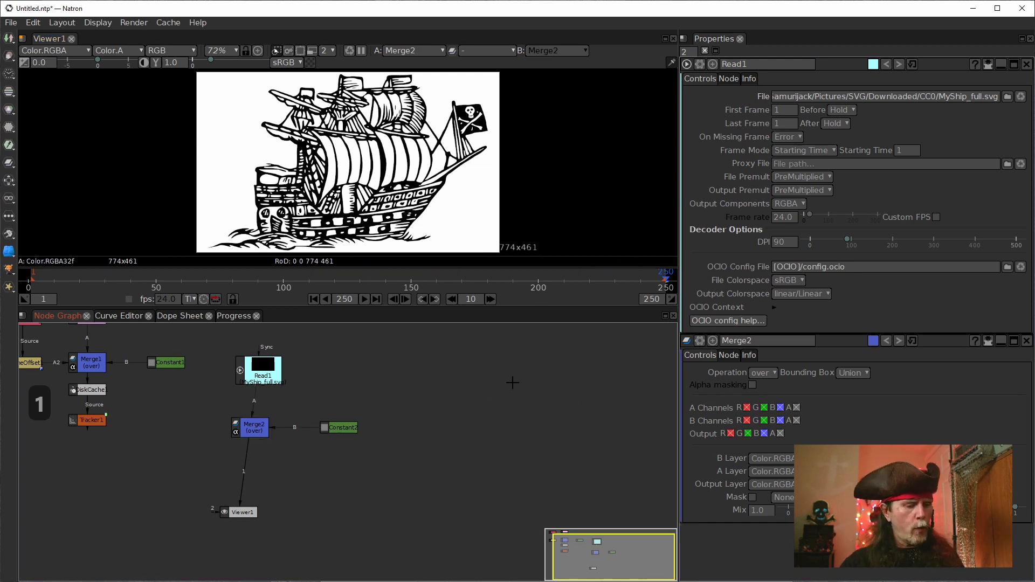
Step: Set the project's output format to HD 1920x1080 in the Project Settings
left_click(512, 382)
key("s")
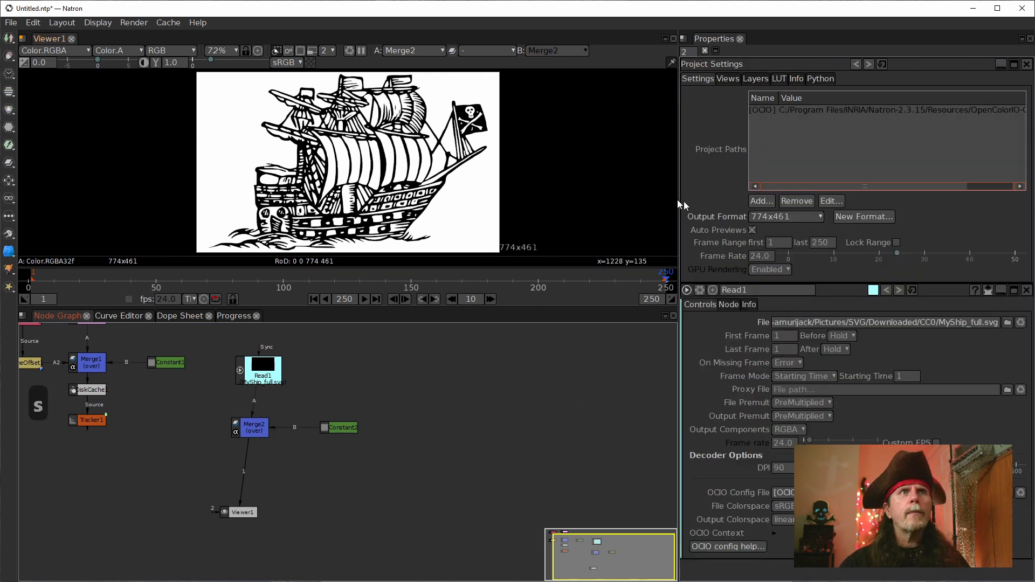
left_click(819, 218)
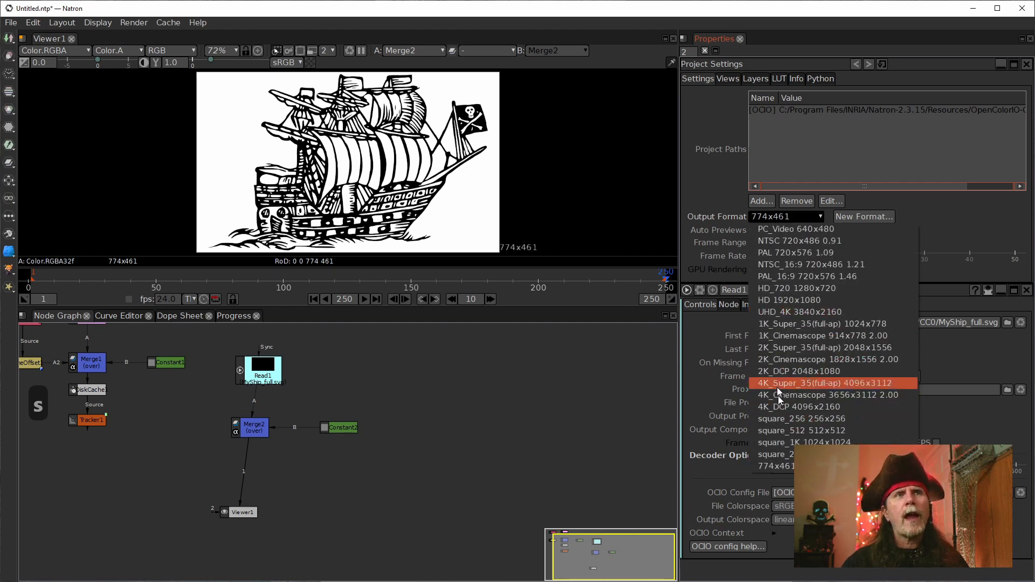
left_click(776, 301)
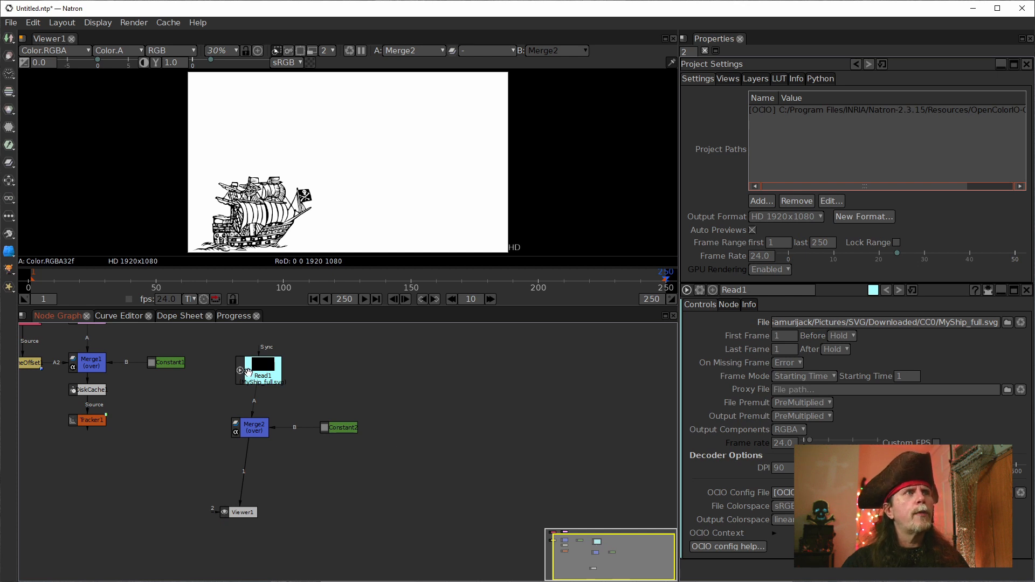
Step: Line up Read1, Merge2 and Viewer1 vertically with a wide gap below Read1, keeping Constant2 beside Merge2
mouse_move(259, 372)
left_mouse_down()
mouse_move(238, 366)
mouse_move(250, 362)
left_mouse_up()
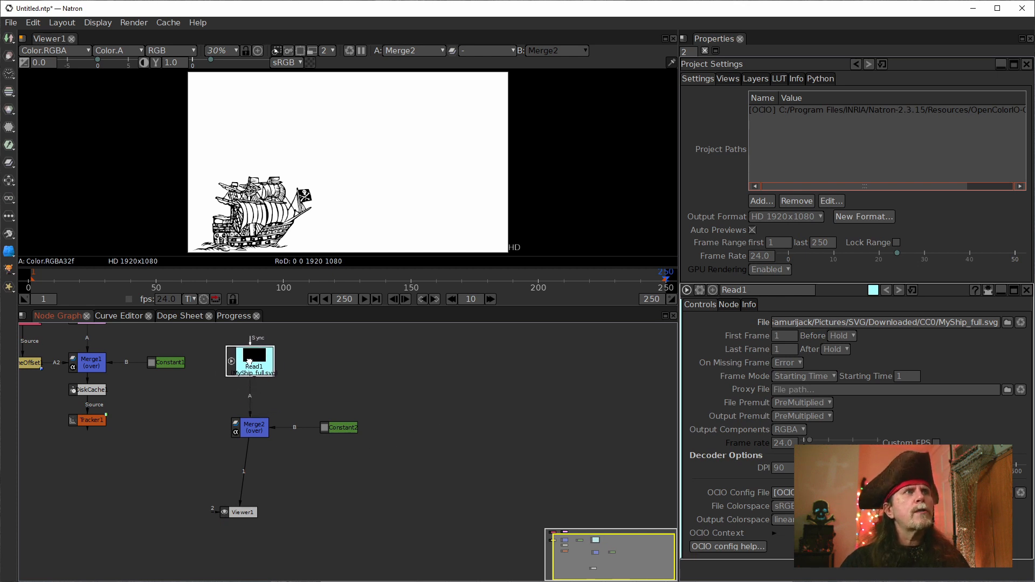
left_click_drag(258, 430, 254, 437)
left_click_drag(248, 512, 251, 527)
left_click_drag(338, 428, 340, 478)
left_click_drag(241, 529, 249, 535)
left_click(254, 439)
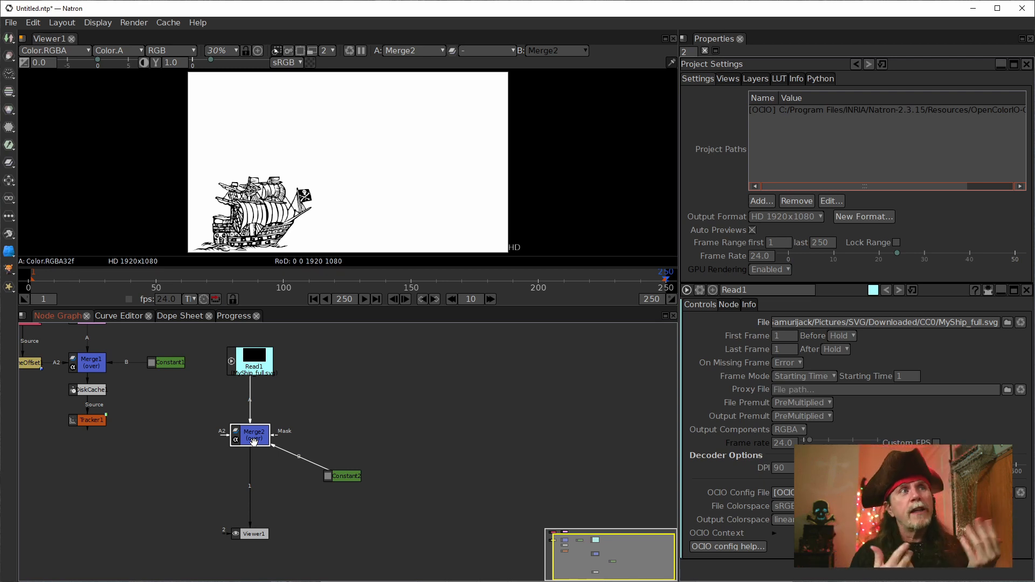
left_click_drag(253, 441, 254, 482)
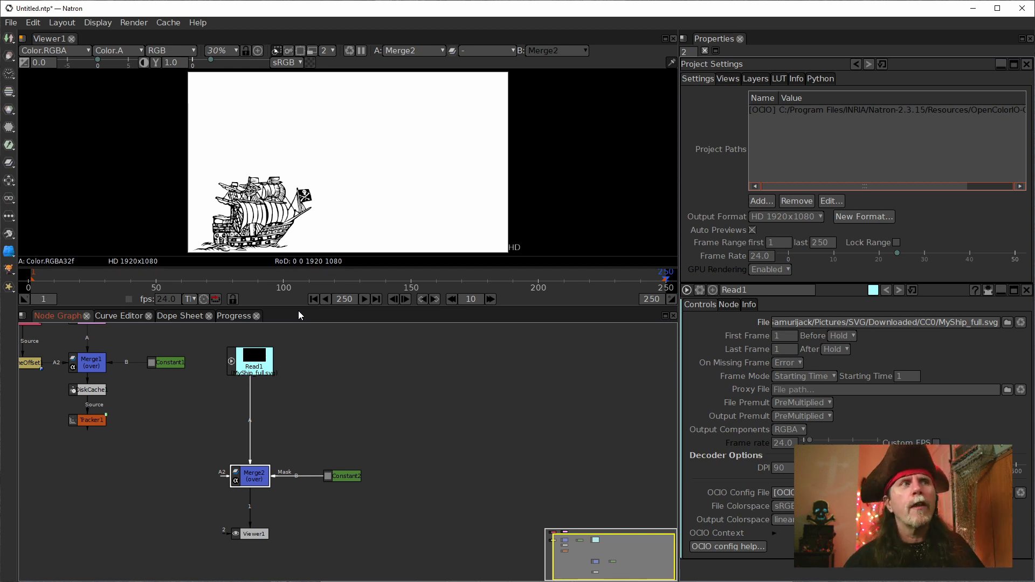
left_click_drag(252, 488, 250, 503)
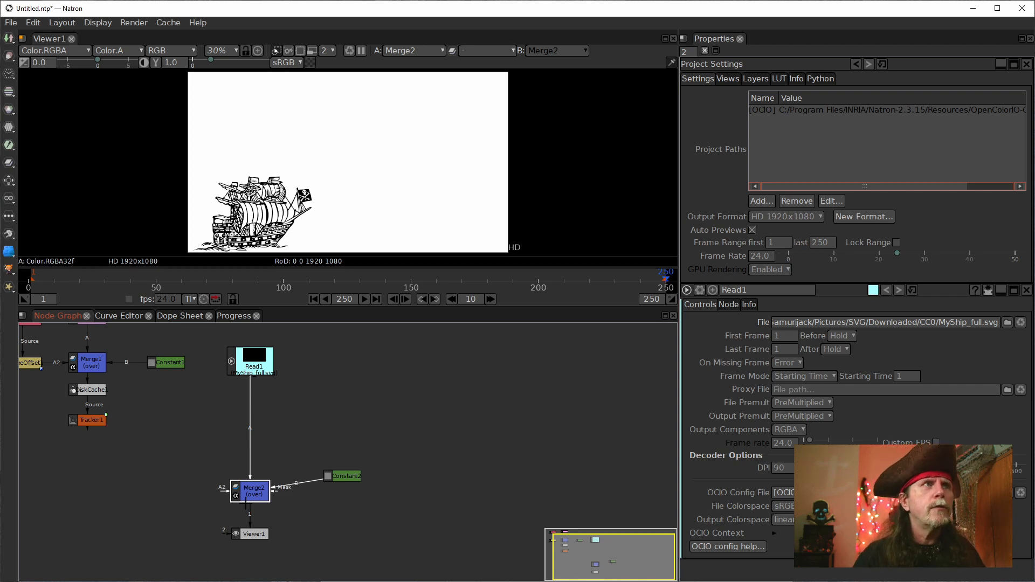
left_click_drag(257, 491, 253, 470)
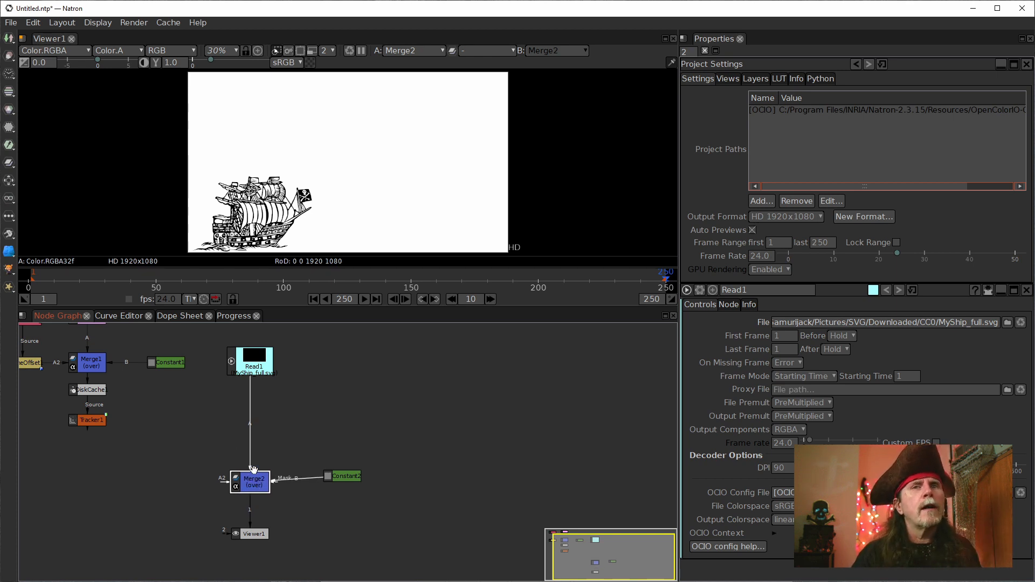
Step: Insert a Transform node between Read1 and Merge2
left_click(265, 369)
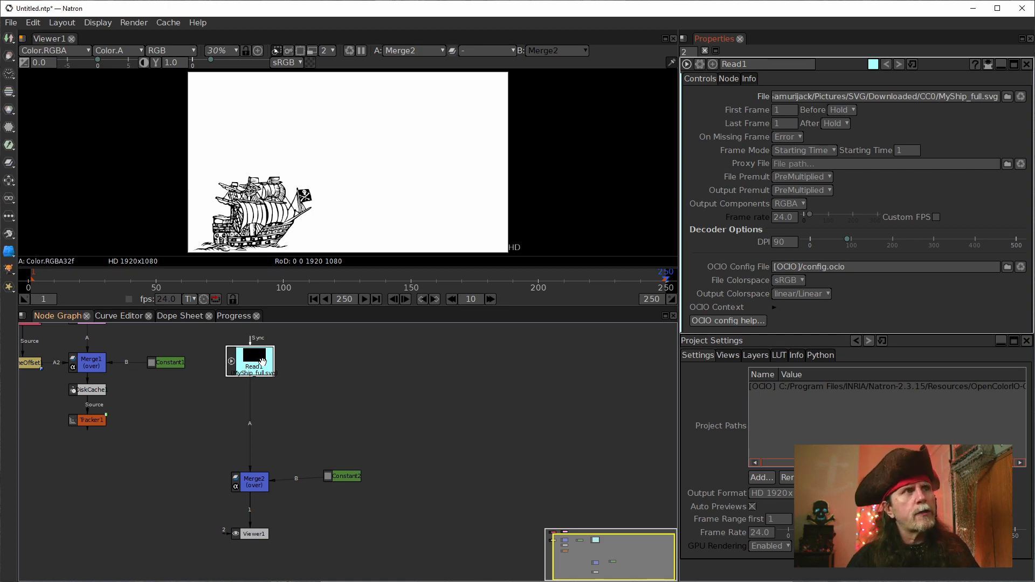
key("t")
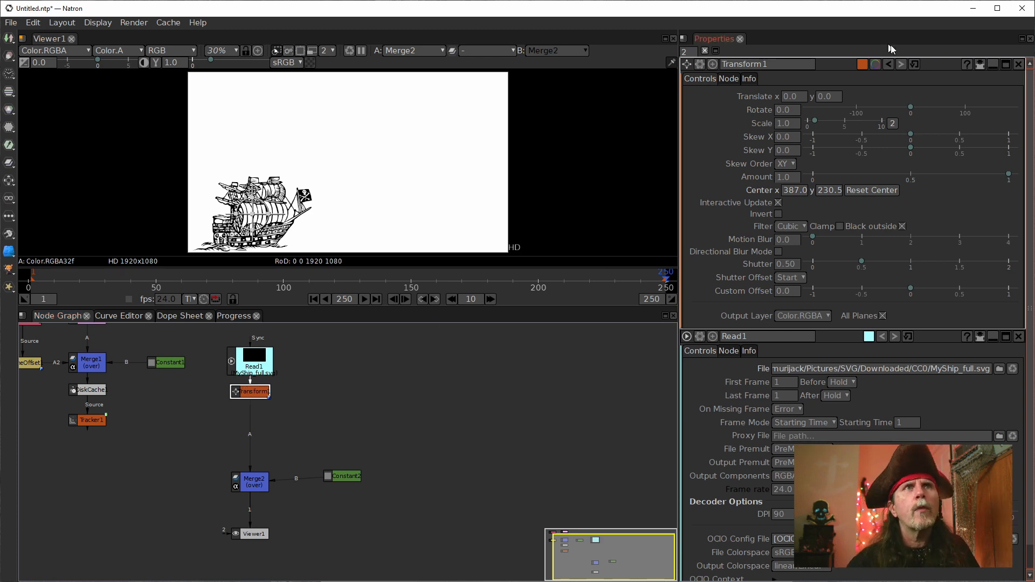
left_click(787, 124)
left_click(792, 97)
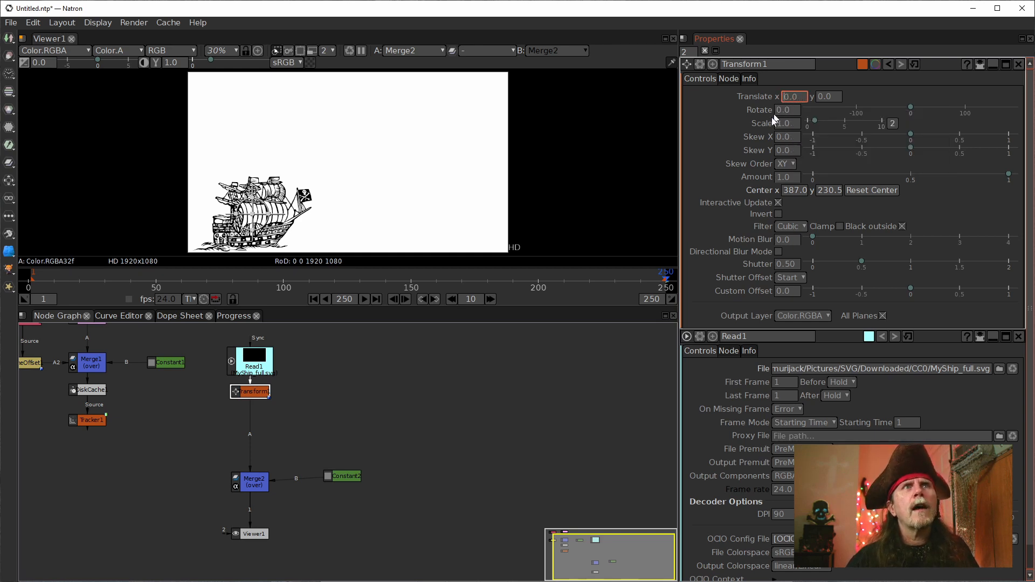
left_click_drag(318, 404, 395, 434)
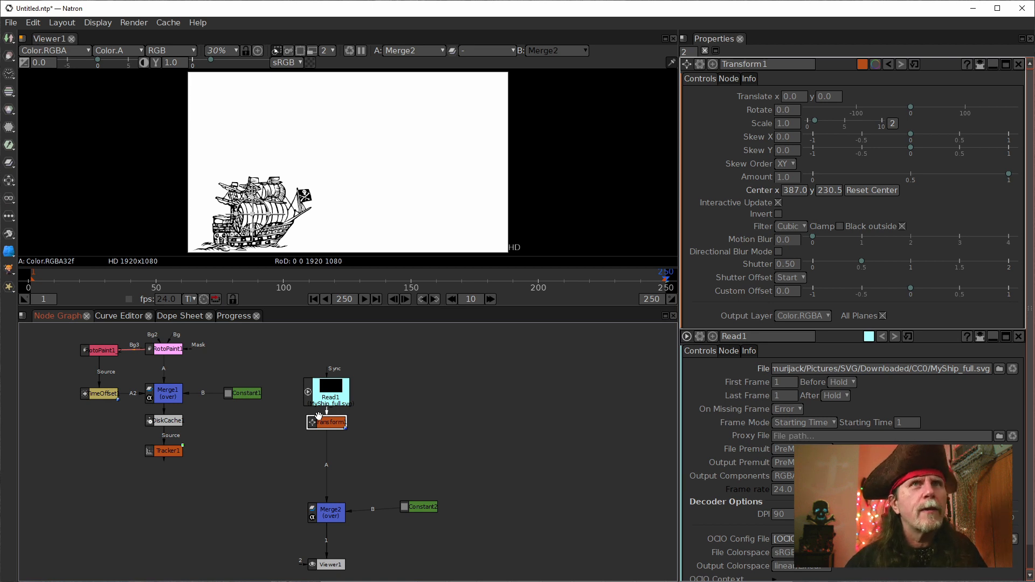
left_click(712, 191)
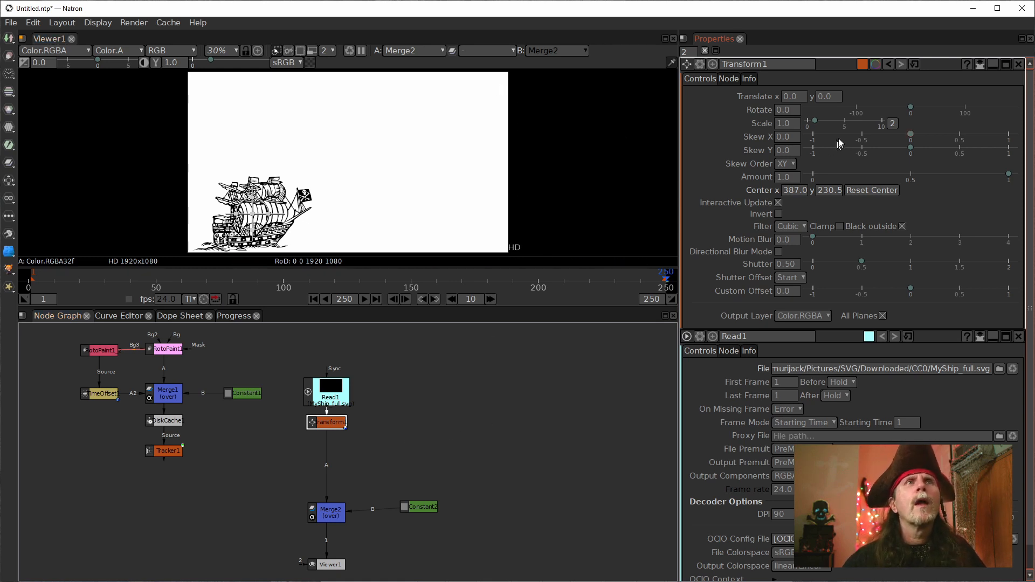
left_click(798, 96)
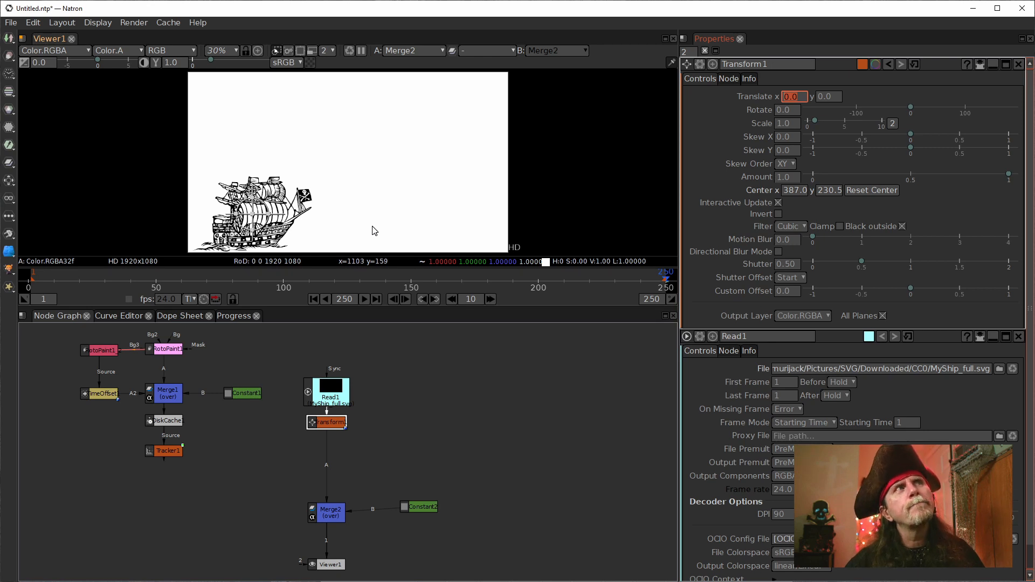
Step: Insert a second Transform node between Transform1 and Merge2, leaving a small gap below Transform1
key("t")
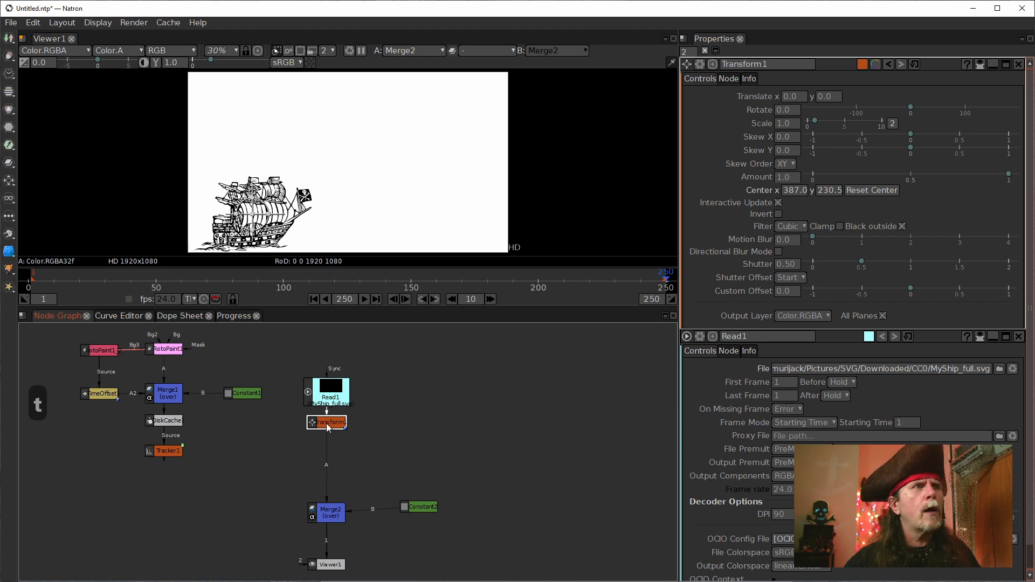
key("t")
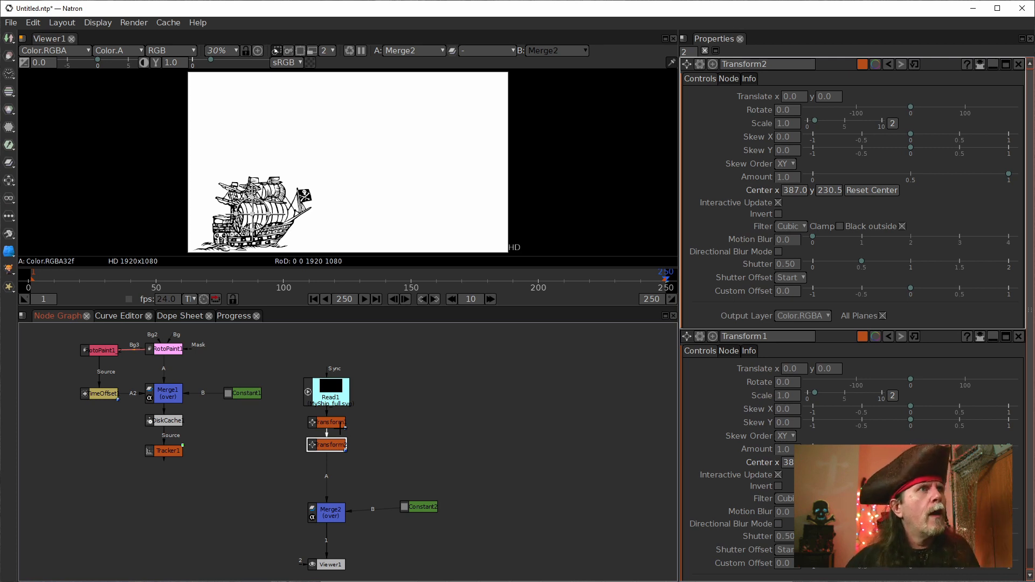
left_click_drag(330, 445, 330, 458)
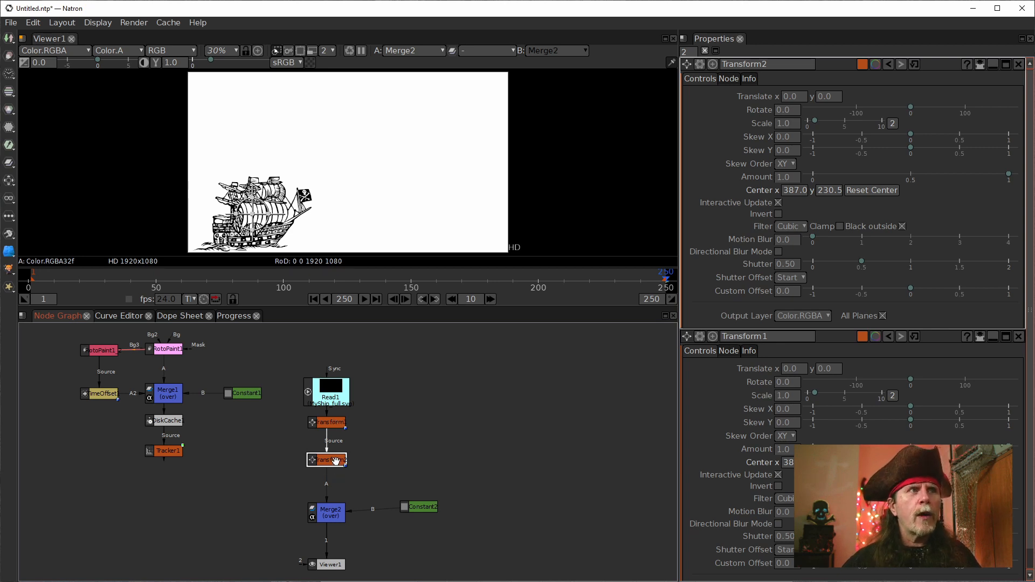
left_click_drag(335, 465, 338, 458)
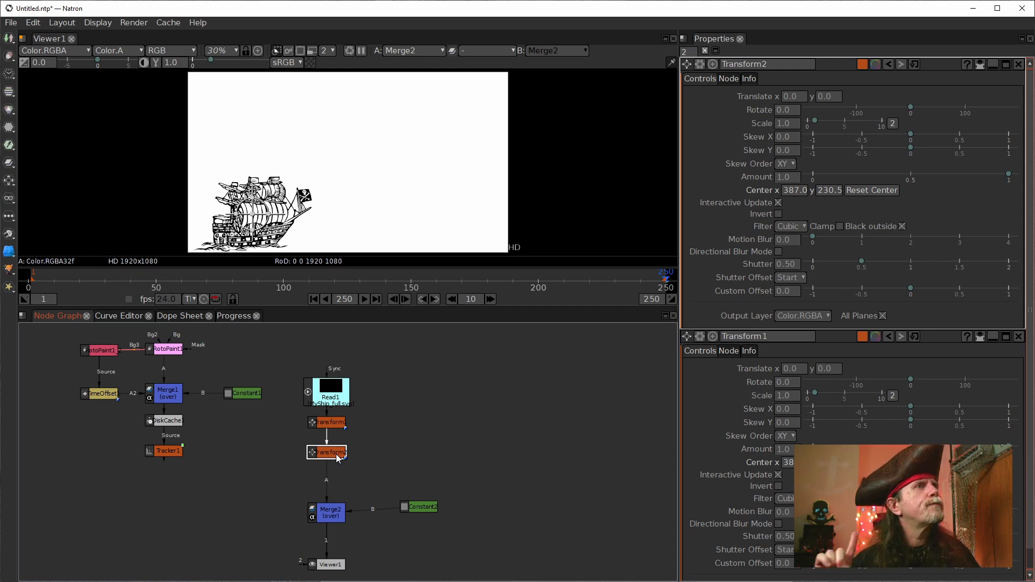
Step: In Tracker1's transform settings, set Transform Type to Transform and Motion Type to Stabilize, and reduce its properties to the modified values
left_click(330, 423)
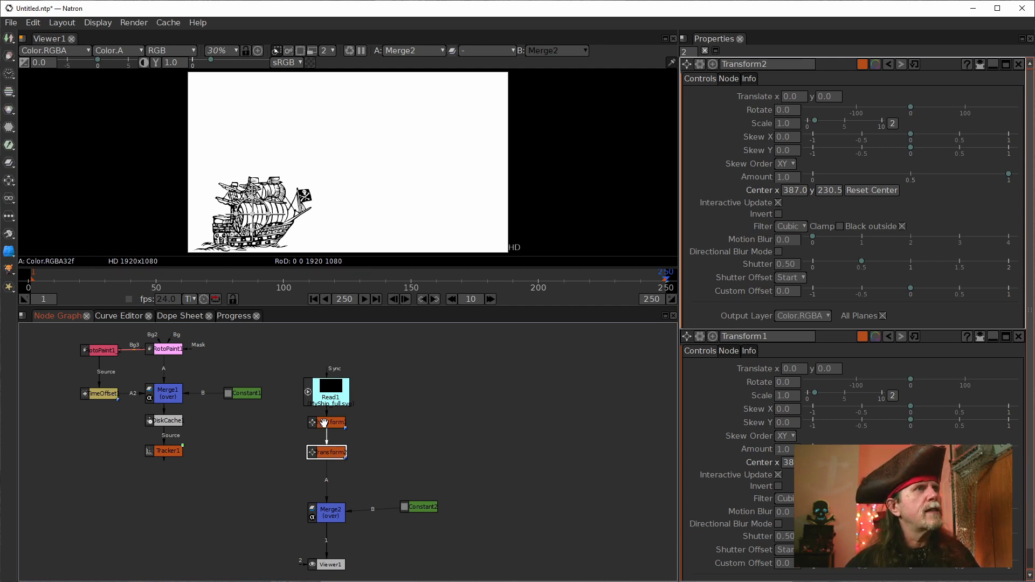
left_click(170, 454)
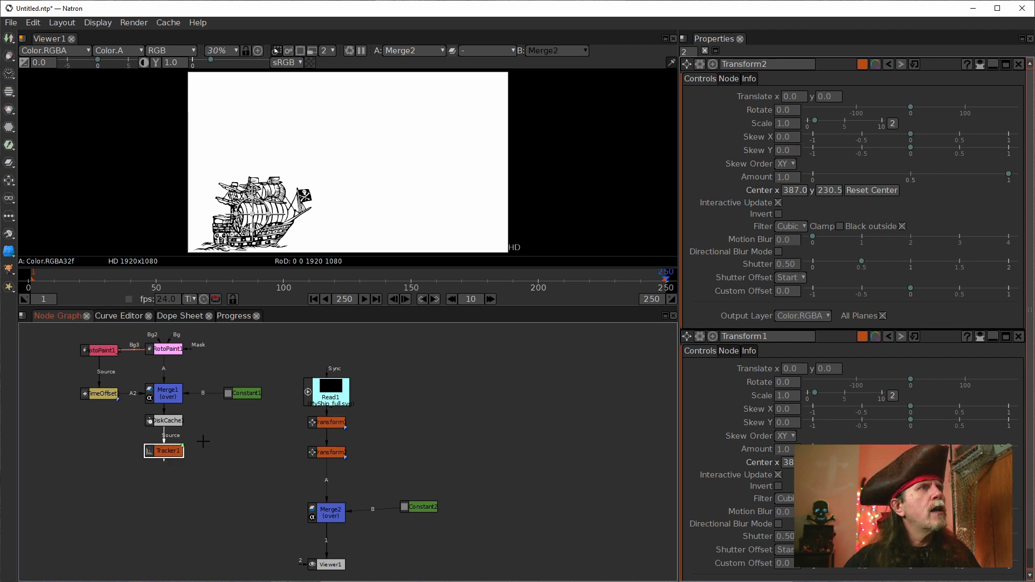
left_click(328, 454)
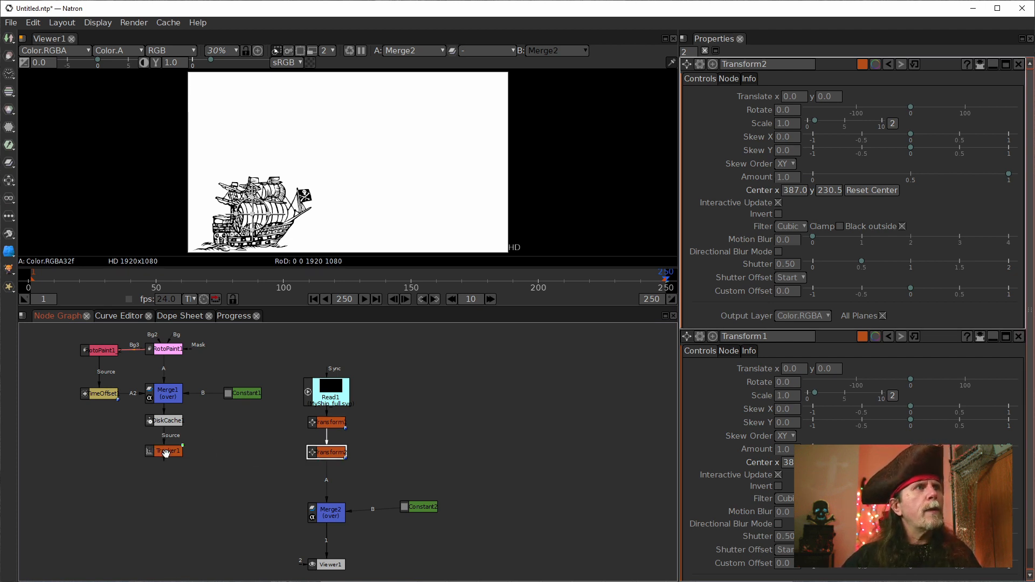
left_click(167, 454)
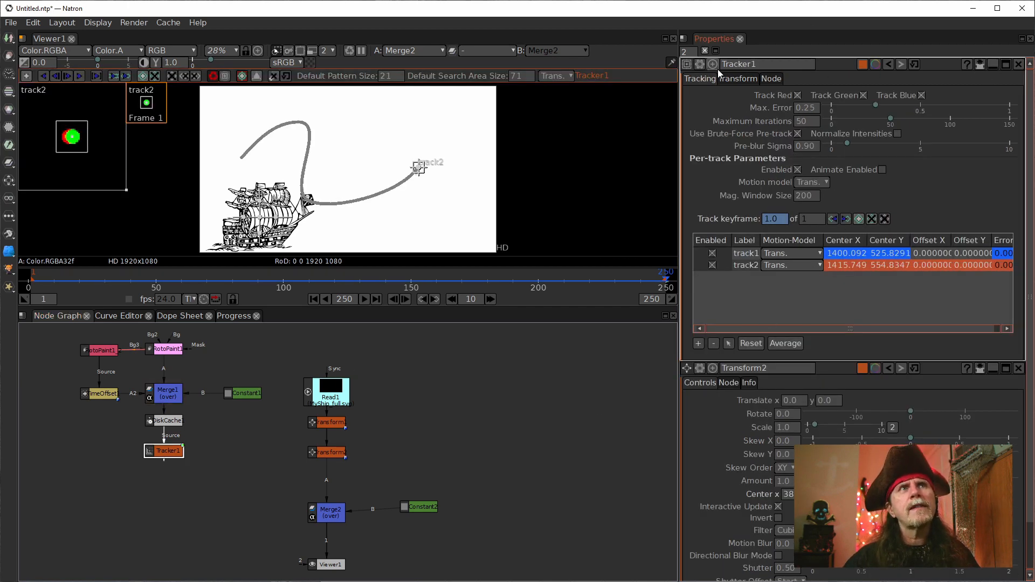
left_click(728, 79)
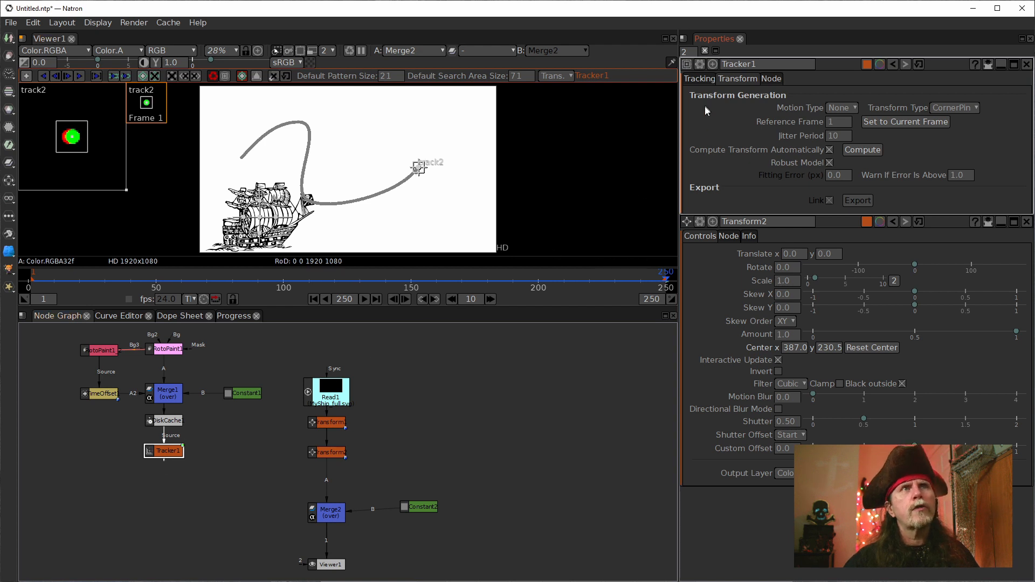
left_click(941, 108)
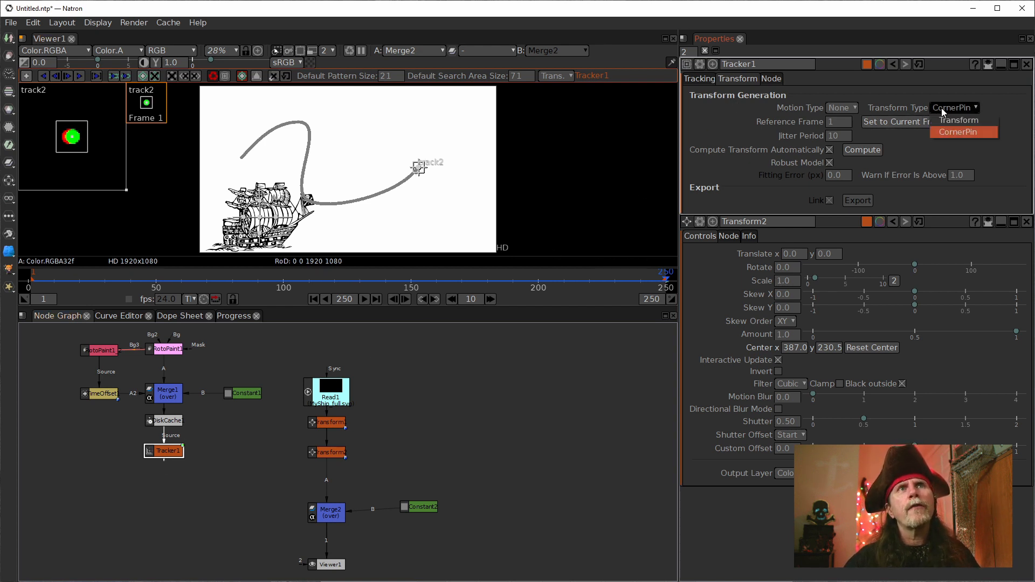
left_click(945, 121)
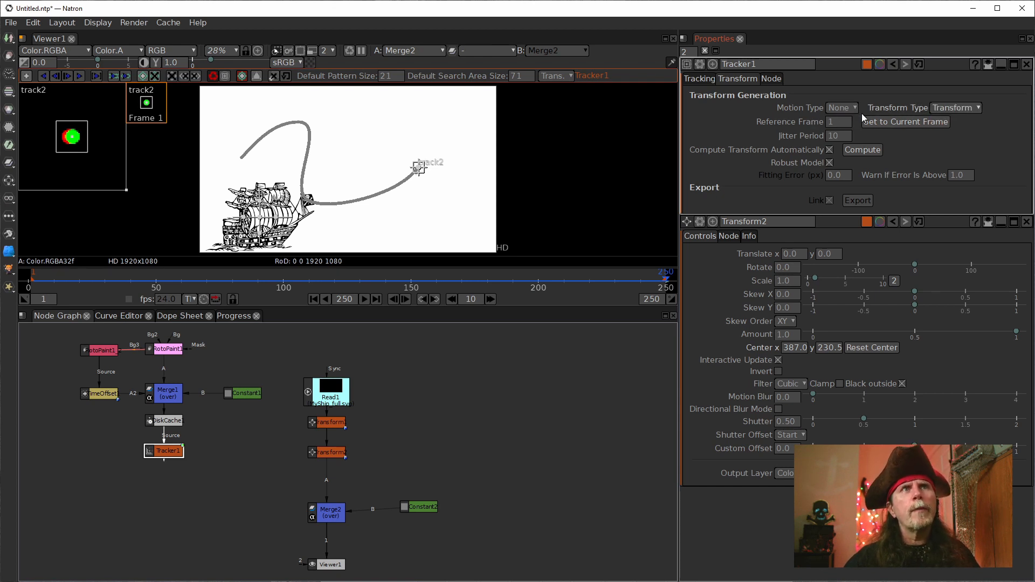
left_click(841, 111)
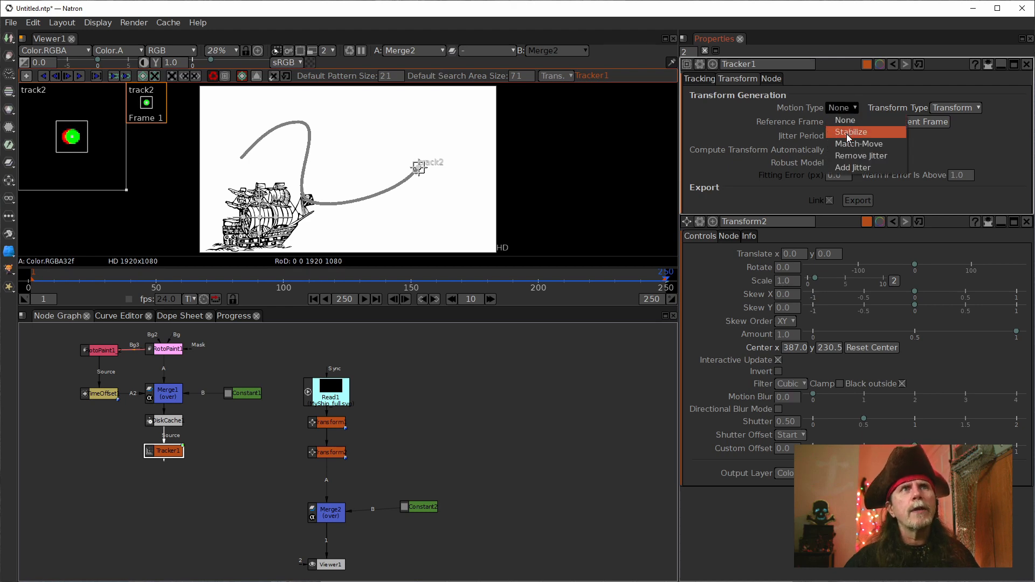
left_click(847, 132)
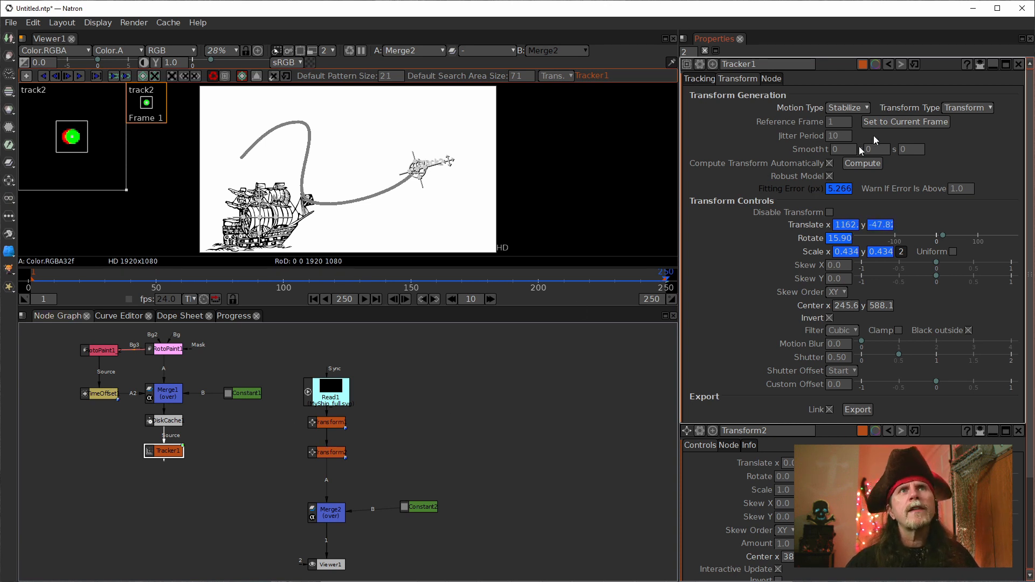
left_click(980, 65)
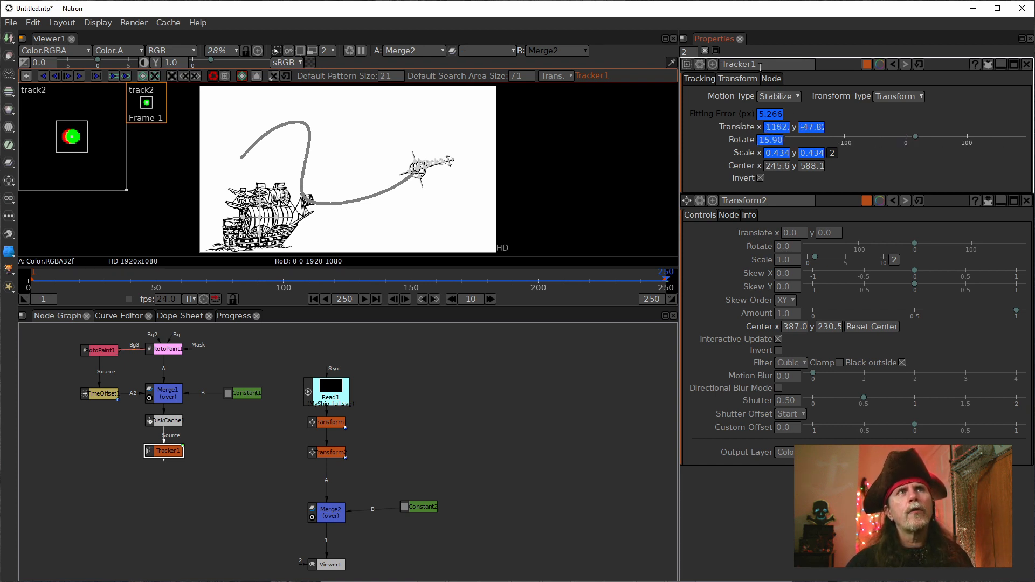
Step: Link Tracker1's Translate X, Translate Y and Rotate to Transform2, and check the ship on the first and last frames
left_click_drag(776, 127, 789, 233)
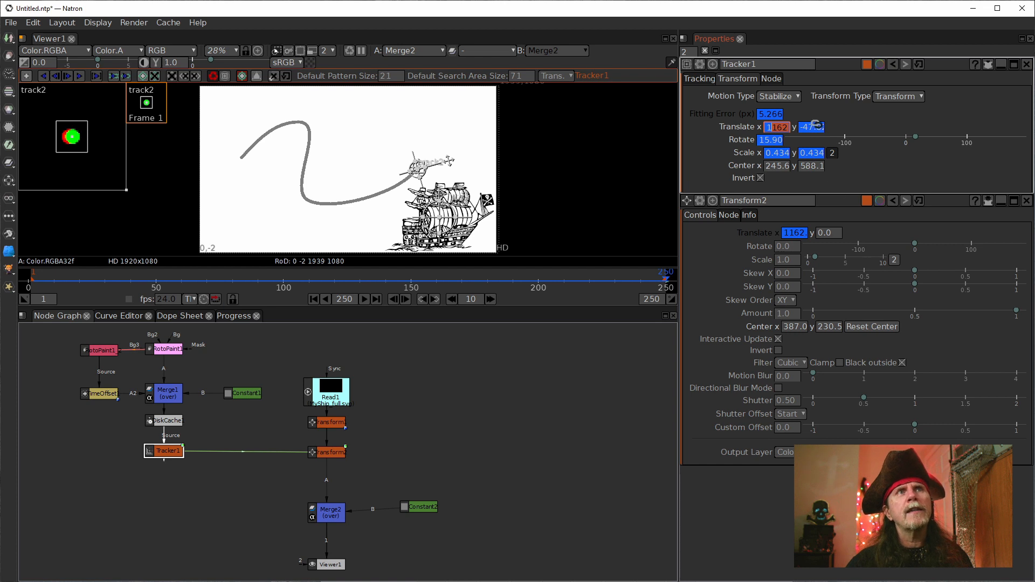
left_click_drag(814, 127, 830, 232)
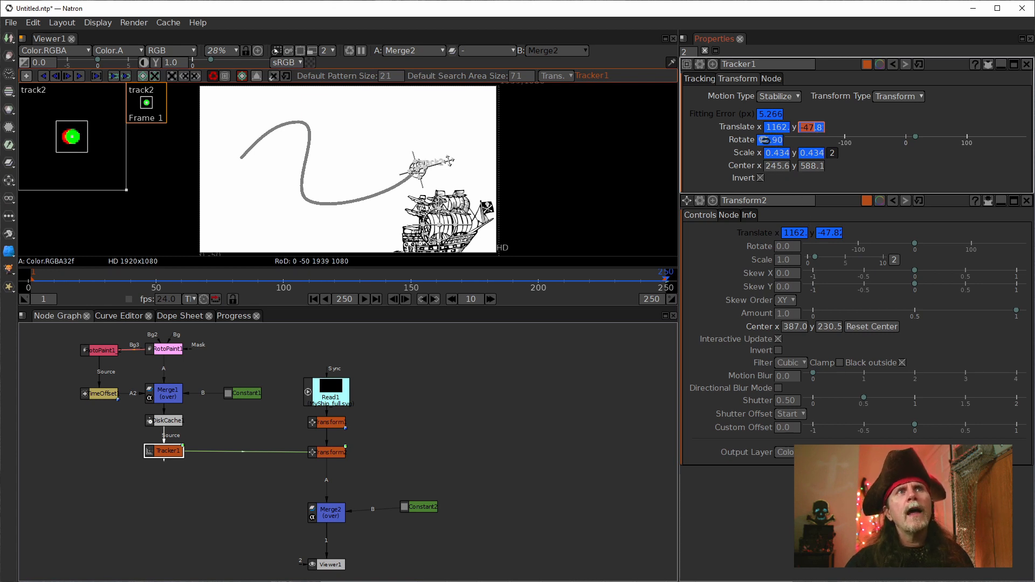
left_click_drag(767, 139, 789, 243)
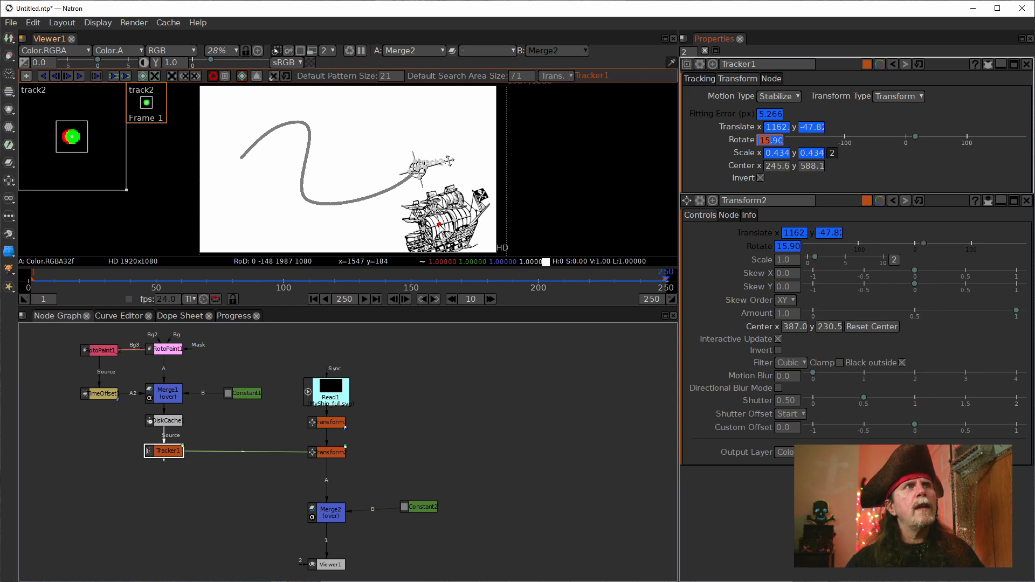
left_click_drag(439, 225, 416, 170)
left_click(314, 299)
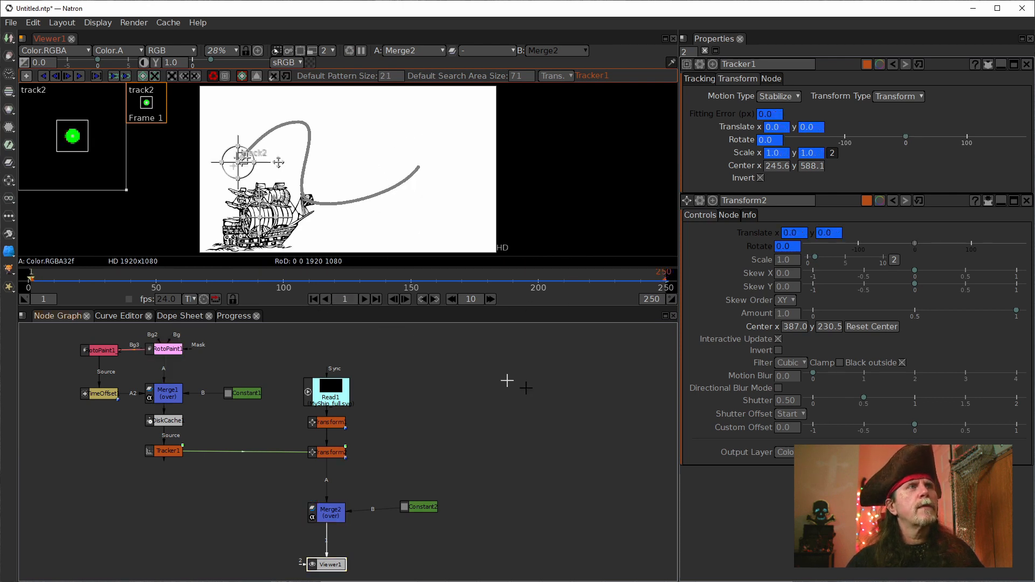
left_click(334, 421)
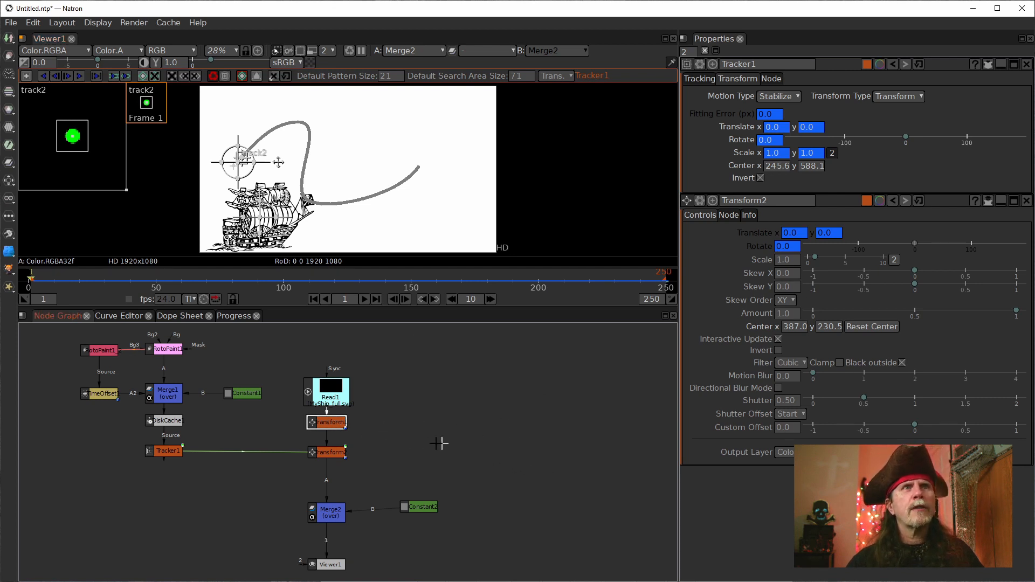
double_click(331, 423)
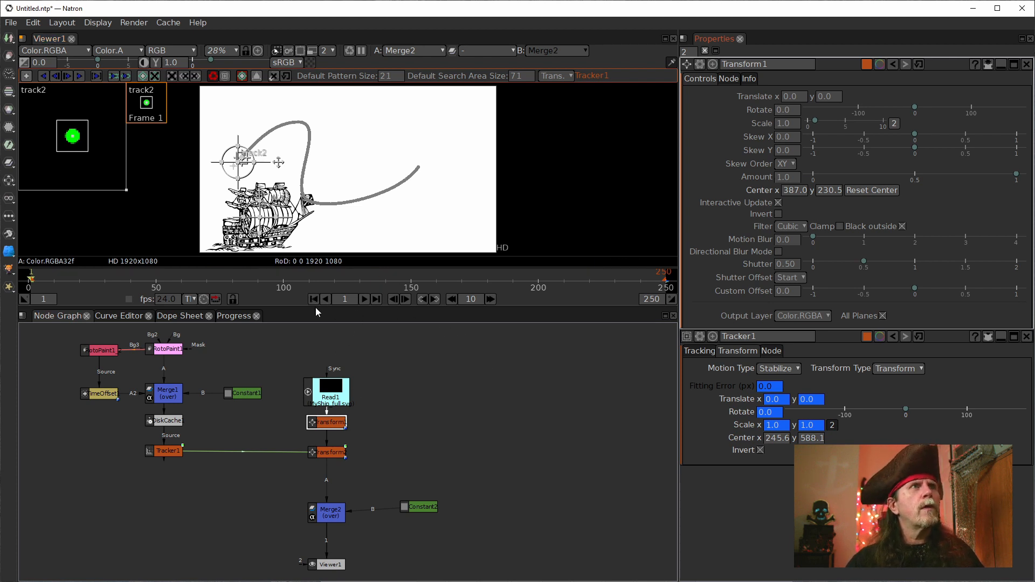
left_click(377, 301)
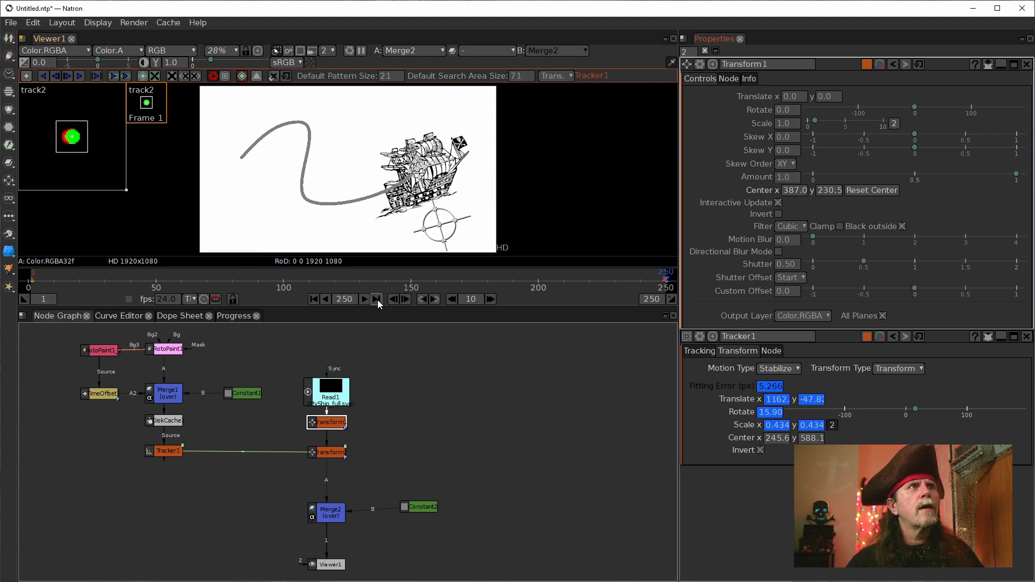
Step: Undo the tracker links and the insertion of Transform2
key("ctrl+z")
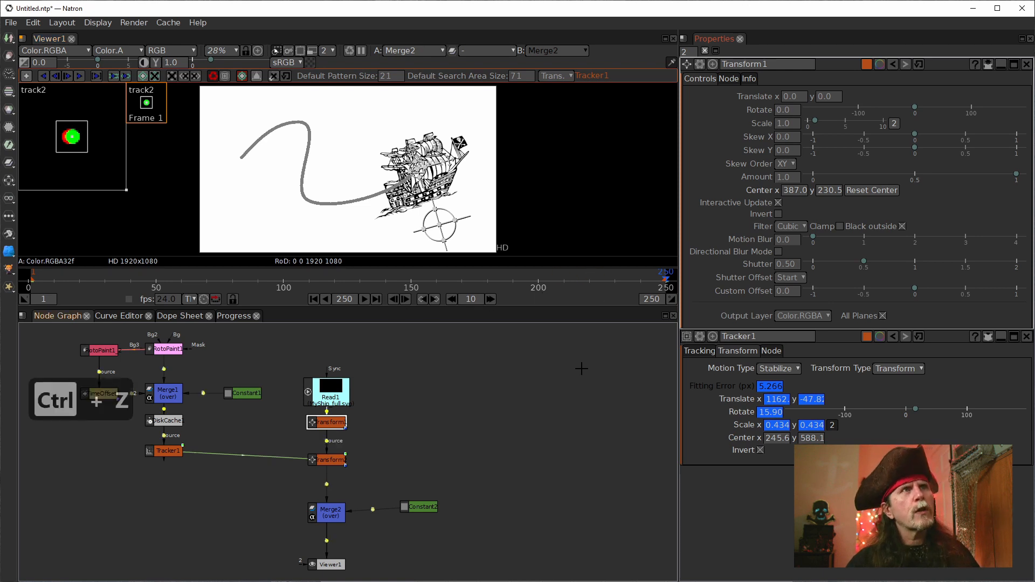
key("ctrl+z")
key("ctrl+z")
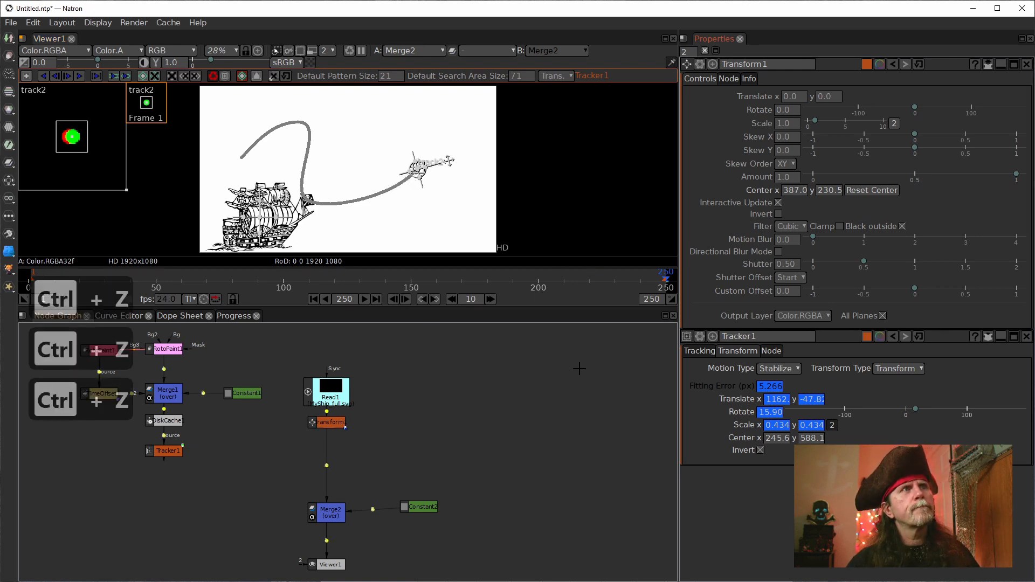
Step: Insert a new Transform node directly below Transform1, with a small gap, and close Transform1's properties
left_click(324, 422)
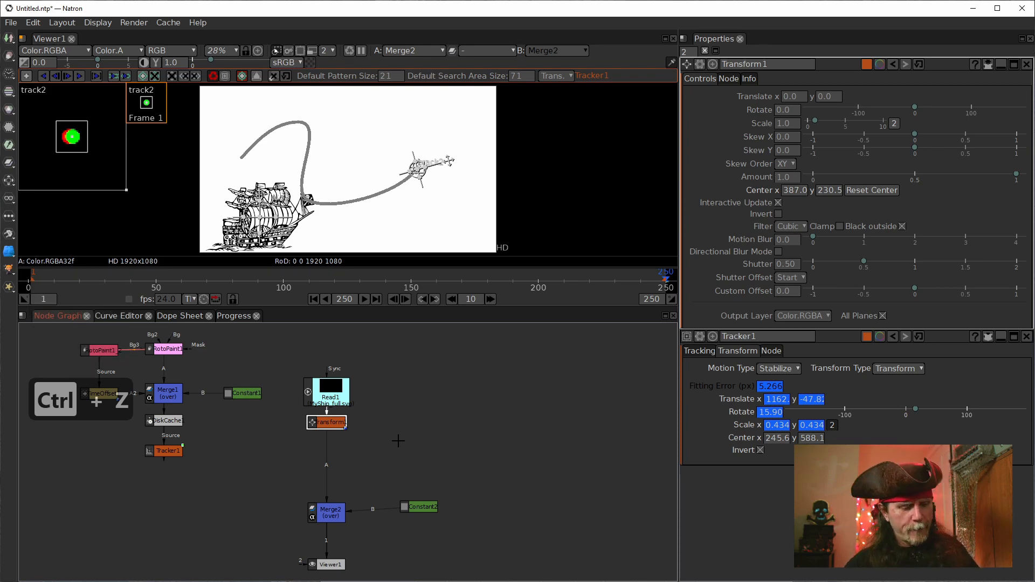
key("t")
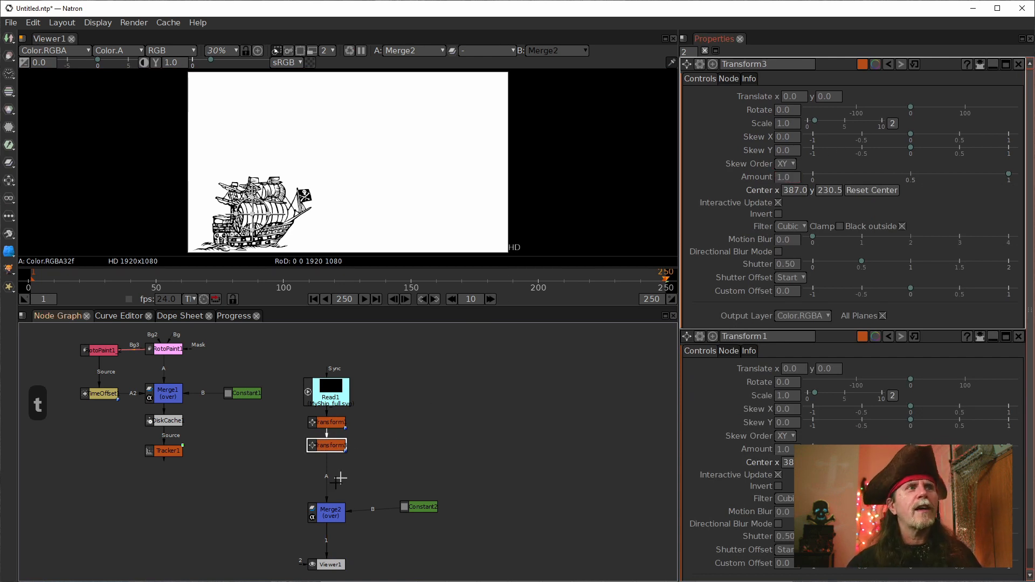
left_click_drag(326, 446, 326, 451)
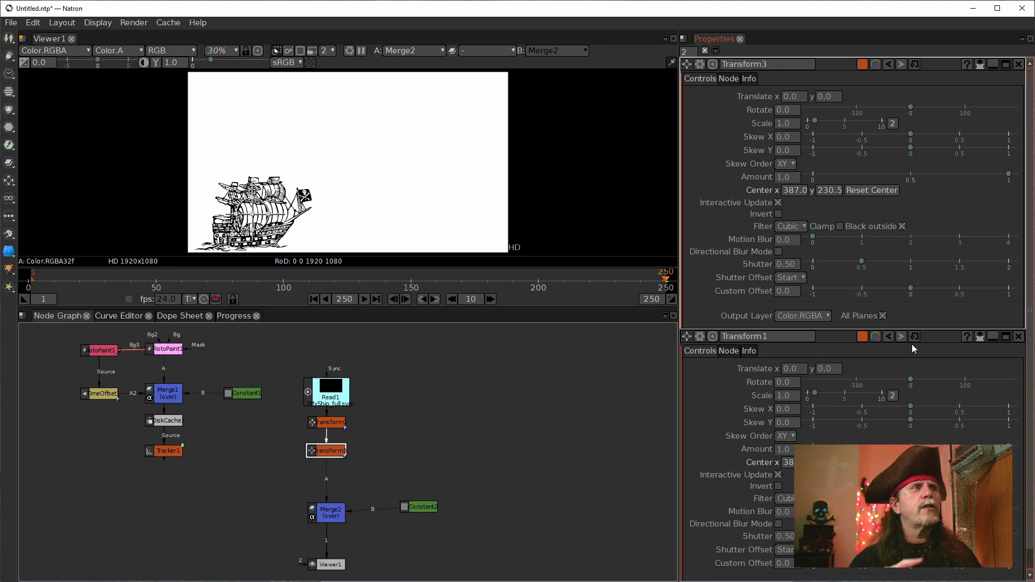
left_click(1019, 337)
Step: Link Tracker1's Translate X, Translate Y and Rotate values to the matching parameters of Transform3
double_click(165, 451)
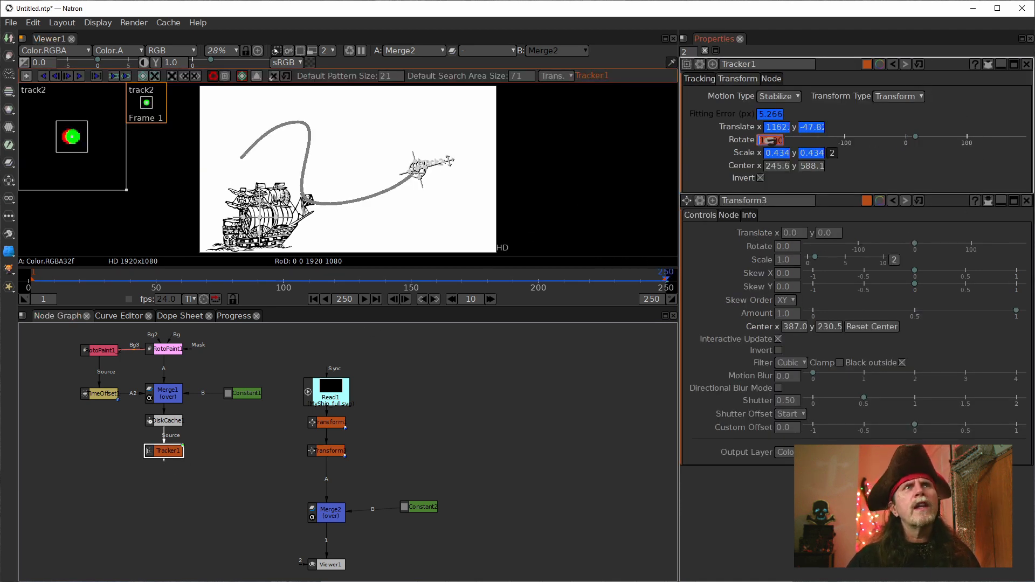
left_click_drag(777, 128, 794, 232)
left_click_drag(812, 128, 827, 232)
left_click_drag(761, 140, 777, 245)
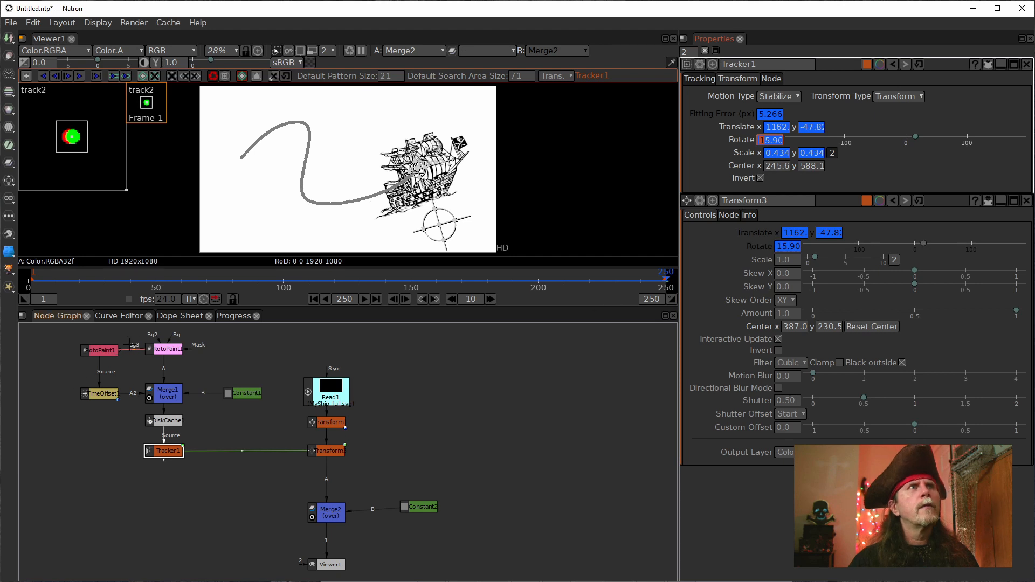
Step: Play the ship animation from frame 1 to examine its motion, stopping at frame 200
left_click(313, 299)
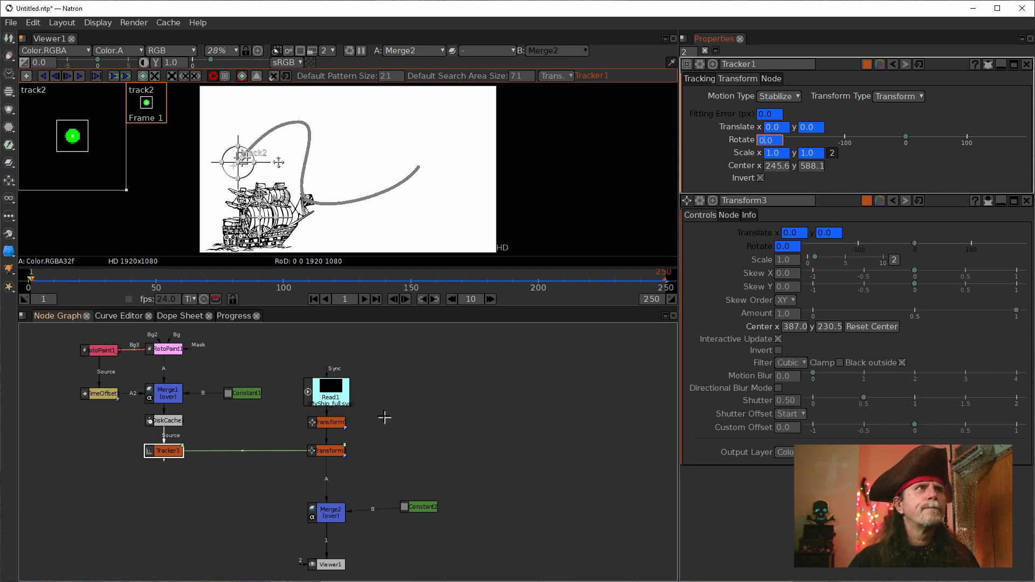
left_click(364, 299)
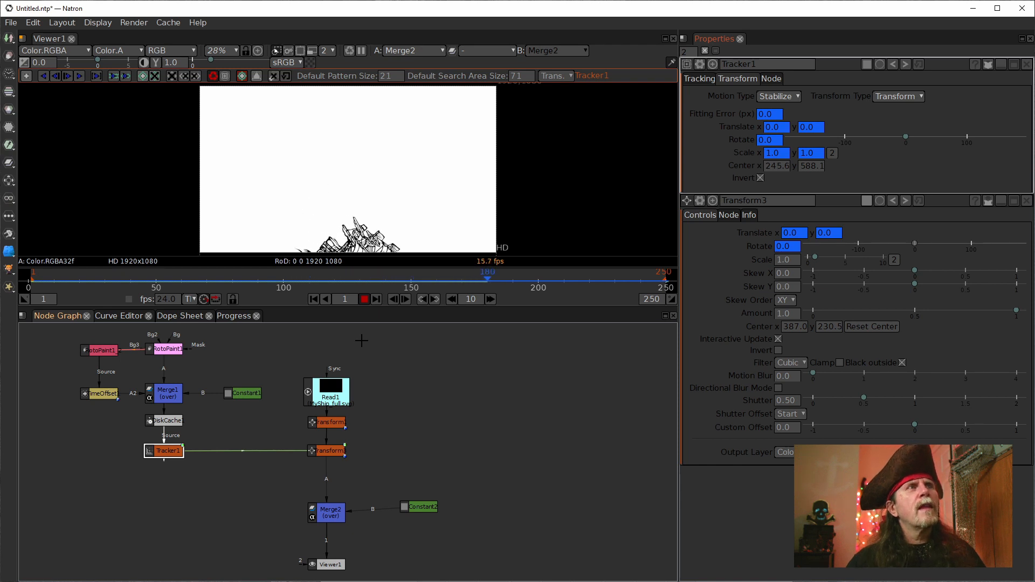
left_click(364, 300)
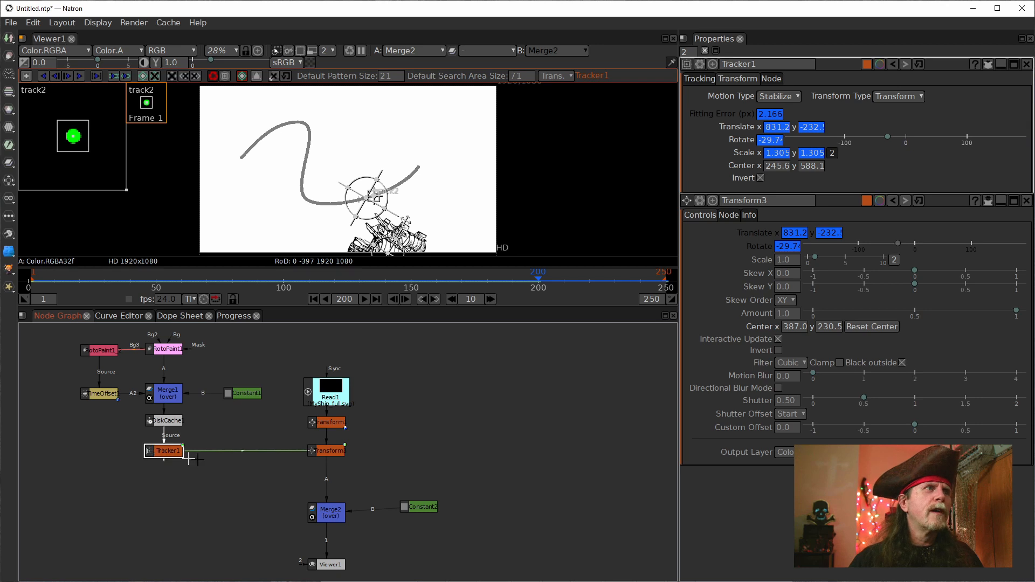
Step: Reroute Viewer1 to Tracker1's output, placing it below that node, and delete Tracker1
left_click_drag(331, 553, 165, 452)
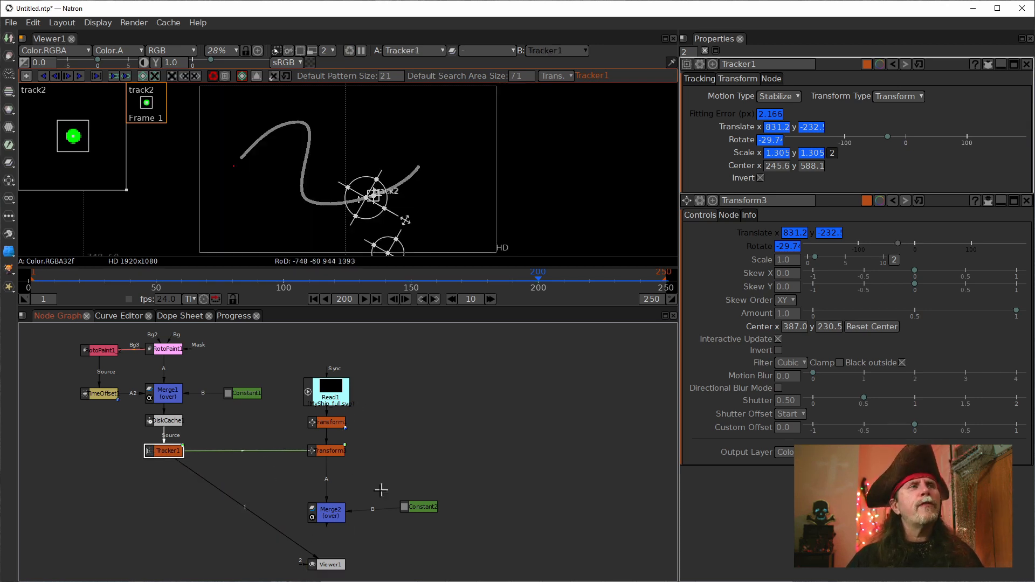
left_click_drag(337, 564, 153, 523)
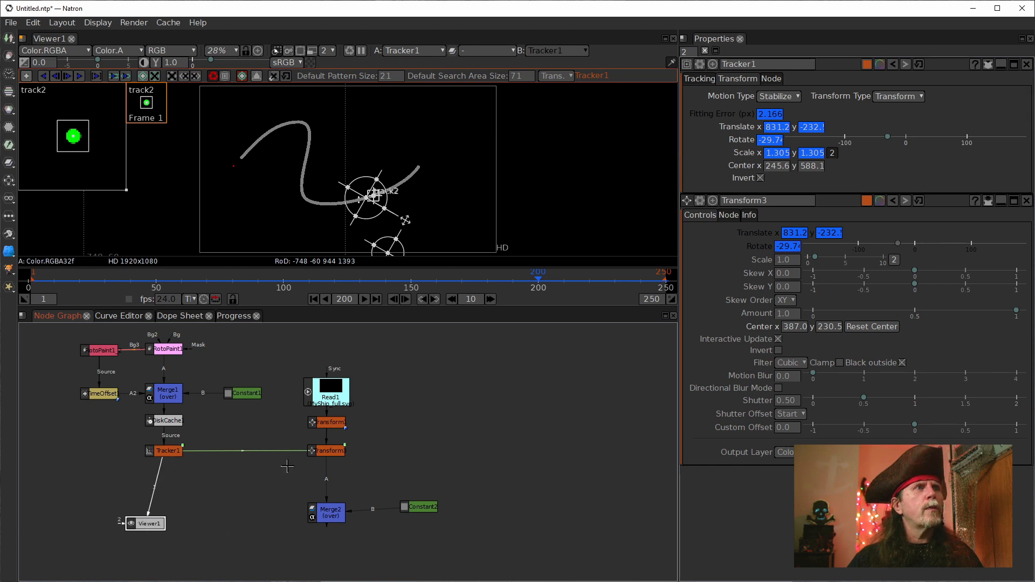
left_click(160, 451)
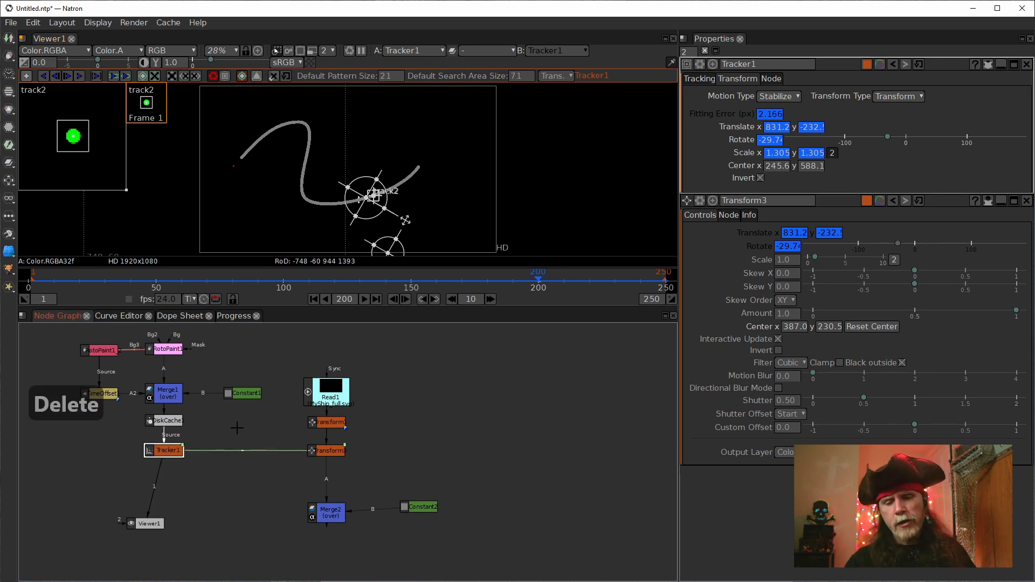
key("Delete")
left_click(617, 322)
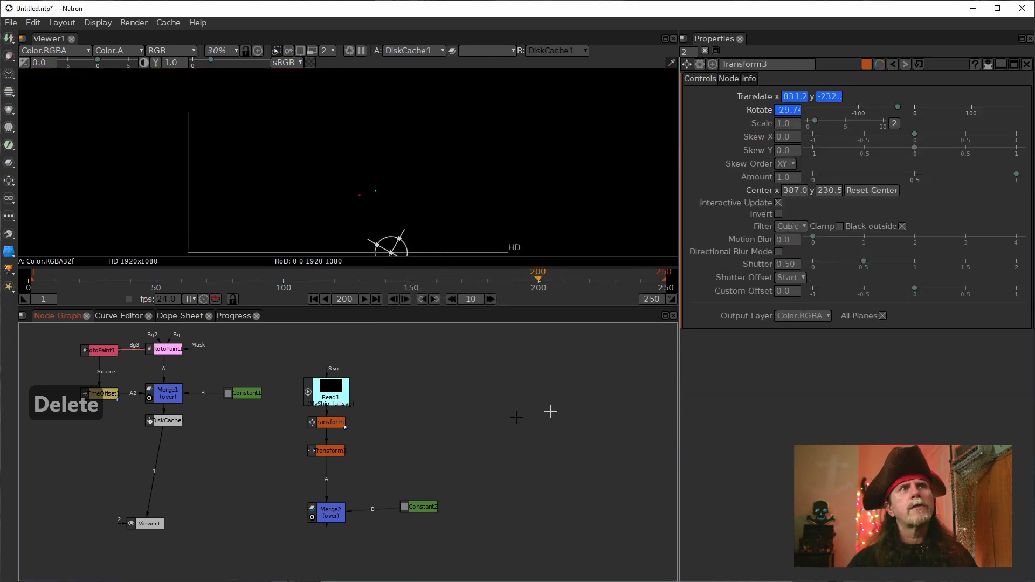
left_click(177, 423)
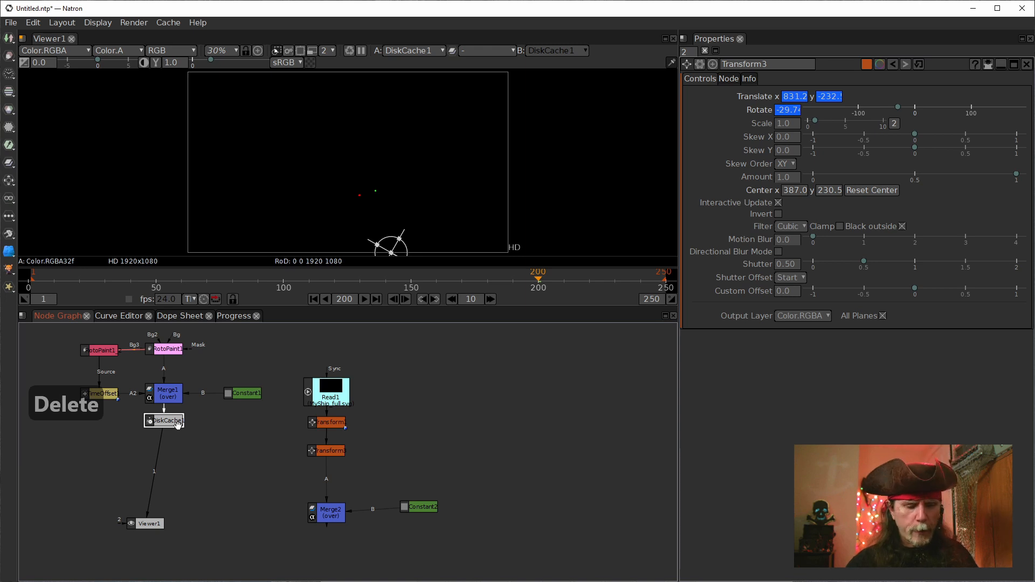
key("Tab")
type("tra")
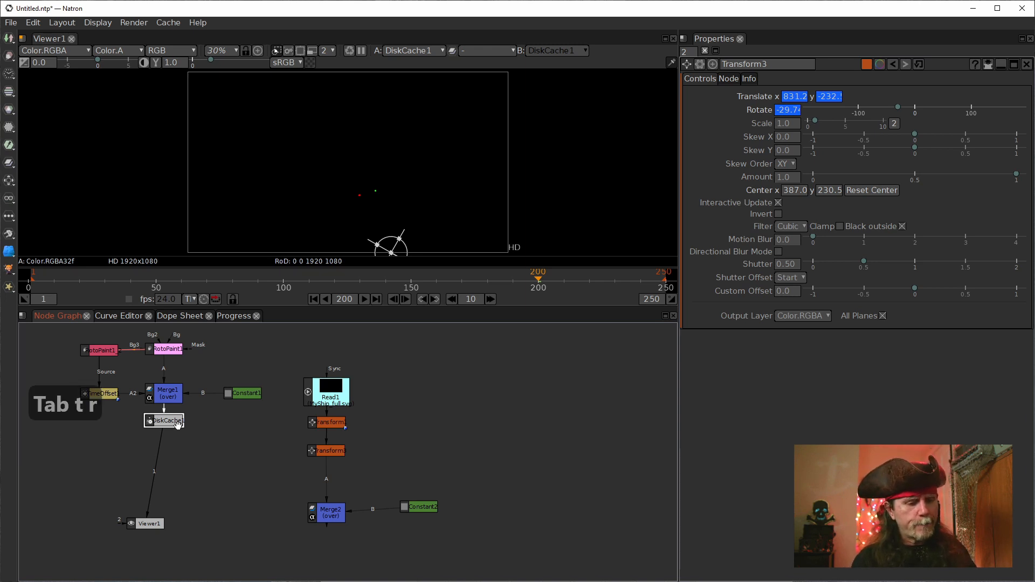
key("Down")
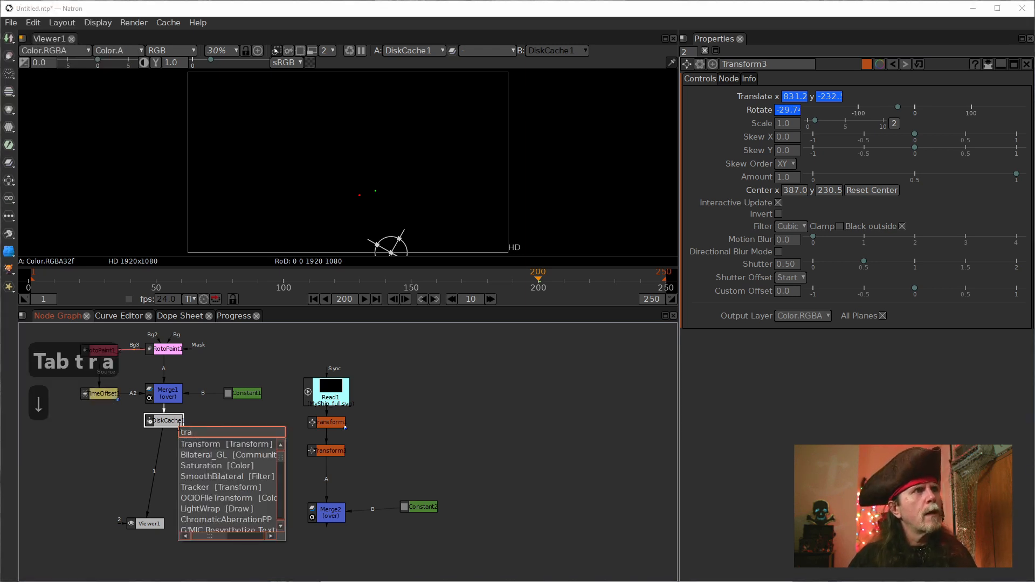
key("Return")
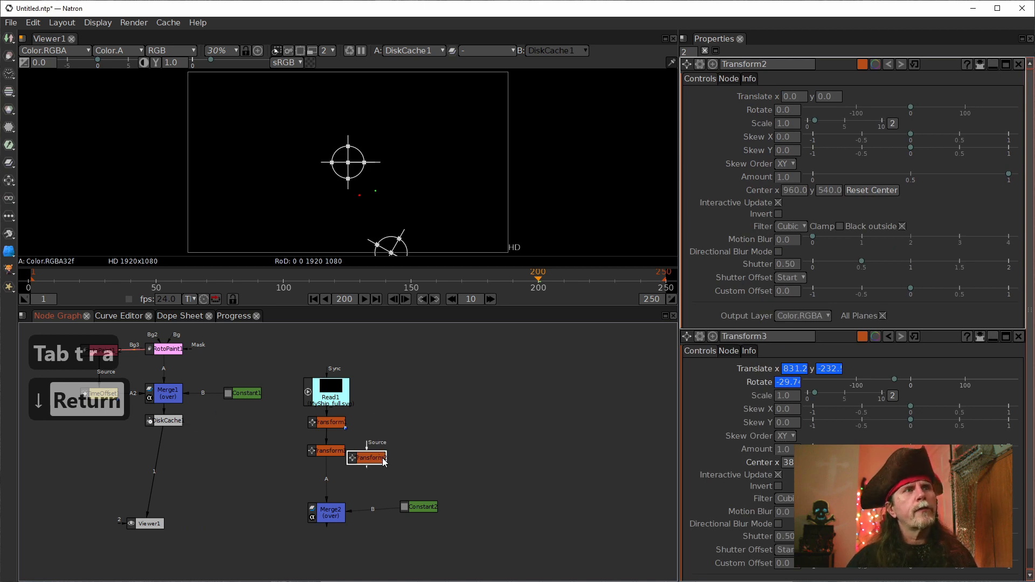
key("Delete")
Step: Add a Tracker node and connect it between DiskCache1 and Viewer1, placing it directly below DiskCache1
left_click(172, 419)
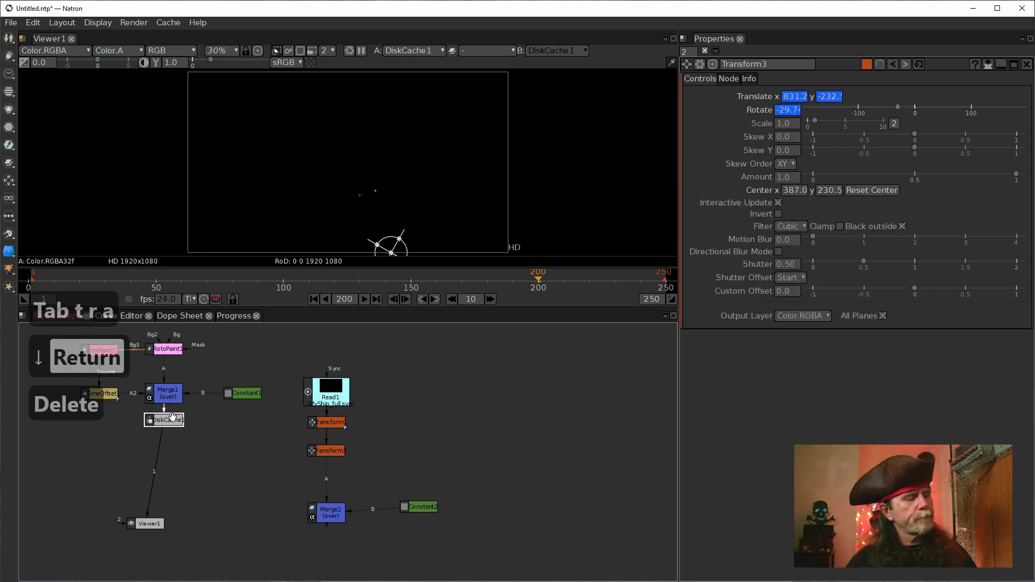
key("Tab")
type("track")
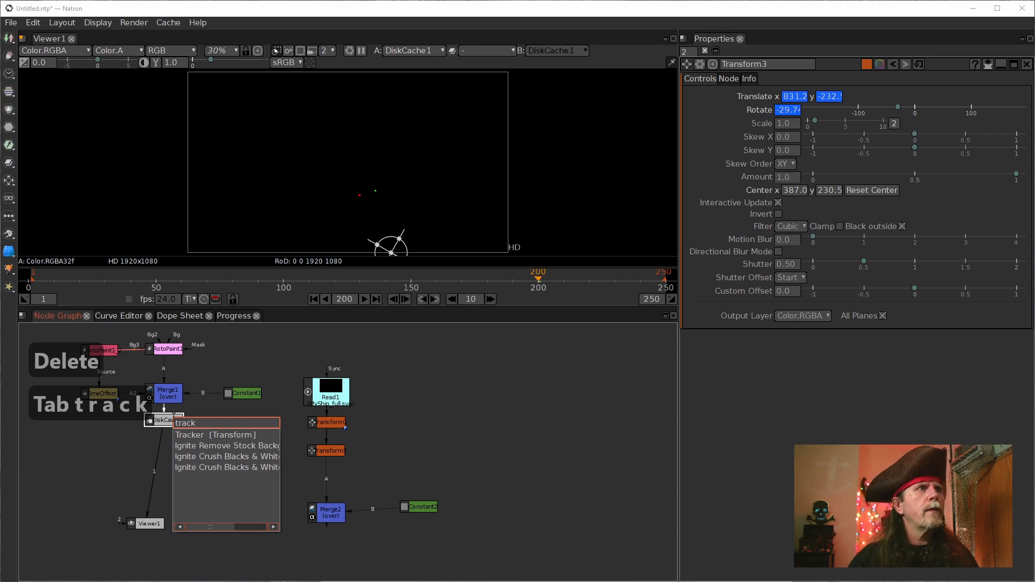
key("Return")
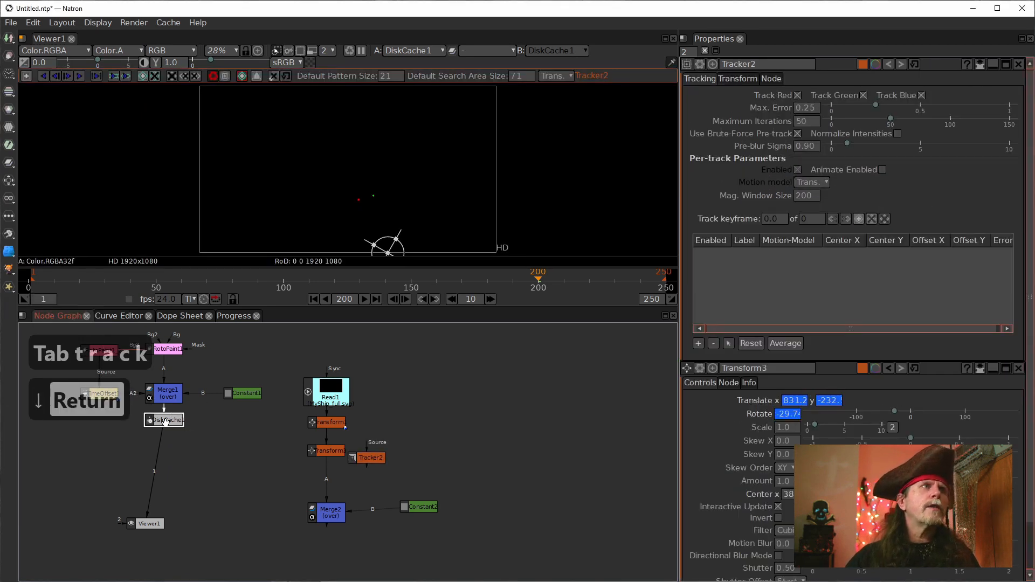
left_click_drag(184, 488, 181, 484)
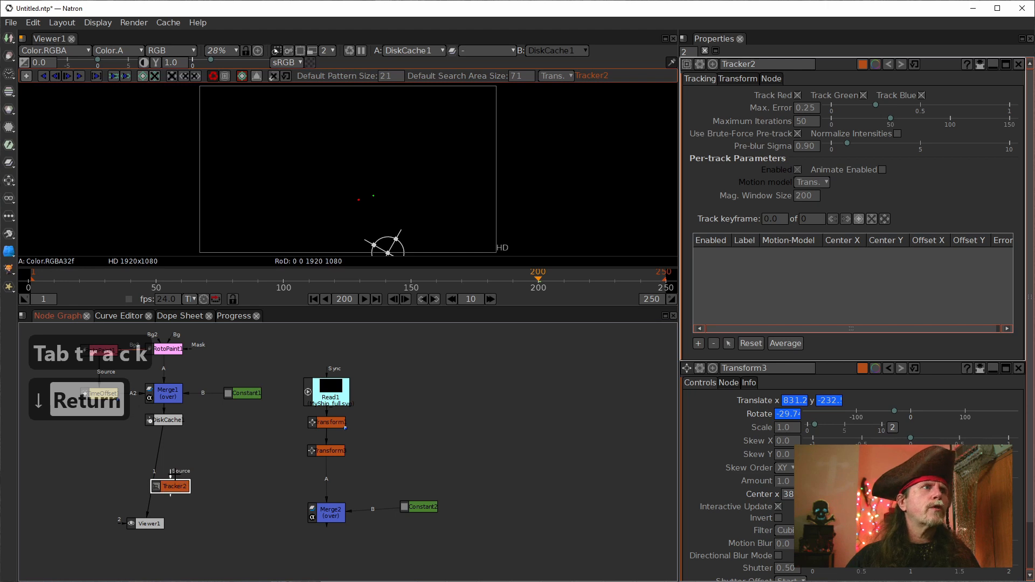
left_click_drag(155, 422, 167, 418)
left_click_drag(170, 477, 165, 423)
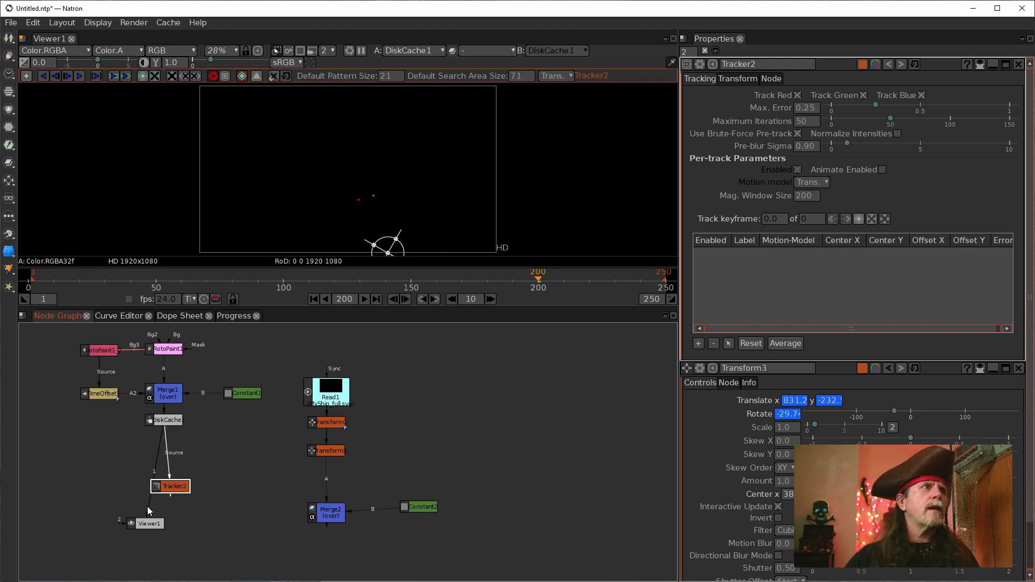
left_click_drag(166, 488, 159, 450)
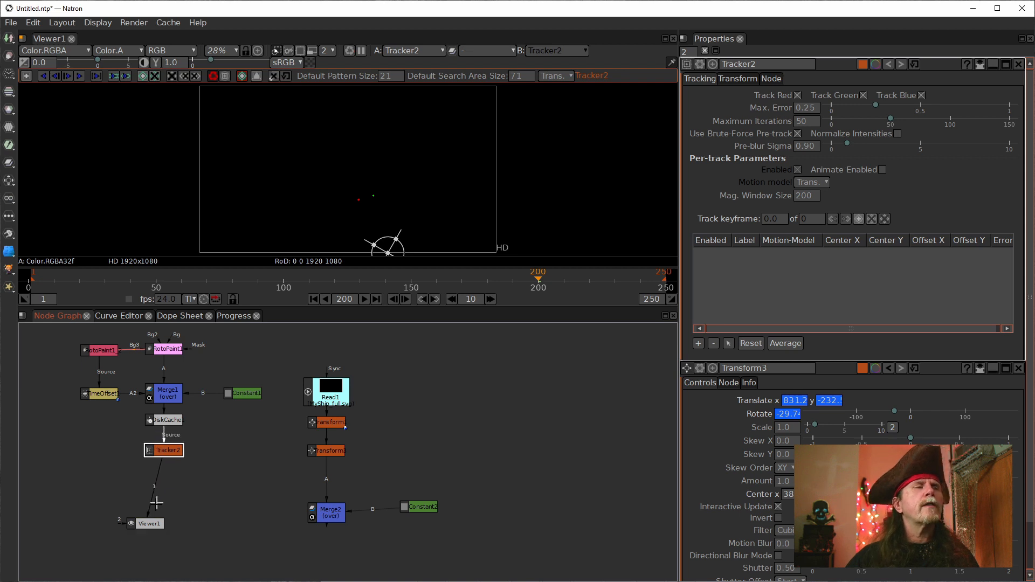
left_click_drag(144, 523, 175, 521)
left_click(160, 452)
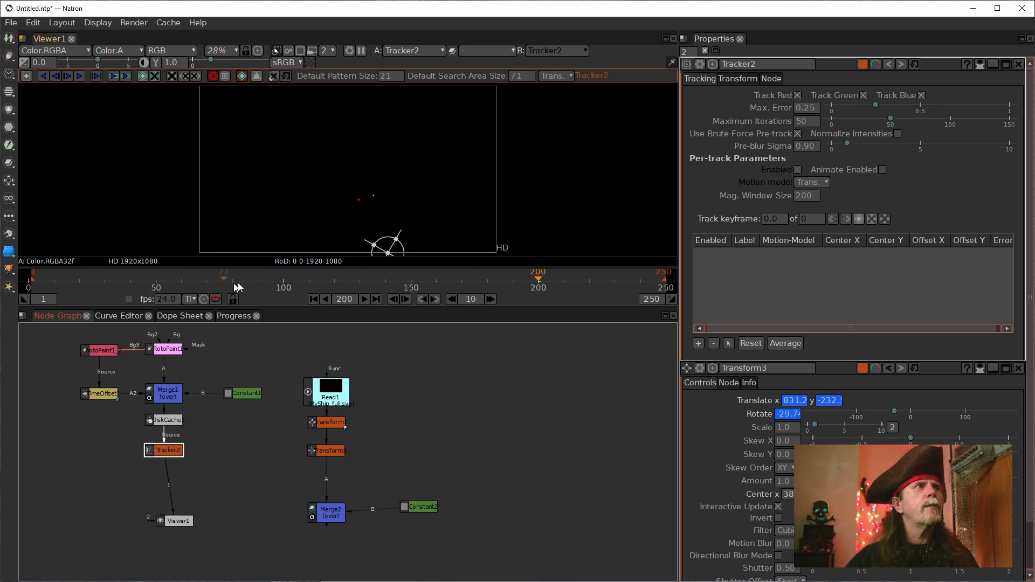
Step: Return to frame 1 and close Transform3's properties, keeping Tracker2's tracking settings open
left_click(313, 299)
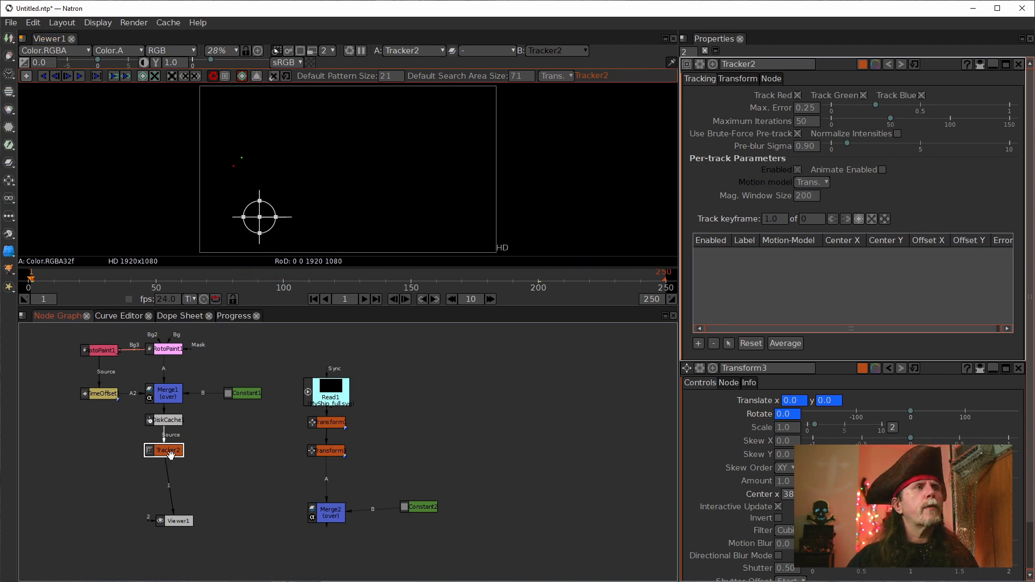
left_click(736, 81)
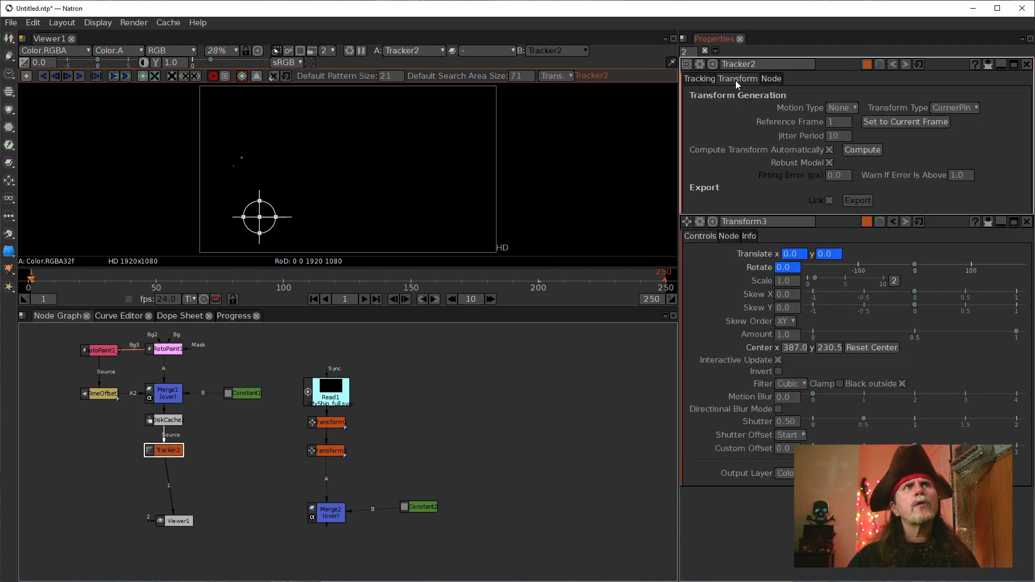
left_click(701, 81)
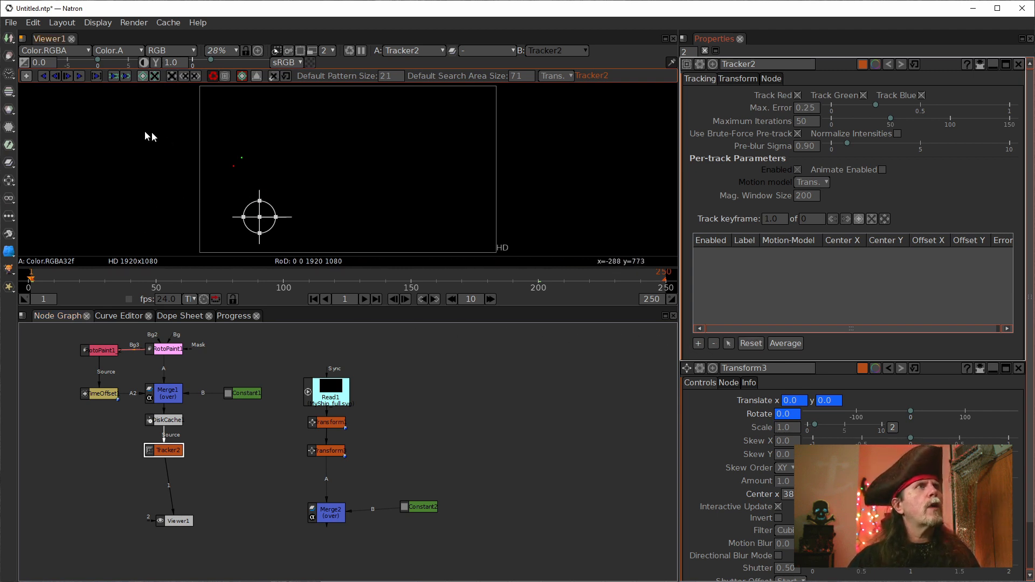
scroll(258, 184, "up", 7)
left_click_drag(194, 156, 264, 192)
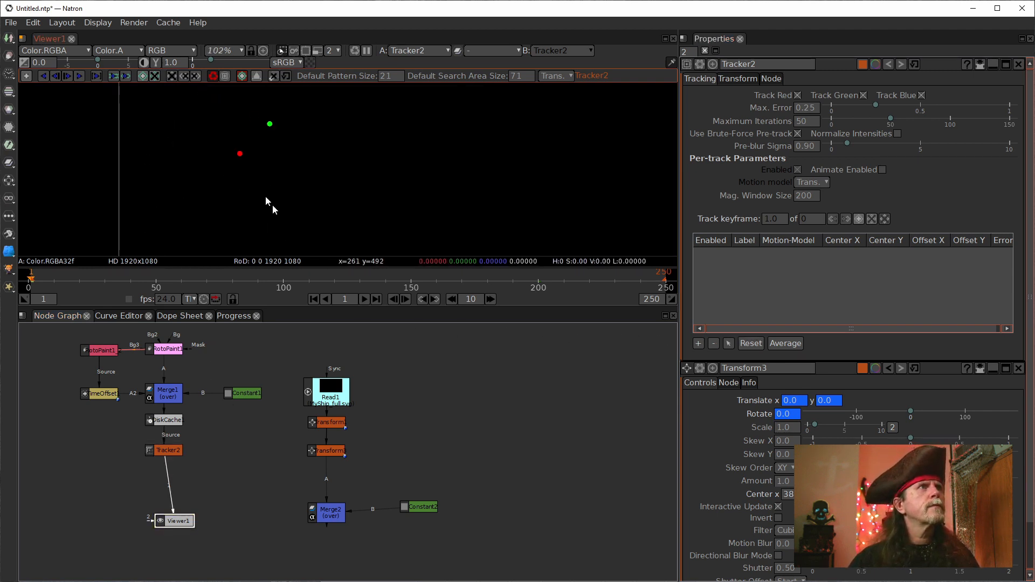
left_click(1018, 369)
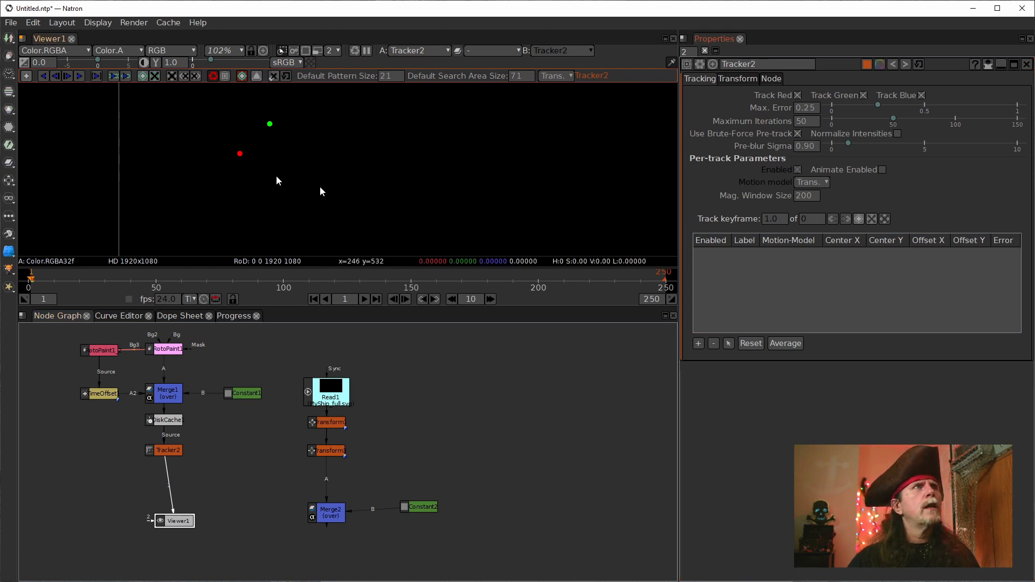
Step: Add one track centred on the red dot and a second on the green dot in Tracker2 at frame 1
left_click(26, 76)
scroll(243, 162, "up", 5)
left_click_drag(268, 179, 288, 195)
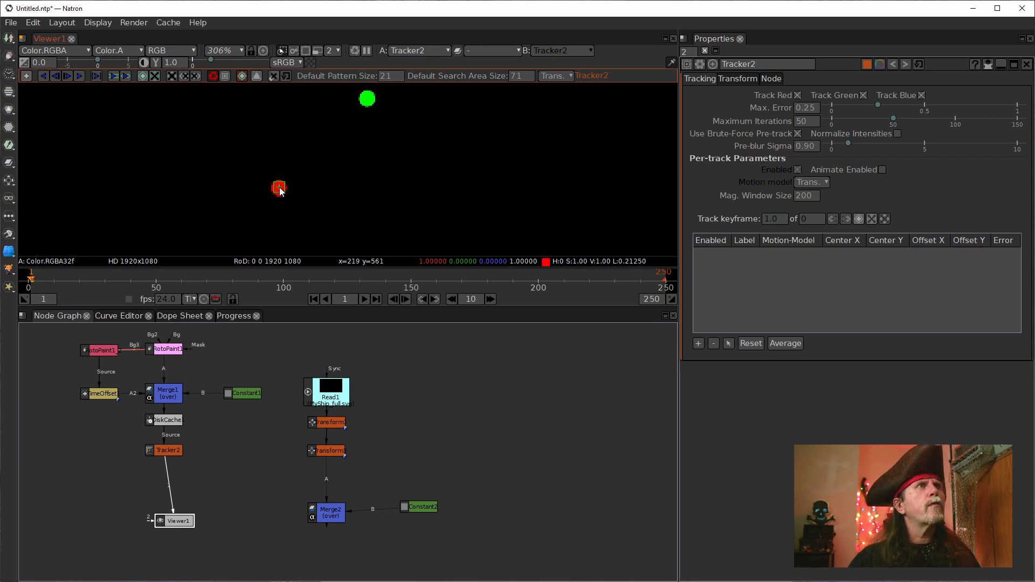
left_click(278, 188)
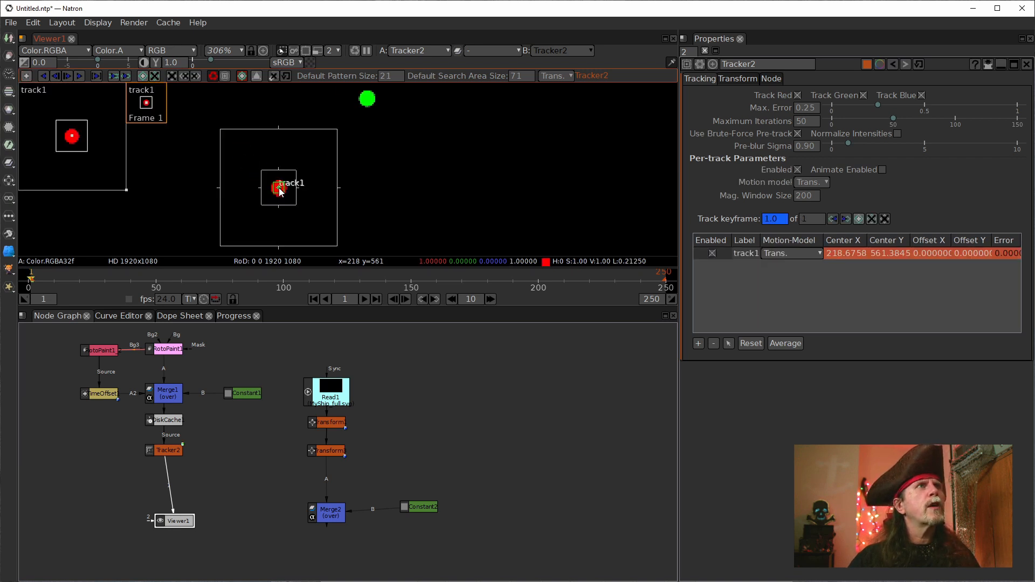
left_click(367, 100)
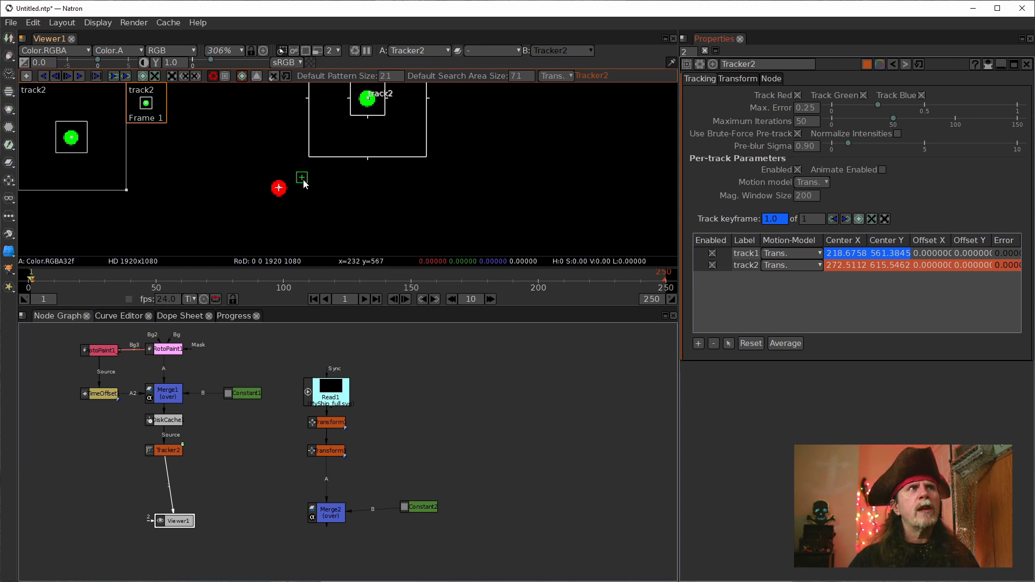
left_click(27, 77)
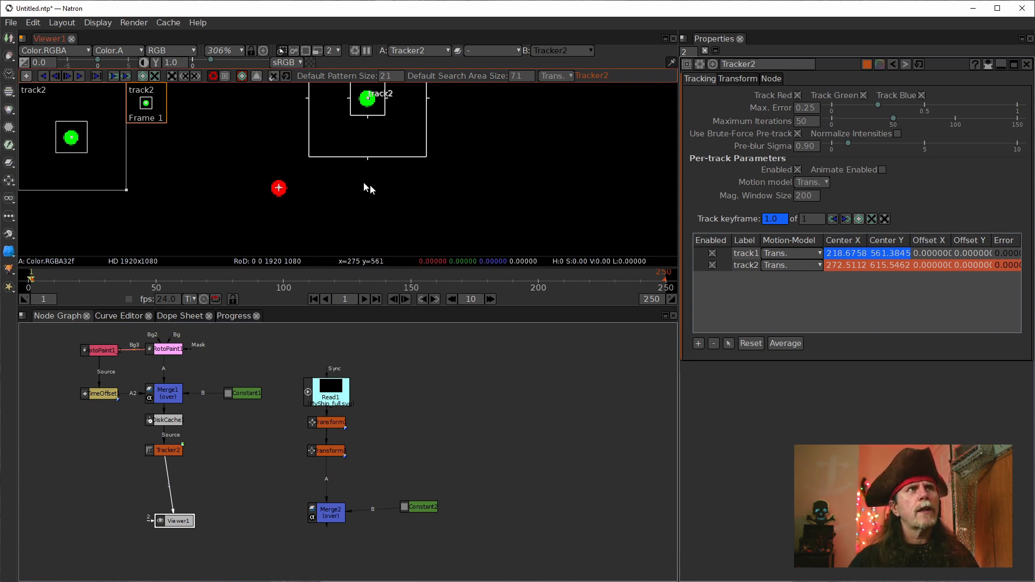
Step: Track only track1, the red dot, forward from frame 1 to frame 250, then return to the node graph
left_click(746, 254)
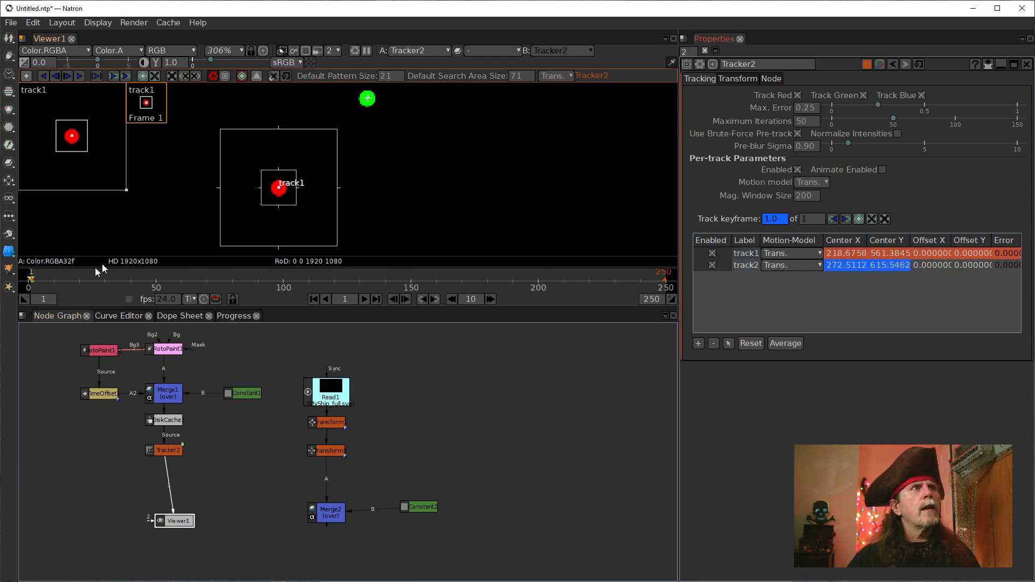
left_click(76, 76)
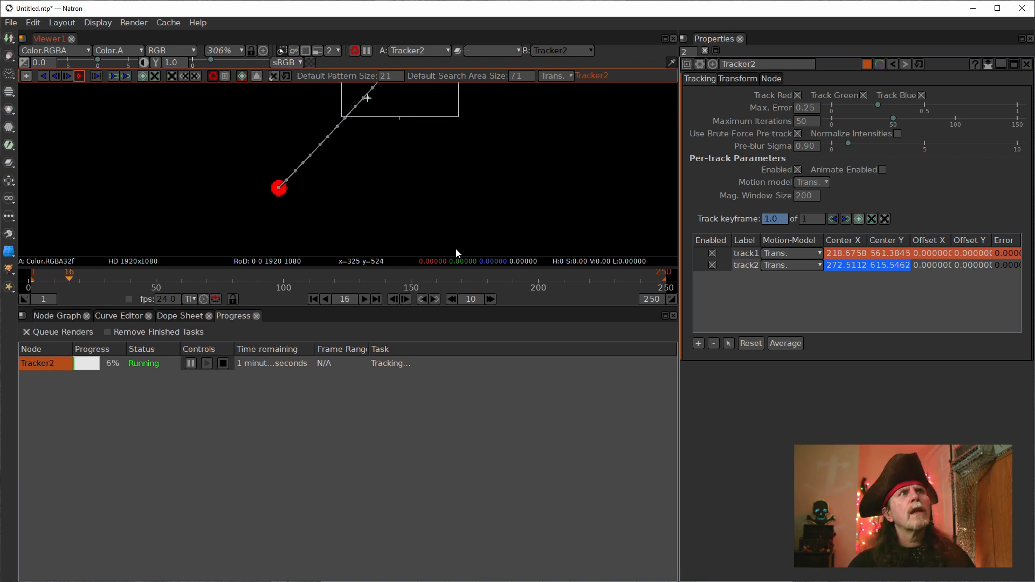
scroll(401, 207, "down", 4)
scroll(399, 207, "down", 9)
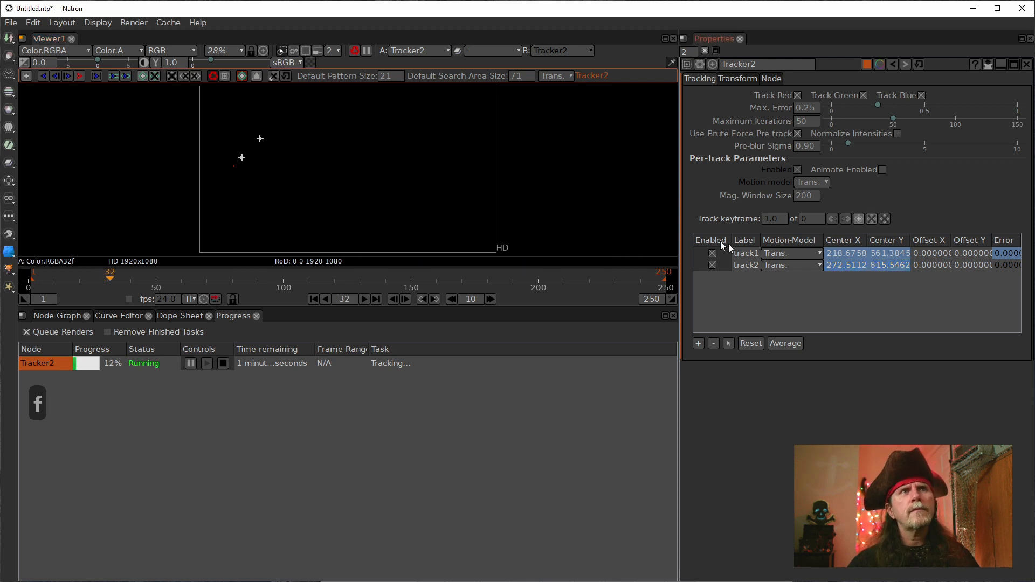
left_click(750, 254)
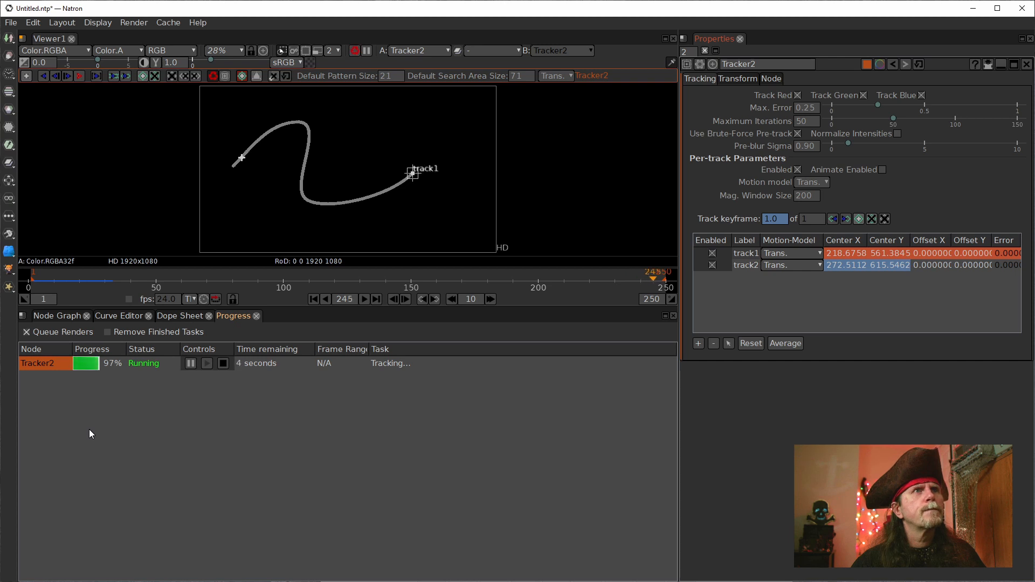
left_click(53, 317)
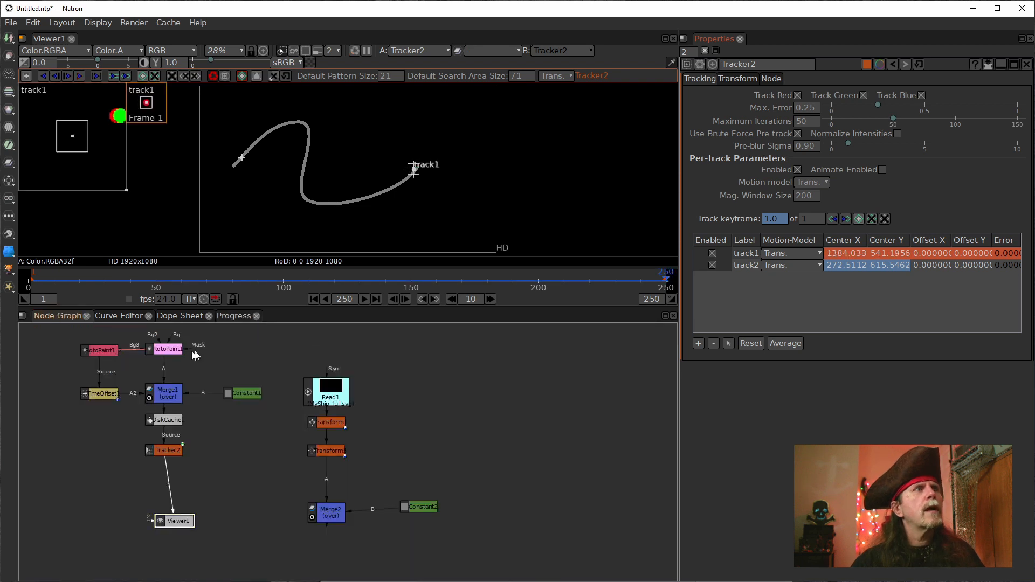
Step: Try to track track2, the green dot, forward from frame 1 to frame 250
left_click(746, 266)
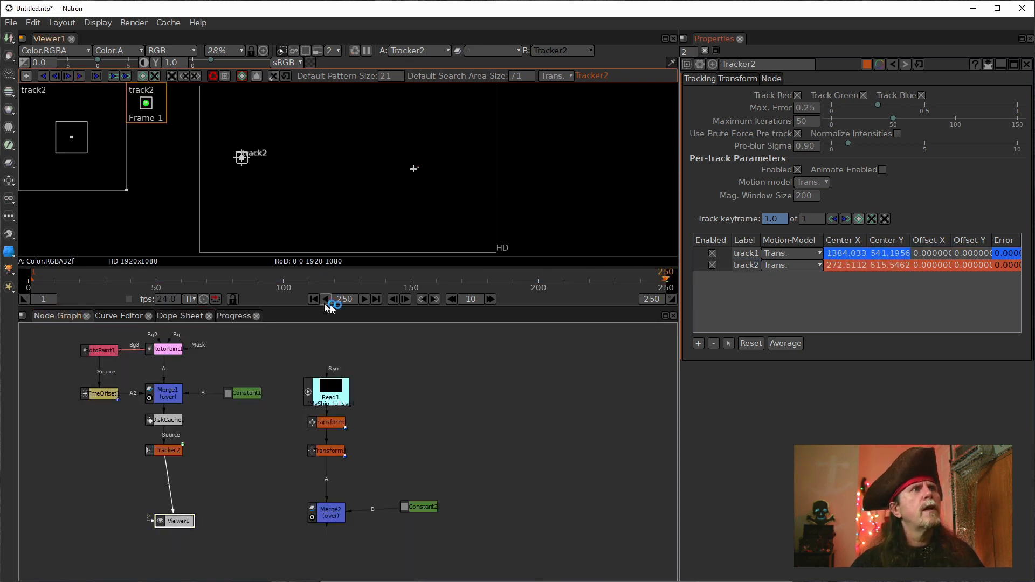
left_click(67, 76)
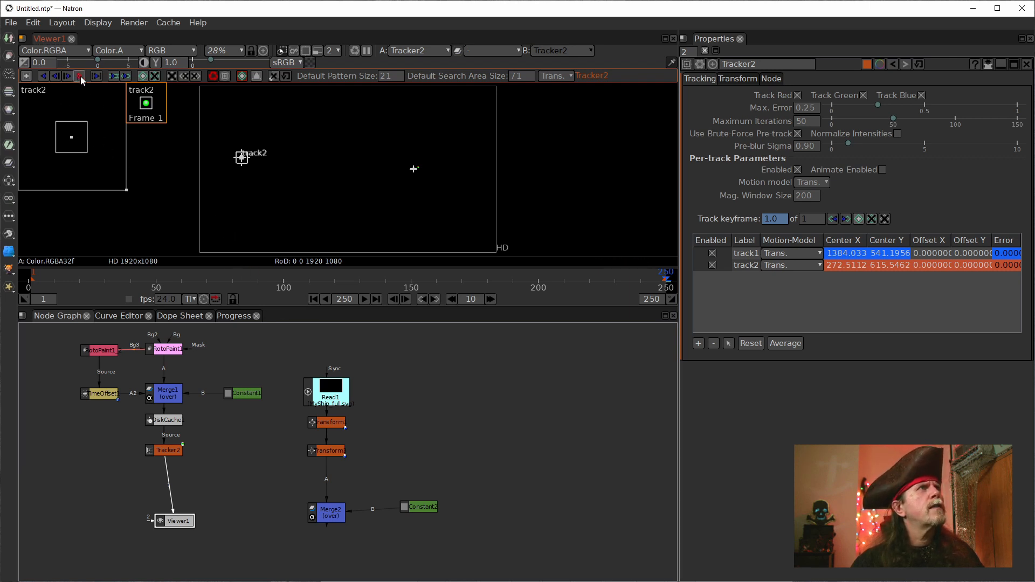
left_click(316, 301)
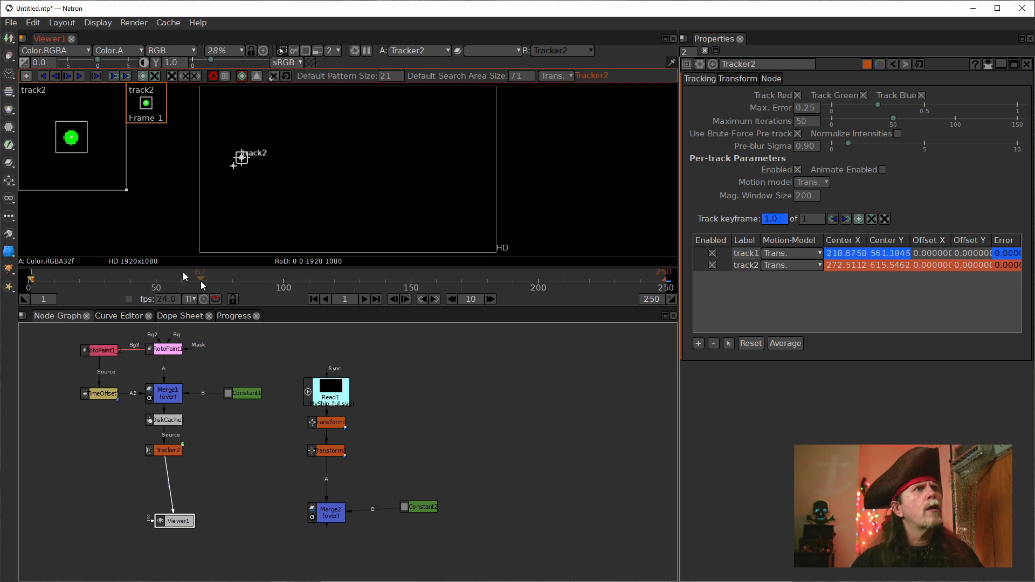
left_click(79, 75)
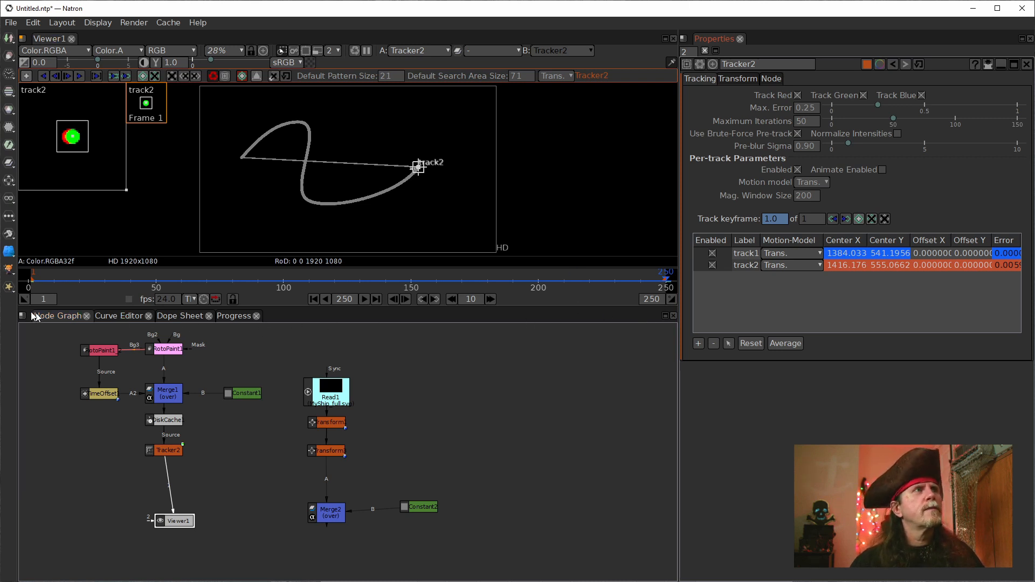
Step: Go back to frame 1 and remove track2 from Tracker2's track list
left_click(313, 298)
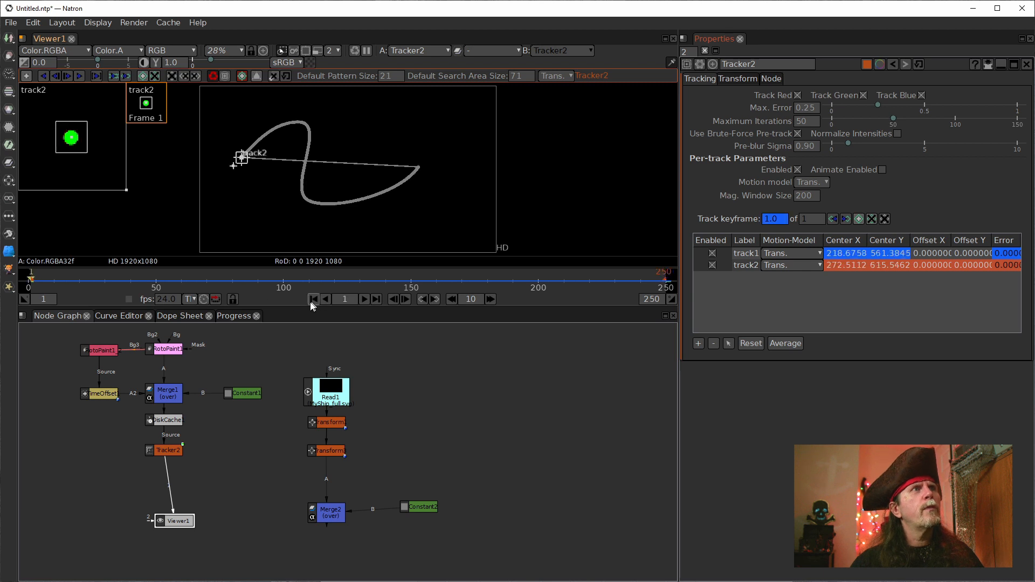
left_click(746, 265)
left_click(714, 345)
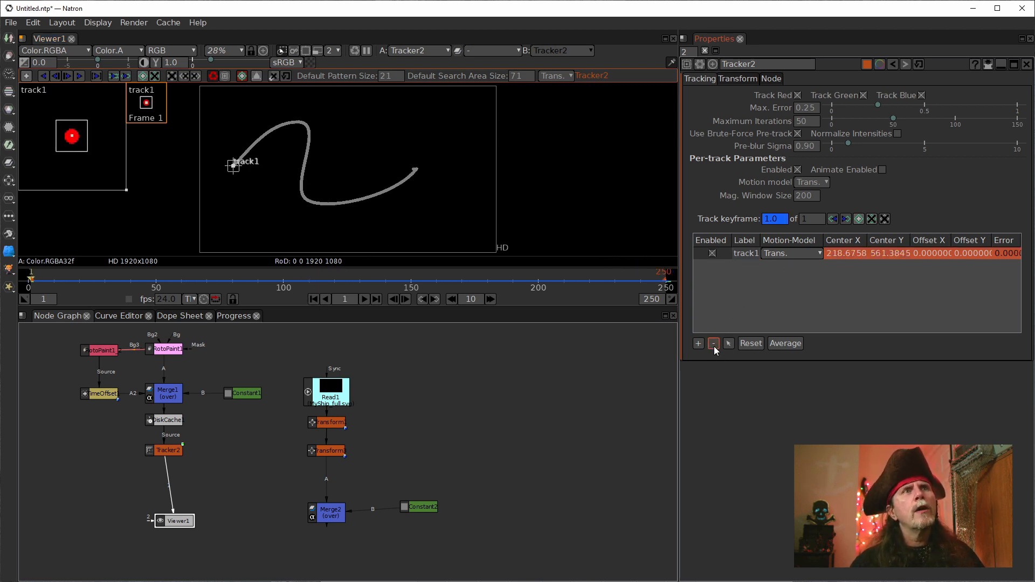
Step: Add a new track to Tracker2 and centre it on the green dot at frame 1, at about x 272, y 615
left_click(697, 345)
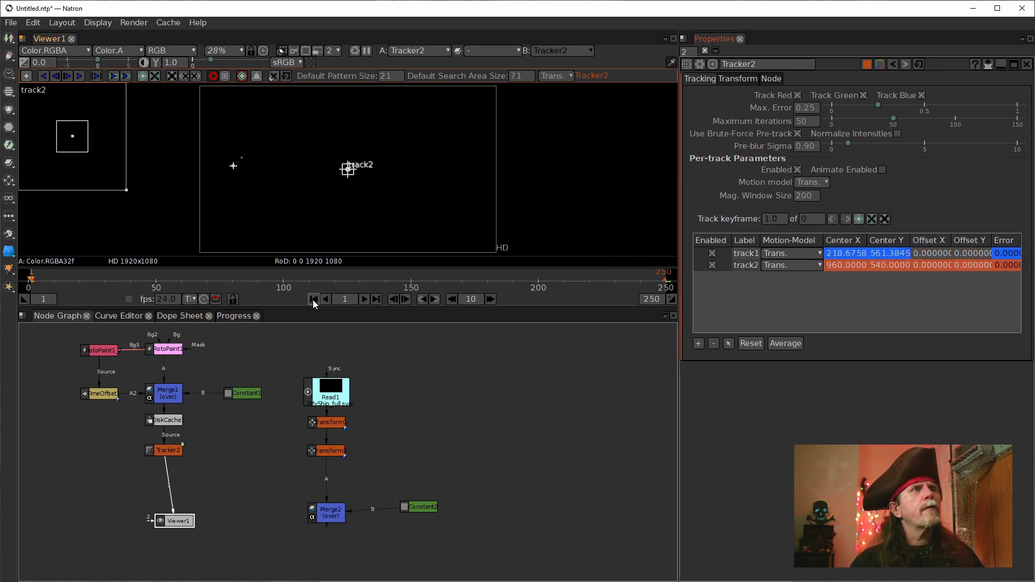
left_click_drag(348, 172, 241, 163)
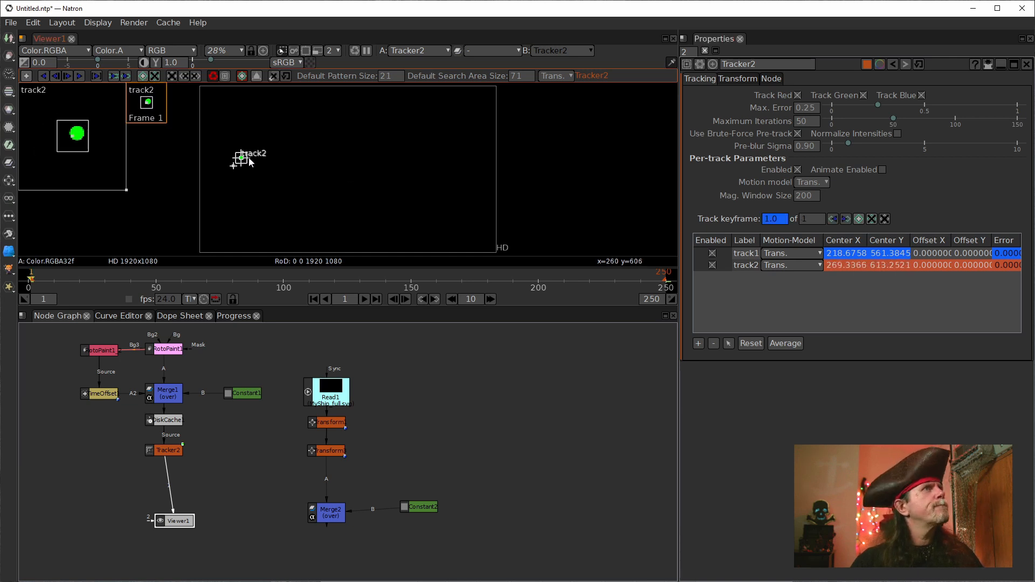
scroll(271, 165, "up", 10)
mouse_move(259, 137)
left_mouse_down()
mouse_move(309, 186)
mouse_move(285, 186)
left_mouse_up()
Step: Track only the new track2 forward from frame 1 along the timeline
left_click(738, 264)
scroll(209, 184, "down", 10)
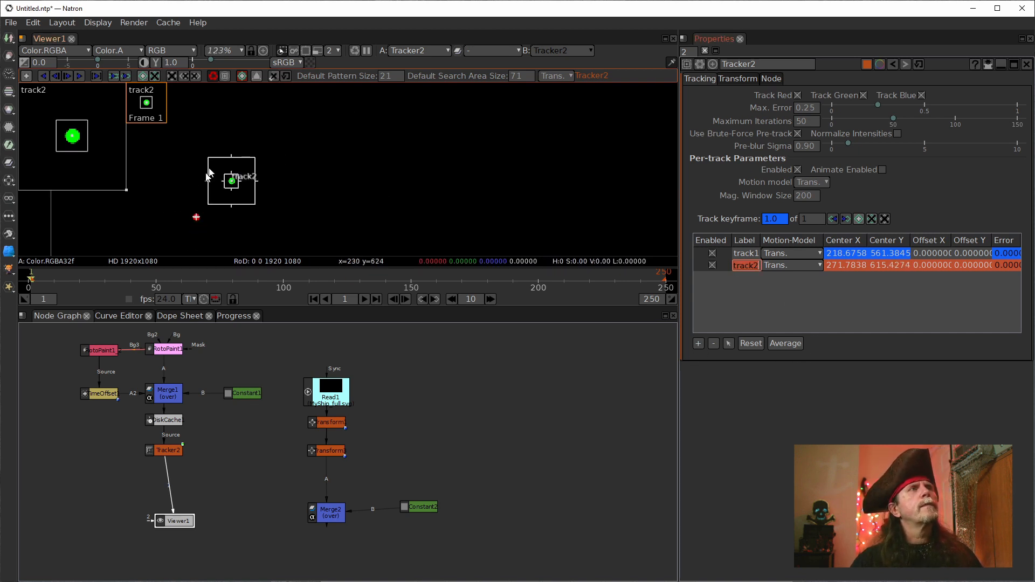
left_click(67, 76)
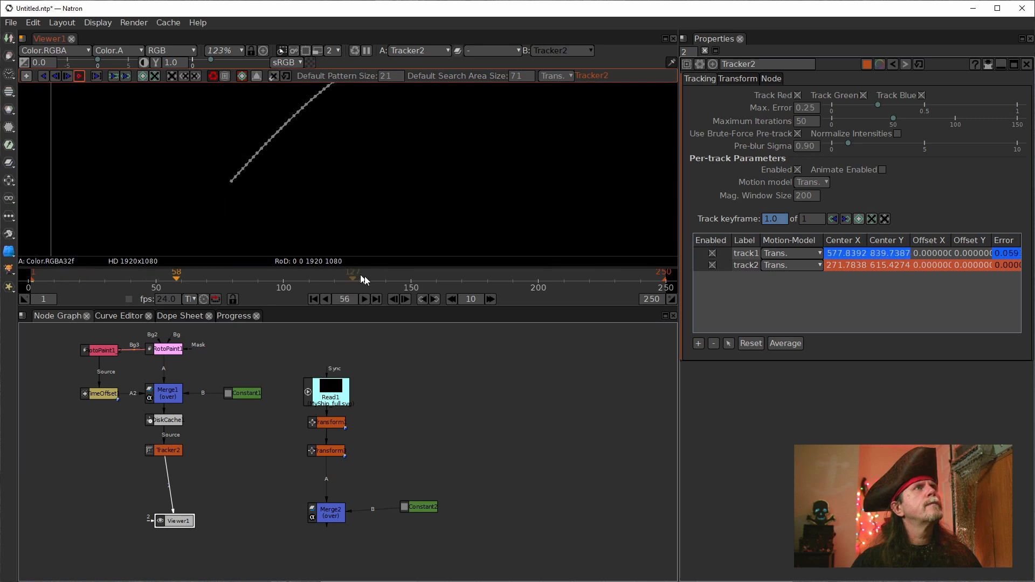
Step: Return to frame 1 and reconnect Viewer1 from Tracker2 to Merge2, with Tracker2's transform settings open
scroll(421, 175, "down", 7)
scroll(419, 186, "down", 4)
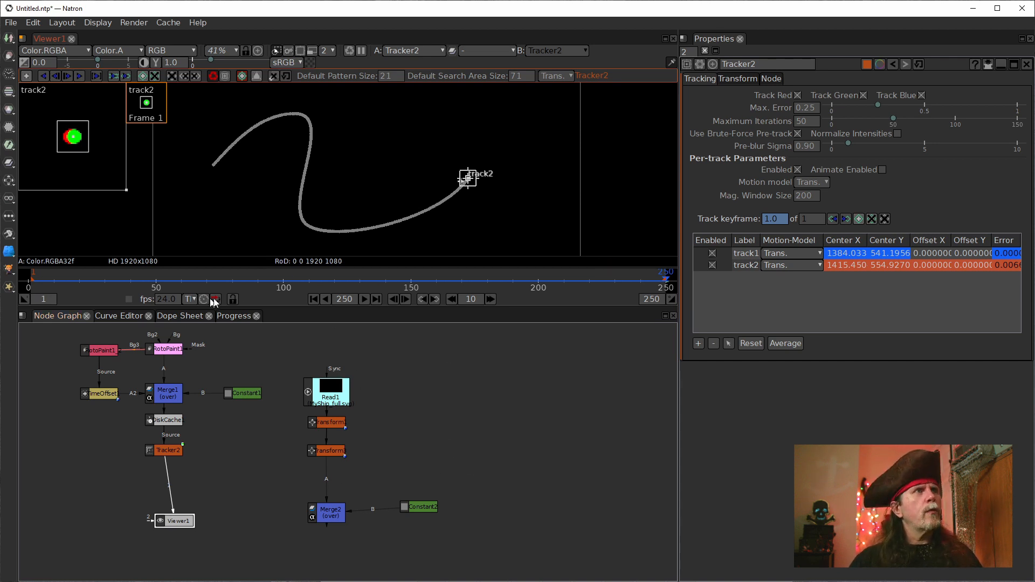
left_click(314, 299)
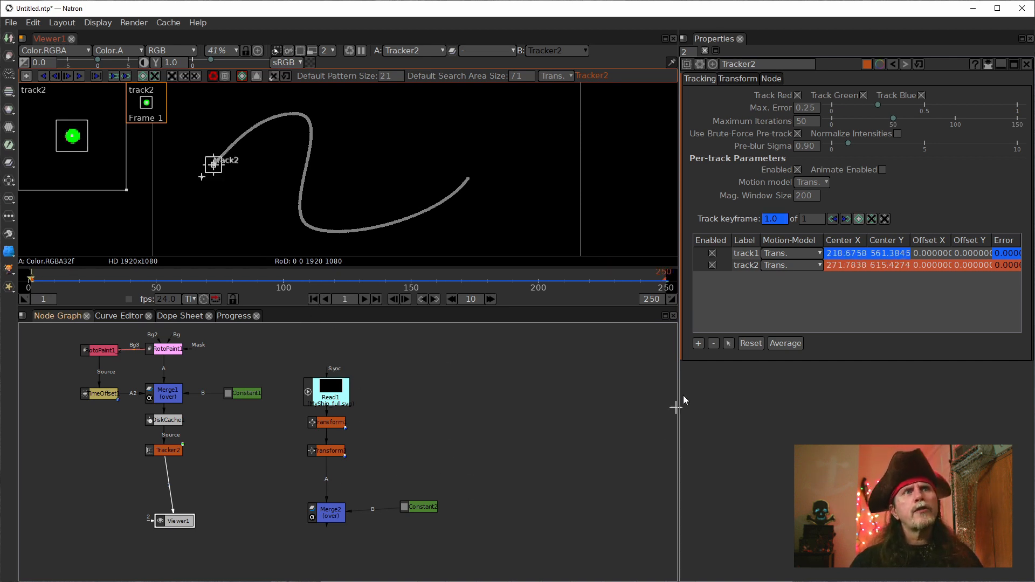
left_click(742, 81)
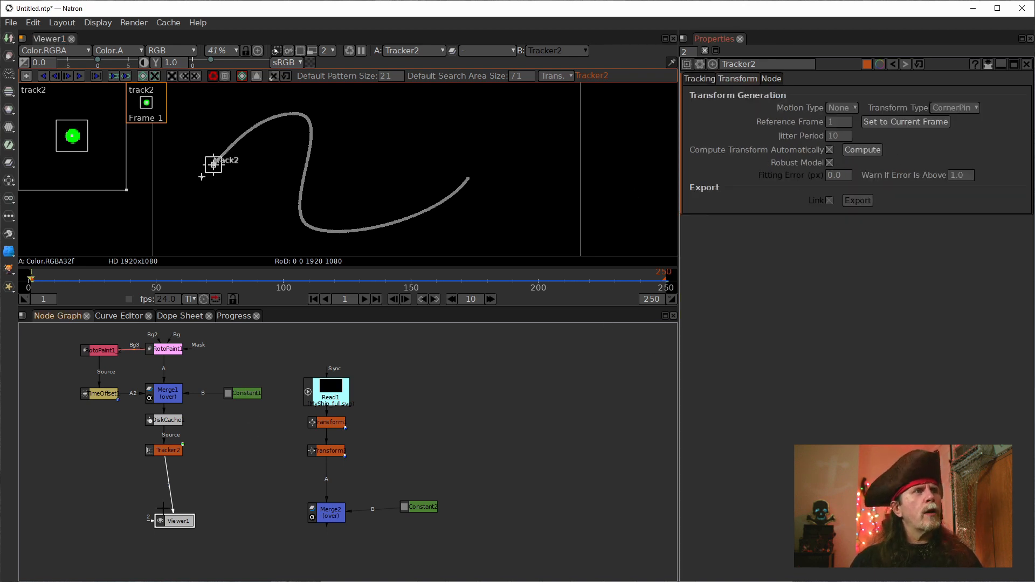
left_click_drag(168, 505, 339, 517)
left_click_drag(178, 521, 332, 547)
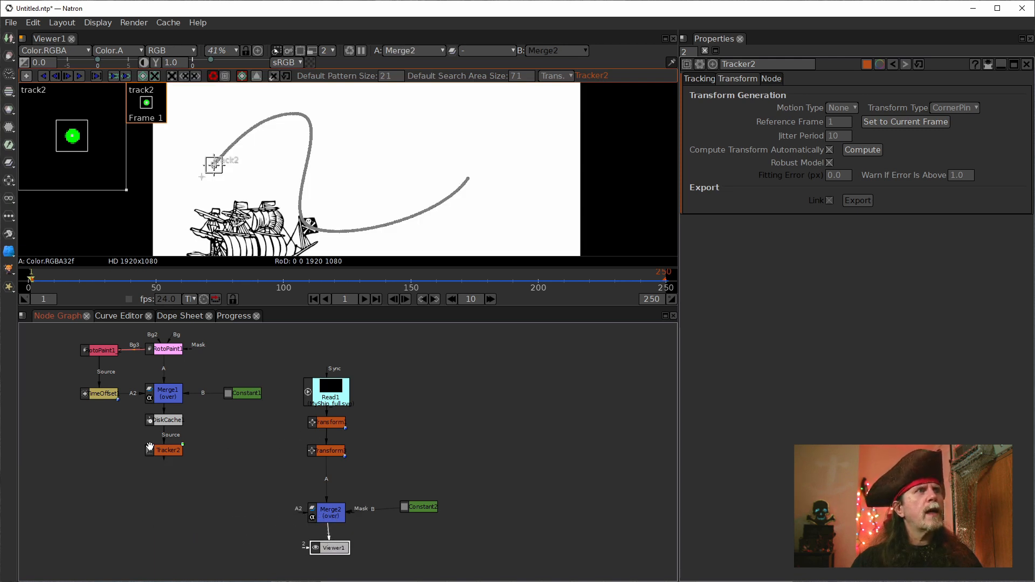
Step: Set Tracker2's transform type to Transform and its motion type to Stabilize
left_click(166, 450)
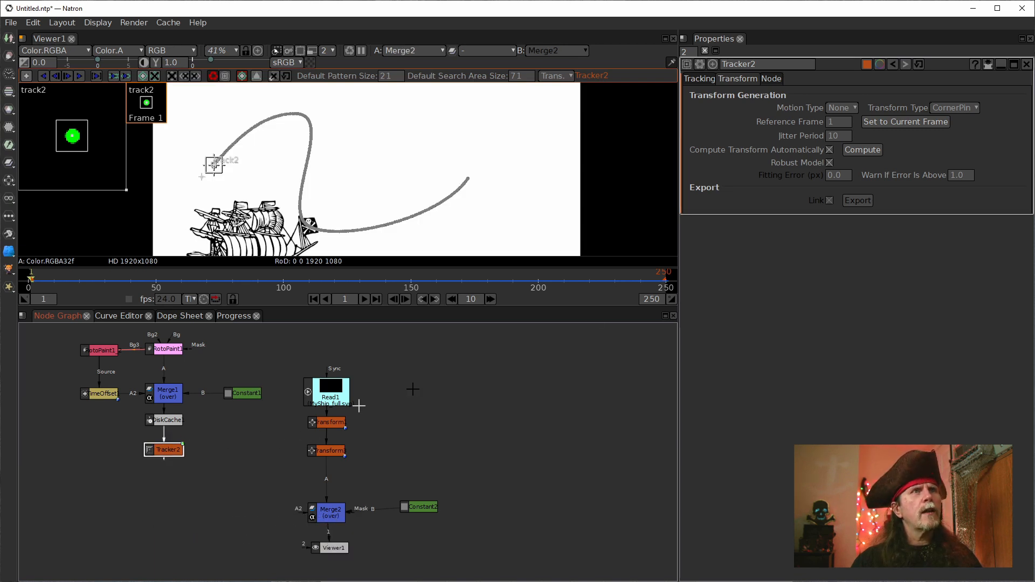
left_click(951, 109)
left_click(952, 125)
left_click(848, 109)
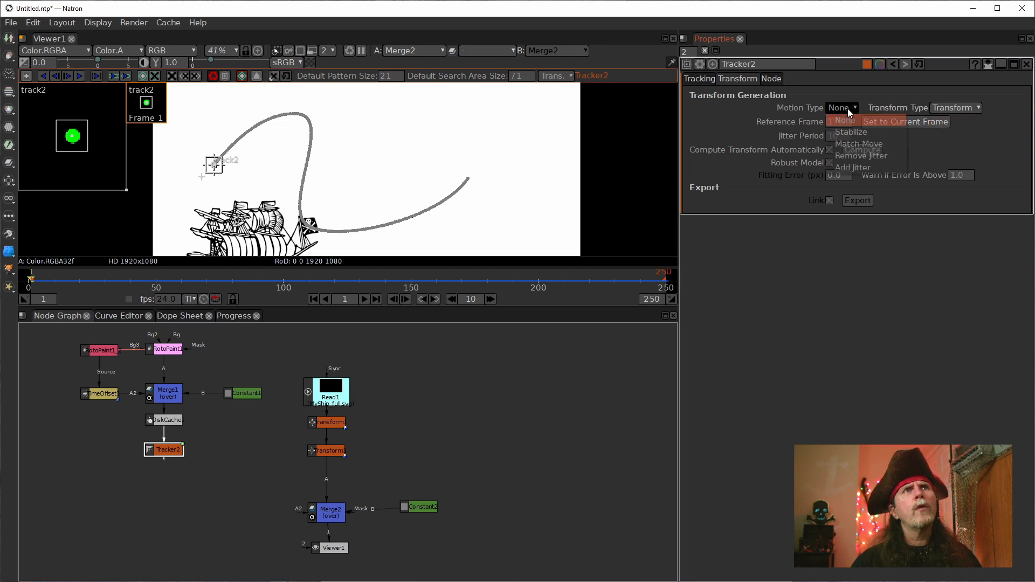
left_click(847, 135)
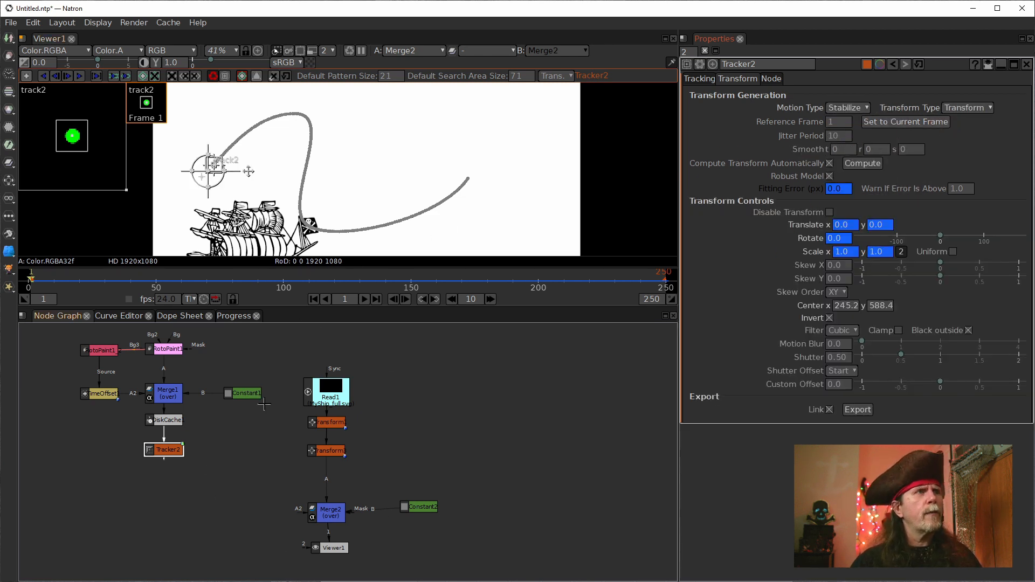
Step: Scale the pirate ship to 0.5 in Transform1, the first Transform node below Read1
double_click(330, 452)
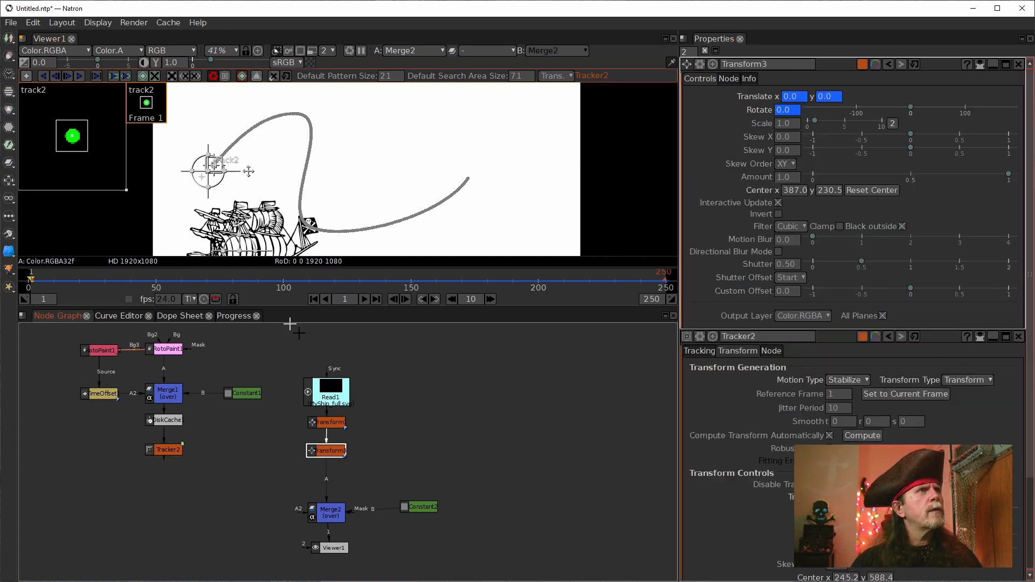
left_click_drag(373, 231, 375, 179)
left_click(375, 179)
key("f")
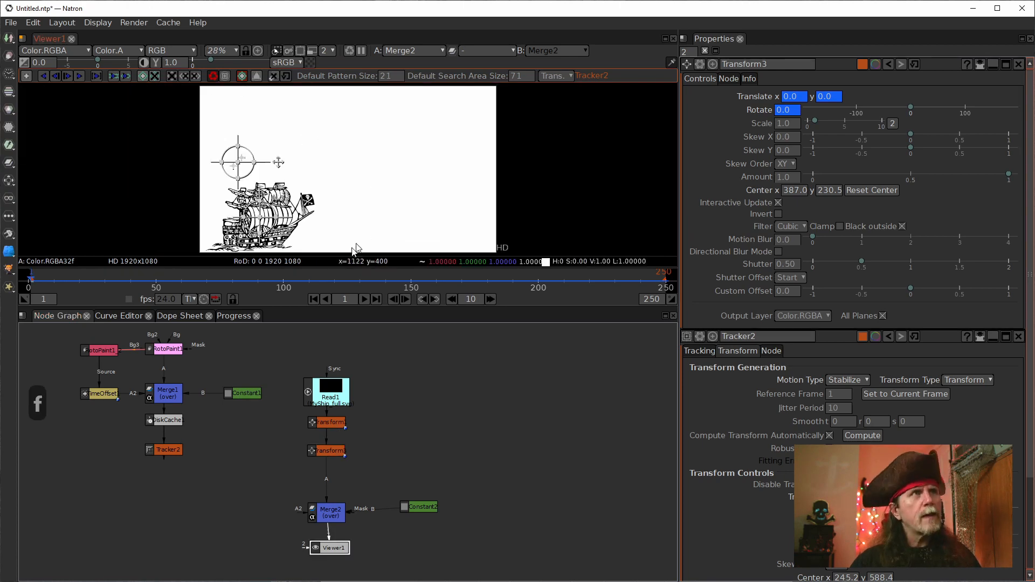
left_click(178, 451)
left_click(329, 423)
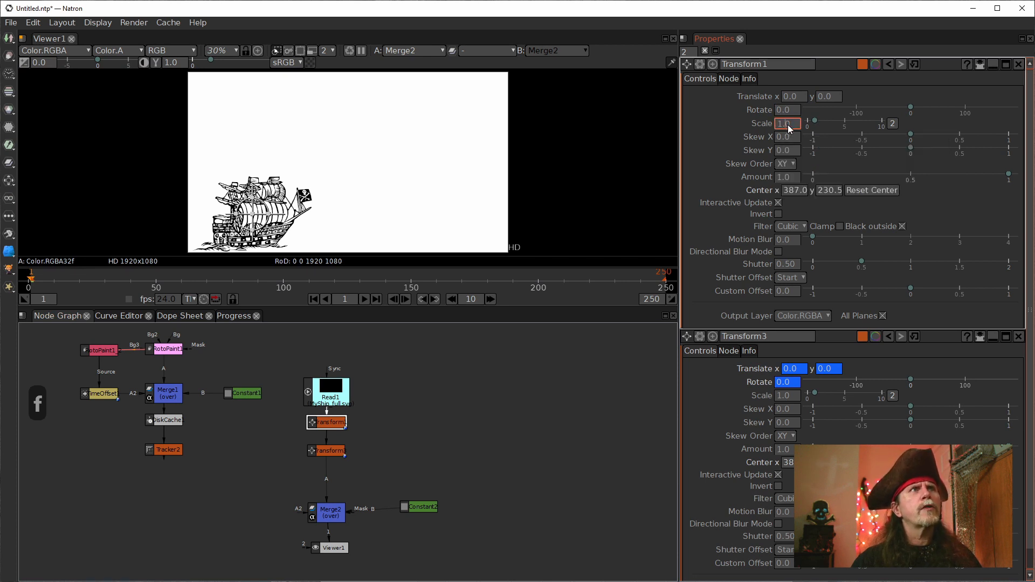
scroll(788, 124, "down", 4)
scroll(787, 124, "down", 1)
Step: Reset all of Transform3's parameters to their defaults, clearing its animated Translate and Rotate values
left_click(168, 455)
left_click(327, 451)
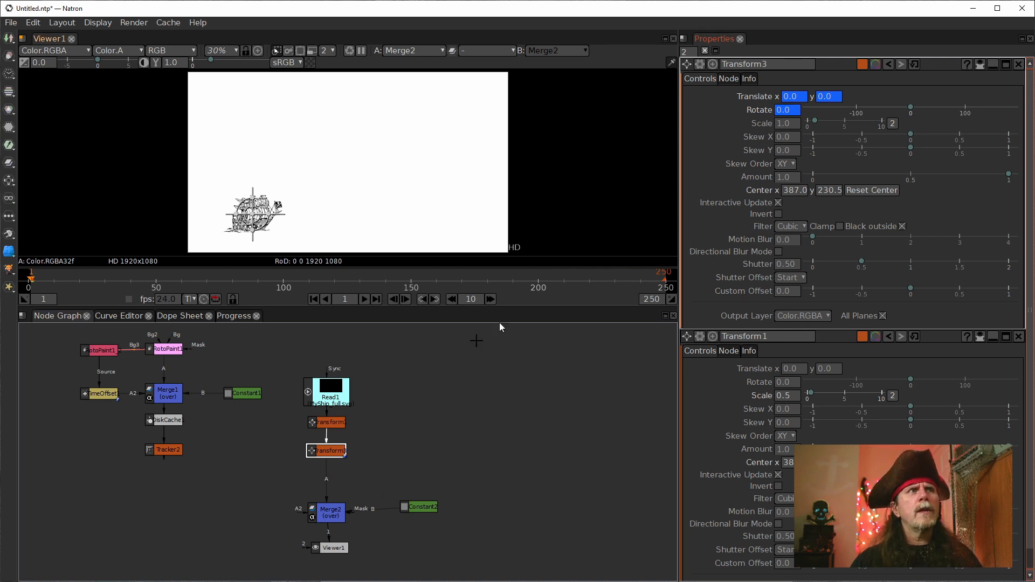
right_click(794, 96)
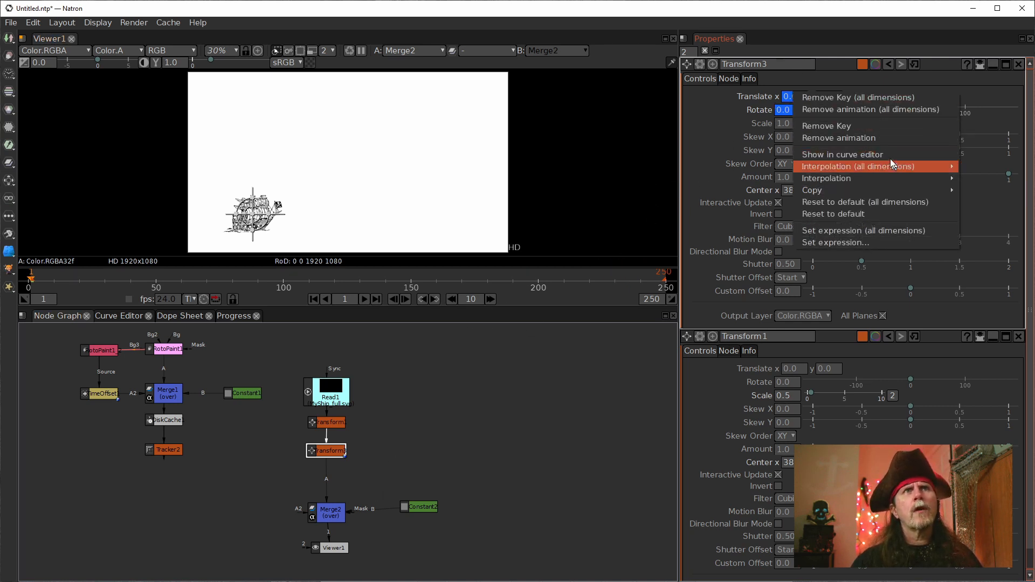
left_click(935, 80)
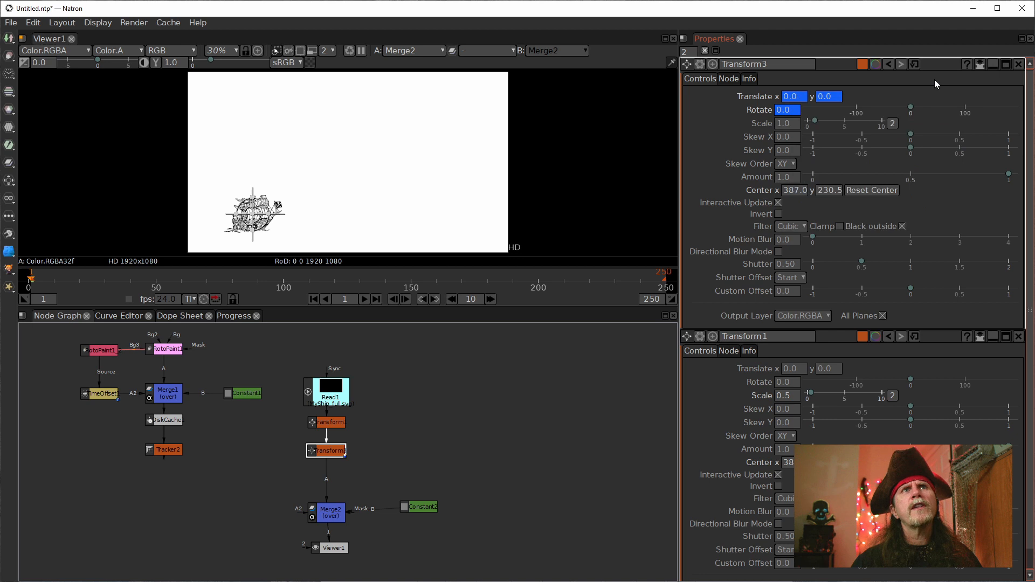
left_click(911, 67)
Step: Link Transform3's Translate x, Translate y and Rotate to the matching Tracker2 values, and play the animation to check the ship's motion
double_click(164, 449)
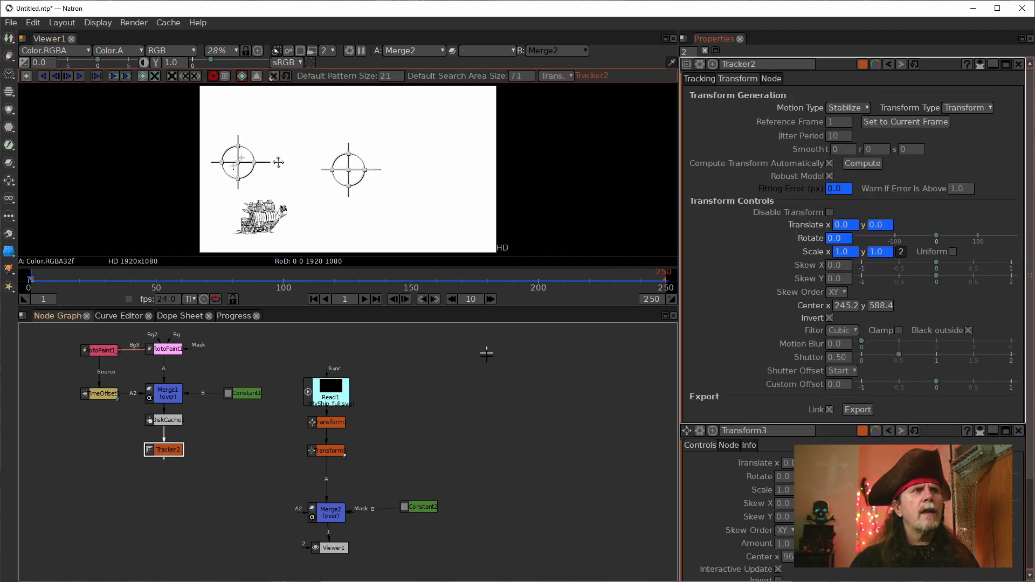
left_click(982, 65)
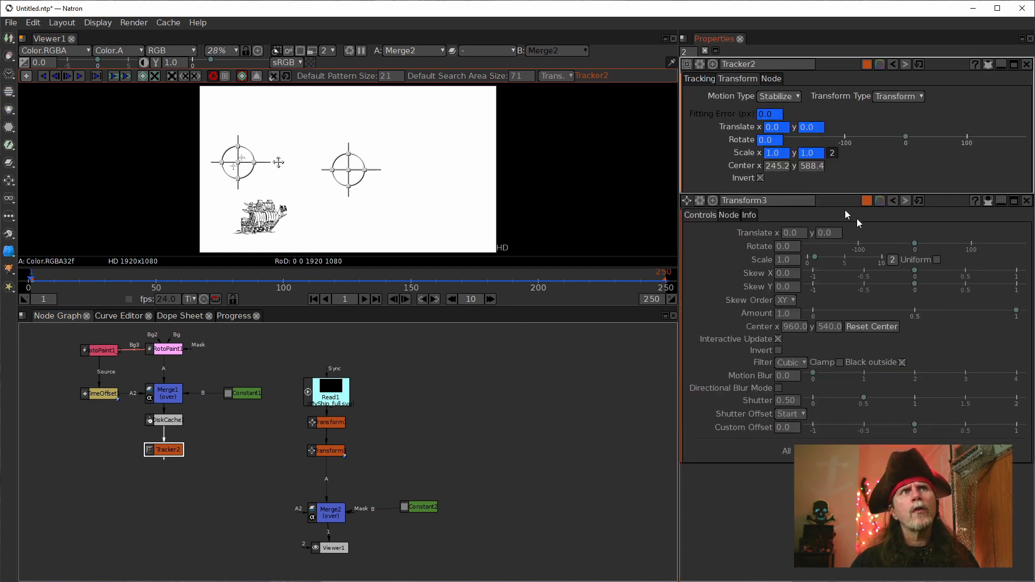
left_click_drag(774, 127, 794, 232)
left_click_drag(821, 128, 825, 232)
left_click_drag(765, 141, 783, 247)
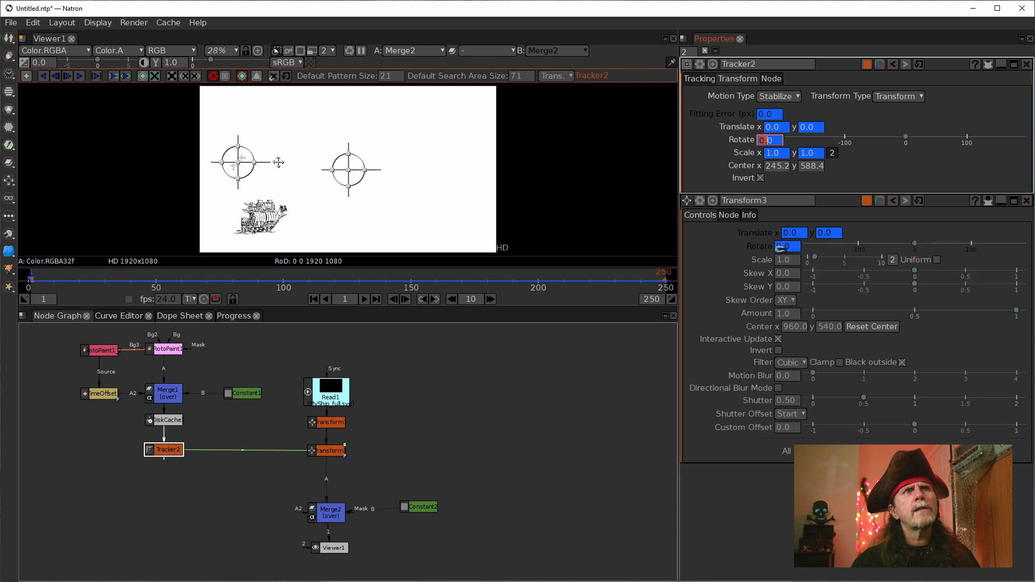
left_click(364, 301)
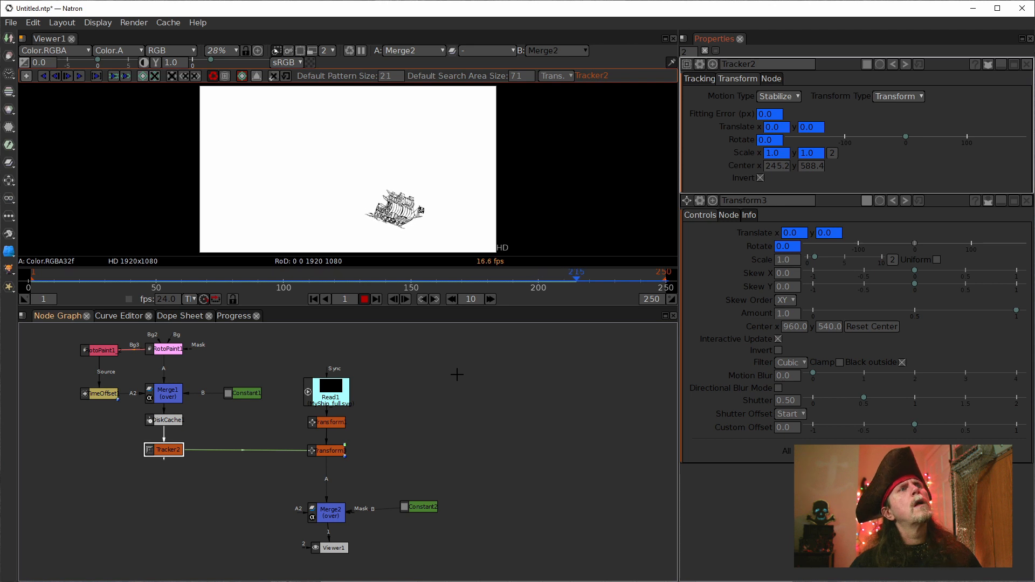
left_click(364, 298)
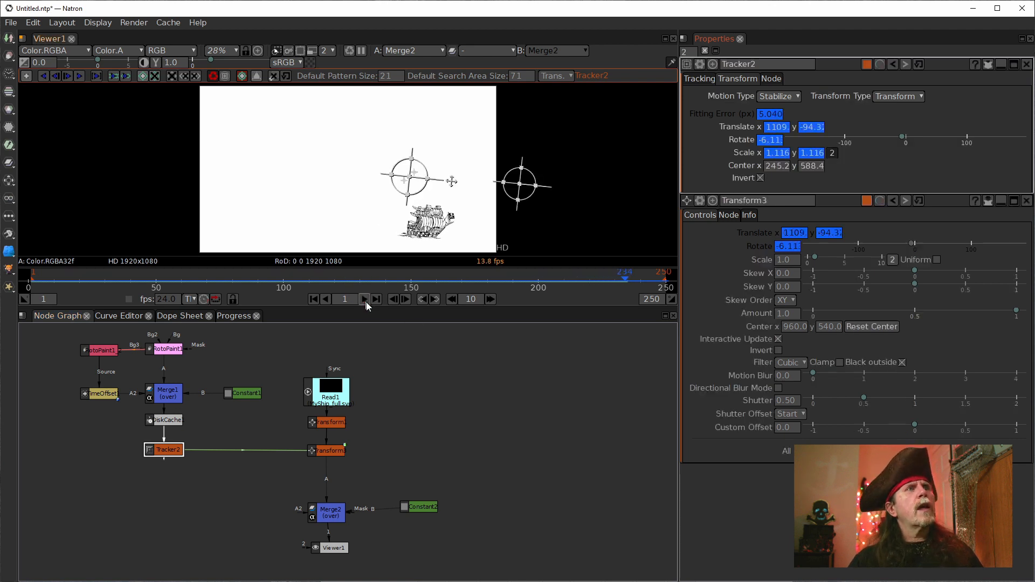
Step: Set Transform1's scale to 1
double_click(332, 421)
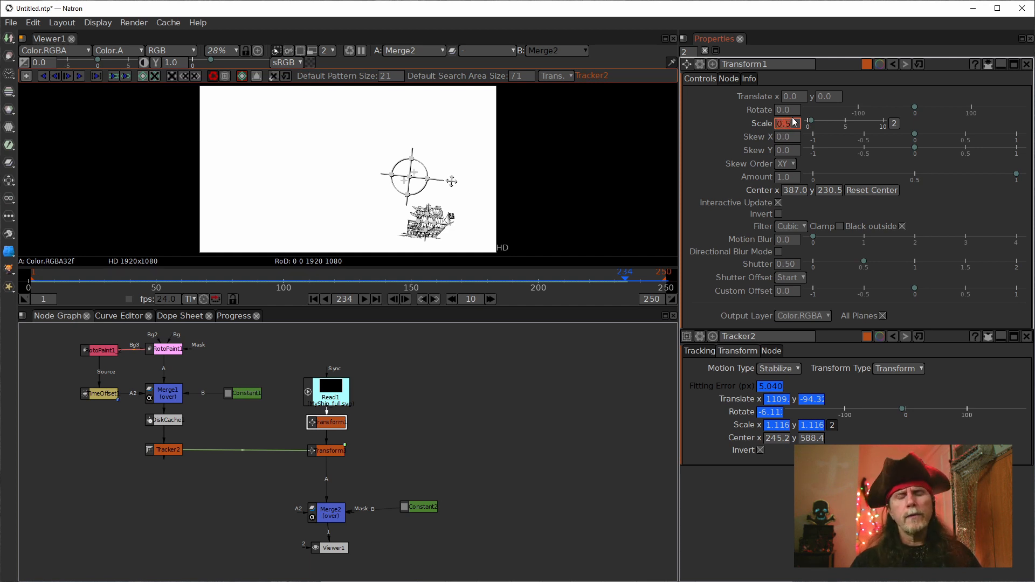
type("0")
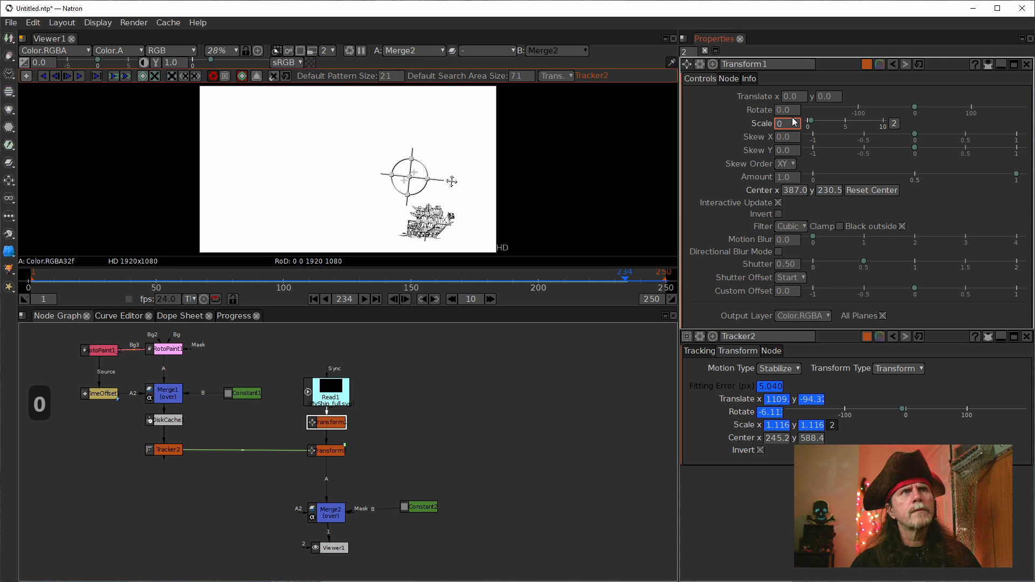
key("Return")
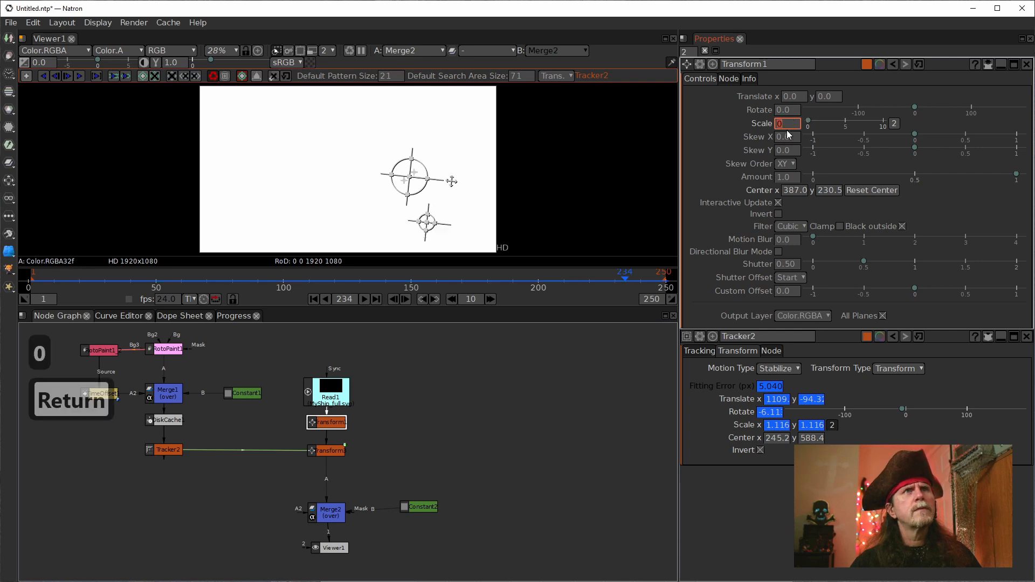
type("1")
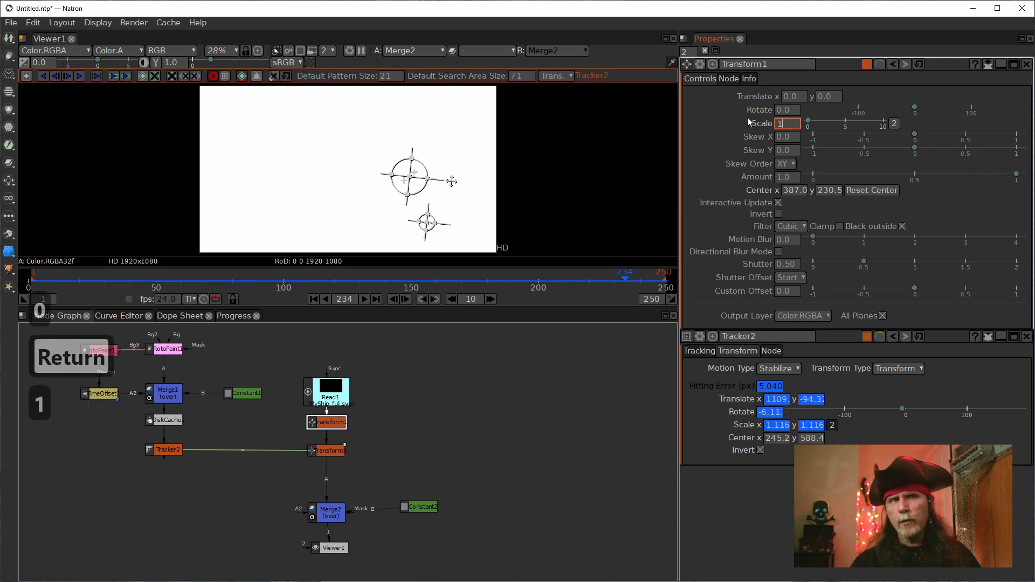
key("Return")
Step: Play the animation from frame 1 and stop it at frame 58 to examine the ship at the frame's upper edge
left_click(313, 299)
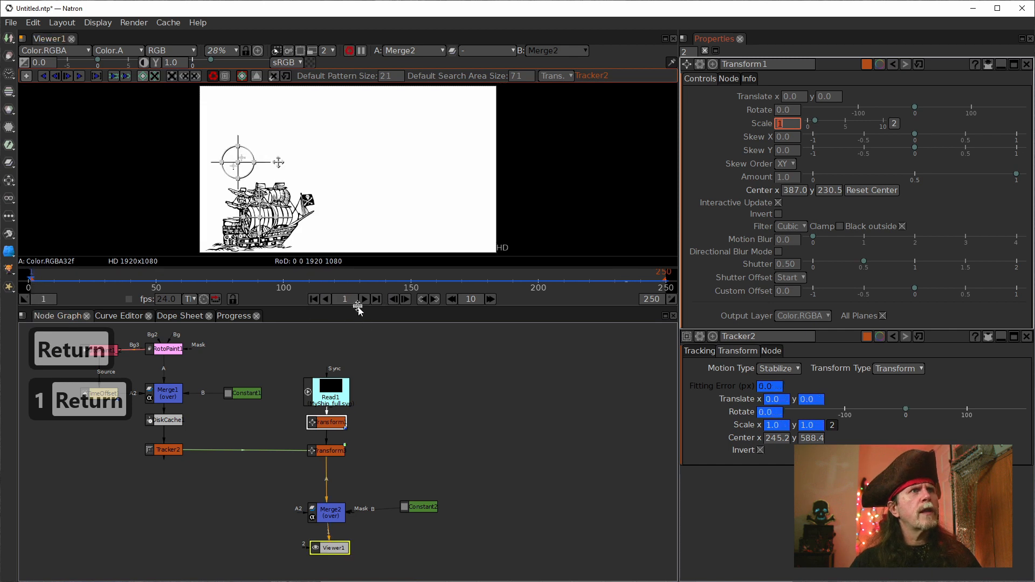
left_click(364, 299)
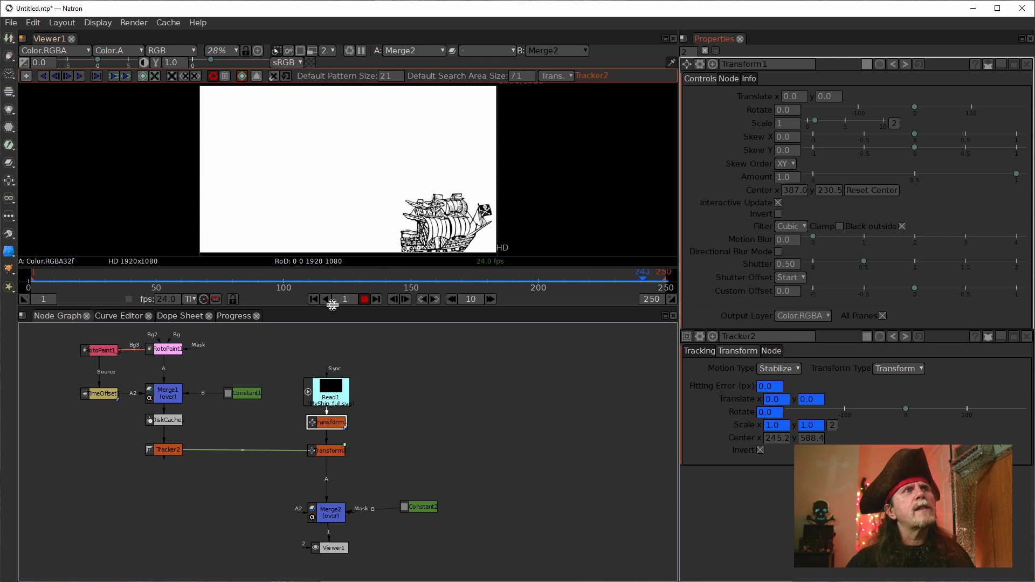
left_click(364, 299)
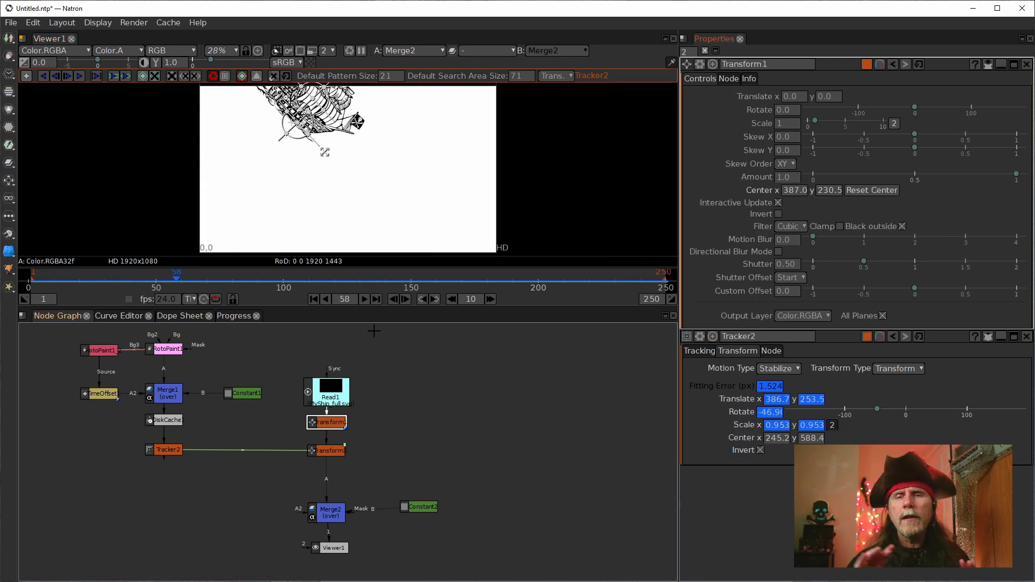
left_click_drag(408, 162, 367, 212)
scroll(446, 148, "down", 4)
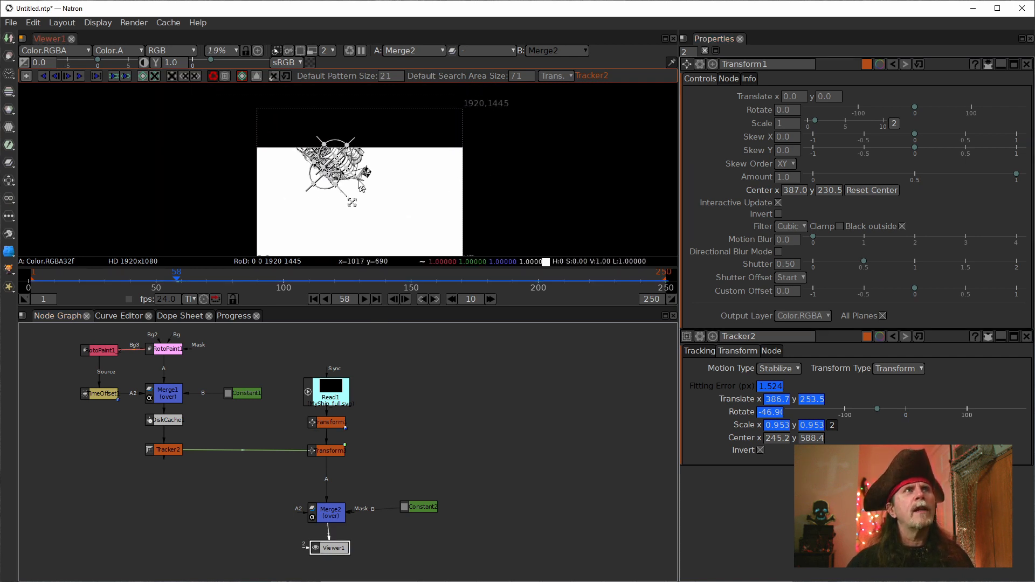
Step: View Transform1's output and return to Merge2's output to compare them at frame 58
left_click(334, 425)
key("1")
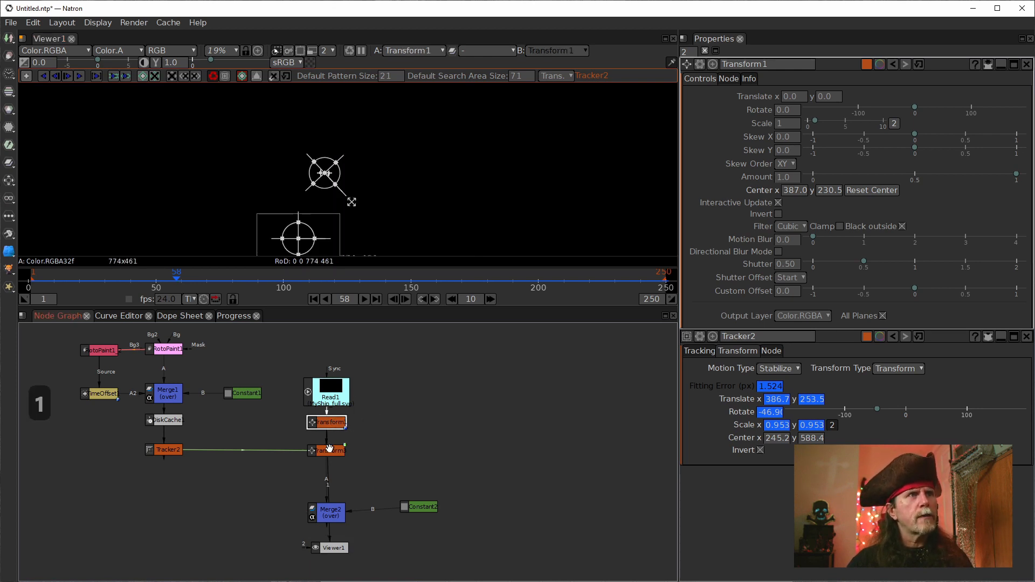
left_click(334, 511)
key("1")
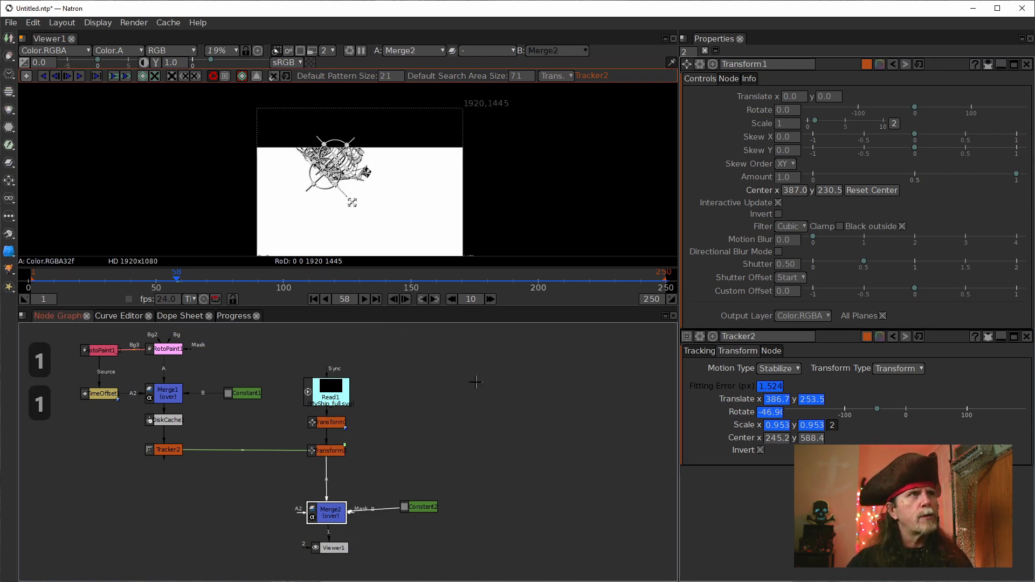
Step: Go back to frame 1 of the Merge2 output
left_click_drag(477, 381, 487, 289)
left_click(313, 299)
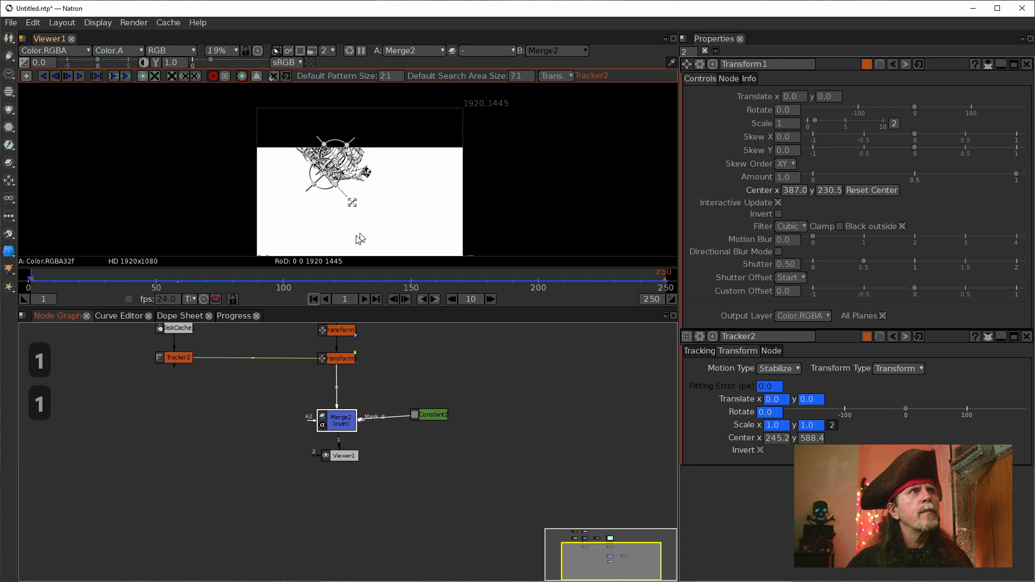
left_click_drag(450, 216, 422, 173)
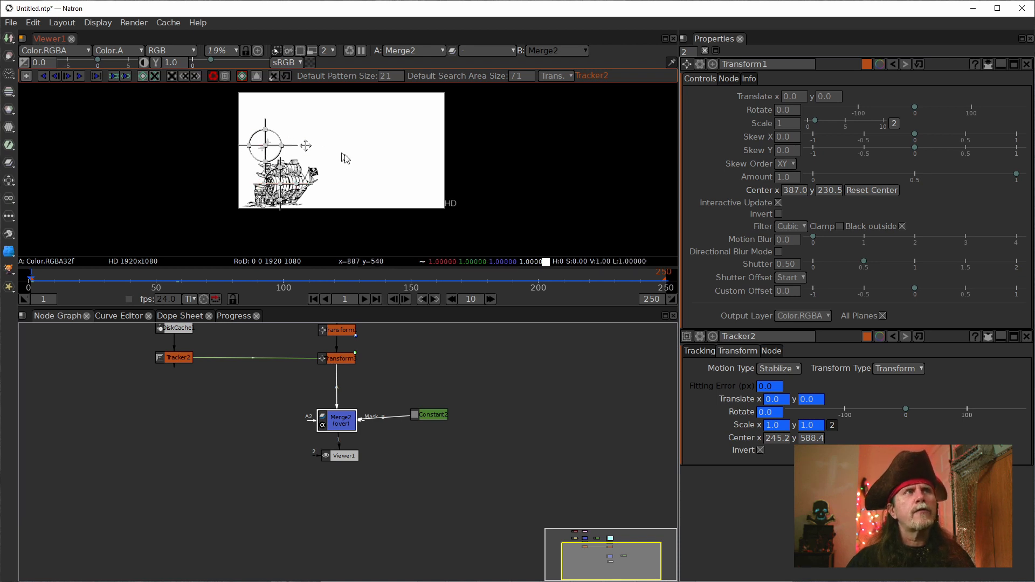
Step: Open Transform1's properties and close Transform3's properties
left_click_drag(422, 347, 415, 383)
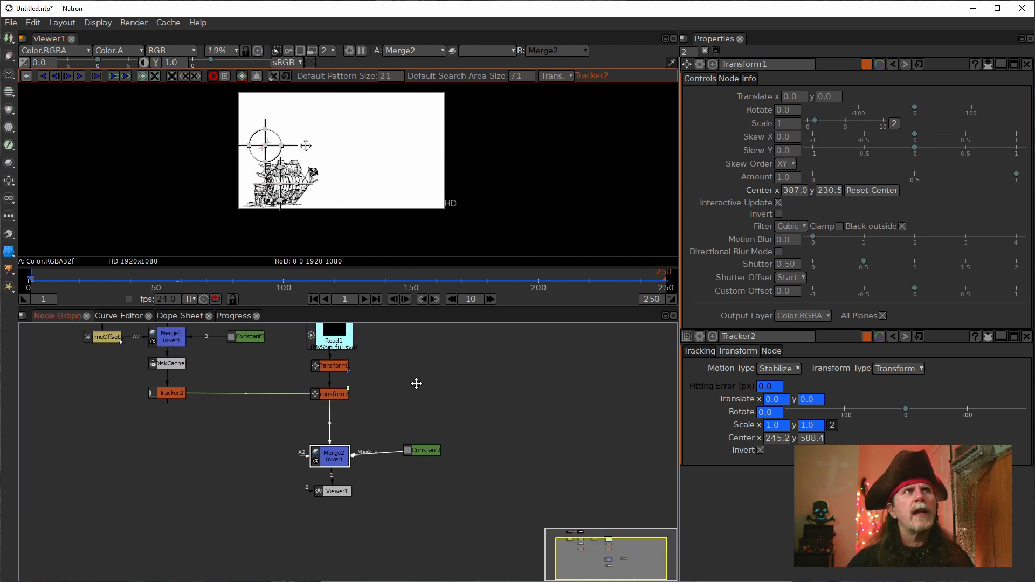
left_click(335, 370)
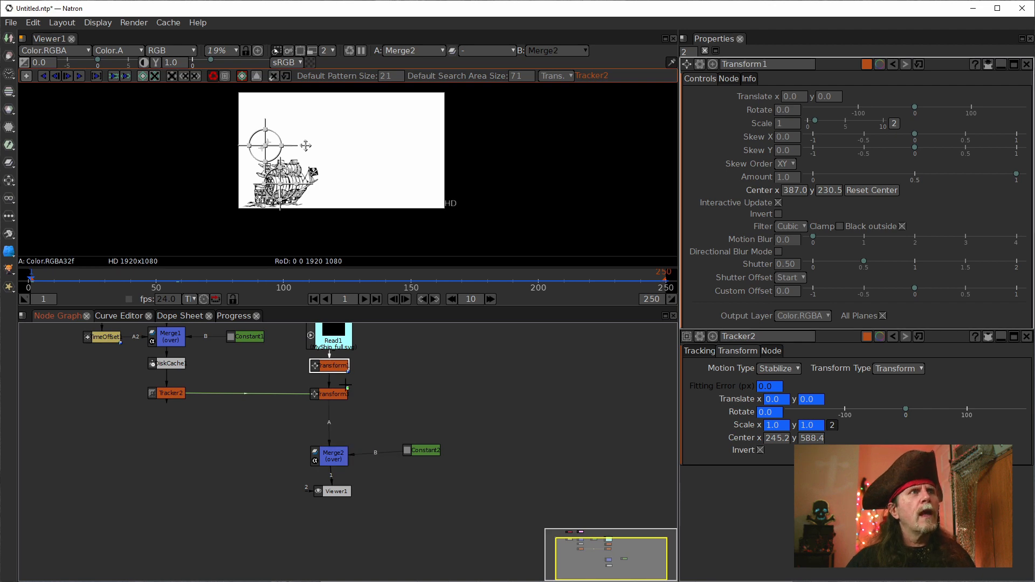
left_click(335, 392)
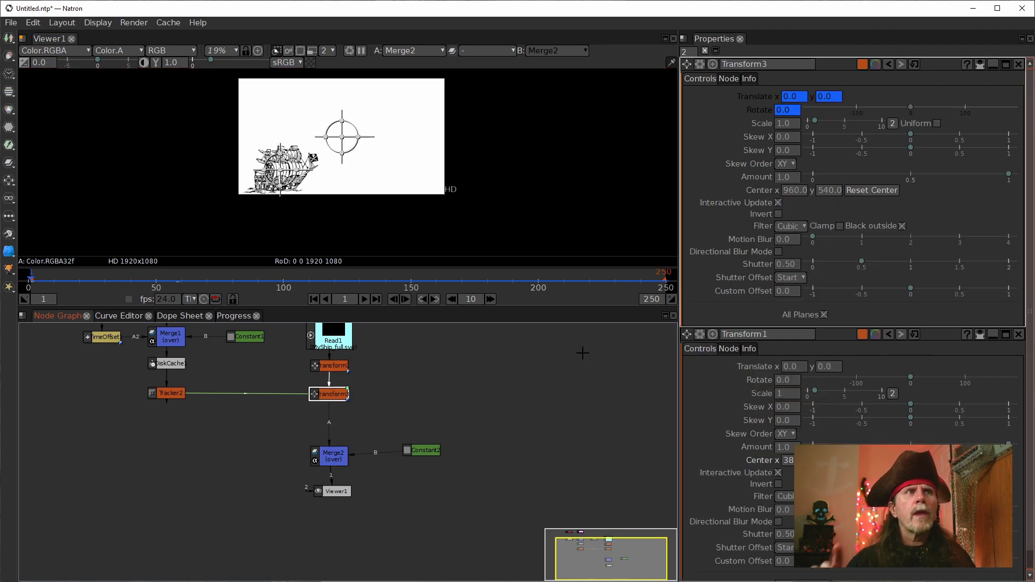
left_click(336, 370)
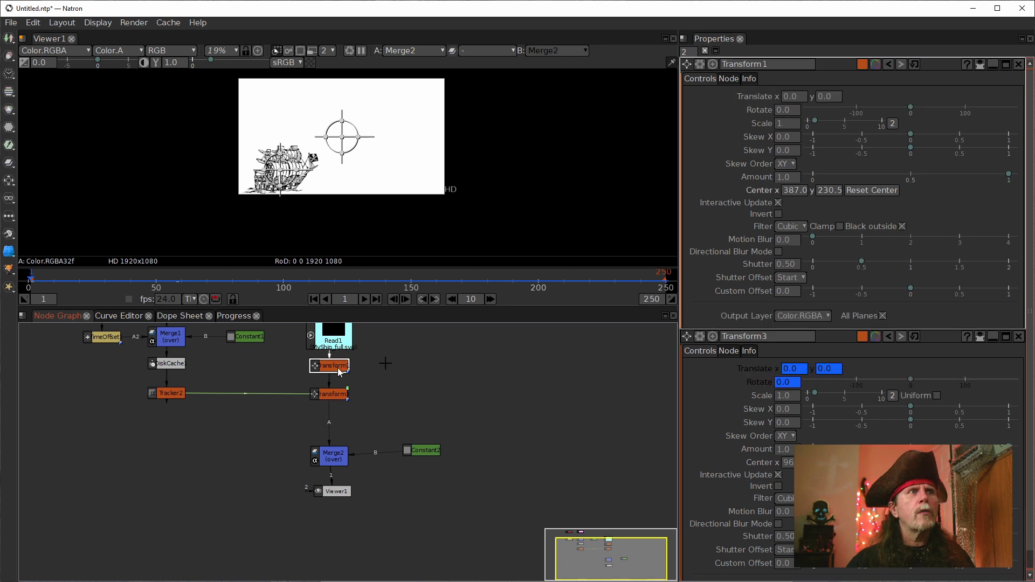
left_click(1019, 337)
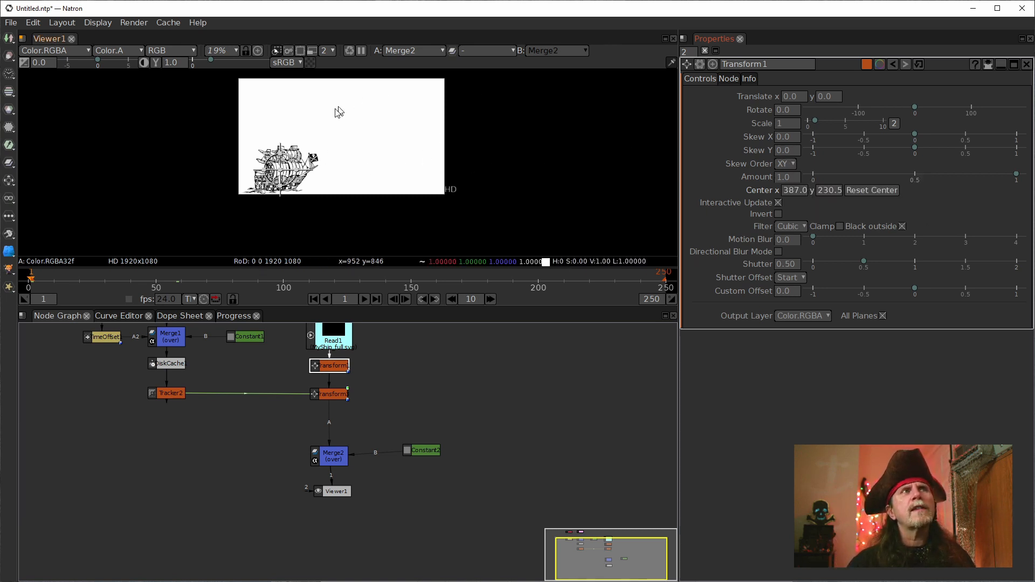
Step: Set Transform1's Translate x to half the frame width using the expression 1920/2
left_click_drag(372, 144, 366, 166)
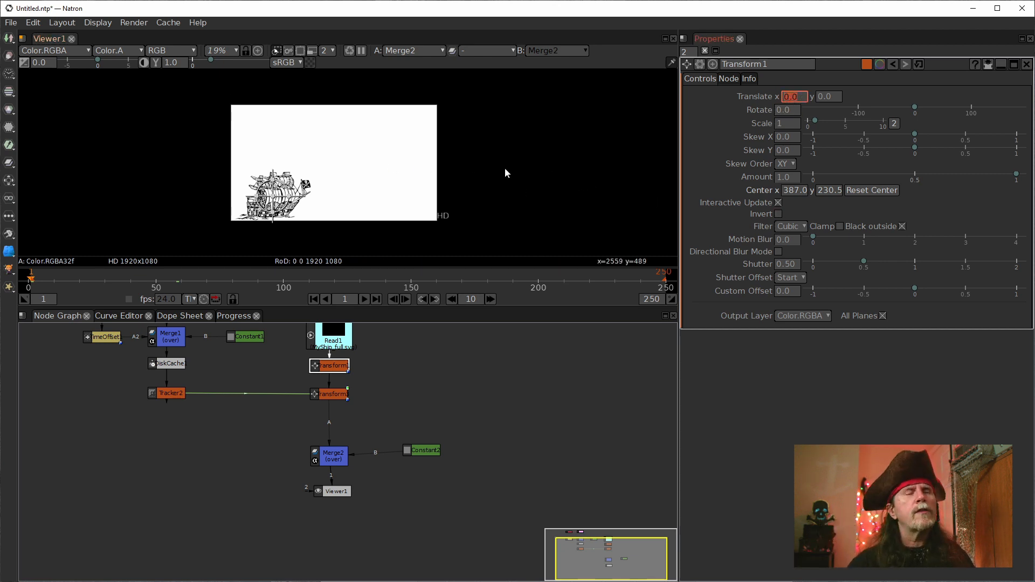
scroll(508, 167, "up", 2)
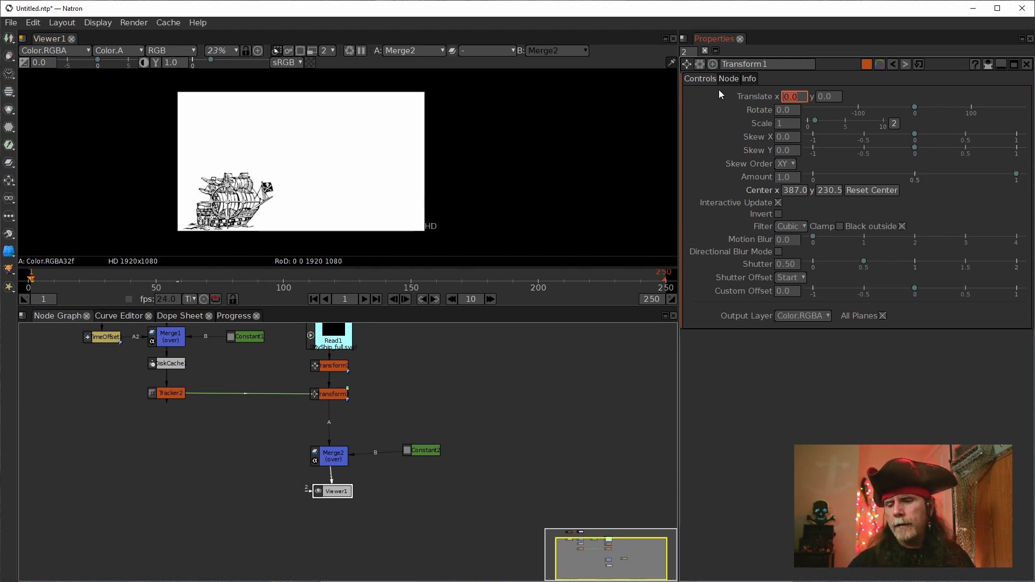
type("1920/")
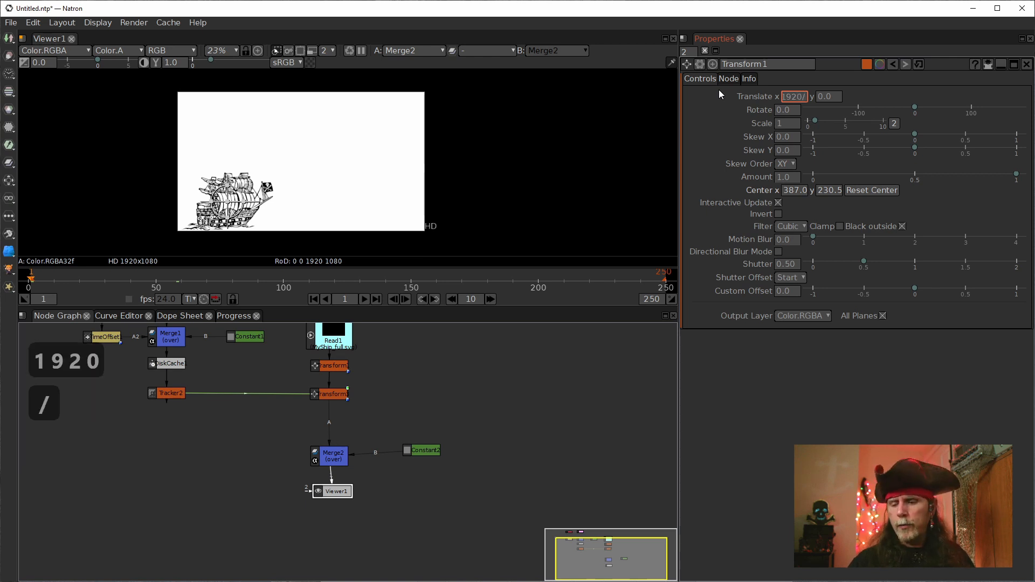
type("2")
key("Return")
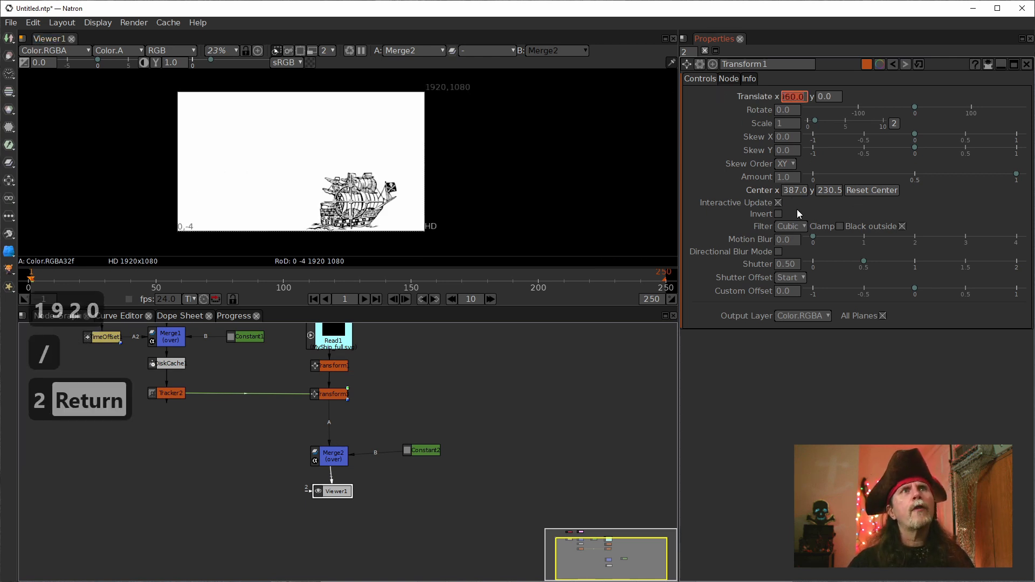
Step: Set Transform1's Translate y to half the frame height using the expression 1080/2
left_click(749, 117)
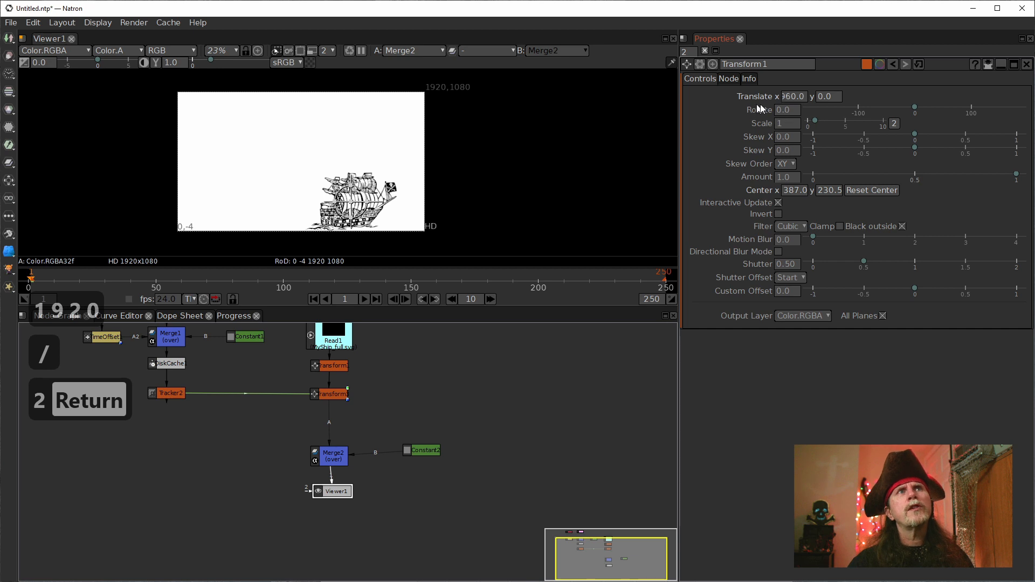
left_click(833, 97)
type("1")
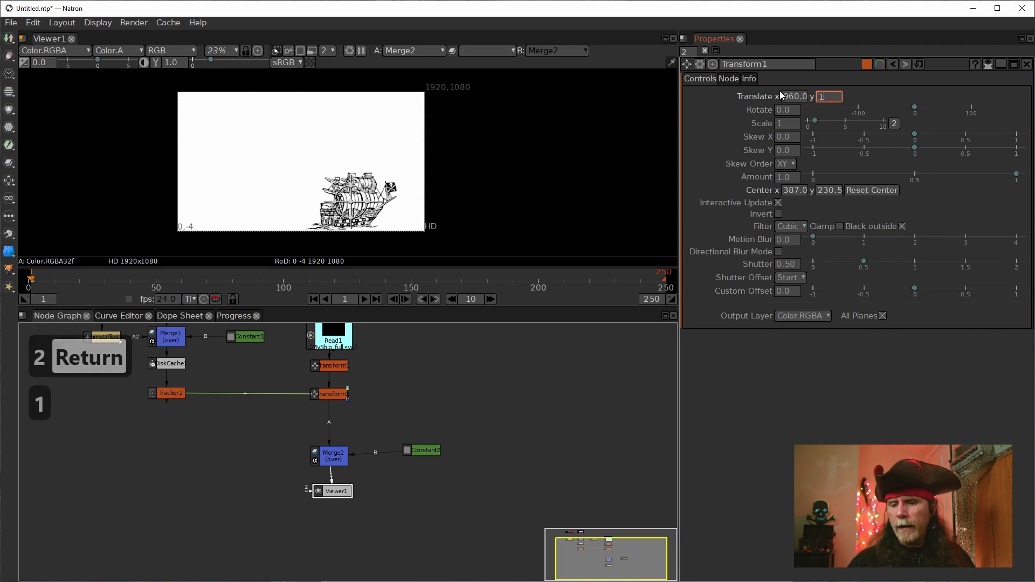
type("080/2")
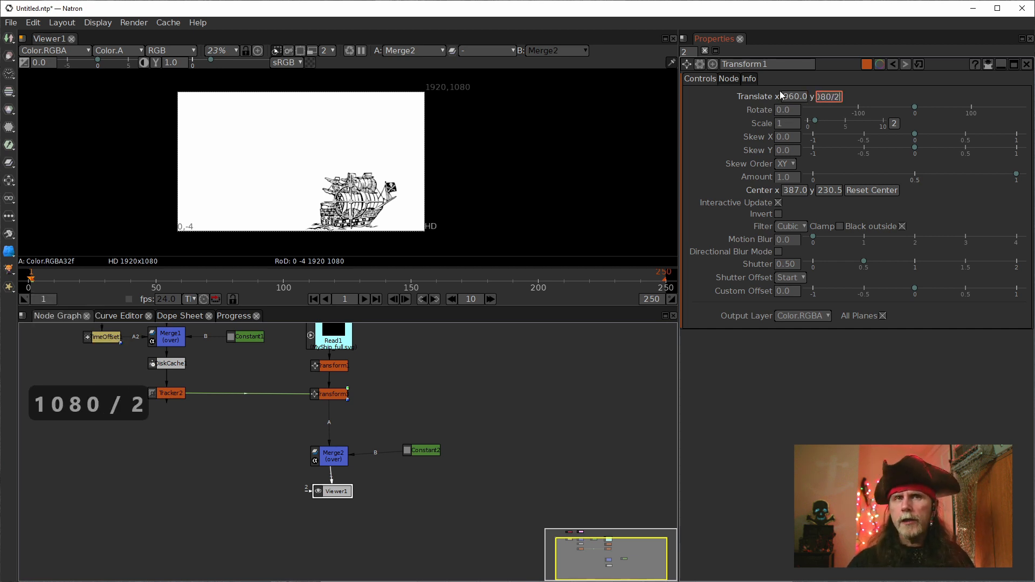
key("Return")
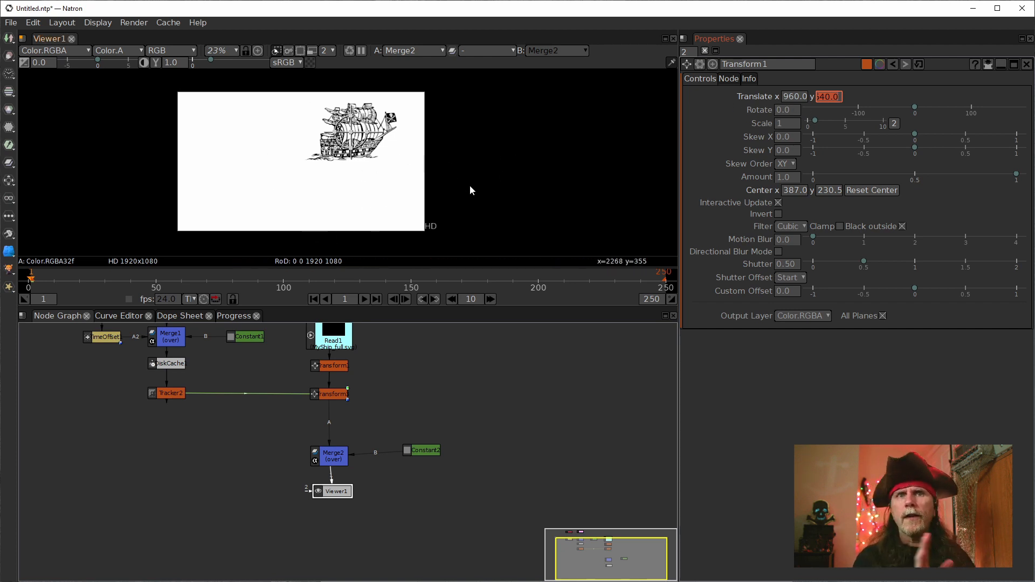
Step: Subtract the copied Center x value, 387.0, from Transform1's Translate x of 960.0
left_click(789, 191)
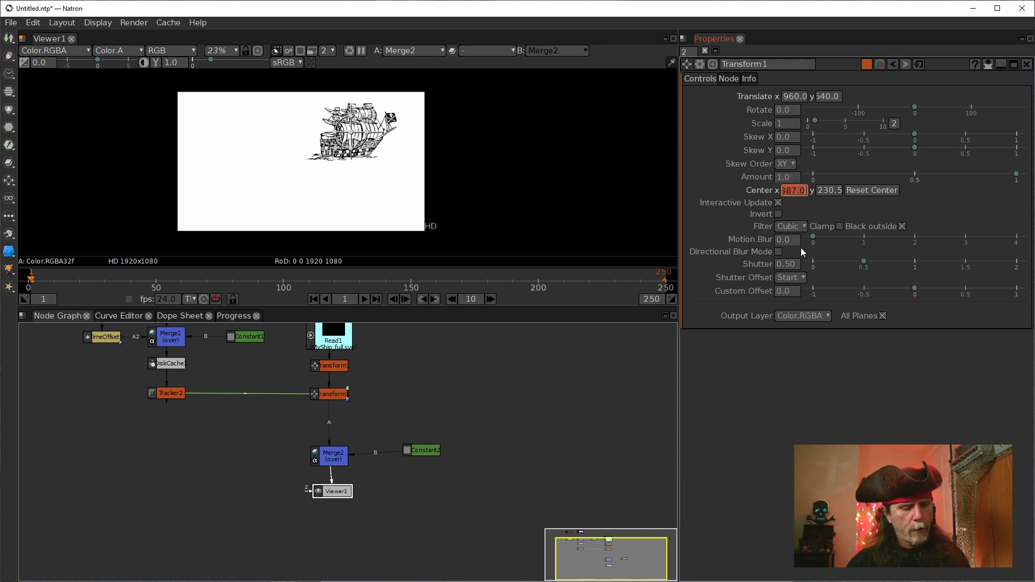
key("ctrl+c")
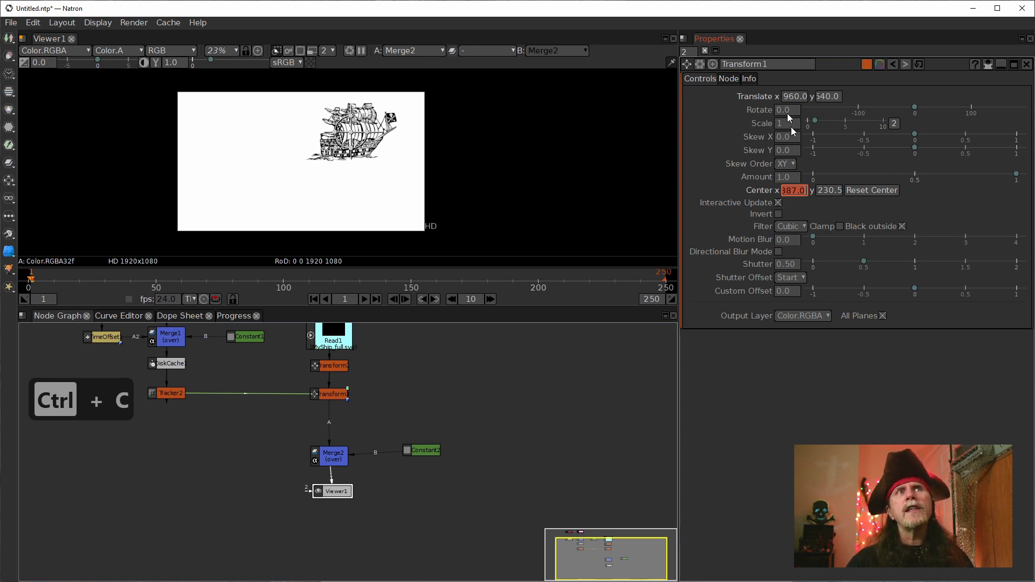
left_click(790, 99)
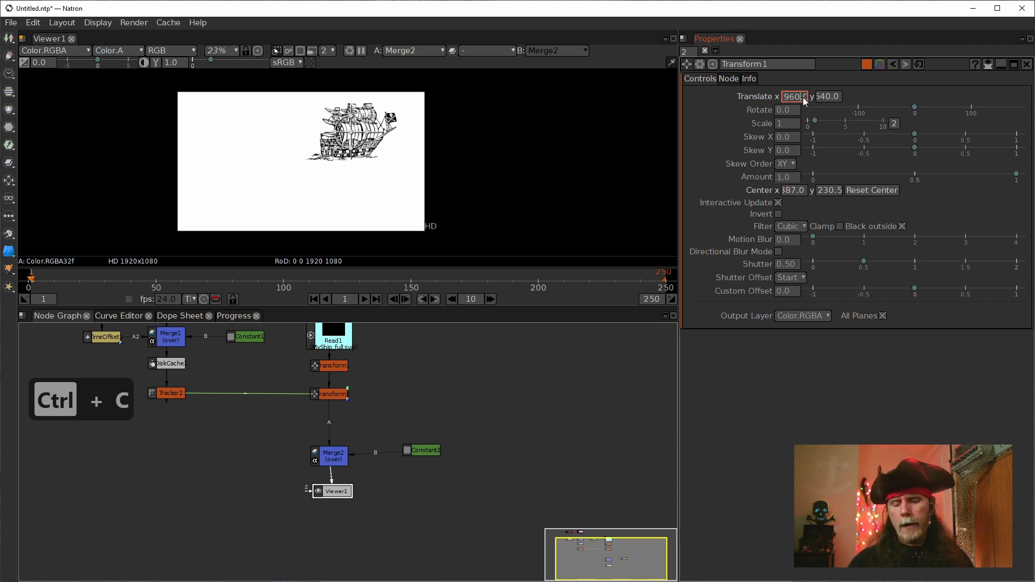
key("Right")
key("Right")
key("Right")
key("Right")
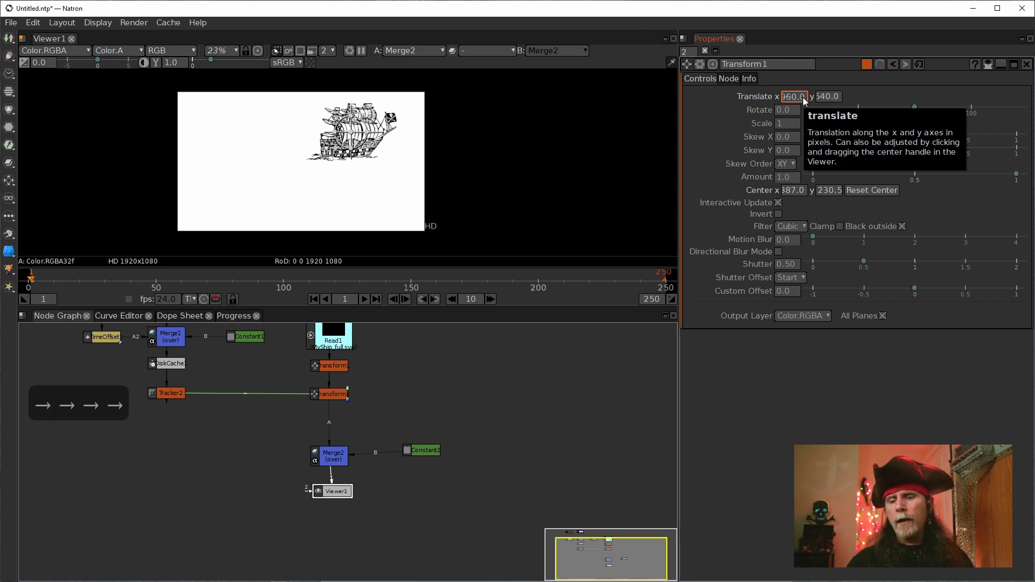
type("-")
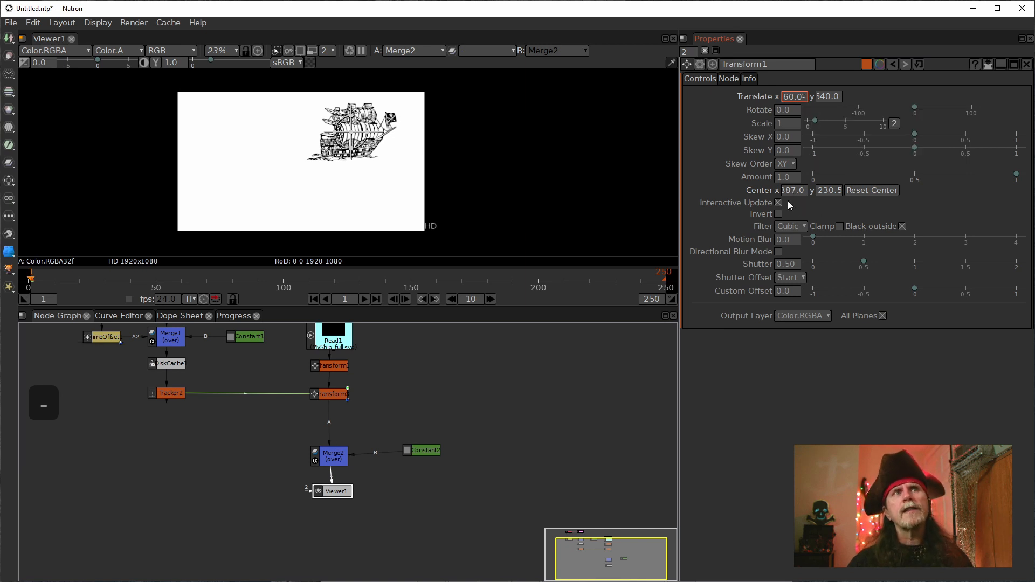
key("ctrl+v")
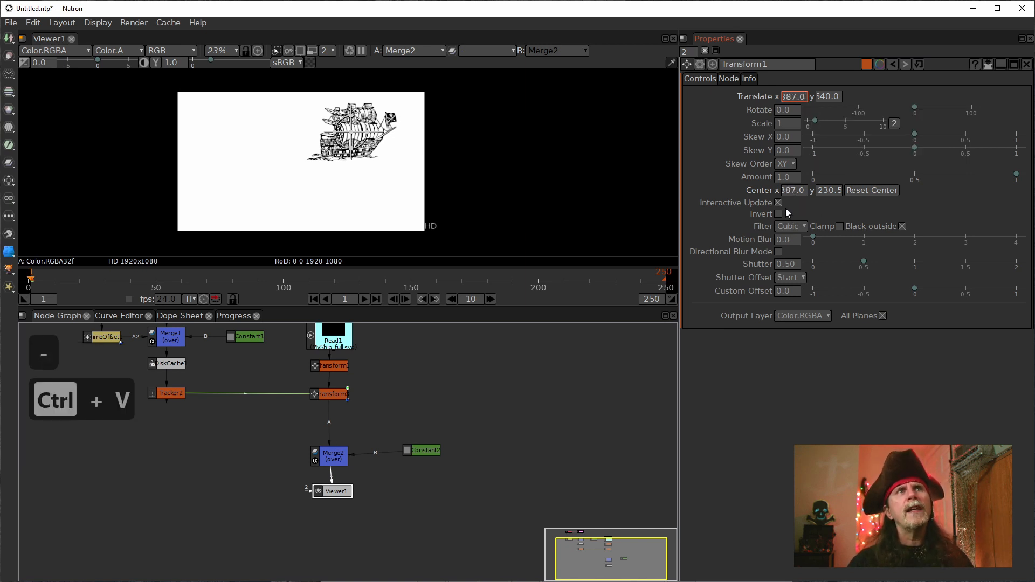
key("Return")
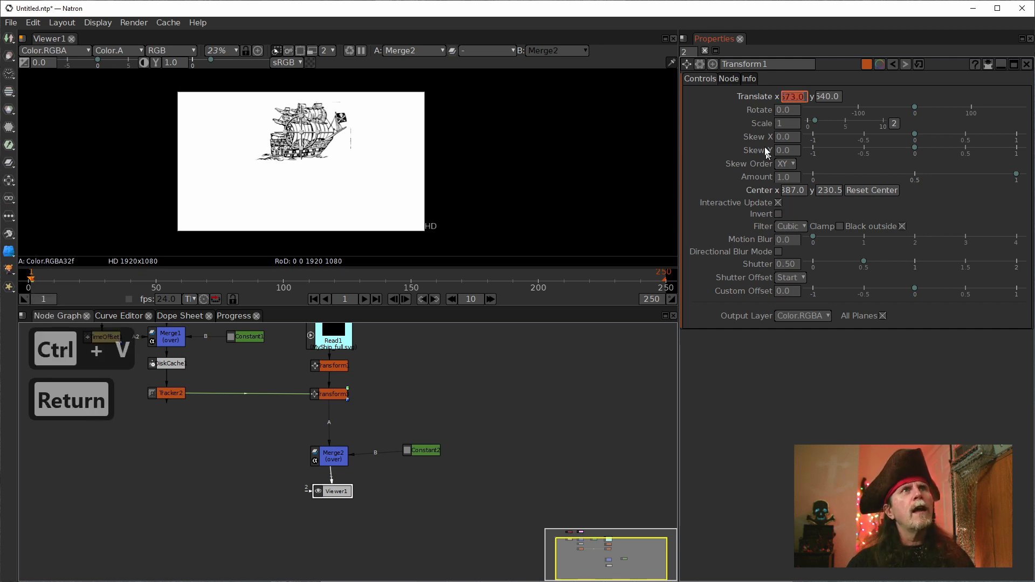
Step: Subtract the copied Center y value, 230.50, from Transform1's Translate y of 540.0
left_click(822, 192)
double_click(823, 192)
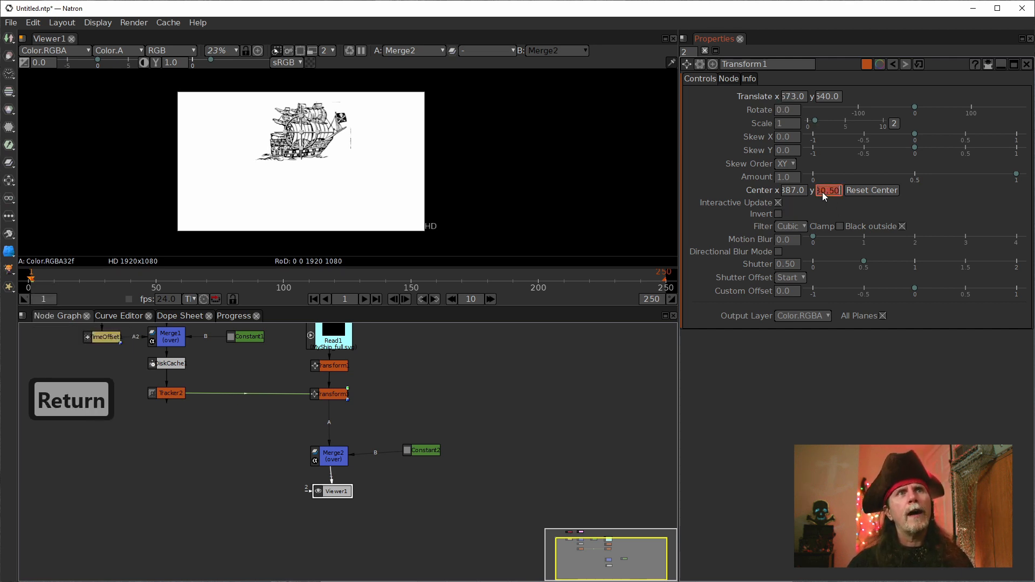
key("ctrl+c")
double_click(824, 99)
key("Right")
key("Right")
key("Right")
key("Right")
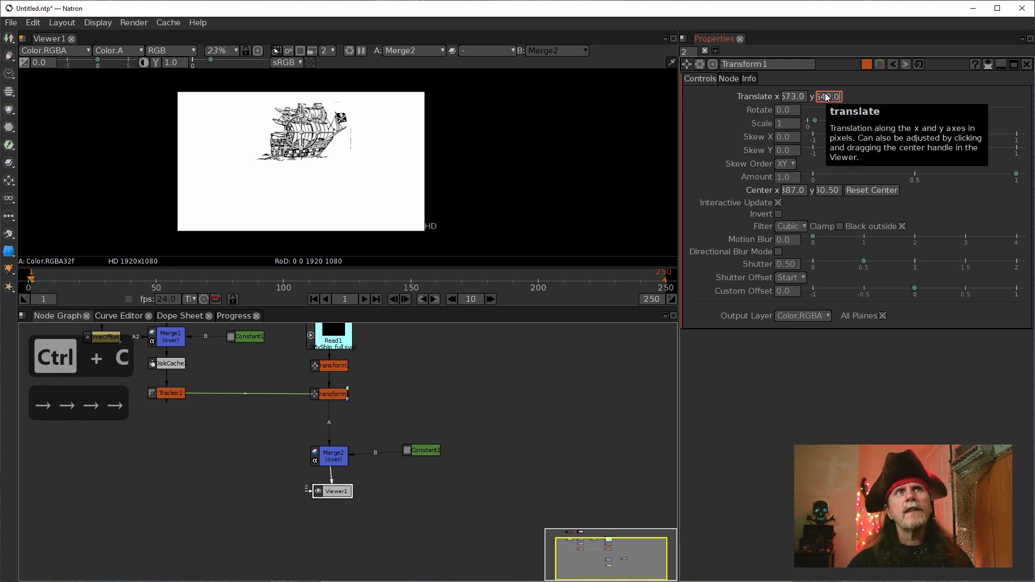
type("-")
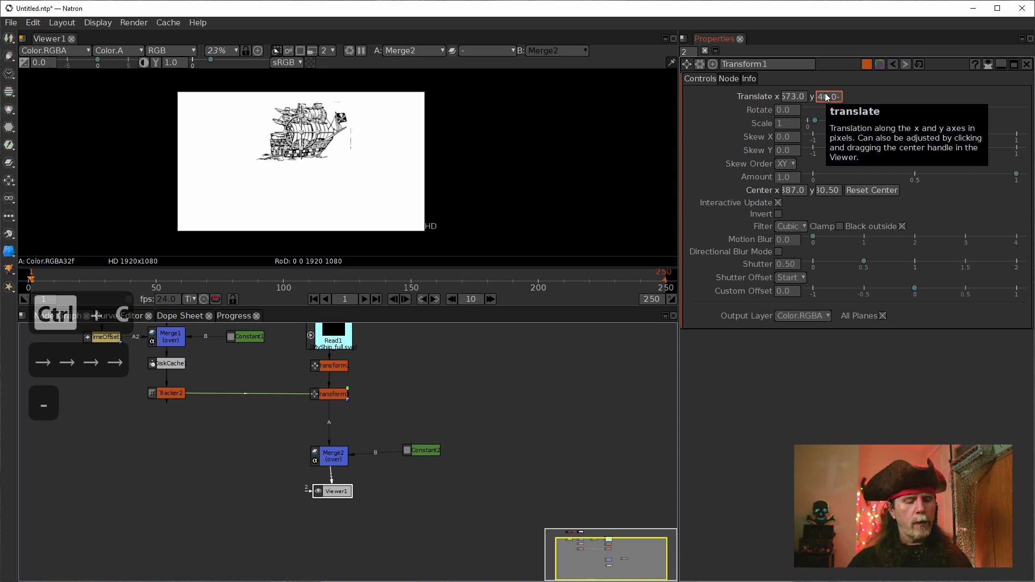
key("ctrl+v")
key("Return")
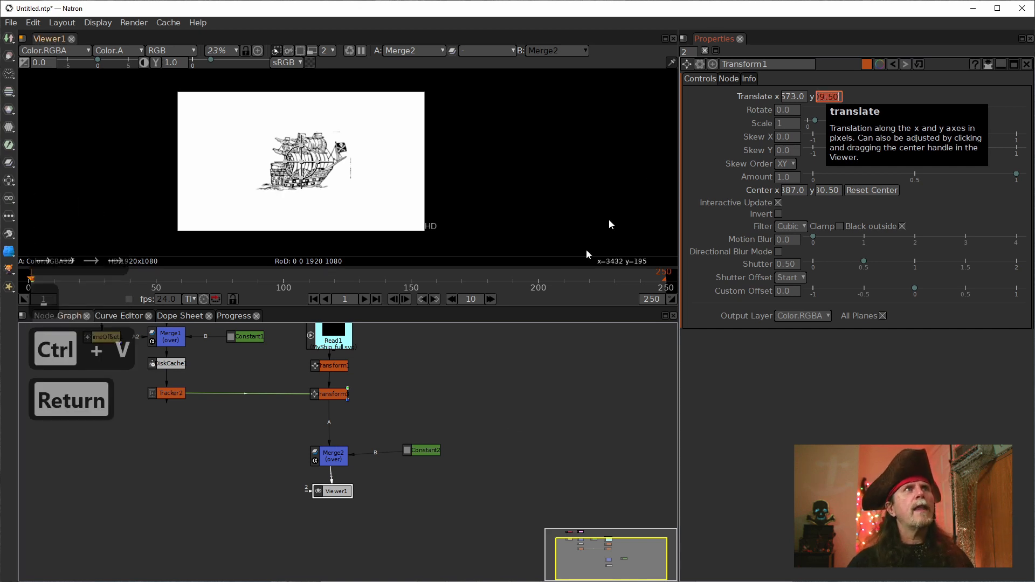
Step: Play the animation to frame 68 to examine the ship's motion and the linked transform's warning, and return to frame 1
left_click(787, 110)
left_click(331, 367)
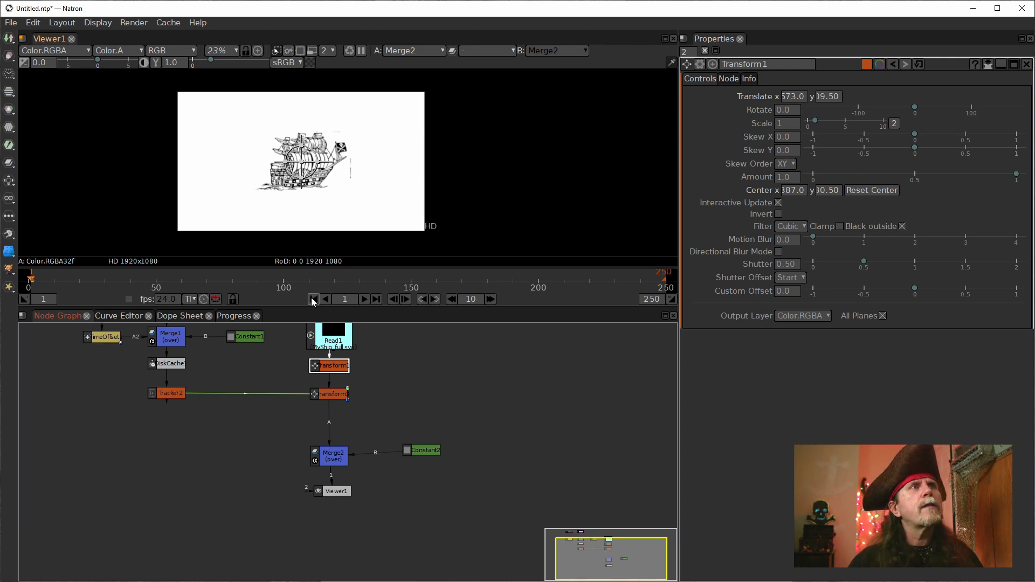
left_click(364, 299)
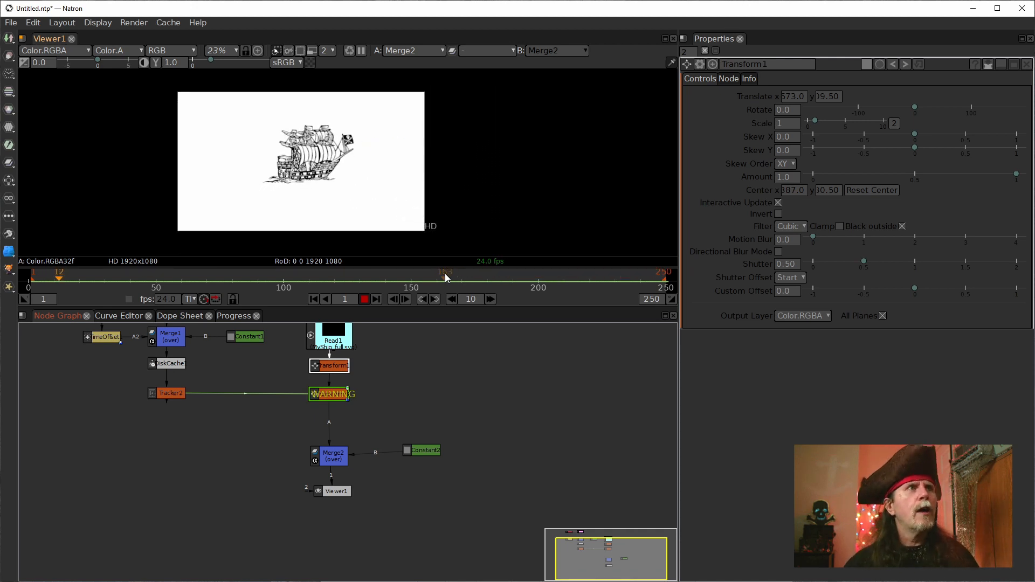
left_click(364, 302)
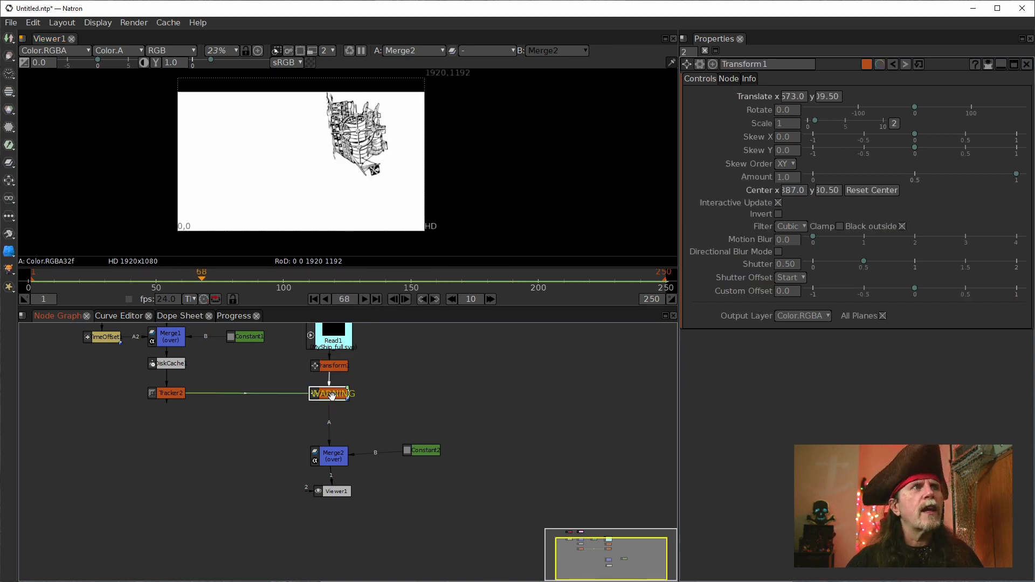
mouse_move(332, 396)
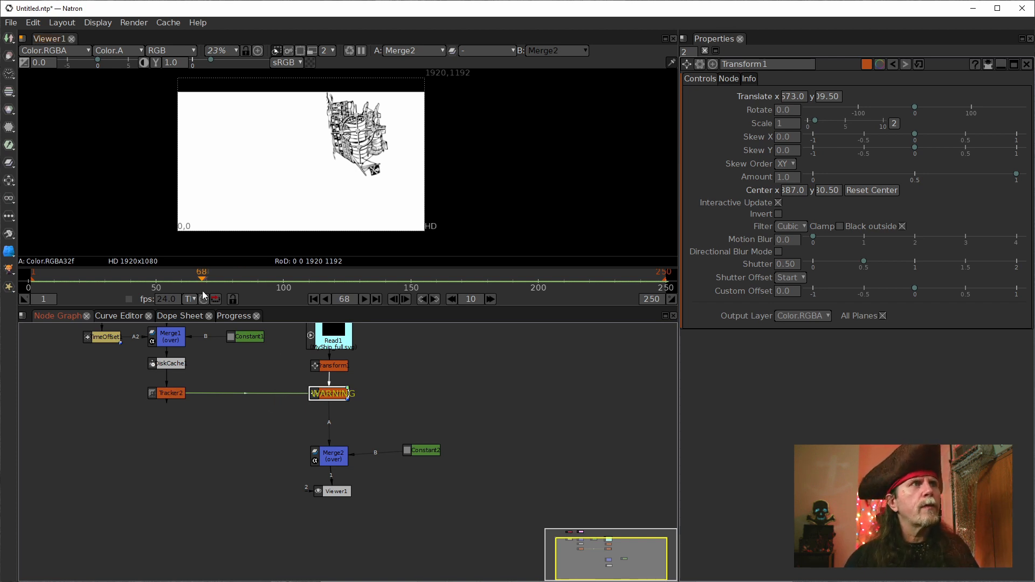
left_click(313, 300)
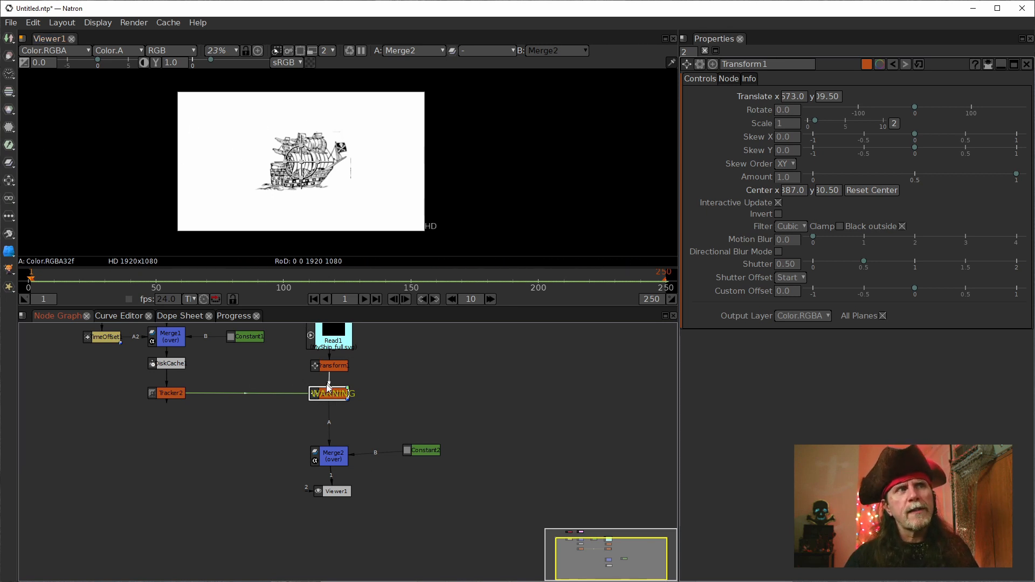
Step: Insert a new Transform node between the tracker-linked transform and Merge2, leaving only its properties open
scroll(332, 394, "up", 3)
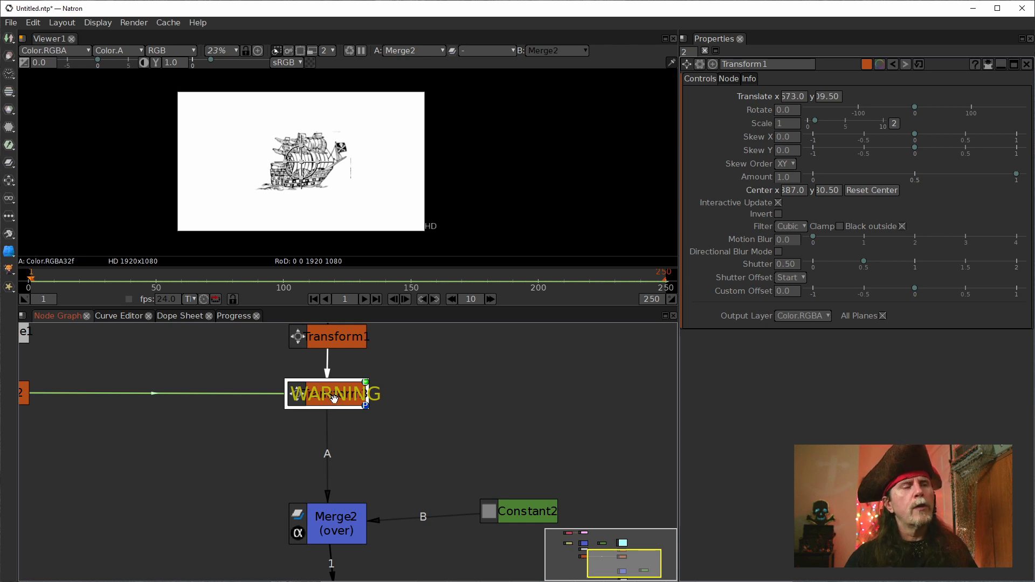
scroll(373, 387, "down", 1)
key("t")
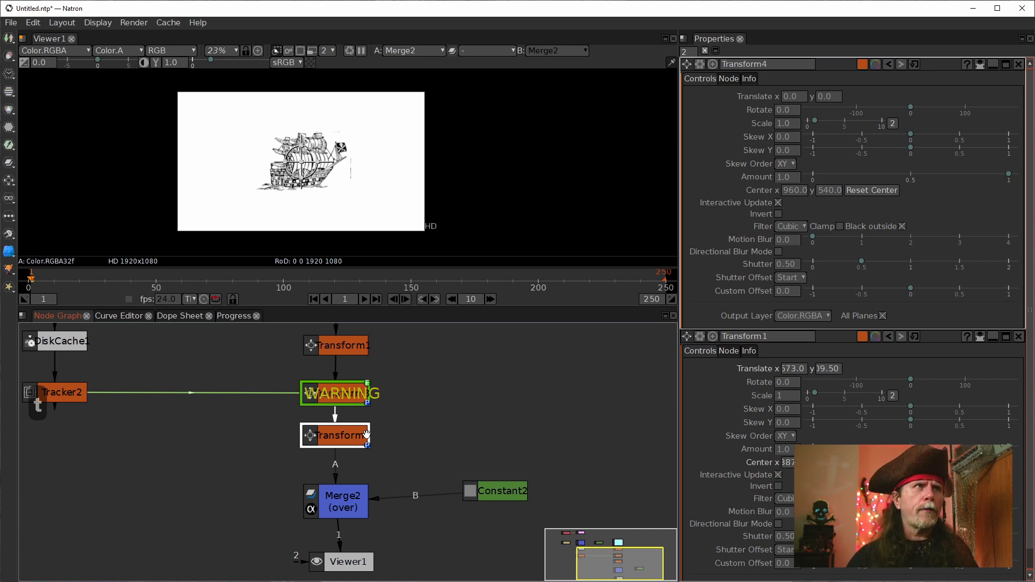
left_click_drag(468, 403, 552, 415)
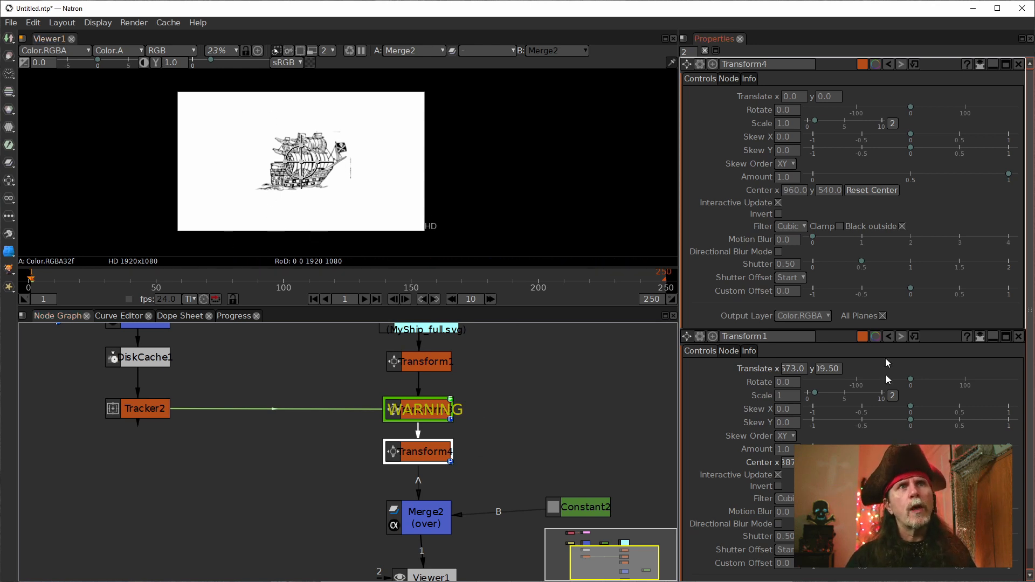
left_click(1018, 336)
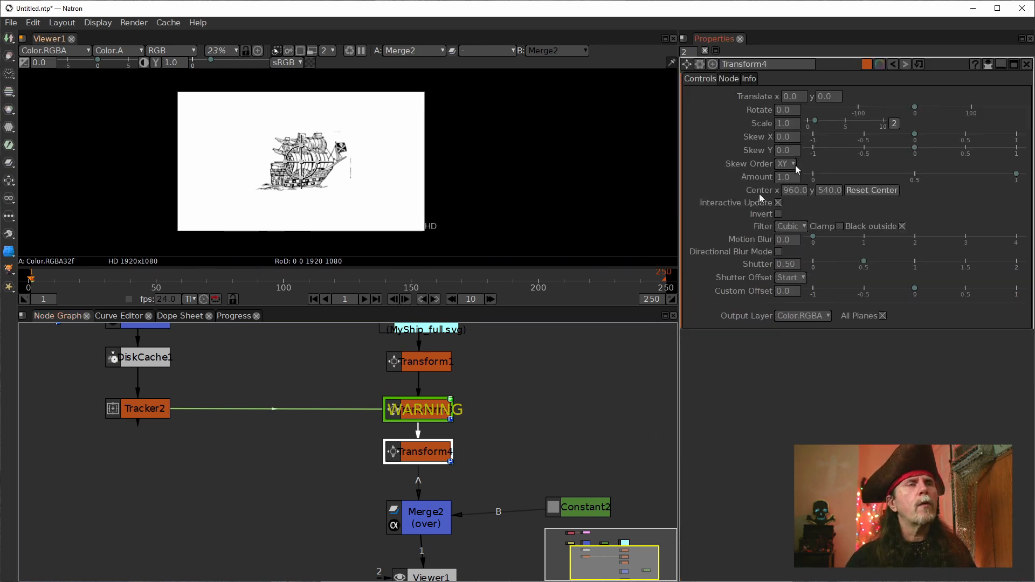
left_click(1027, 64)
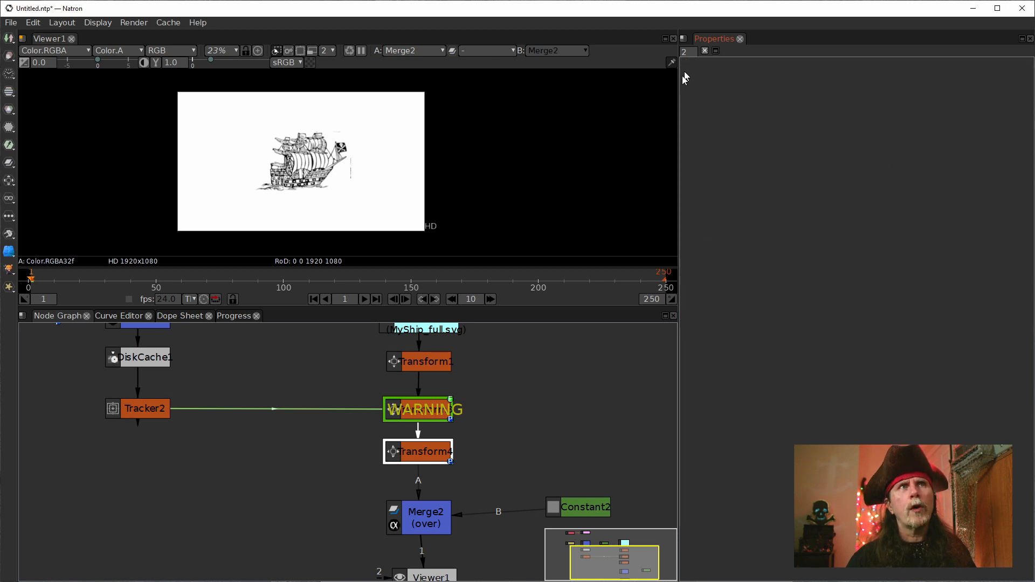
double_click(423, 452)
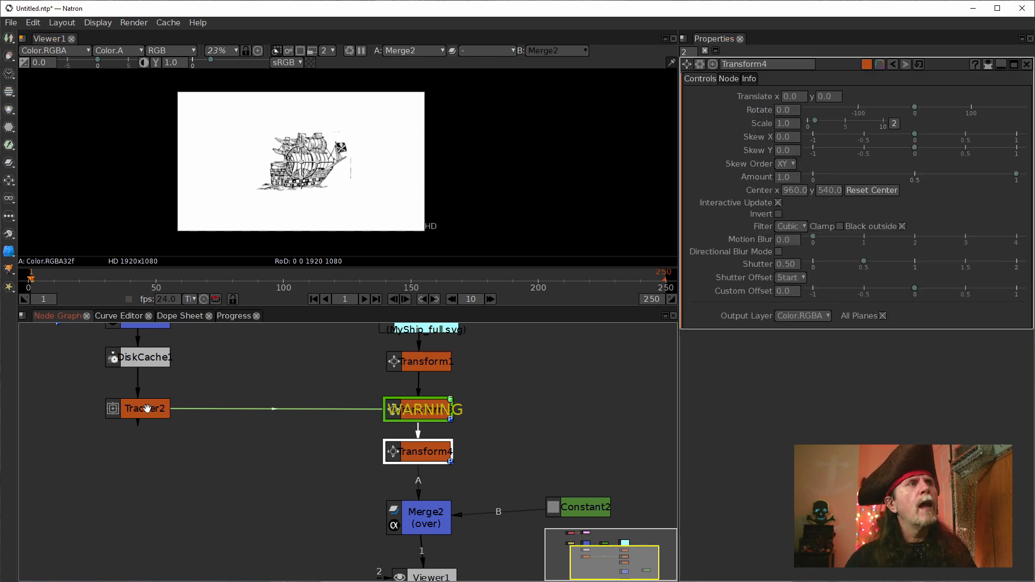
Step: Open Tracker2's properties, select track1 to display its path in the viewer, and return to the tracker's transform settings
double_click(145, 410)
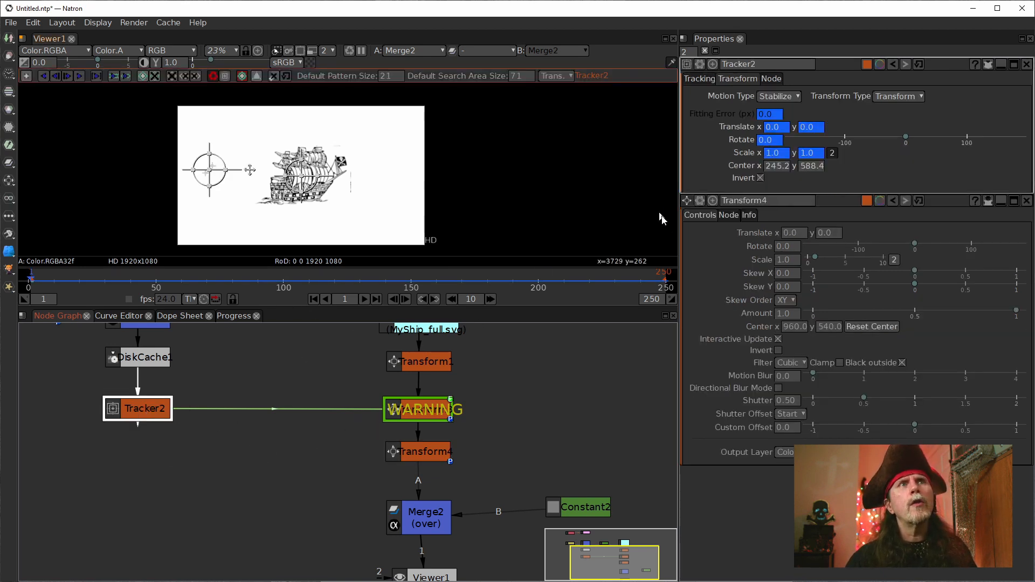
left_click(701, 78)
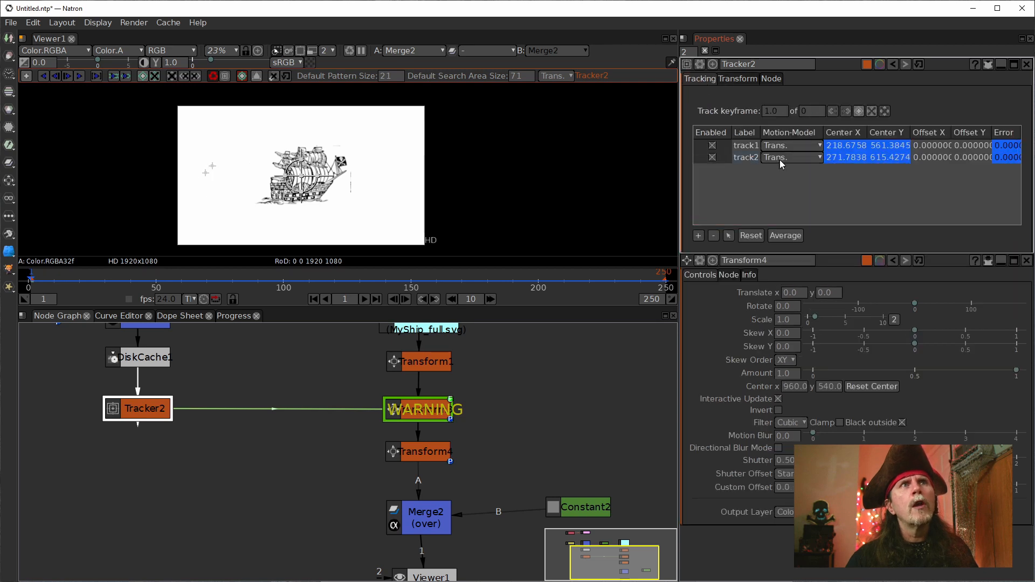
left_click(746, 151)
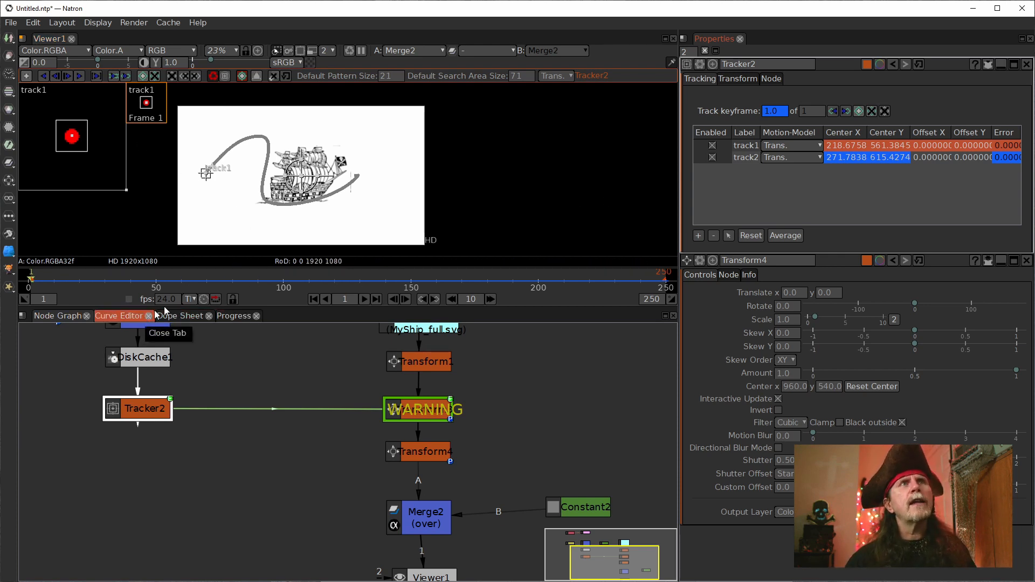
left_click(750, 79)
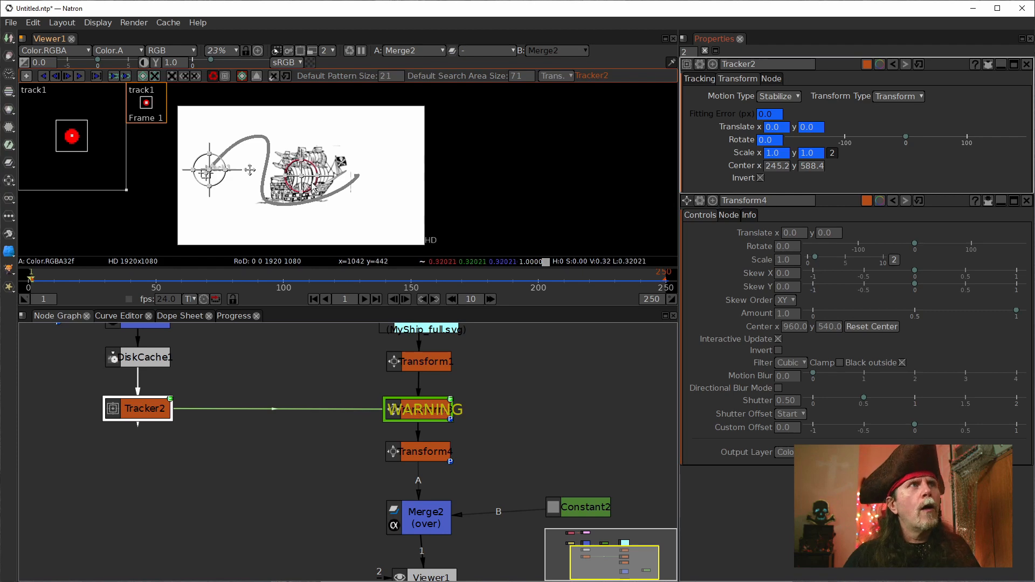
Step: Move the ship with Transform4 to about Translate x -701, y 33.1, near the start of the tracked path
left_click_drag(301, 176, 232, 185)
scroll(232, 185, "up", 10)
scroll(186, 182, "up", 7)
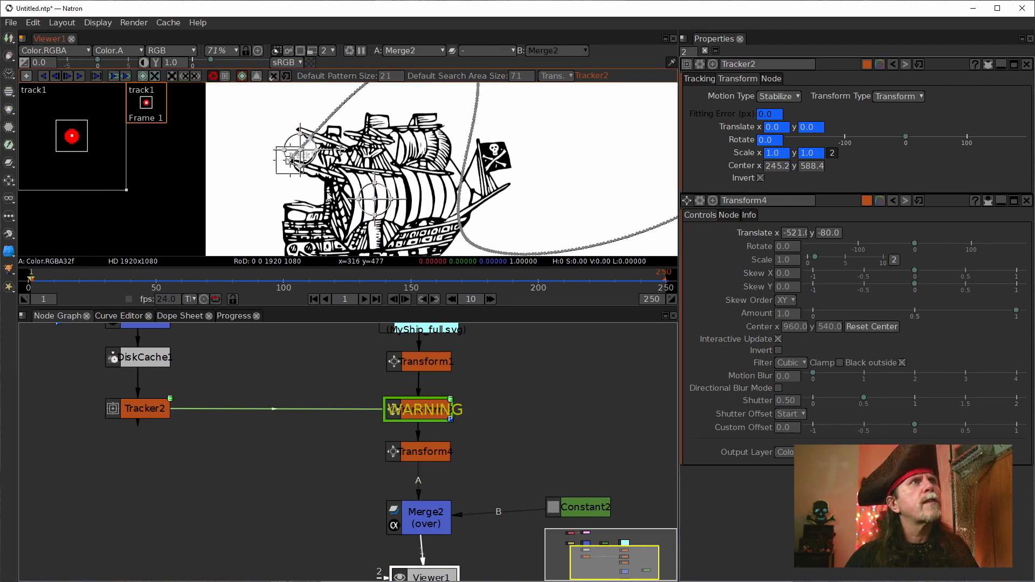
scroll(310, 216, "up", 2)
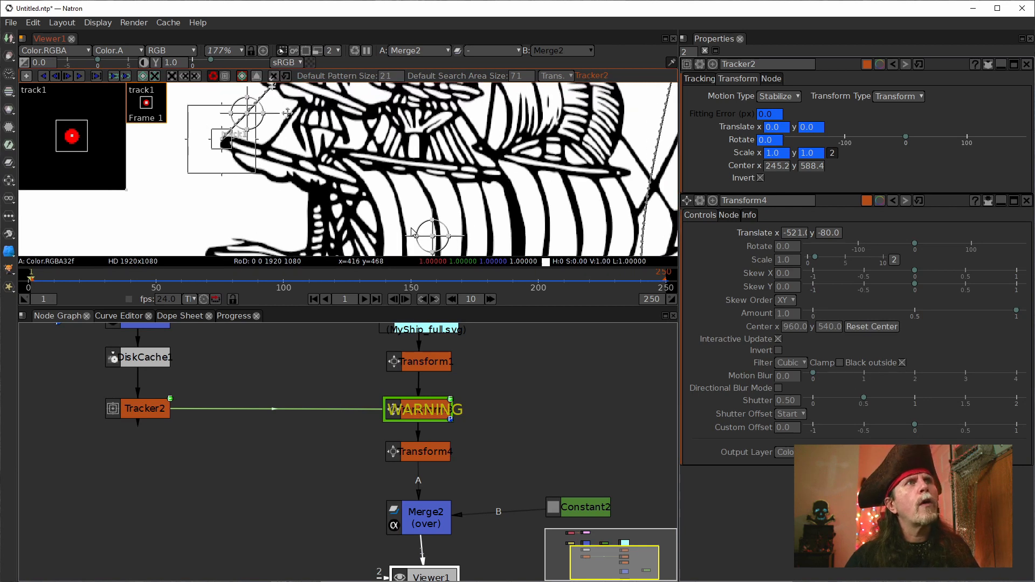
left_click_drag(432, 236, 260, 134)
Step: Fine-tune Transform4's translation to about x -714, y 48.40, aligning its centre handle with Tracker2's centre handle
scroll(260, 135, "up", 10)
scroll(260, 135, "up", 9)
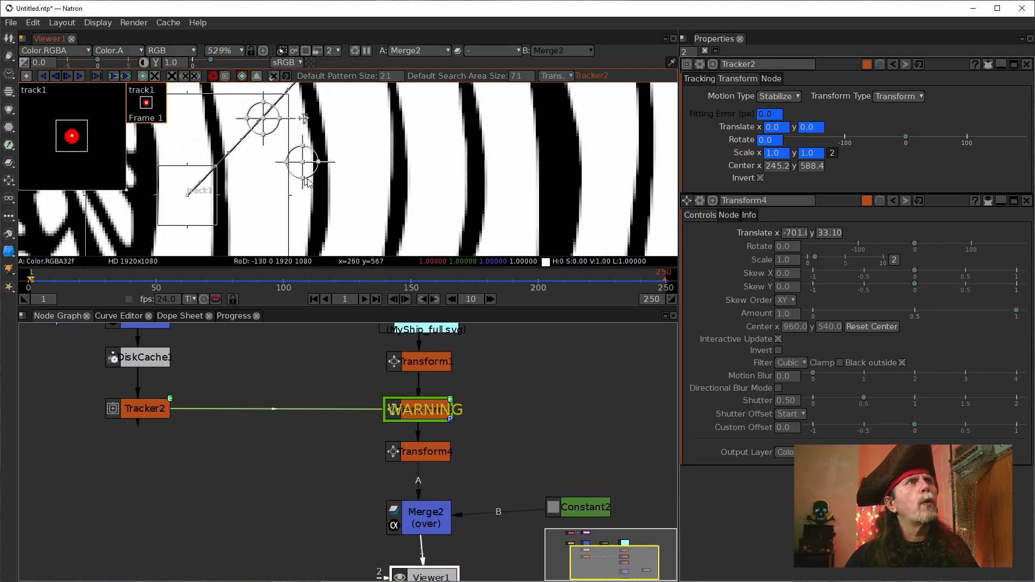
left_click_drag(357, 193, 339, 213)
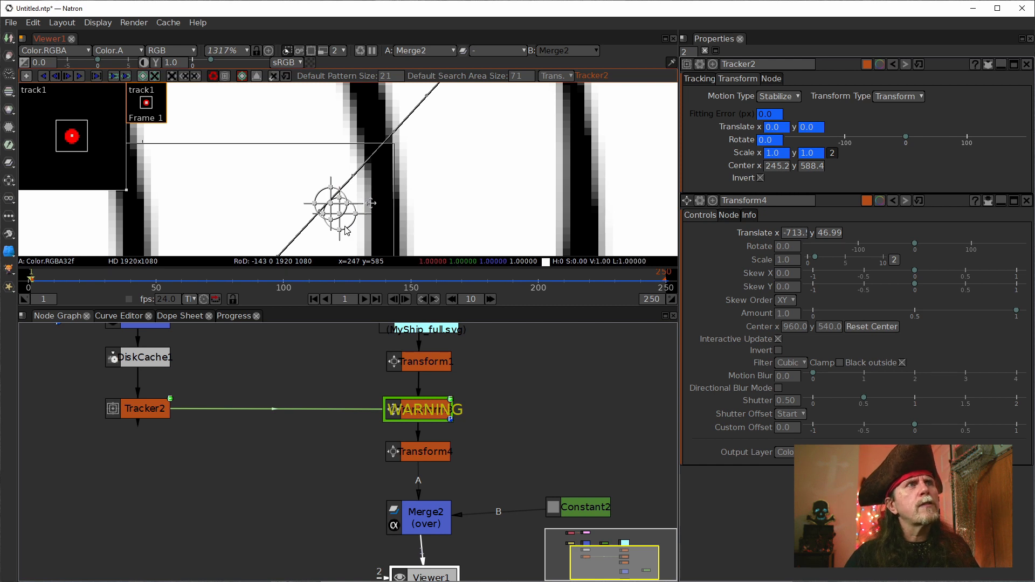
scroll(345, 216, "up", 4)
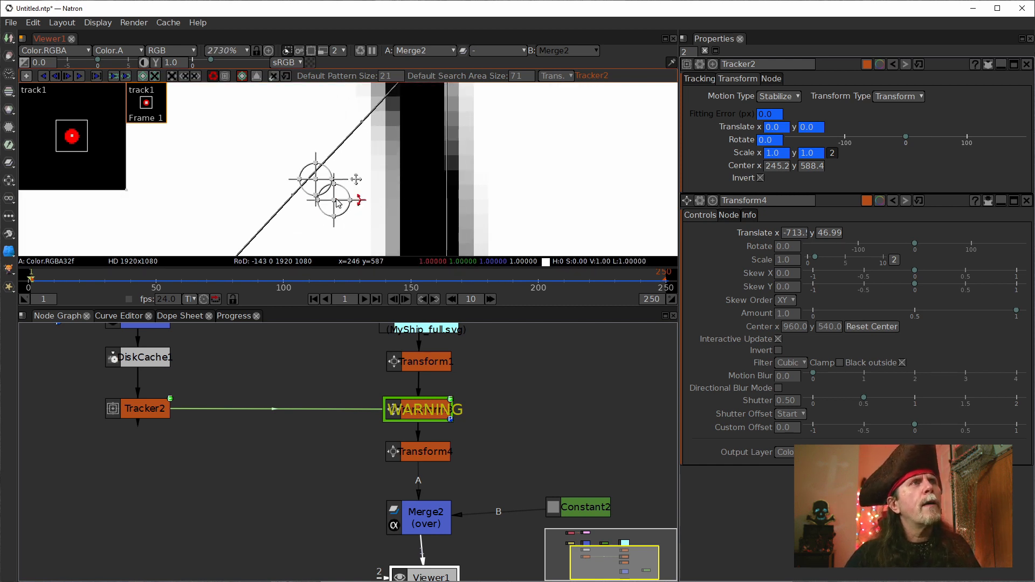
left_click_drag(334, 200, 319, 185)
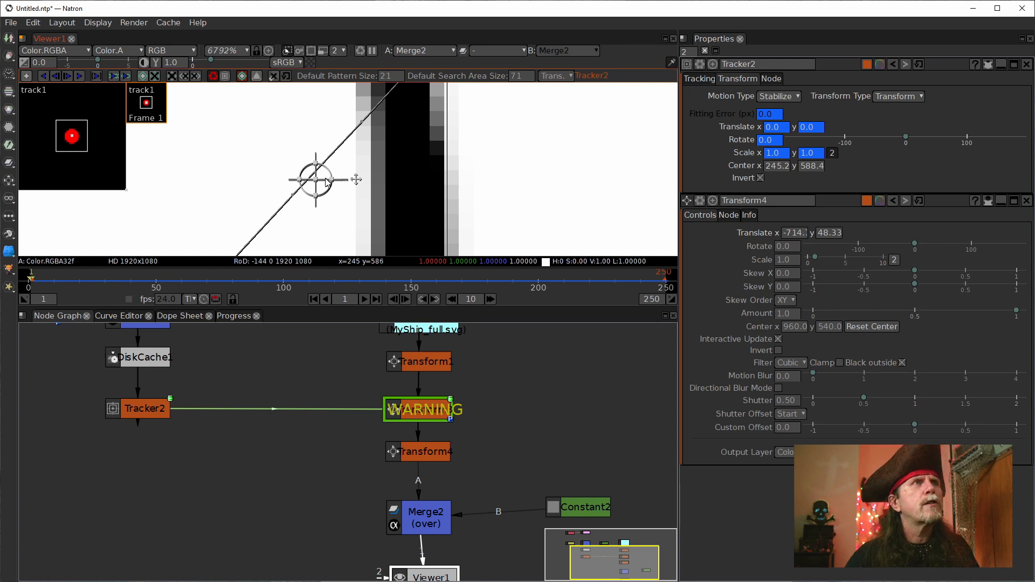
scroll(327, 184, "up", 6)
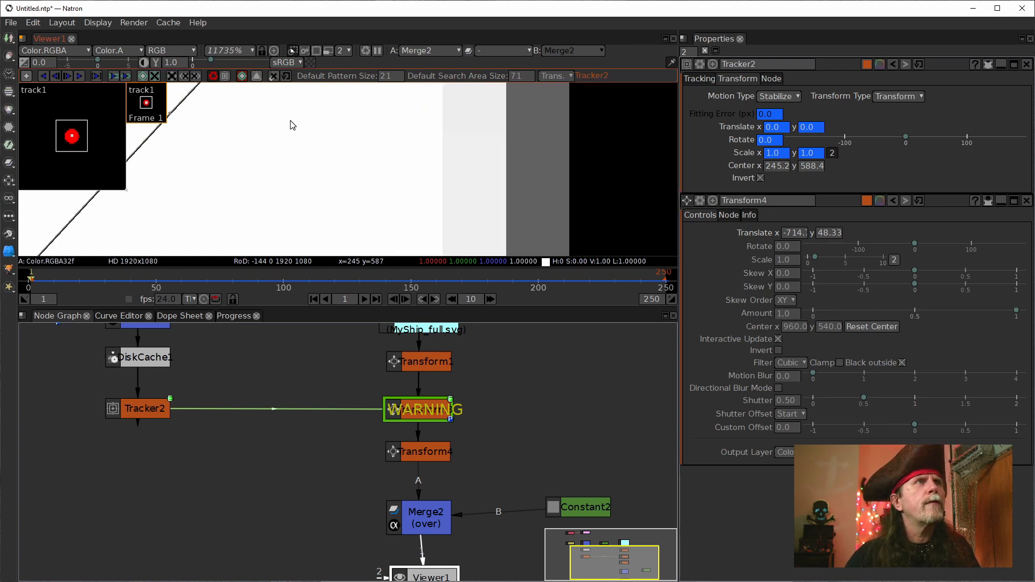
scroll(308, 196, "down", 2)
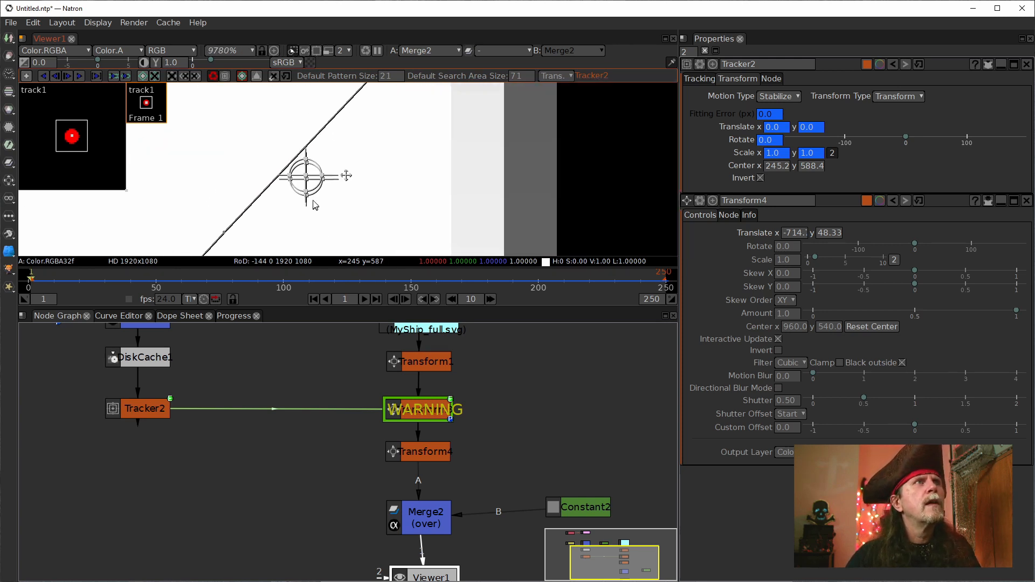
left_click_drag(309, 184, 309, 181)
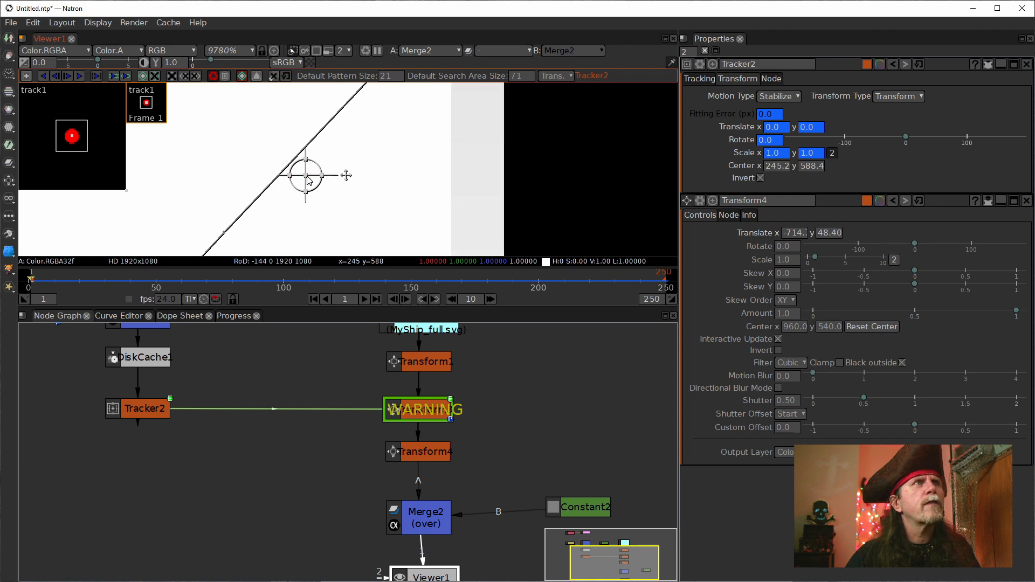
Step: Play the animation to about frame 151 to examine how the ship follows the path, and return to frame 1
scroll(356, 216, "down", 20)
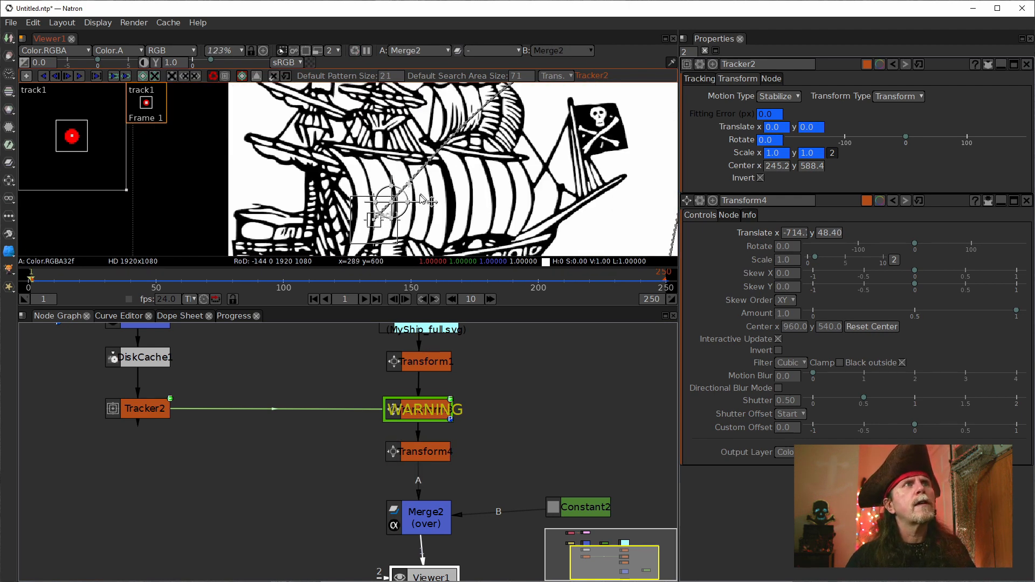
scroll(427, 199, "down", 4)
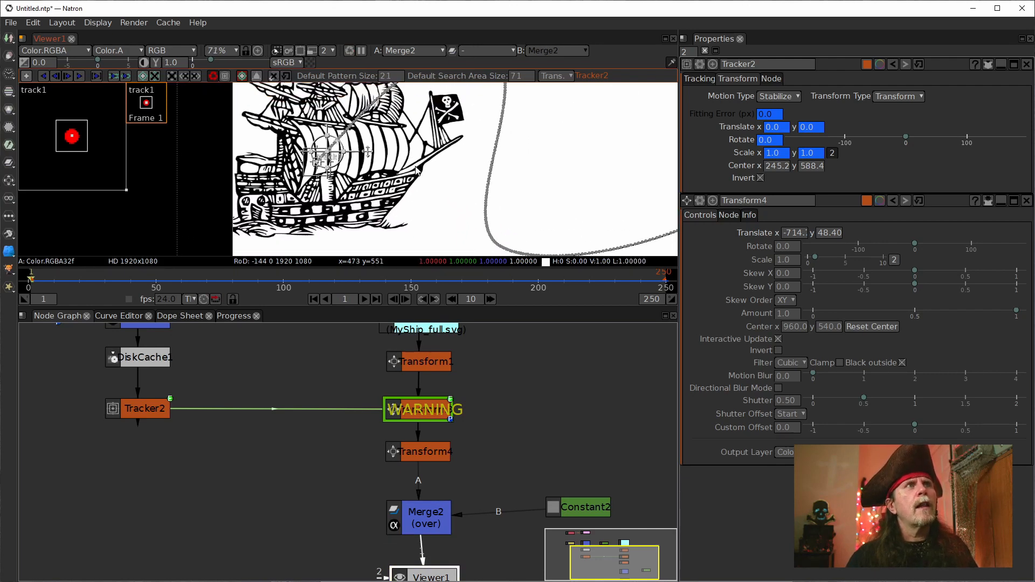
left_click(422, 456)
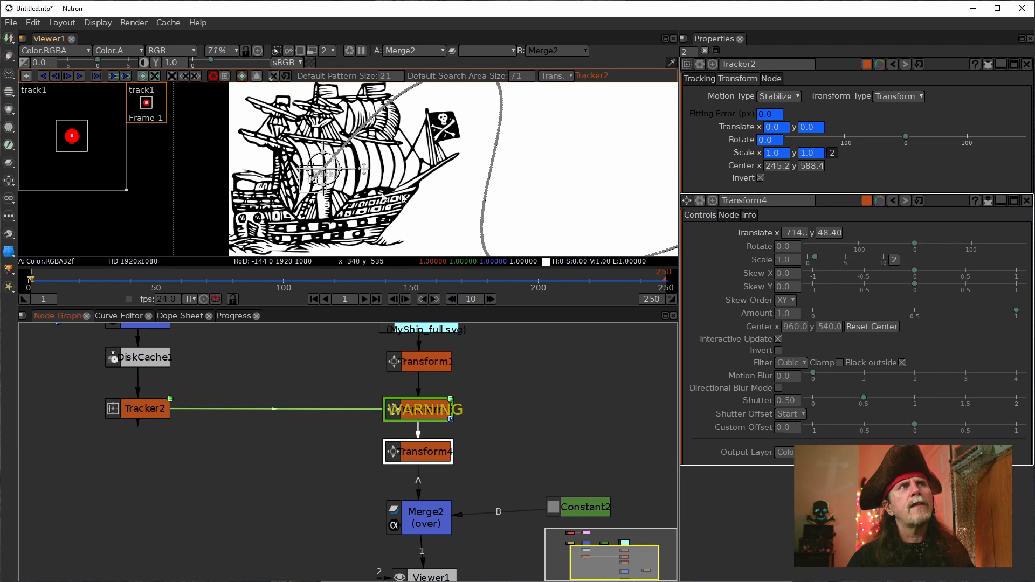
scroll(452, 193, "down", 5)
scroll(456, 191, "down", 1)
left_click_drag(462, 190, 390, 182)
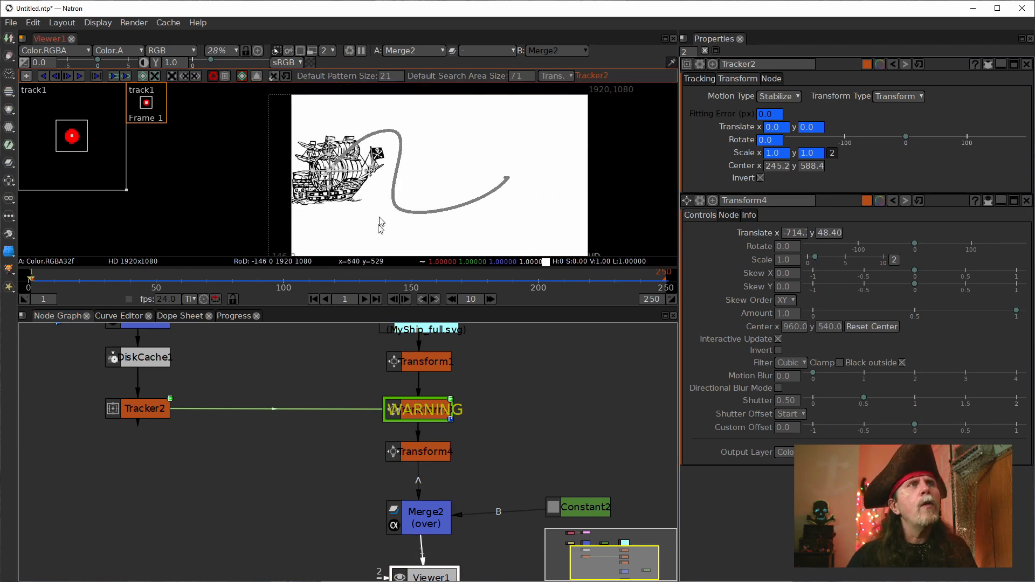
left_click(363, 301)
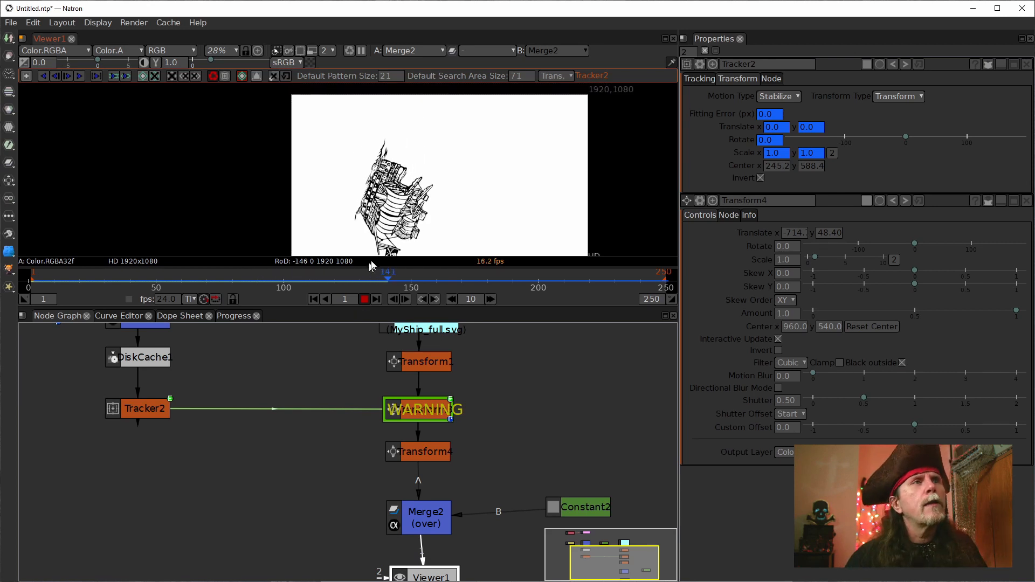
left_click(365, 300)
left_click(313, 299)
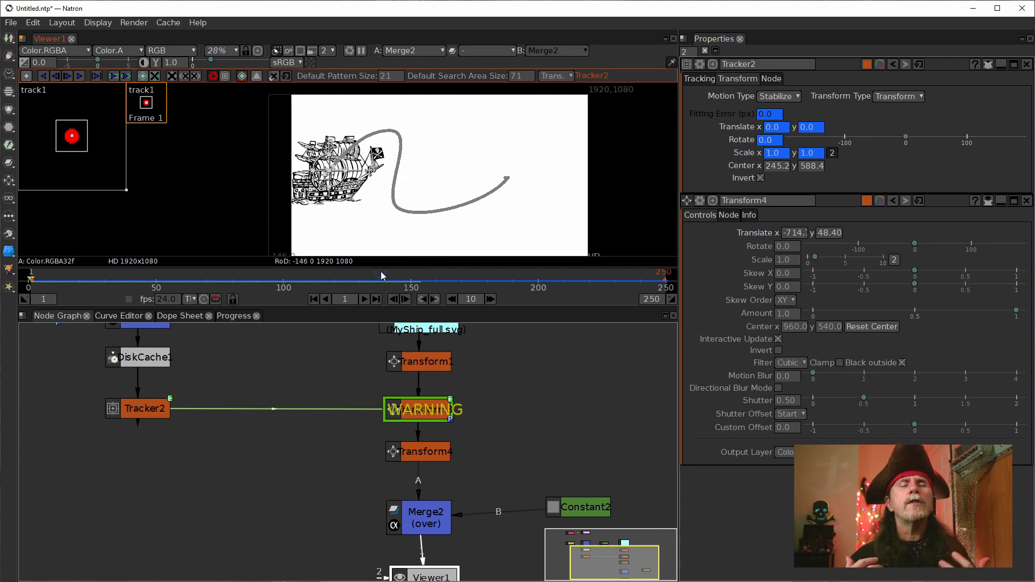
Step: Open Transform1's properties and rotate the ship to 43.0 degrees towards the direction of the path
left_click(426, 362)
double_click(427, 366)
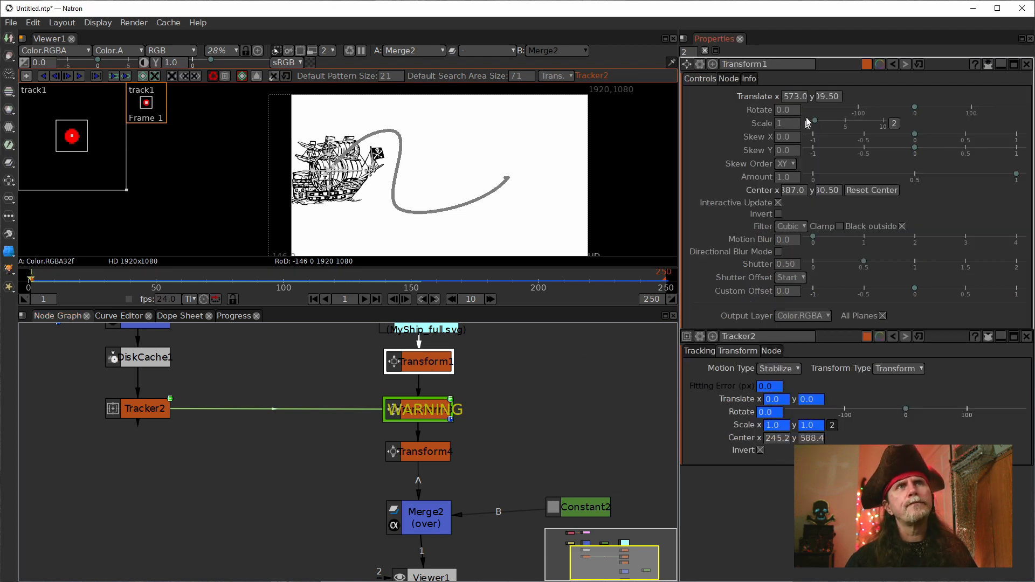
scroll(375, 181, "up", 4)
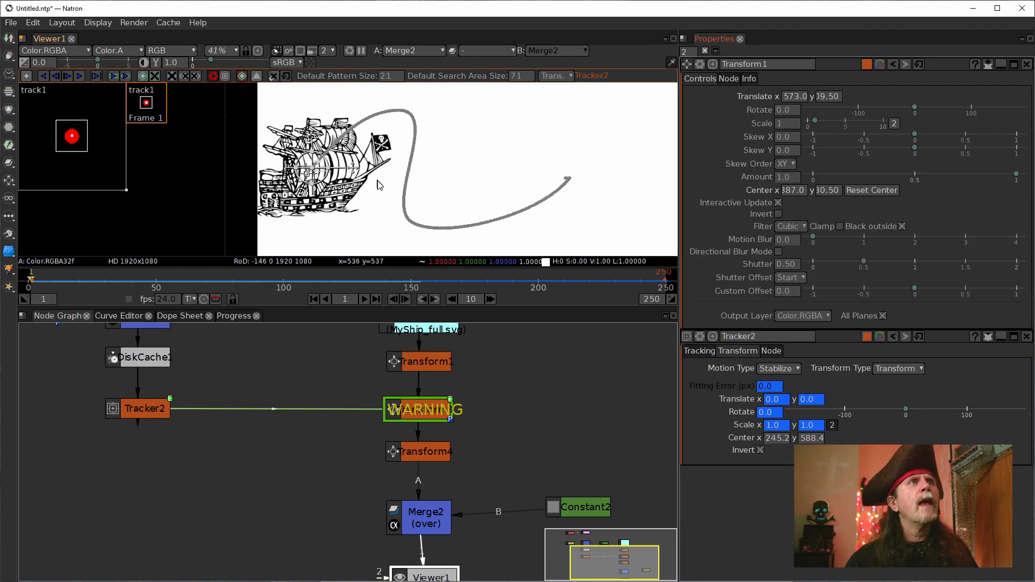
left_click(777, 113)
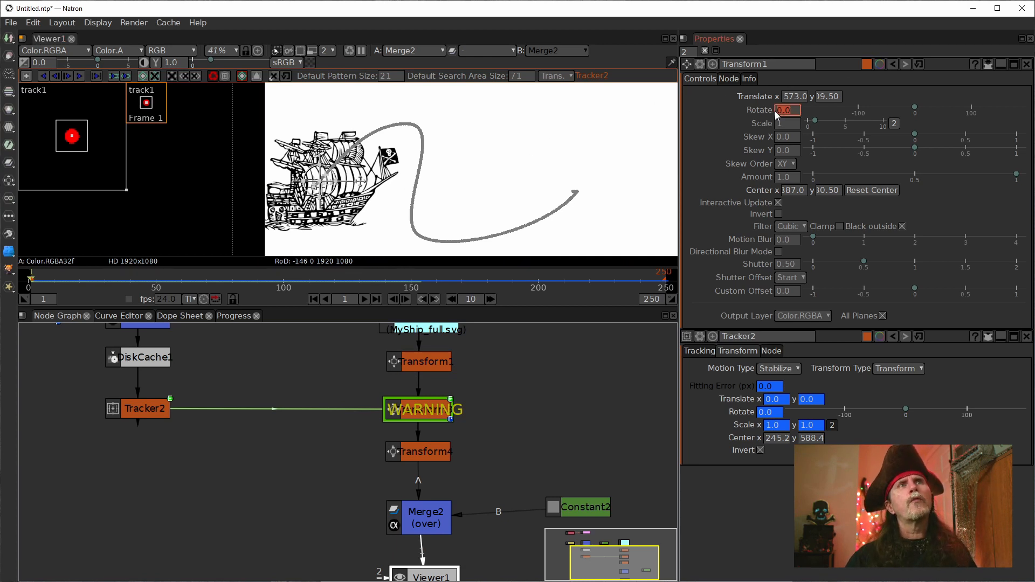
key("Up")
key("Up")
key("Up")
key("Up")
key("Up")
key("Up")
key("Up")
key("Up")
key("Up")
key("Up")
key("Up")
key("Up")
key("Up")
key("Up")
key("Up")
key("Up")
key("Up")
key("Up")
key("Up")
key("Up")
key("Up")
key("Up")
key("Up")
key("Up")
key("Up")
key("Up")
key("Up")
key("Up")
key("Up")
key("Up")
key("Up")
key("Up")
key("Up")
key("Up")
key("Up")
key("Up")
key("Up")
key("Up")
key("Up")
key("Up")
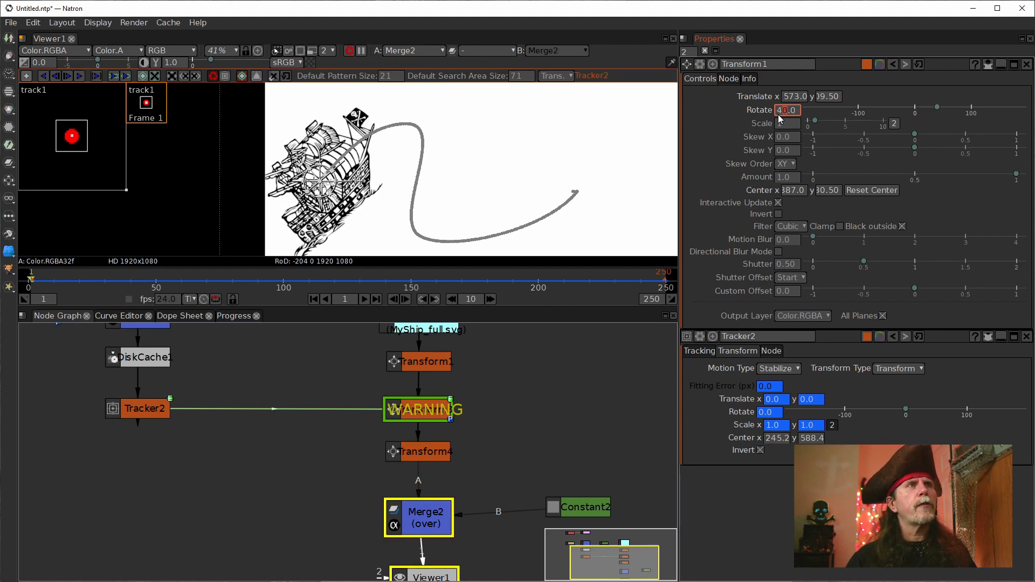
key("Up")
key("Up")
key("Up")
key("Up")
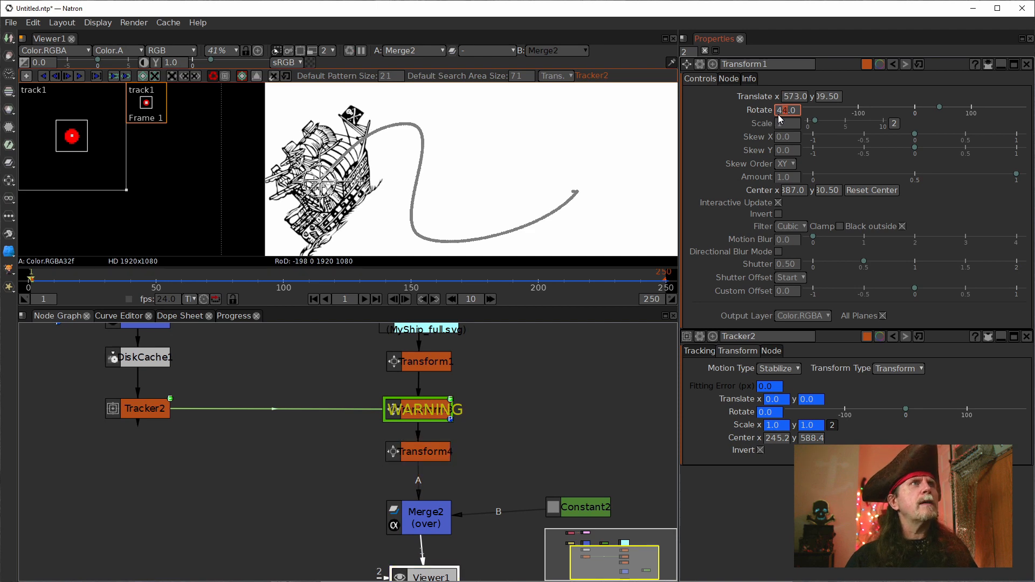
key("Down")
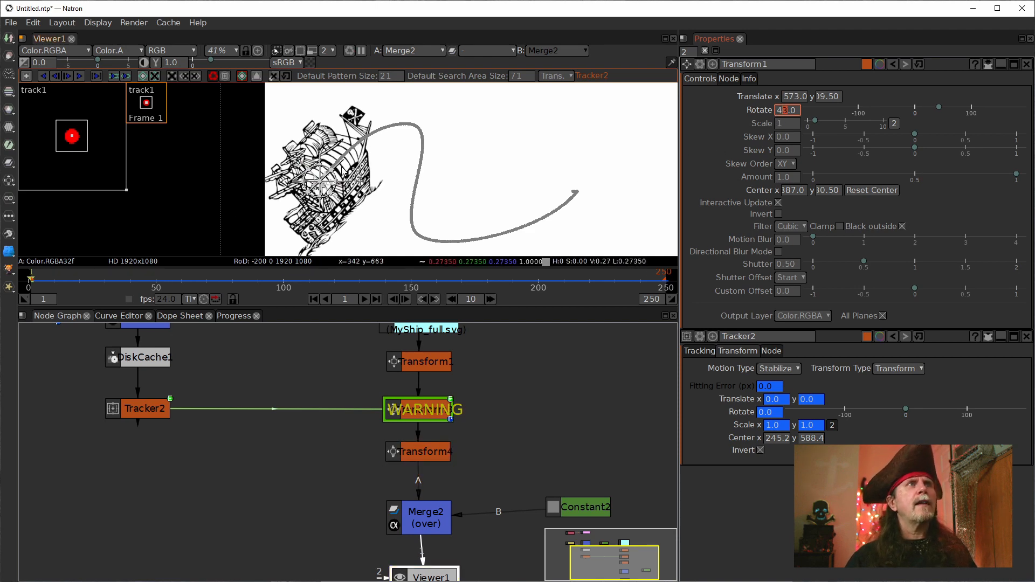
Step: Close and reopen Tracker2's properties to compare the ship with the path, and set Transform1's Rotate to 48.0
scroll(323, 183, "up", 5)
left_click_drag(379, 160, 496, 160)
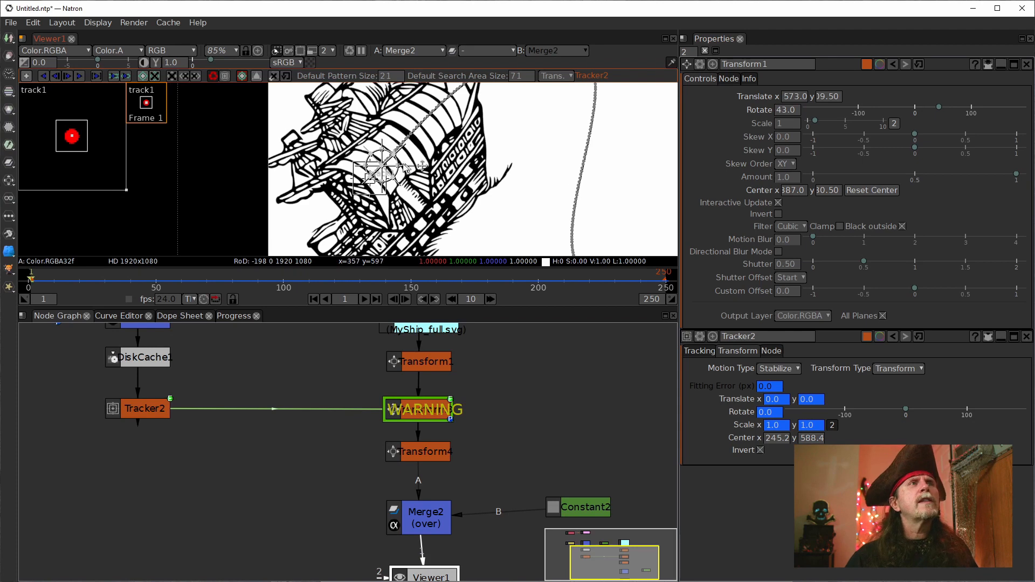
left_click(1026, 337)
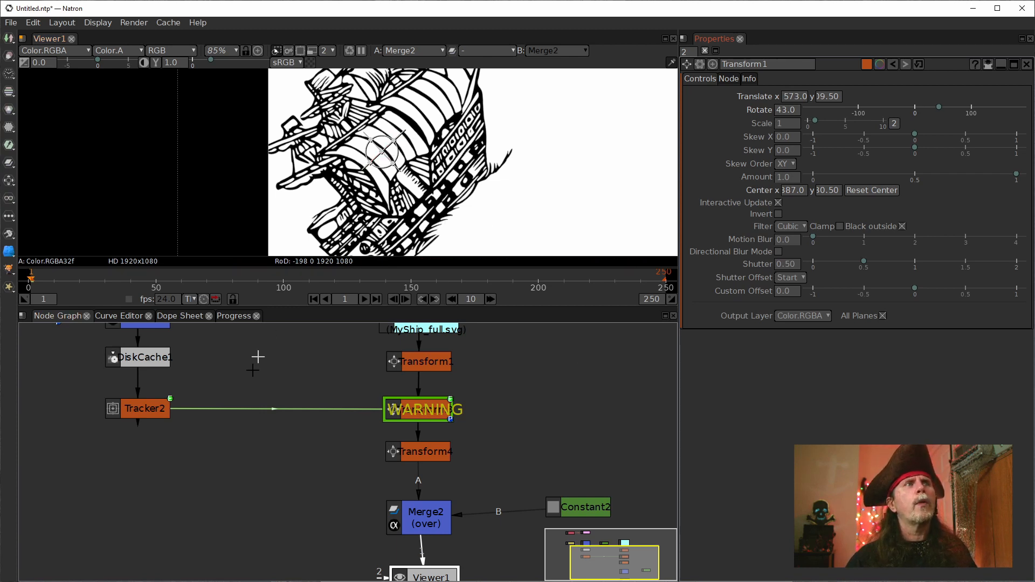
double_click(143, 410)
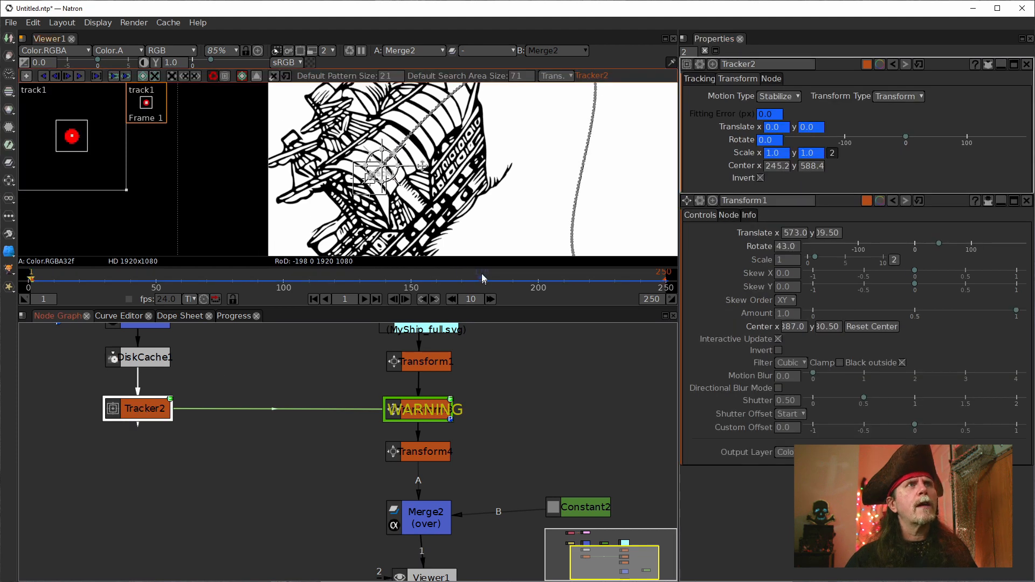
scroll(411, 187, "up", 5)
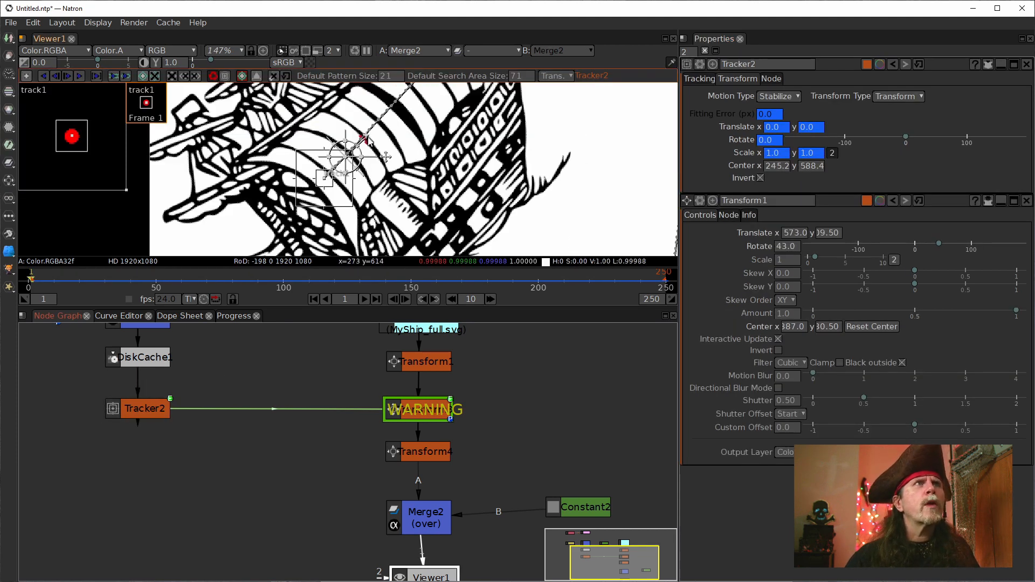
scroll(363, 157, "up", 5)
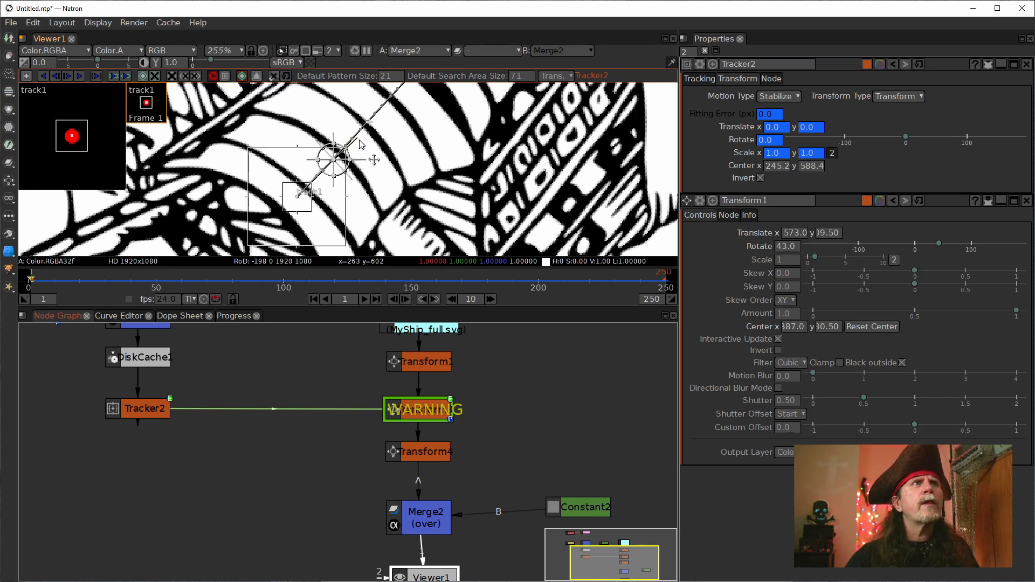
left_click(780, 249)
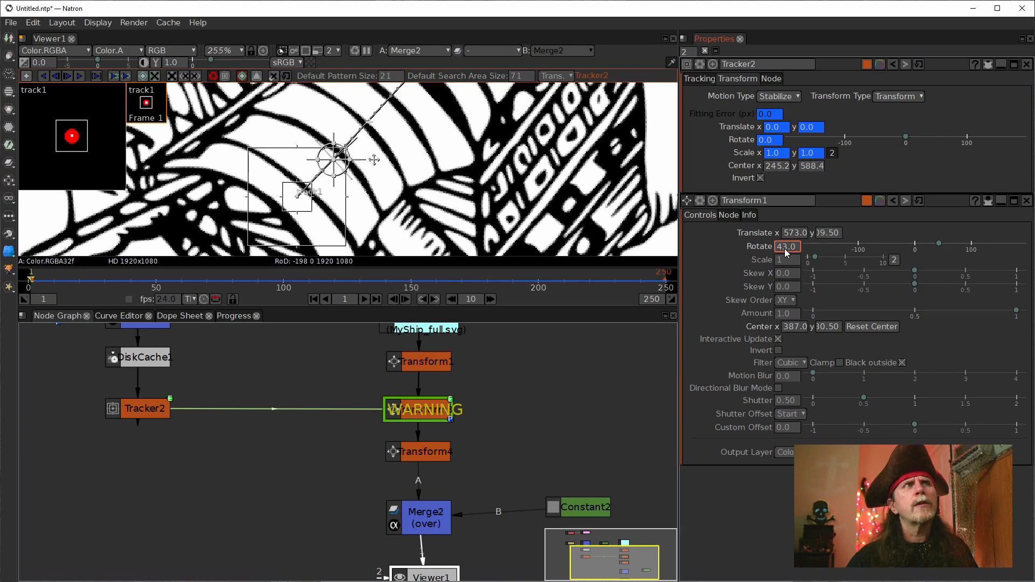
scroll(785, 248, "up", 4)
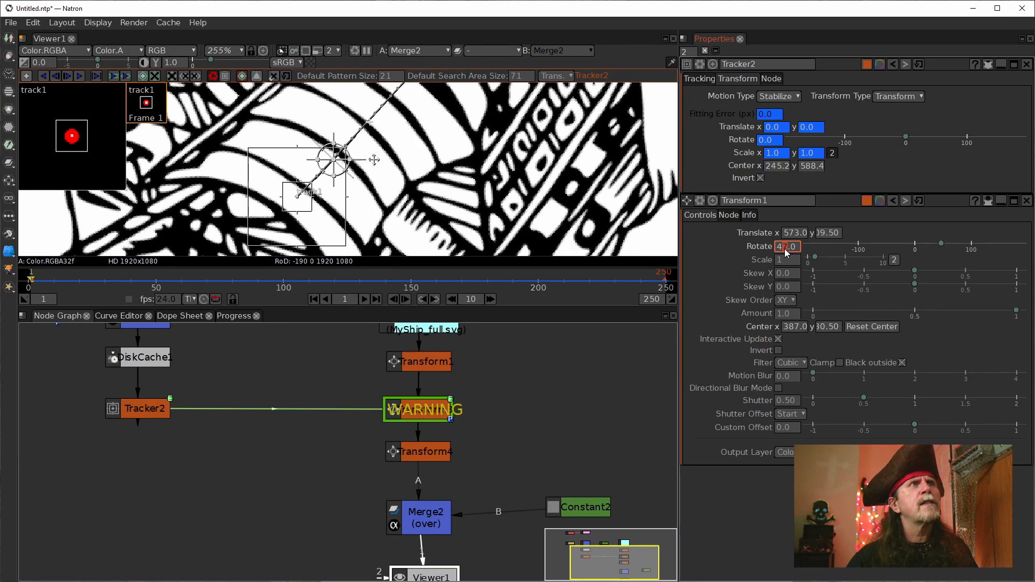
scroll(785, 248, "up", 1)
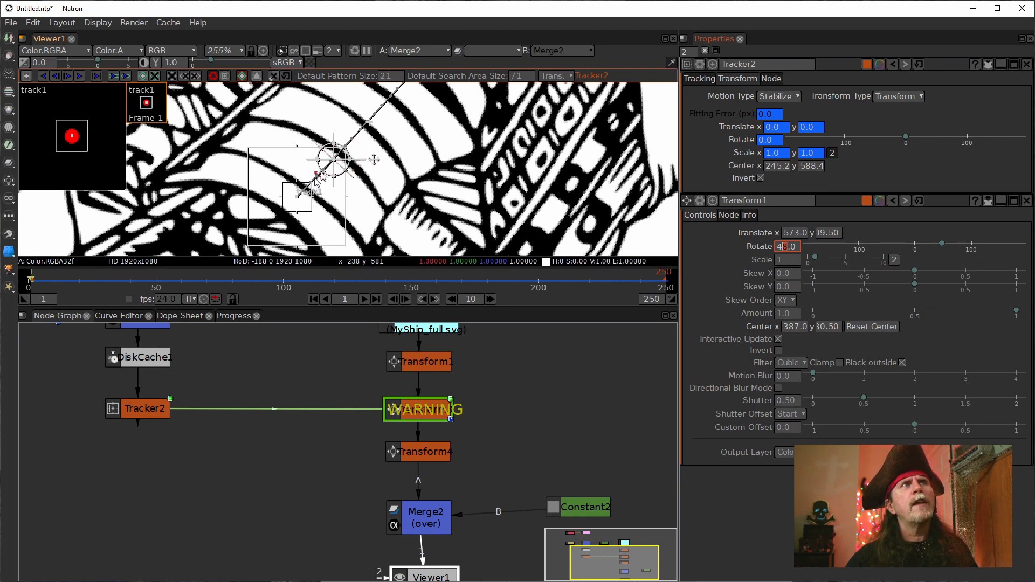
Step: Fit the frame in the viewer, play the rotated ship's animation to frame 77 to examine its orientation, and select Transform1
scroll(467, 131, "down", 15)
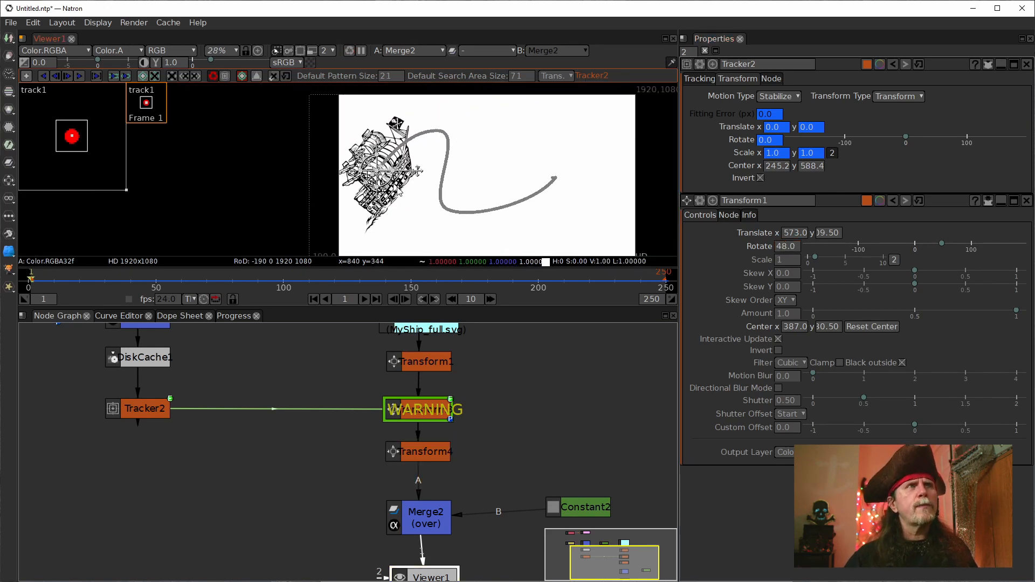
left_click_drag(504, 248, 420, 211)
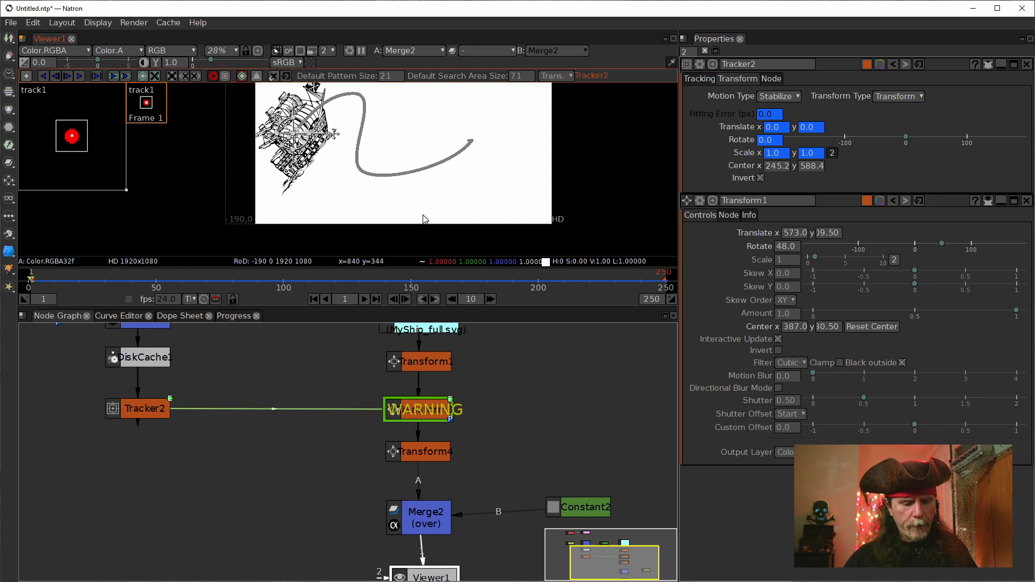
left_click(423, 216)
key("f")
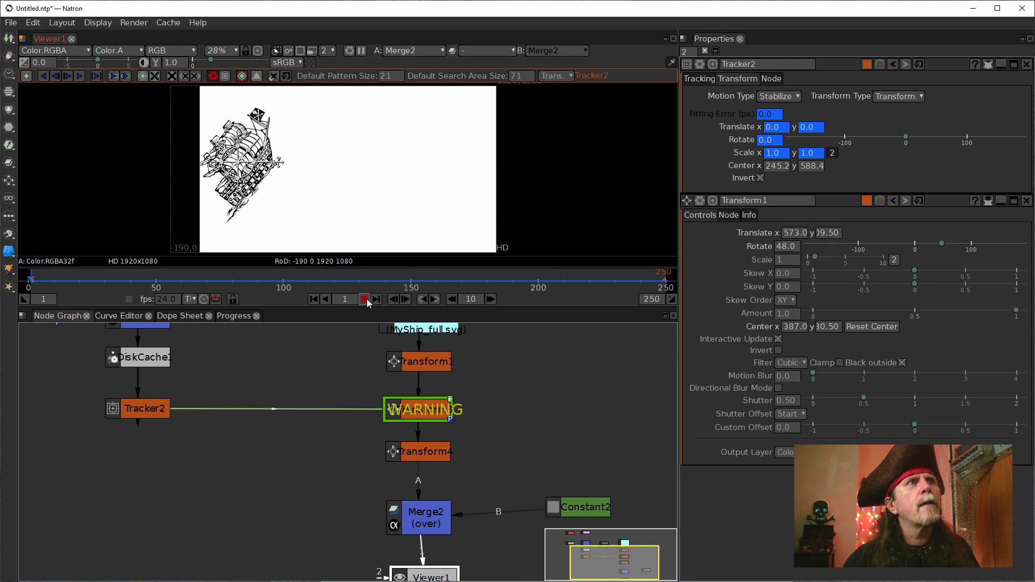
left_click(366, 300)
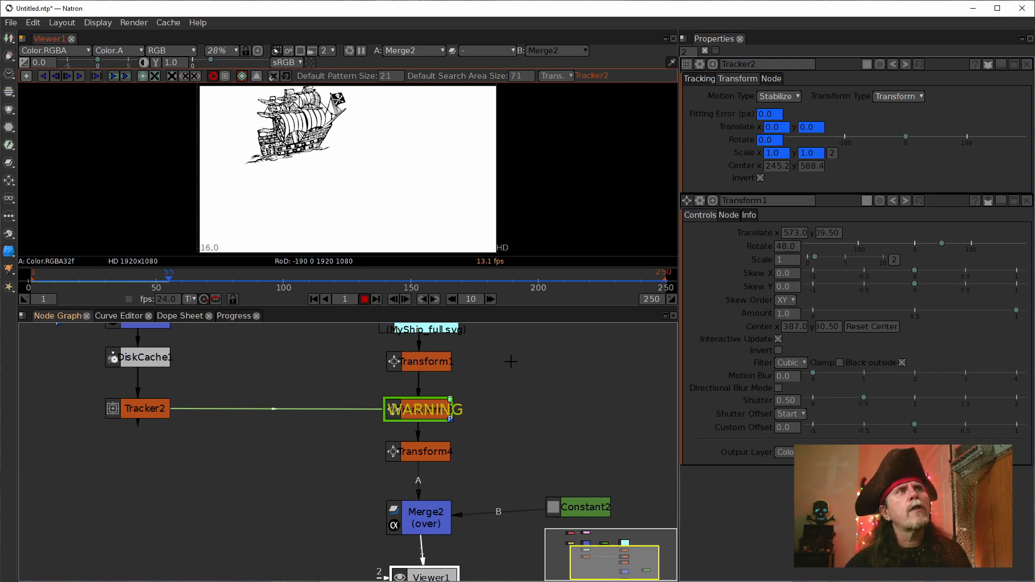
left_click(365, 299)
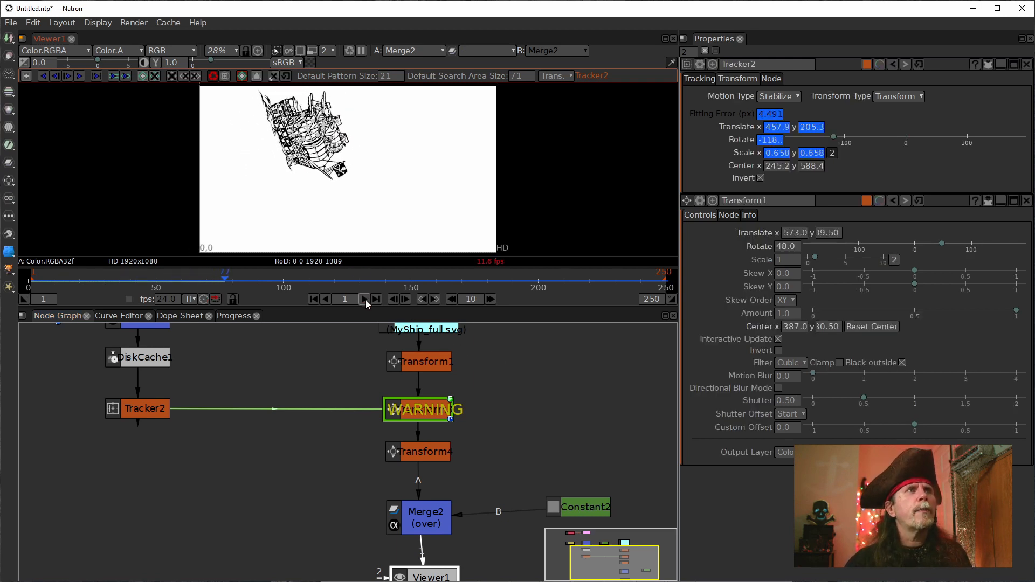
left_click(416, 363)
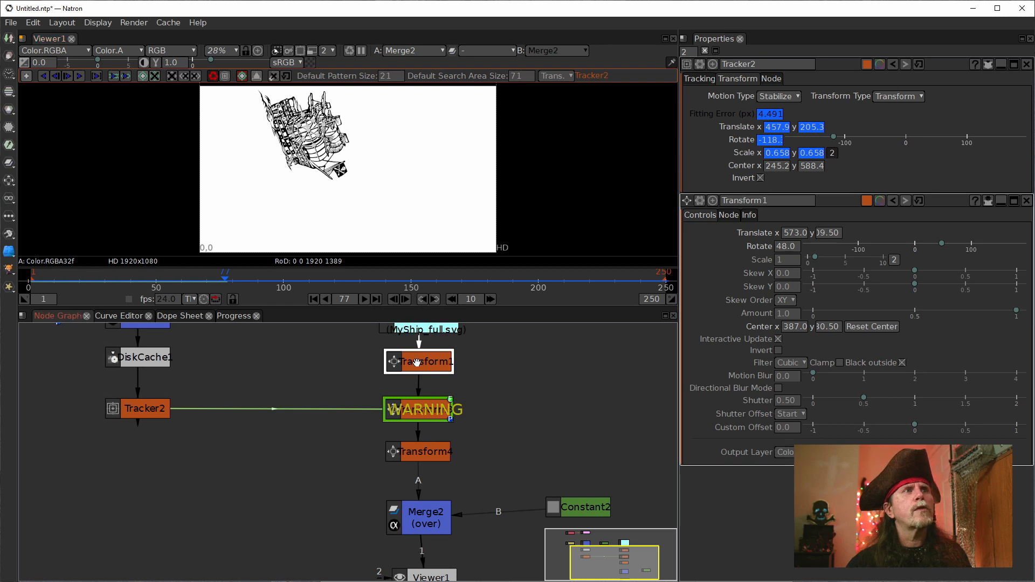
Step: Open Transform1's properties and reduce the ship's Scale to 0.3
double_click(417, 363)
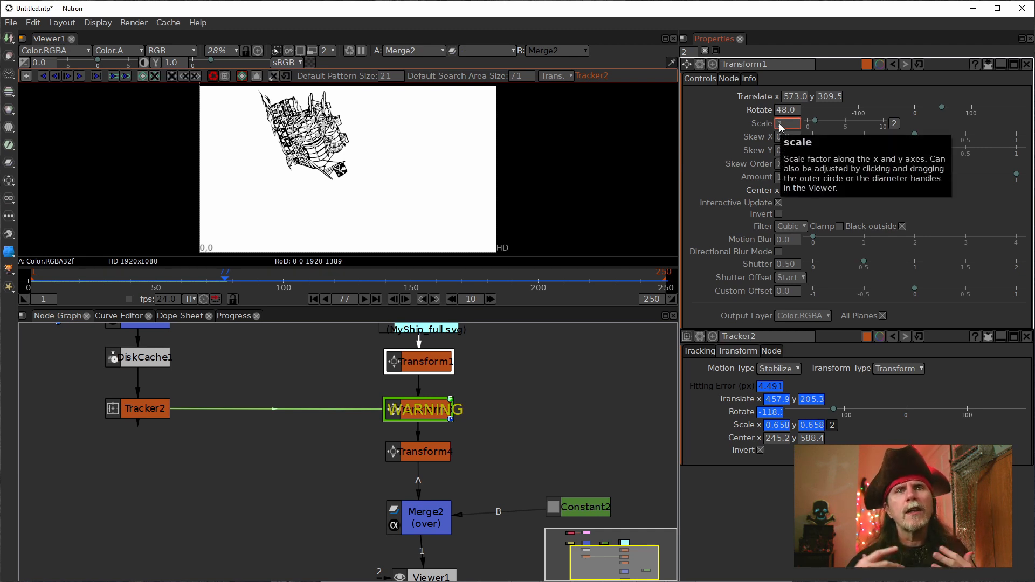
type("0.6")
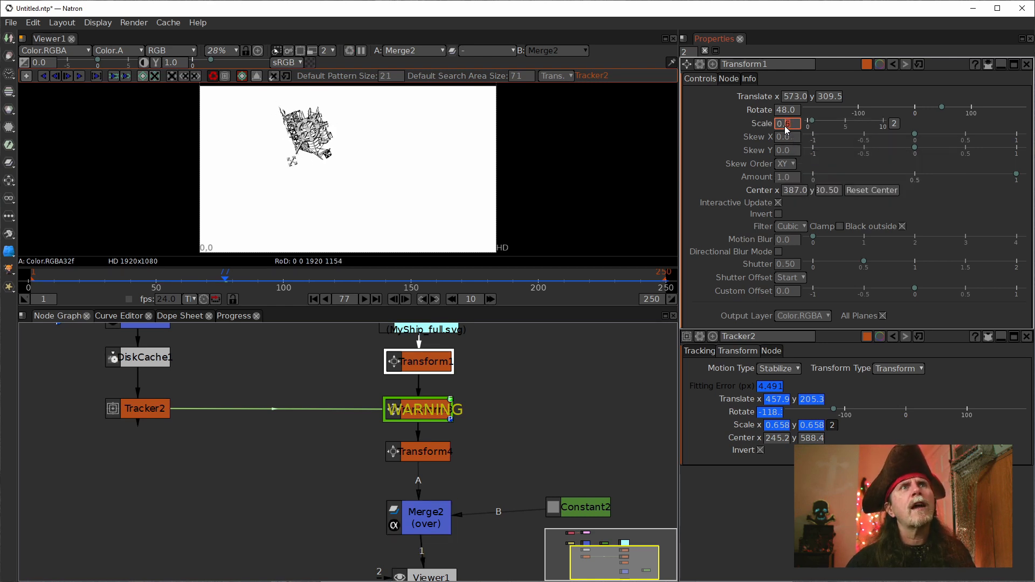
scroll(785, 126, "down", 1)
scroll(784, 125, "down", 1)
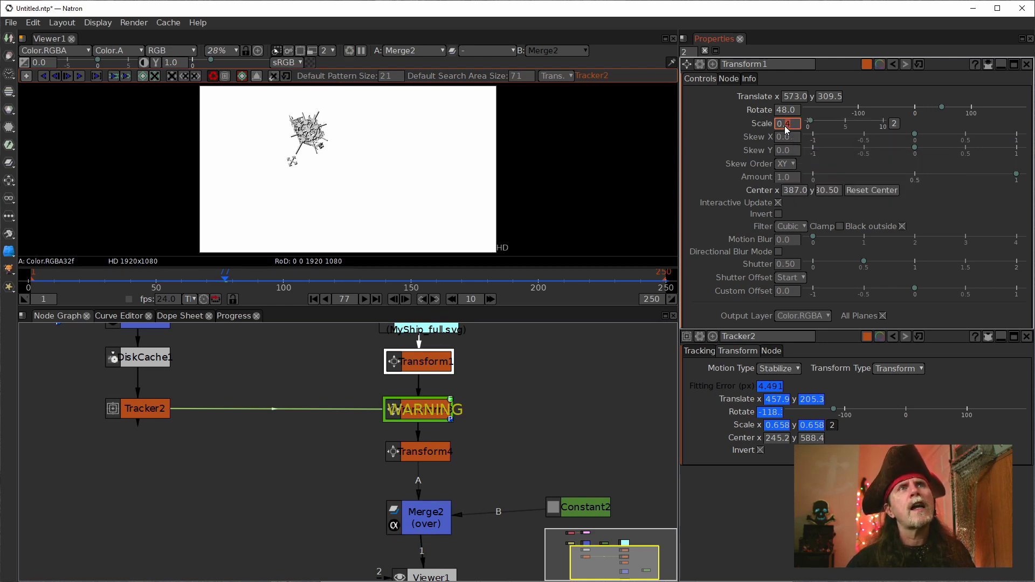
scroll(784, 125, "down", 1)
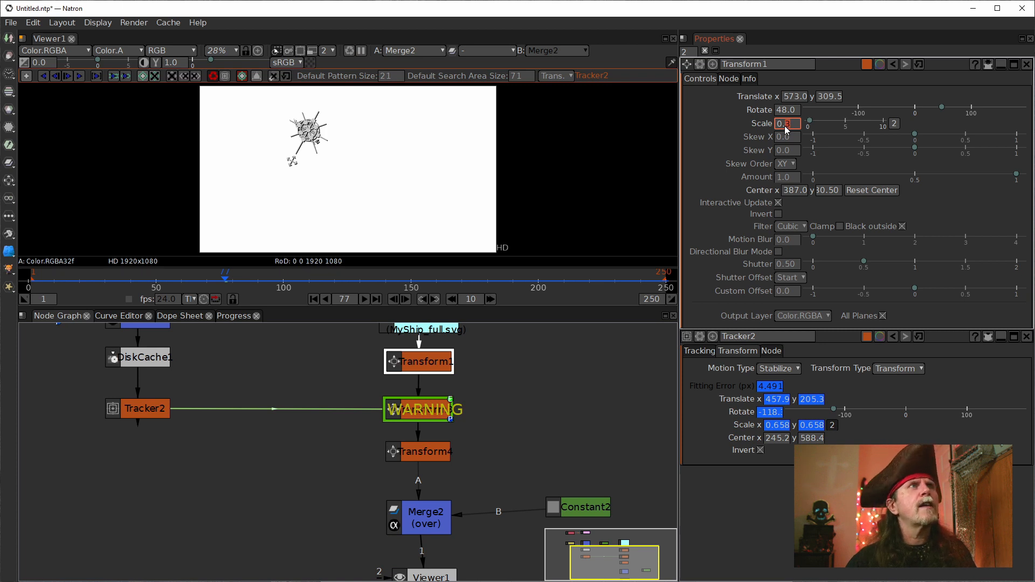
left_click(609, 200)
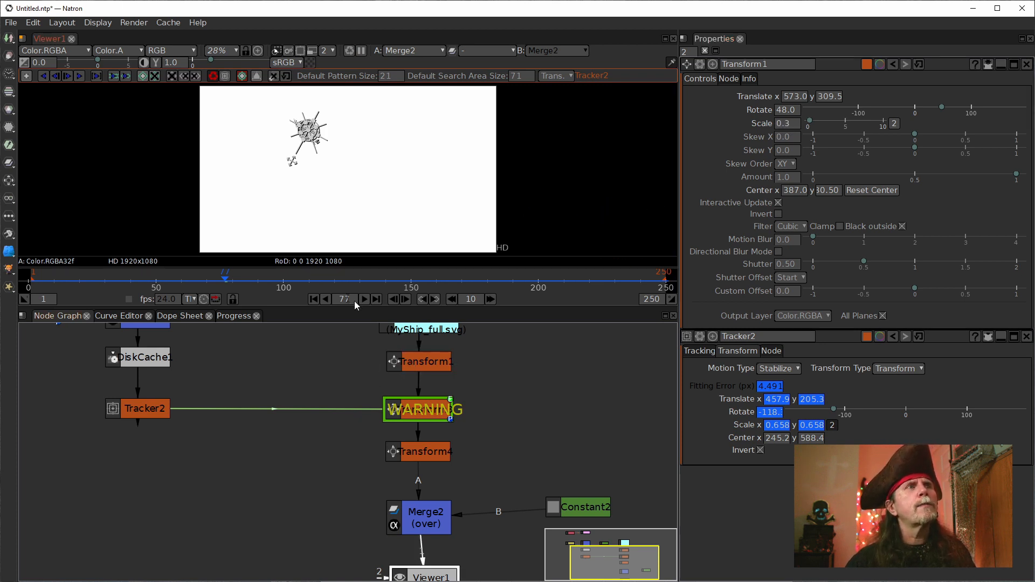
Step: Hide the viewer overlays and play the animation from frame 1 in the maximized viewer to examine the smaller ship's motion
left_click(313, 299)
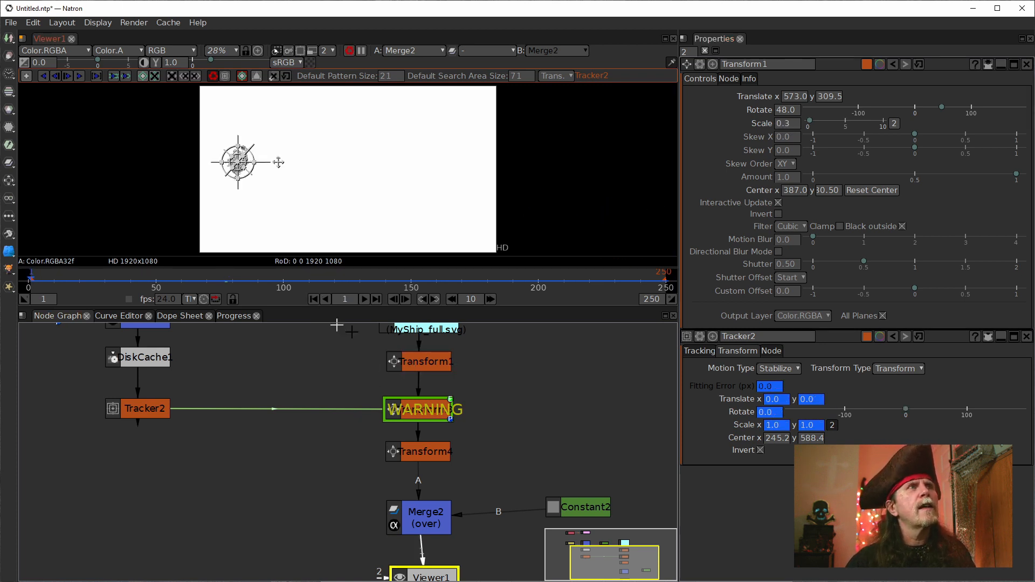
right_click(429, 207)
left_click(493, 284)
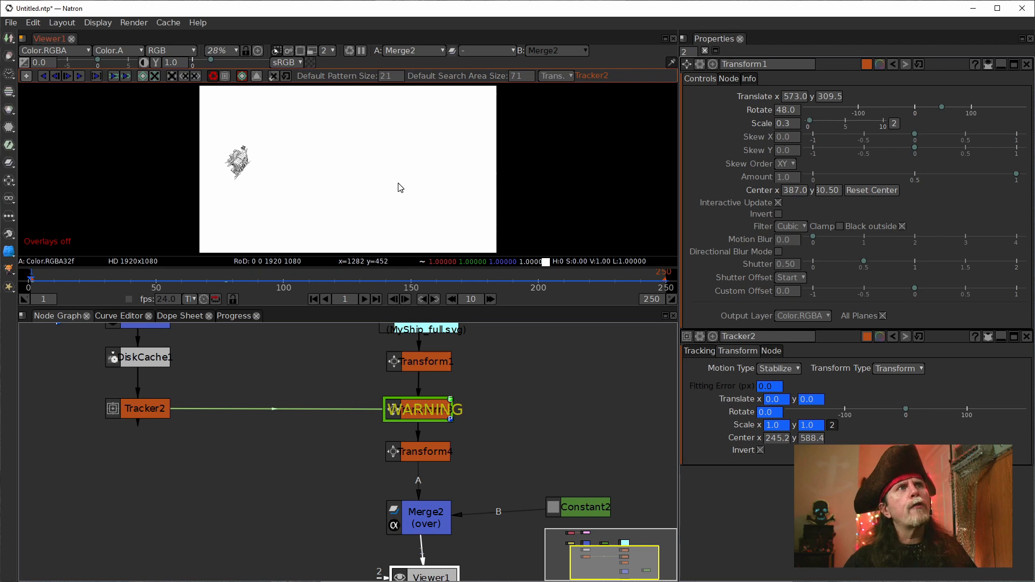
key("space")
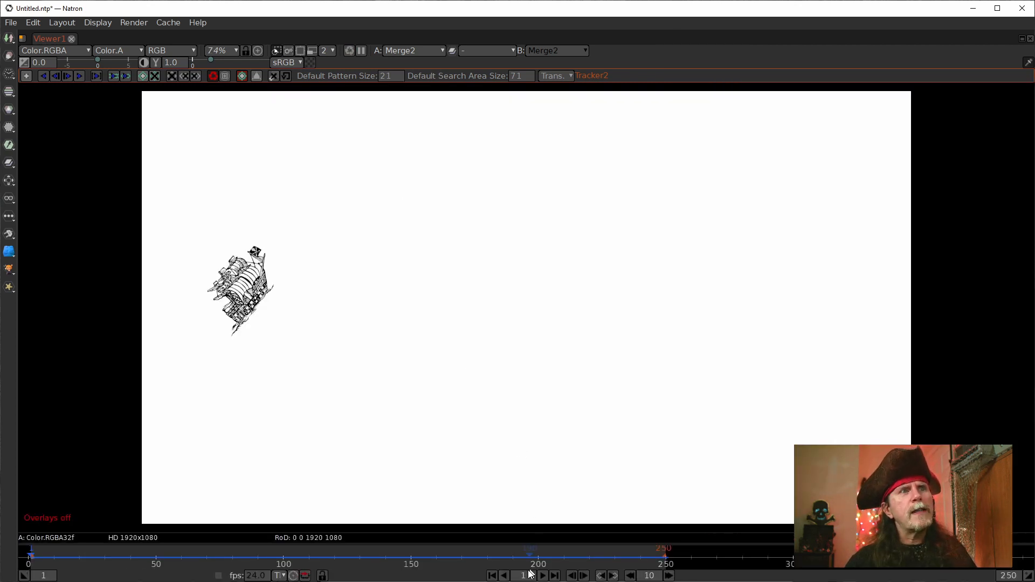
left_click(542, 577)
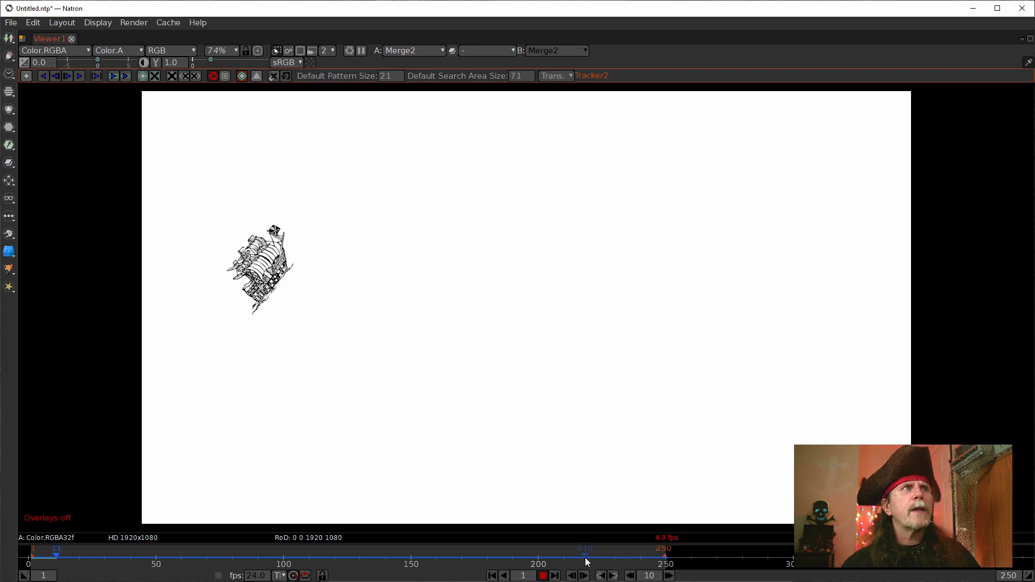
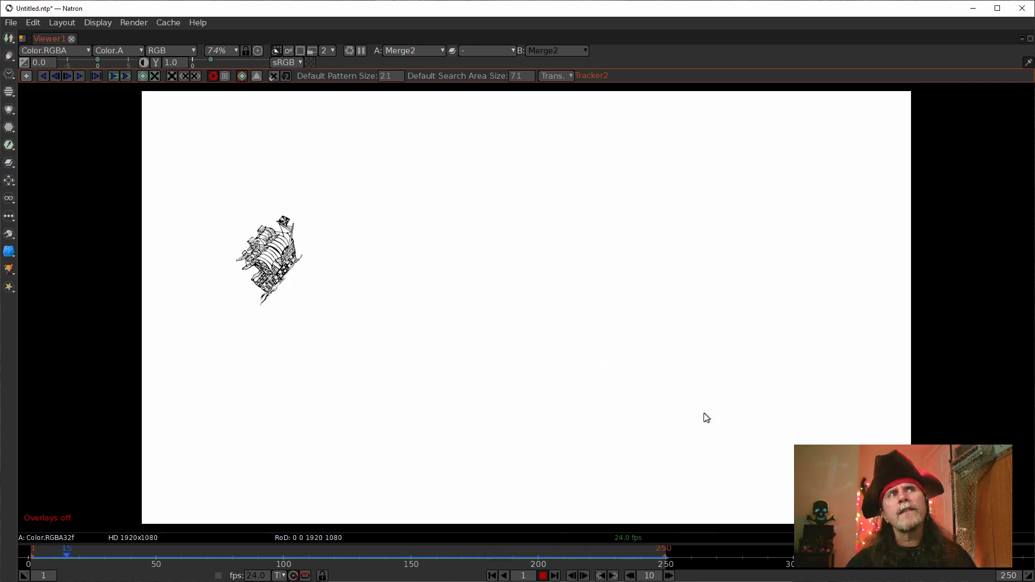
Step: Stop playback and step from frame 245 to 249 to examine the ship's motion at the end of the animation
left_click(543, 576)
left_click_drag(649, 556, 655, 558)
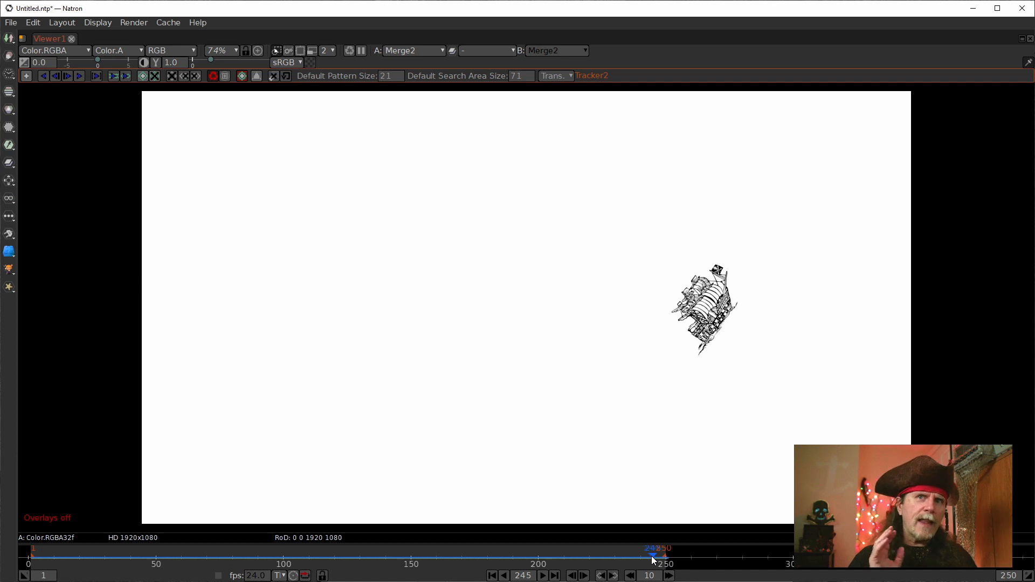
key("Right")
key("Right")
key("Right")
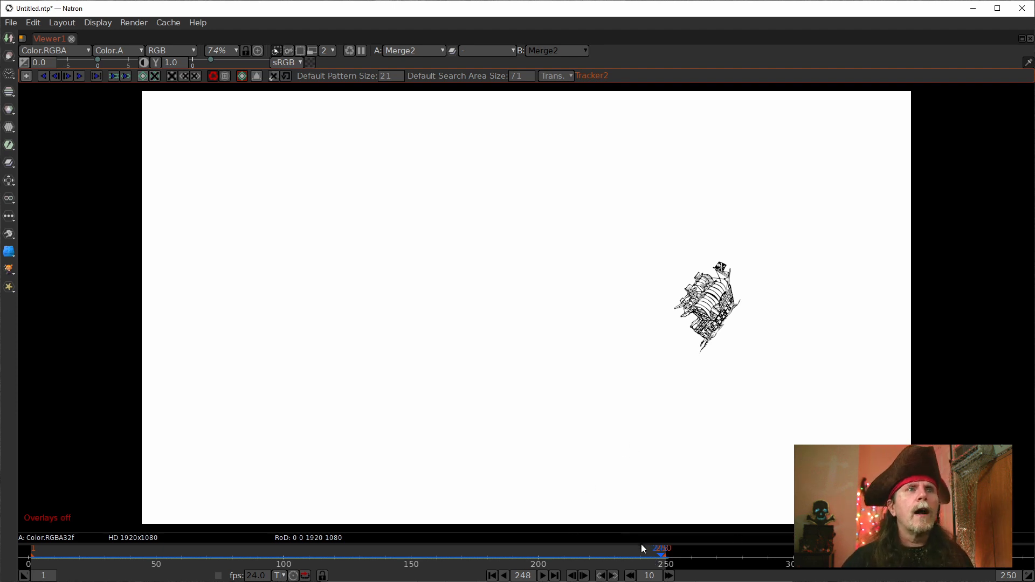
left_click(584, 575)
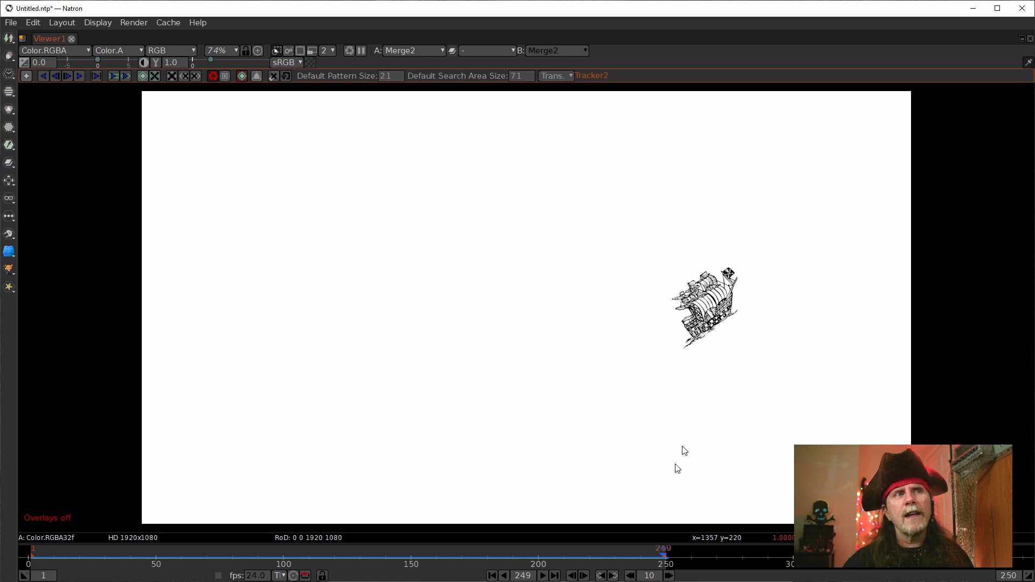
Step: Step back to frame 242 and forward again to 249 to compare the ship's angle, and return to frame 1
left_click(572, 576)
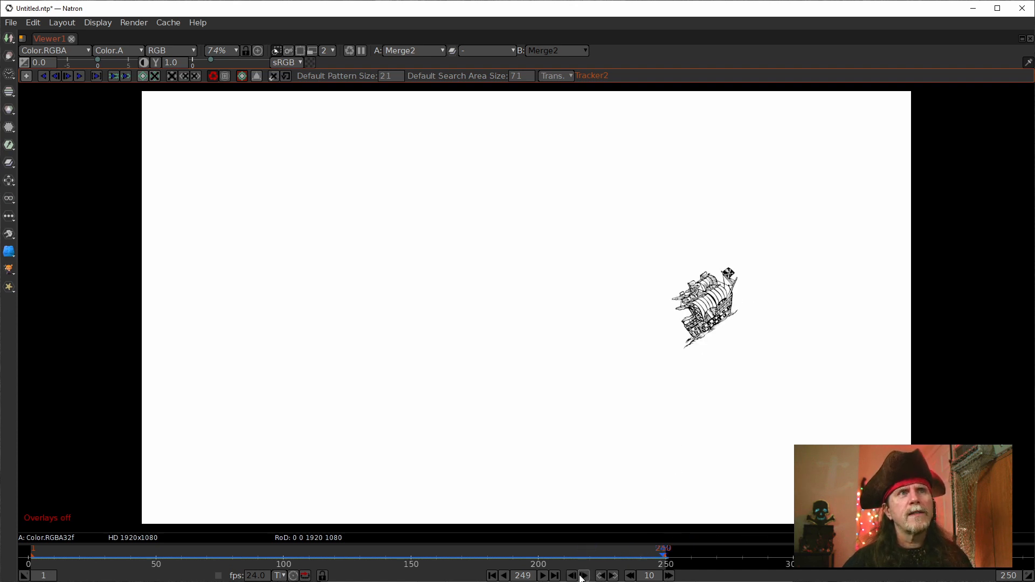
left_click(574, 578)
left_click(574, 578)
left_click(572, 578)
left_click(573, 578)
left_click(573, 578)
left_click(573, 578)
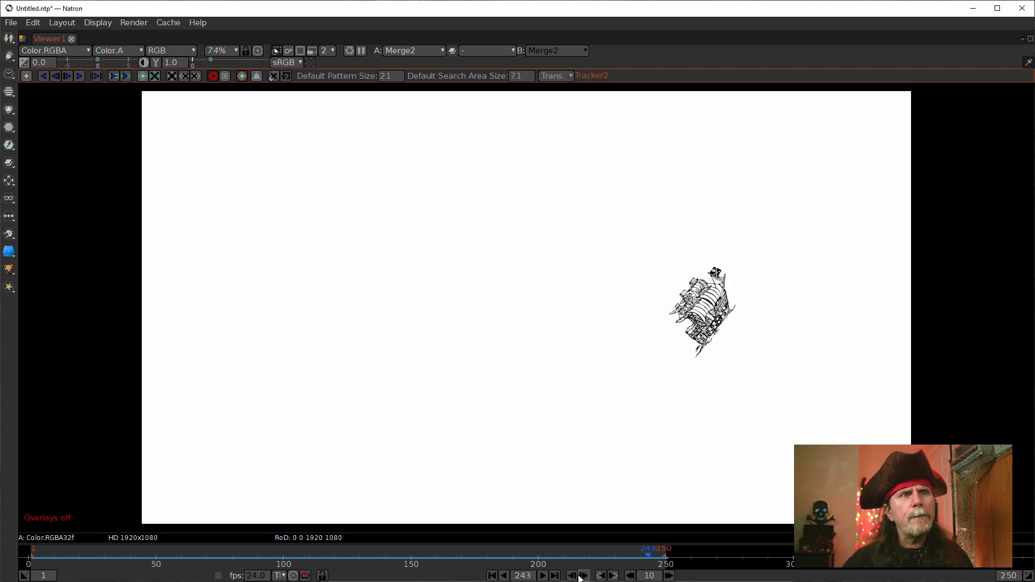
left_click(570, 577)
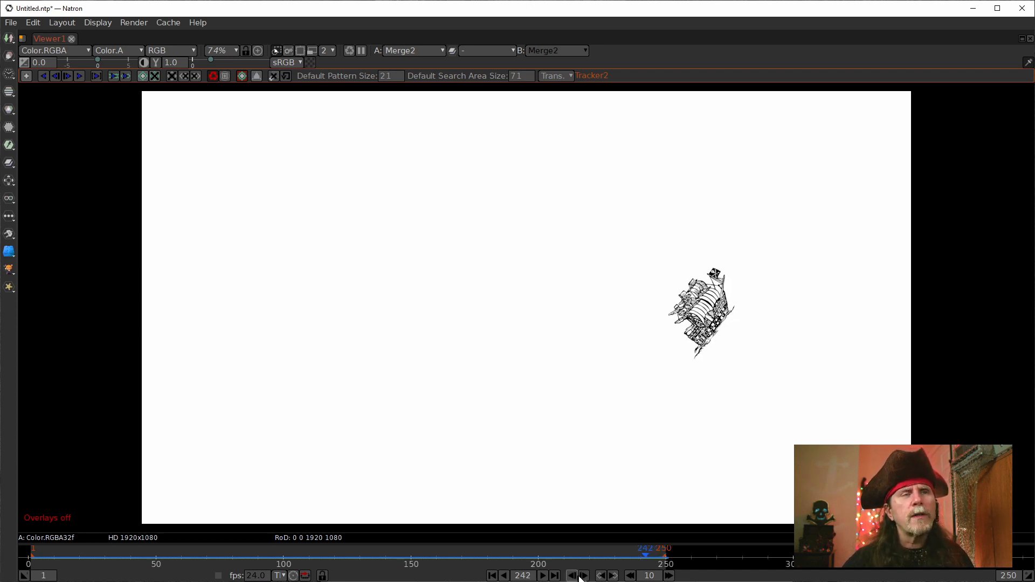
left_click(584, 576)
left_click(584, 576)
left_click(584, 576)
left_click(584, 576)
left_click(584, 576)
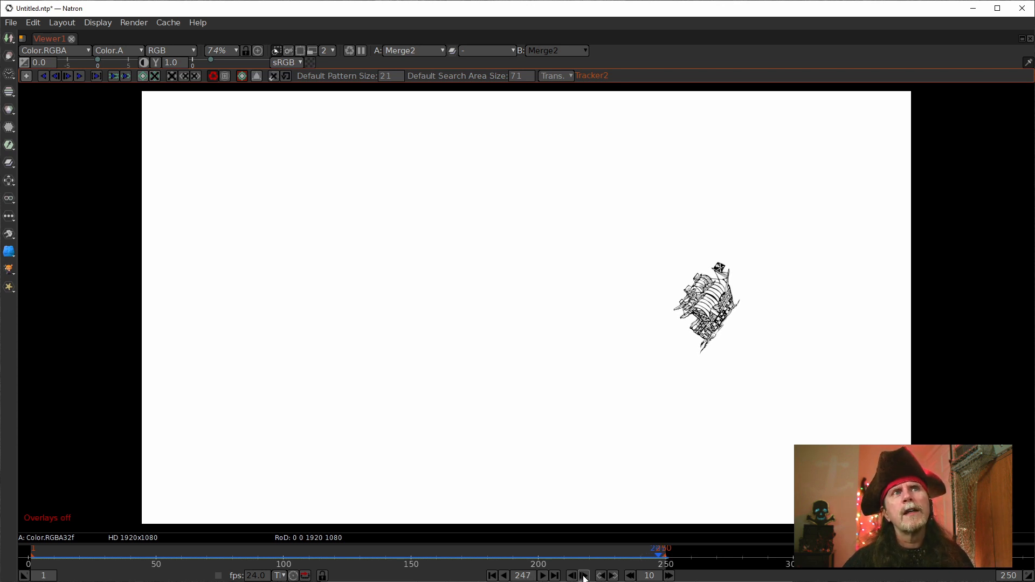
left_click(584, 577)
left_click(583, 577)
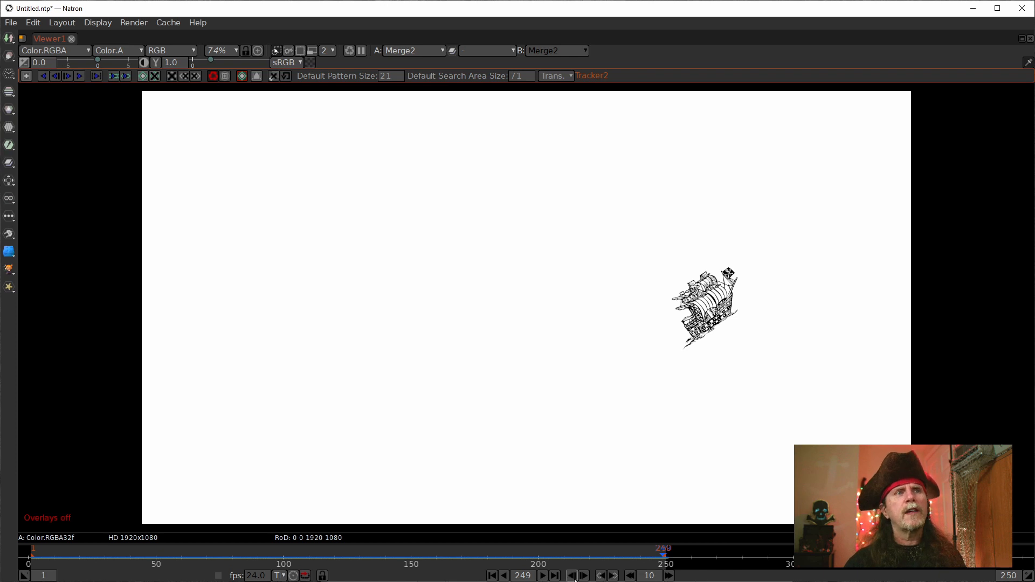
left_click(491, 577)
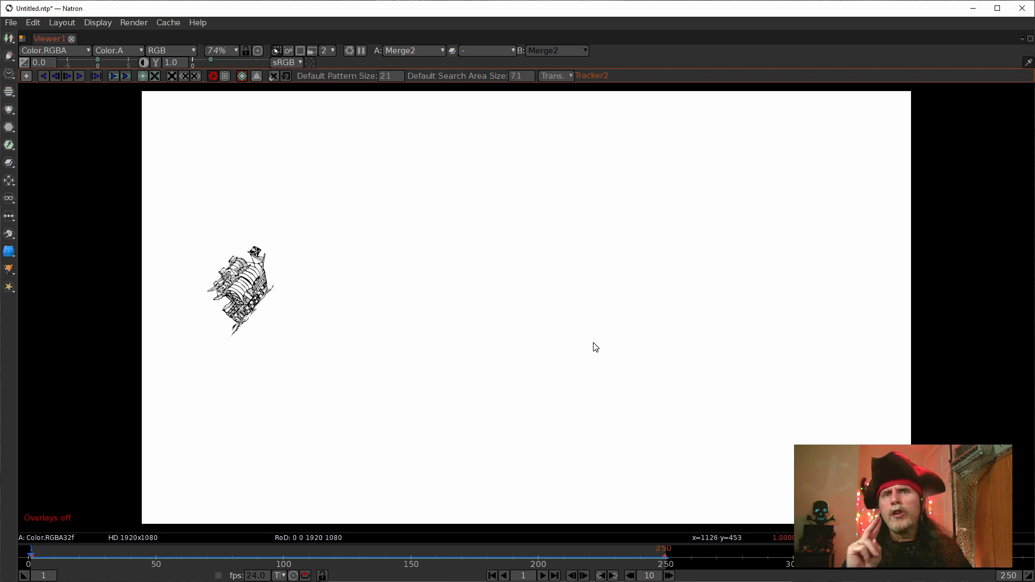
Step: Toggle Transform3's preview on and off to clear its warning, and move Transform4 further below it in the node graph
key("space")
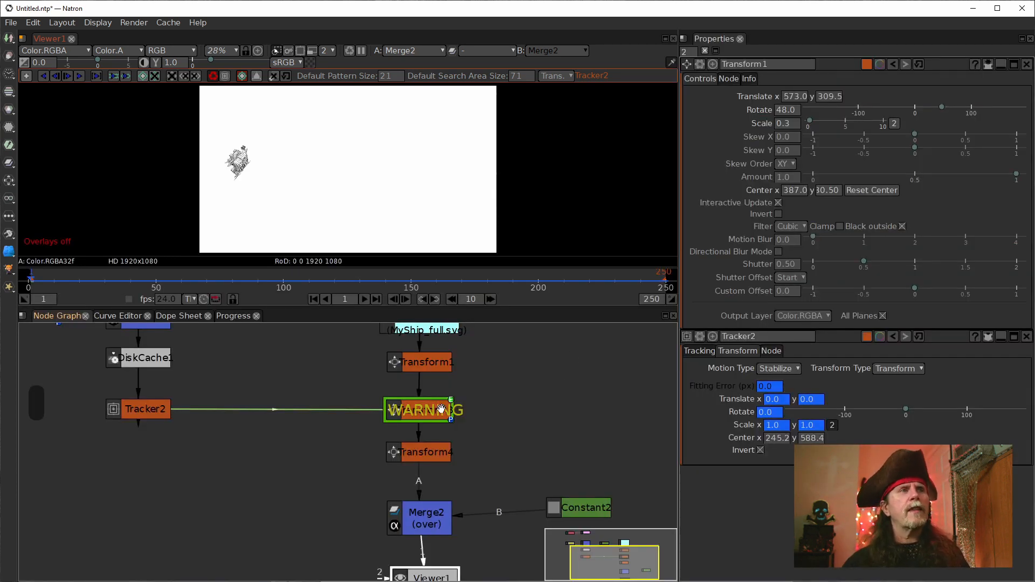
left_click(430, 416)
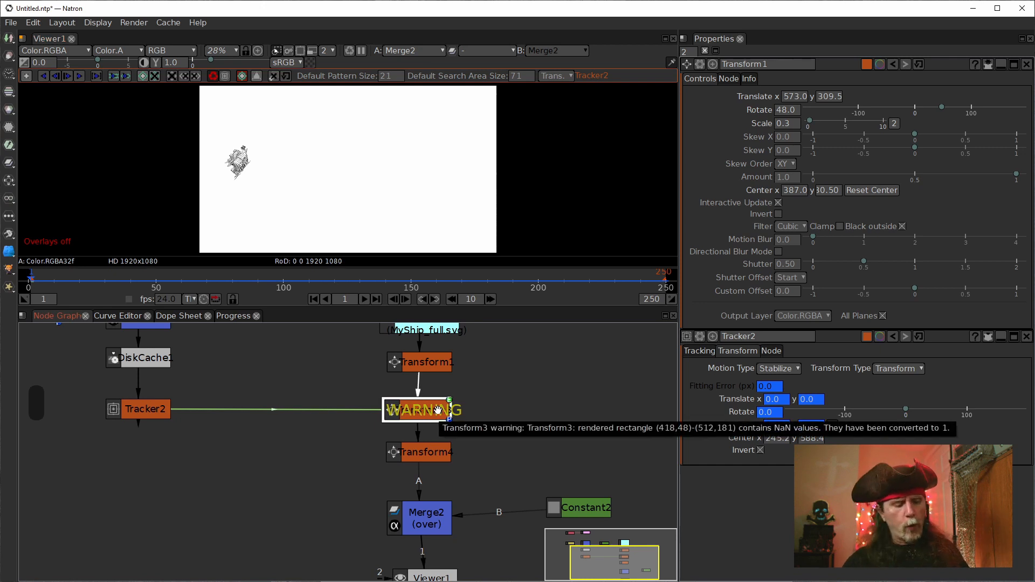
key("alt")
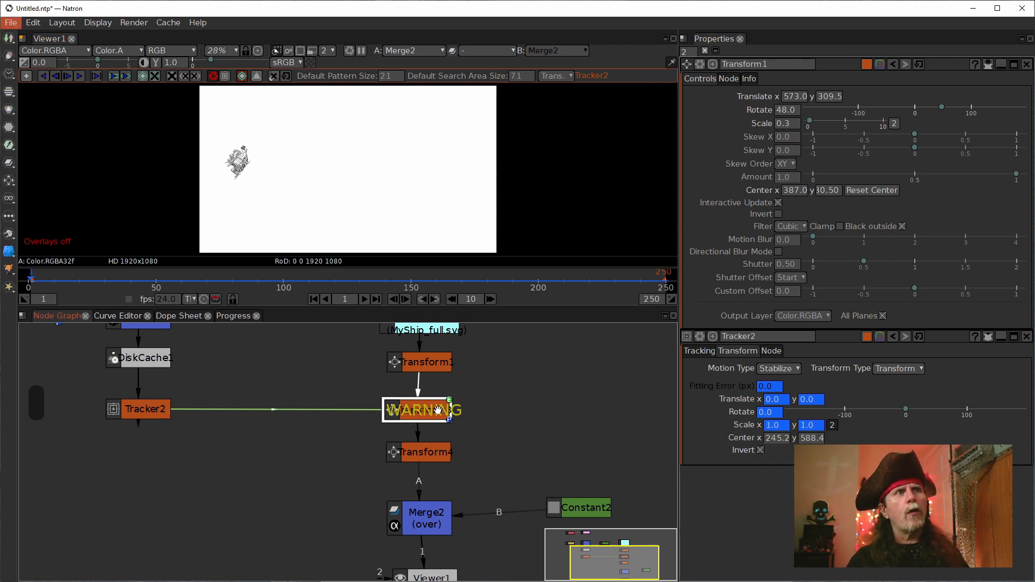
key("alt+p")
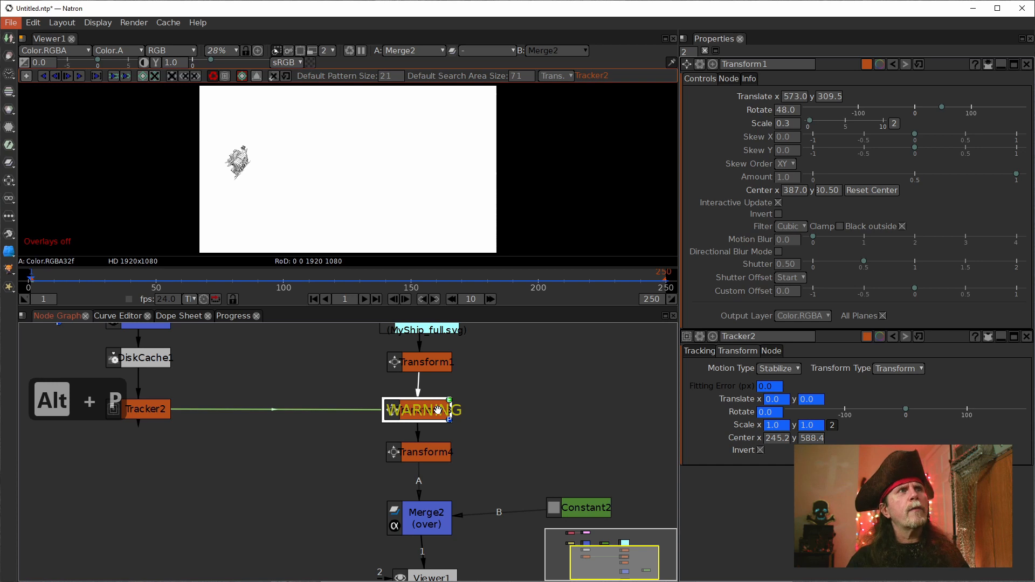
left_click(437, 410)
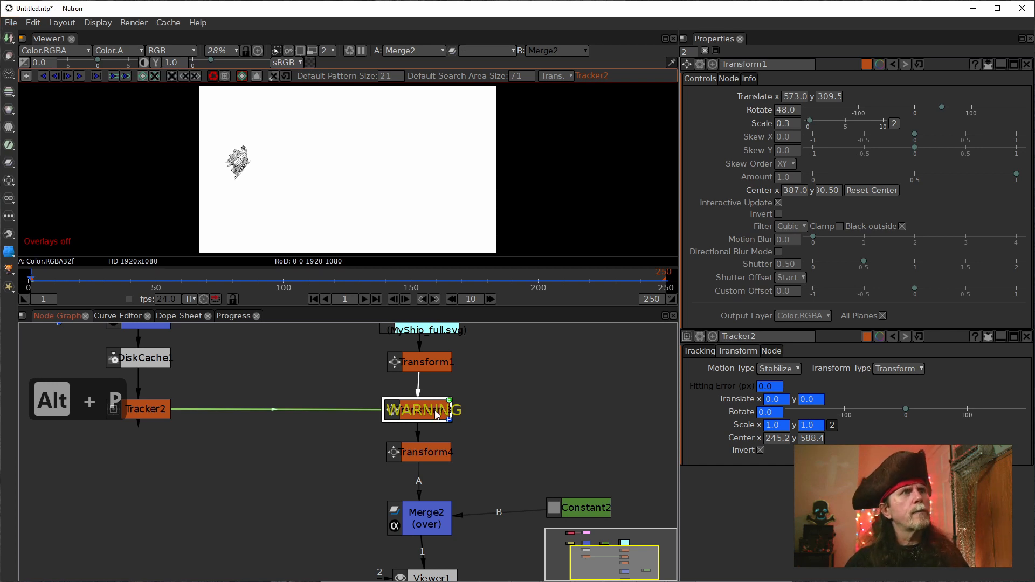
key("alt+p")
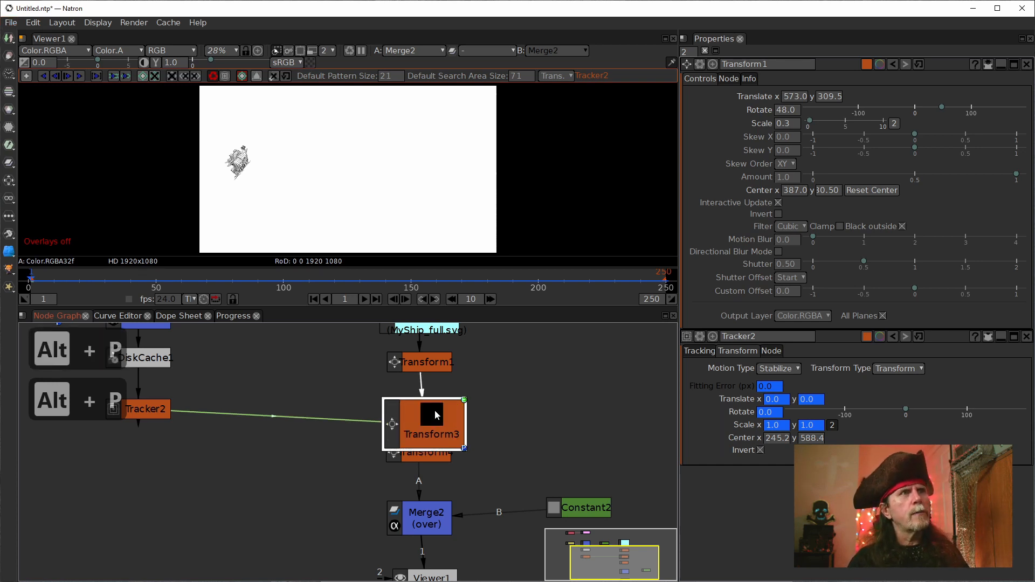
key("alt+p")
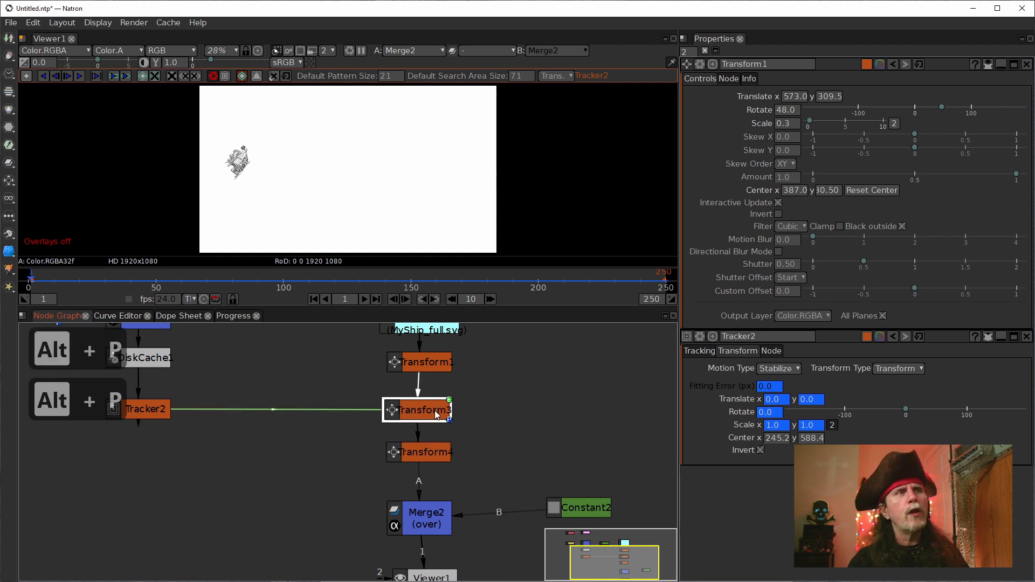
mouse_move(440, 404)
left_mouse_down()
mouse_move(455, 412)
mouse_move(426, 411)
left_mouse_up()
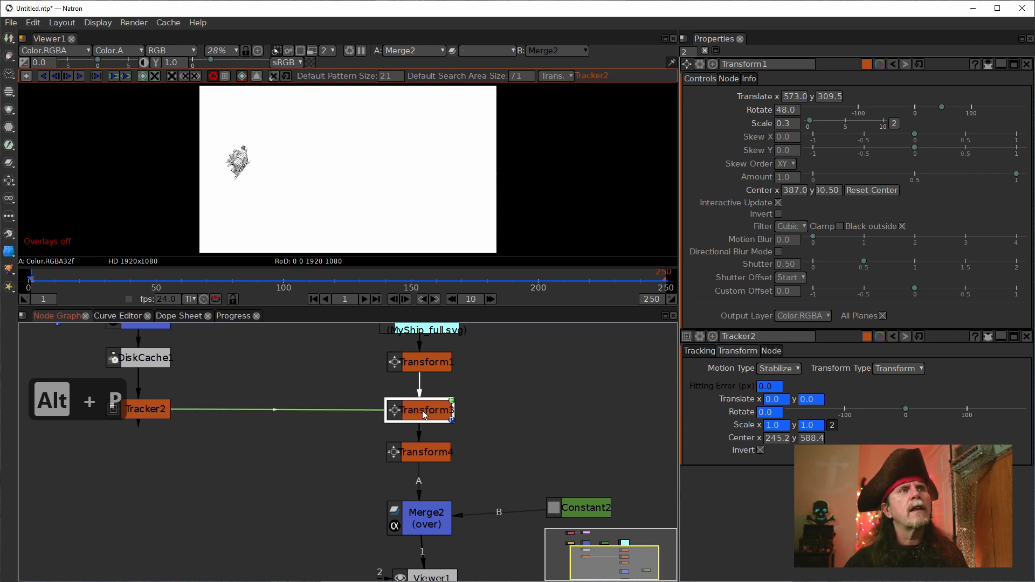
left_click_drag(424, 453, 426, 482)
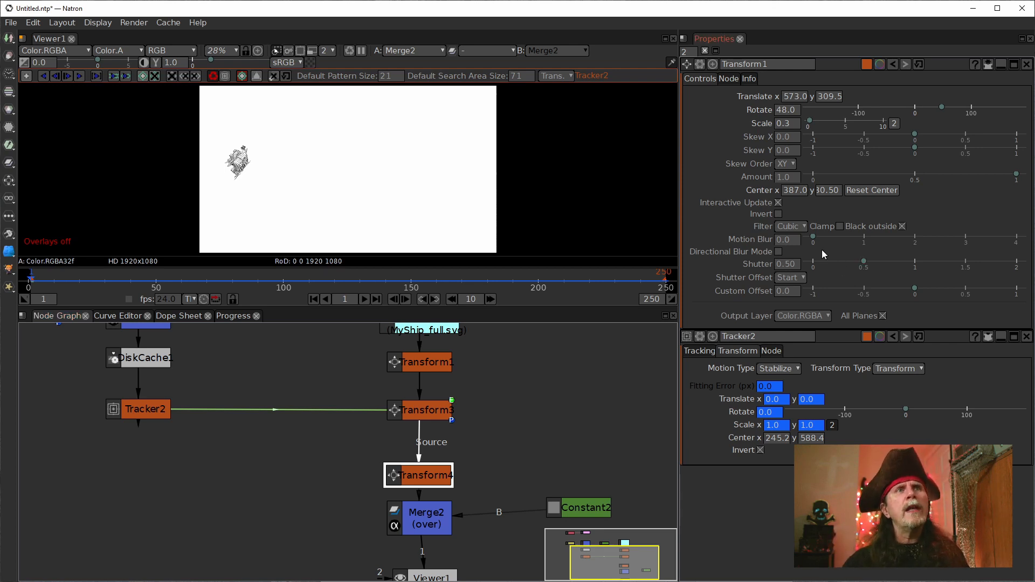
Step: Try a Motion Blur of 0.01 on Transform1 and inspect the ship's detail at frame 55
left_click(788, 241)
type("1")
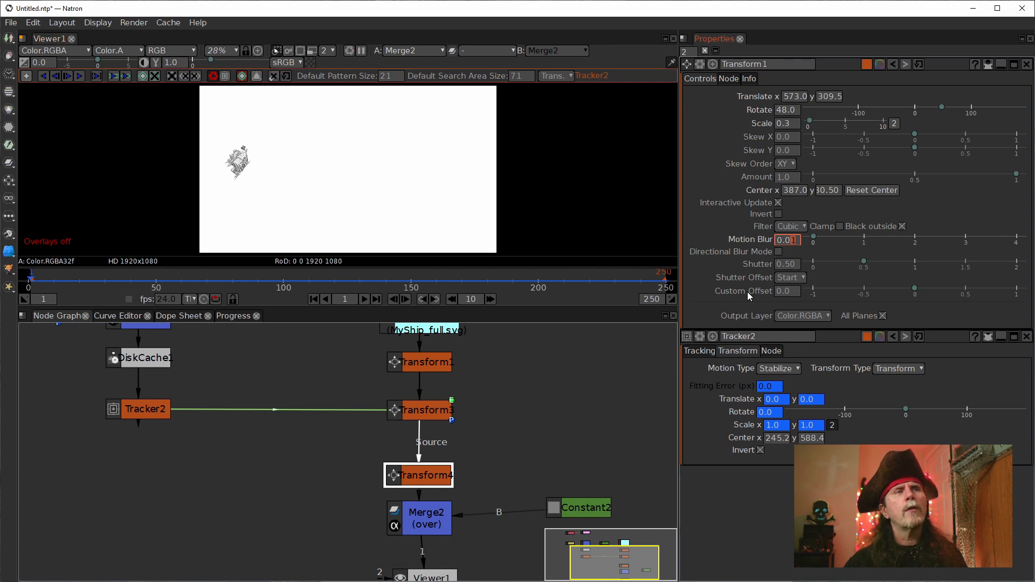
left_click(169, 281)
scroll(277, 135, "up", 3)
scroll(342, 138, "up", 9)
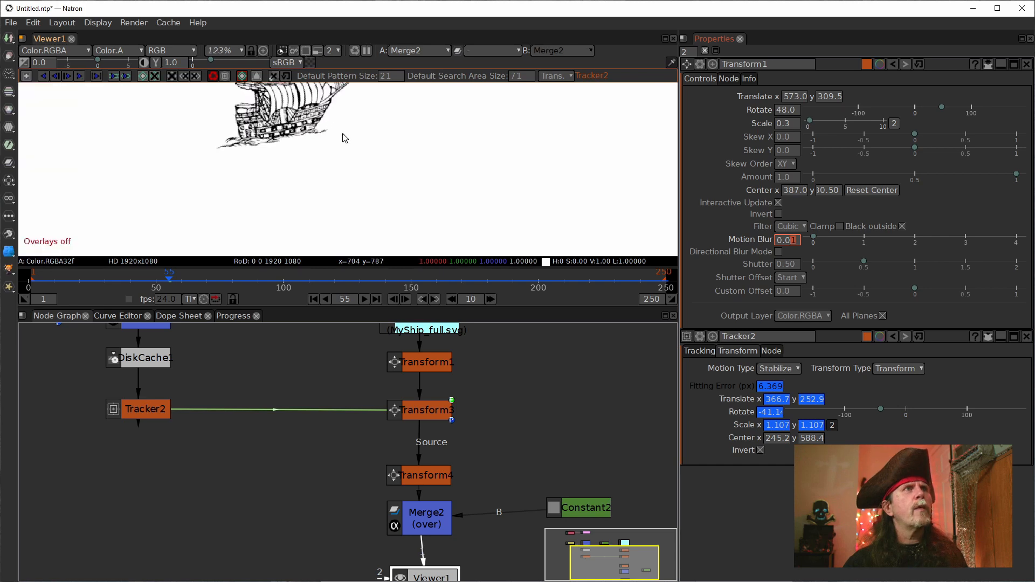
left_click_drag(419, 196, 477, 201)
scroll(479, 202, "up", 2)
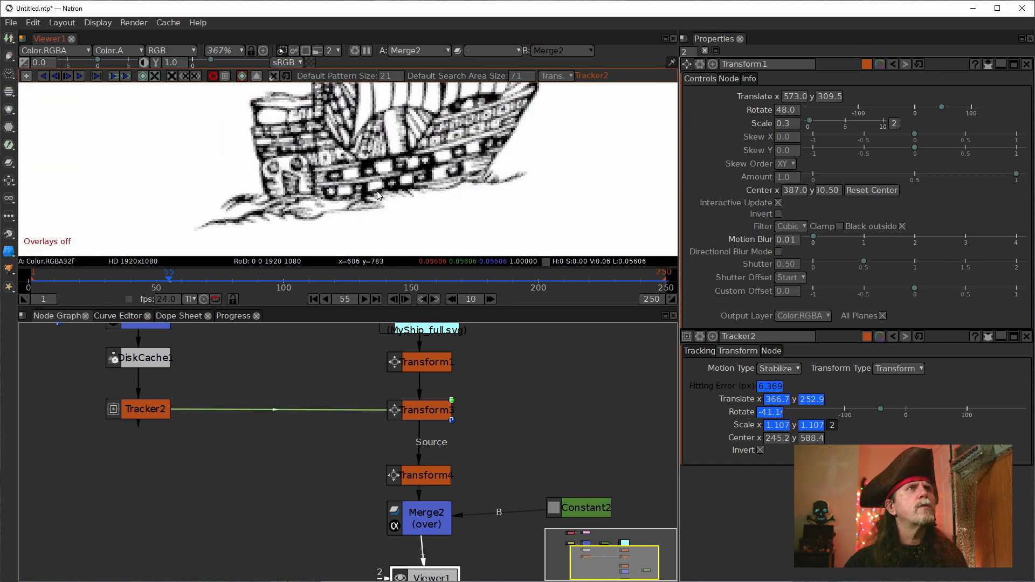
Step: Reset Transform1's Motion Blur to 0 to compare the ship's line sharpness, and set it to 1.00
left_click(793, 245)
scroll(793, 245, "down", 1)
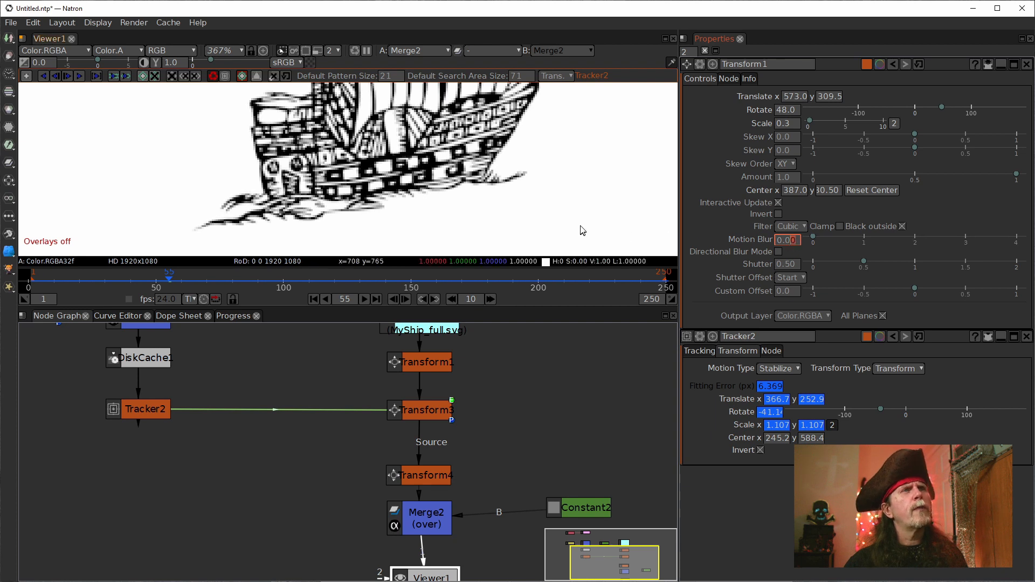
left_click_drag(496, 185, 545, 208)
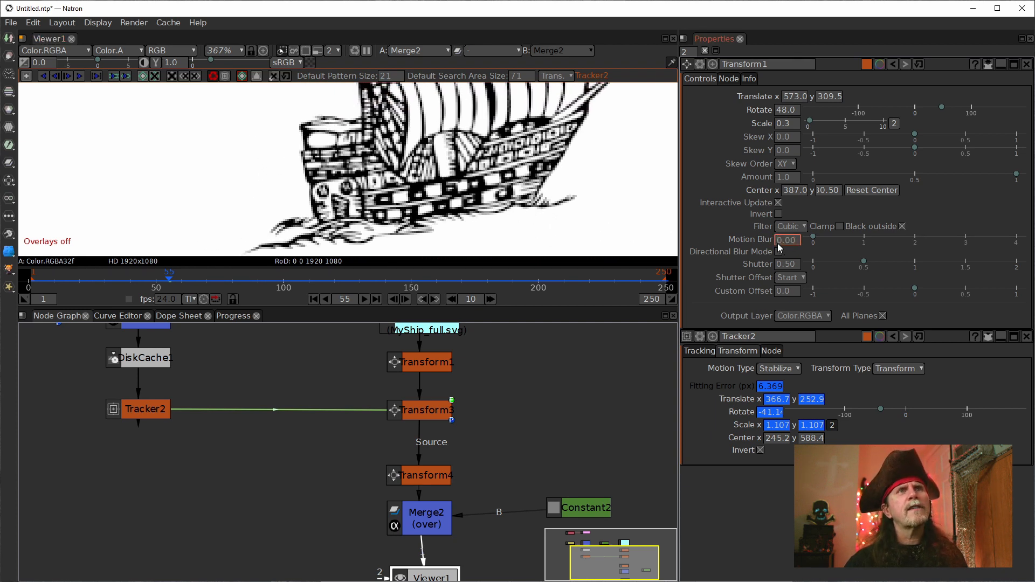
scroll(778, 242, "up", 1)
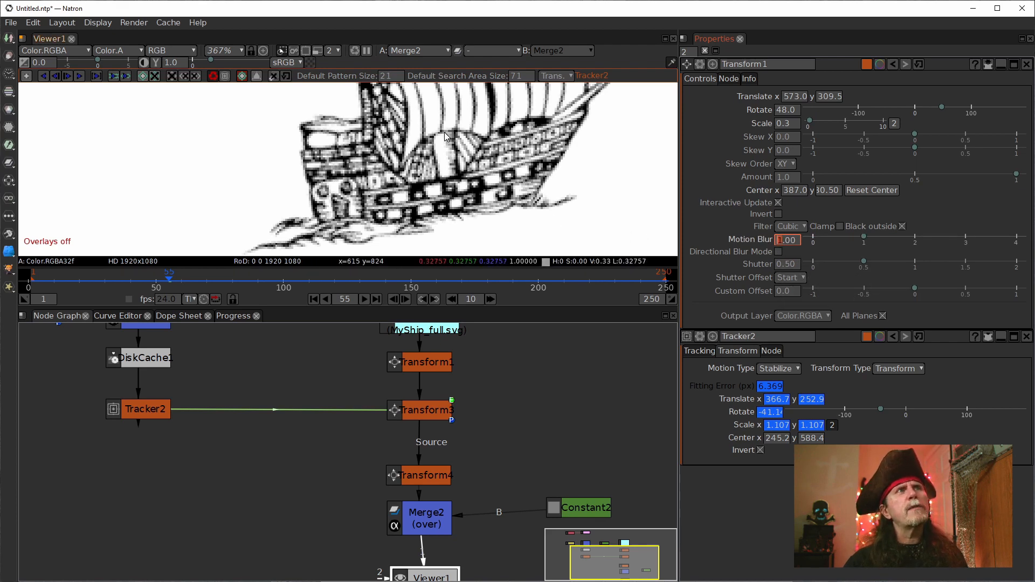
Step: Examine the motion-blurred ship at frames 55 and 26, and read the description of Transform1's Directional Blur Mode
scroll(530, 214, "down", 3)
left_click_drag(562, 226, 459, 227)
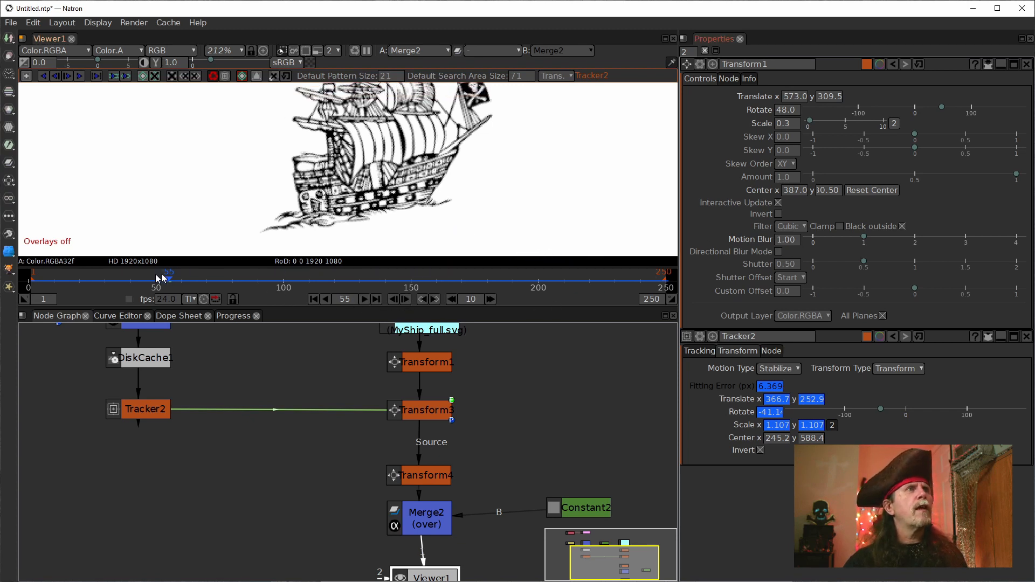
left_click(96, 278)
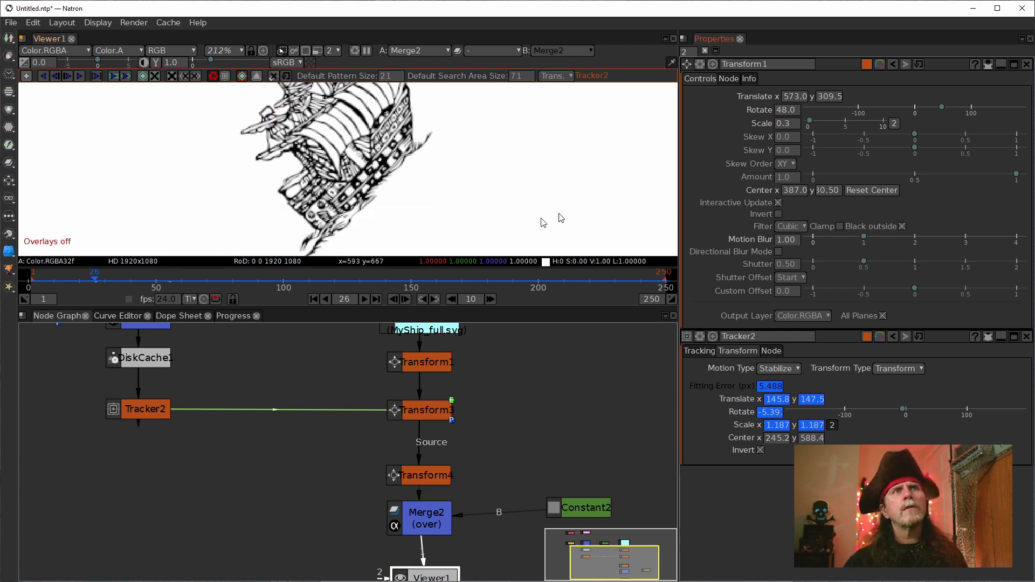
left_click(783, 241)
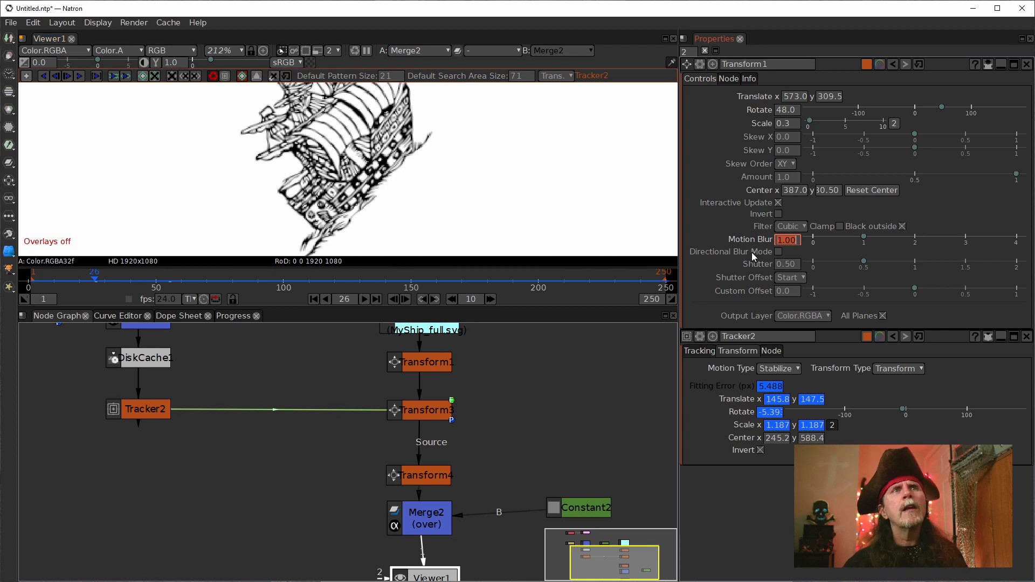
mouse_move(751, 257)
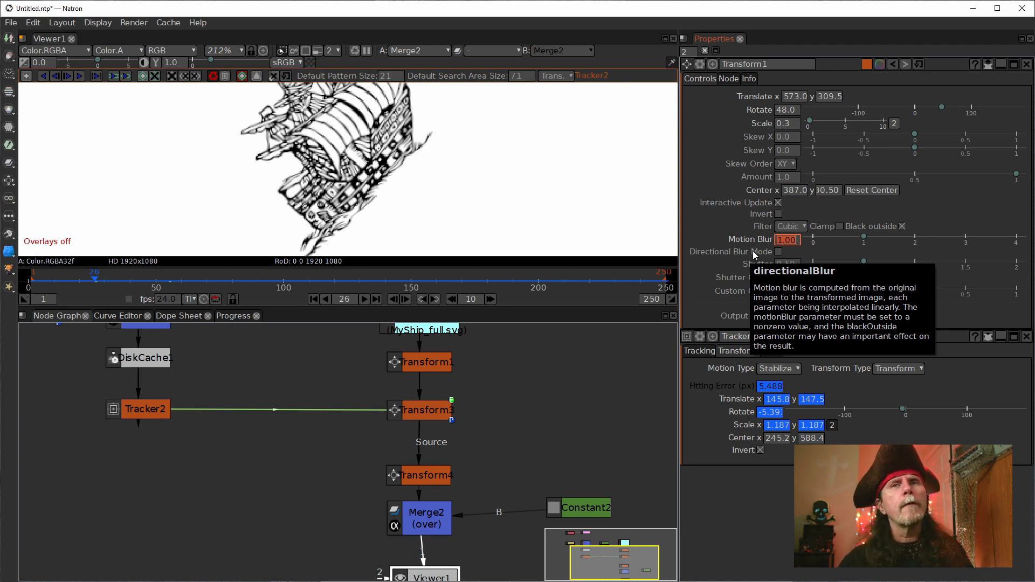
Step: Move Viewer1, Constant2 and Merge2 lower in the node graph to make room below Transform4
left_click_drag(580, 512, 511, 510)
mouse_move(167, 484)
left_mouse_down()
mouse_move(245, 485)
mouse_move(171, 505)
left_mouse_up()
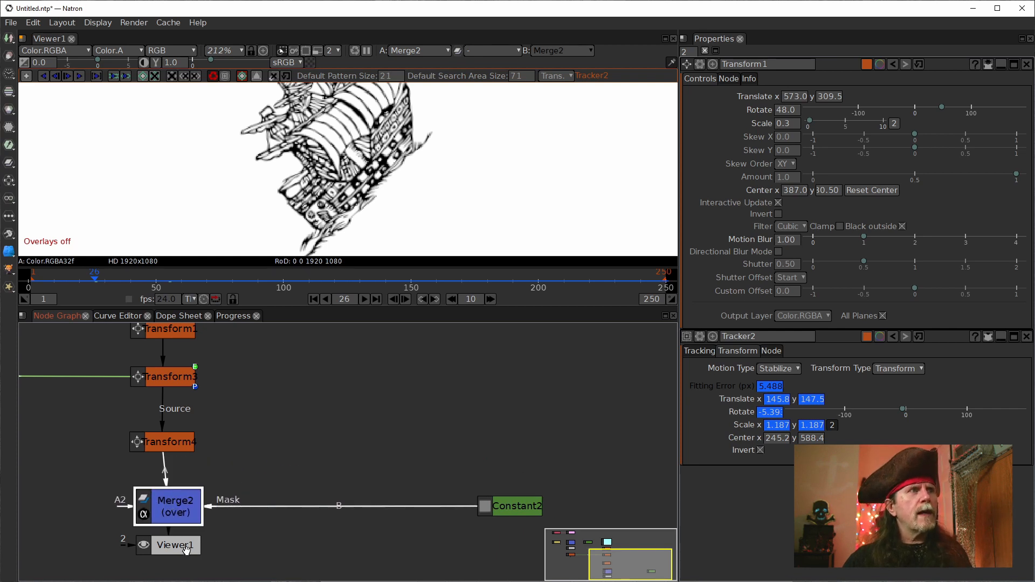
left_click_drag(193, 551, 211, 566)
scroll(378, 483, "down", 6)
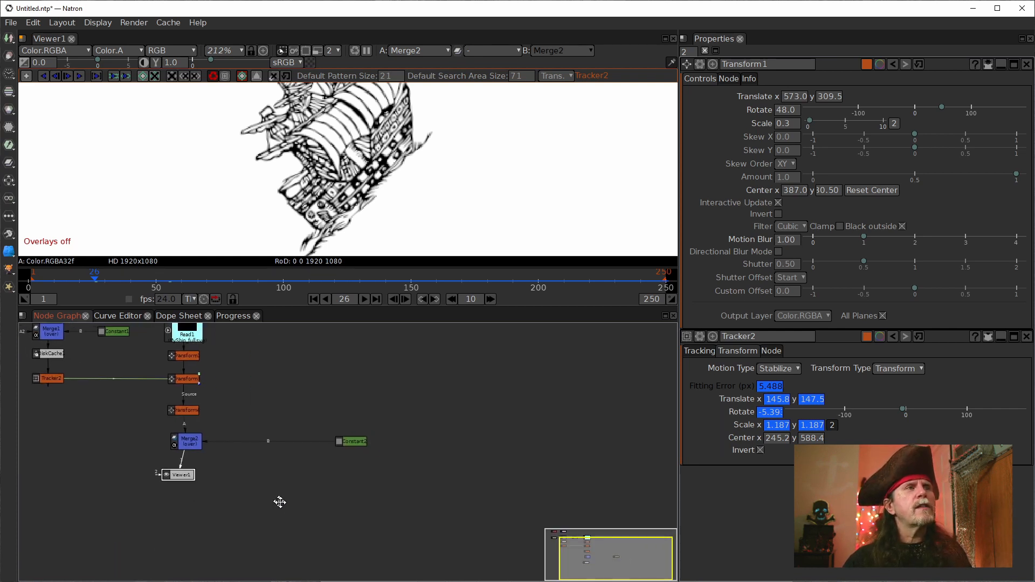
left_click_drag(192, 478, 202, 510)
left_click(370, 446)
left_click_drag(370, 446, 376, 493)
left_click_drag(188, 448, 183, 480)
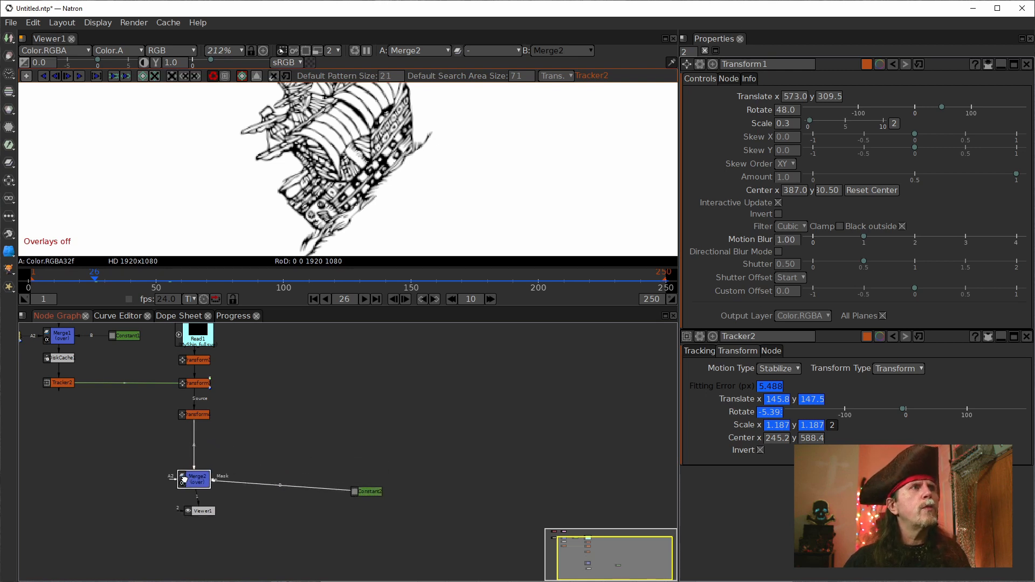
Step: Add a TimeOffset node in the open space below and beside Transform4 in the node graph
left_click(229, 427)
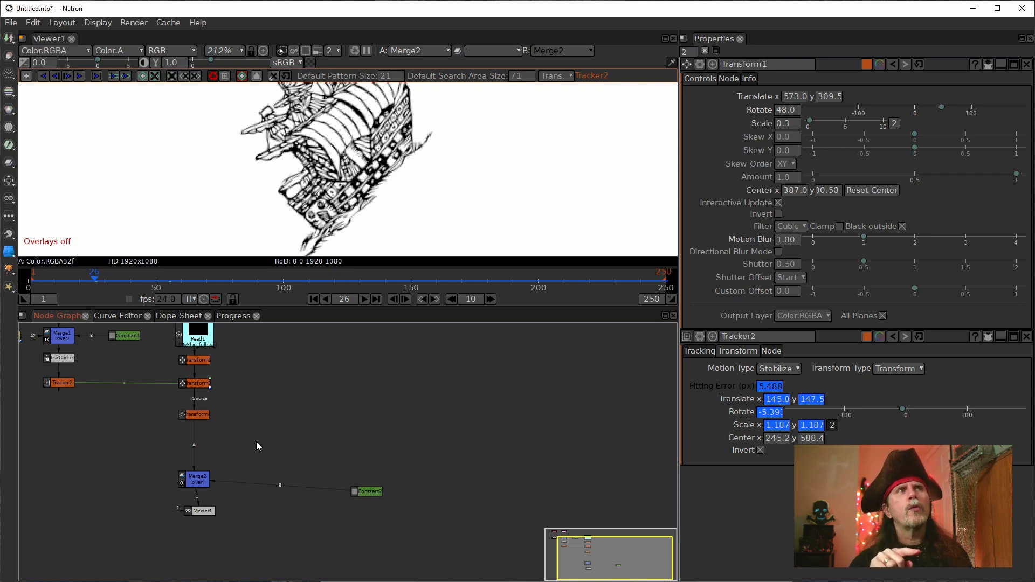
scroll(357, 160, "down", 5)
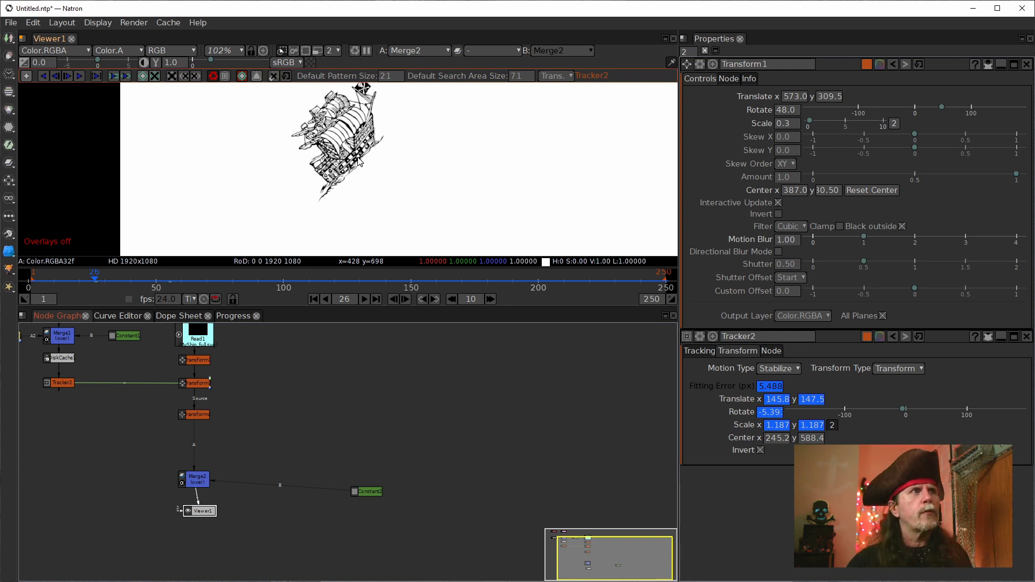
left_click(245, 438)
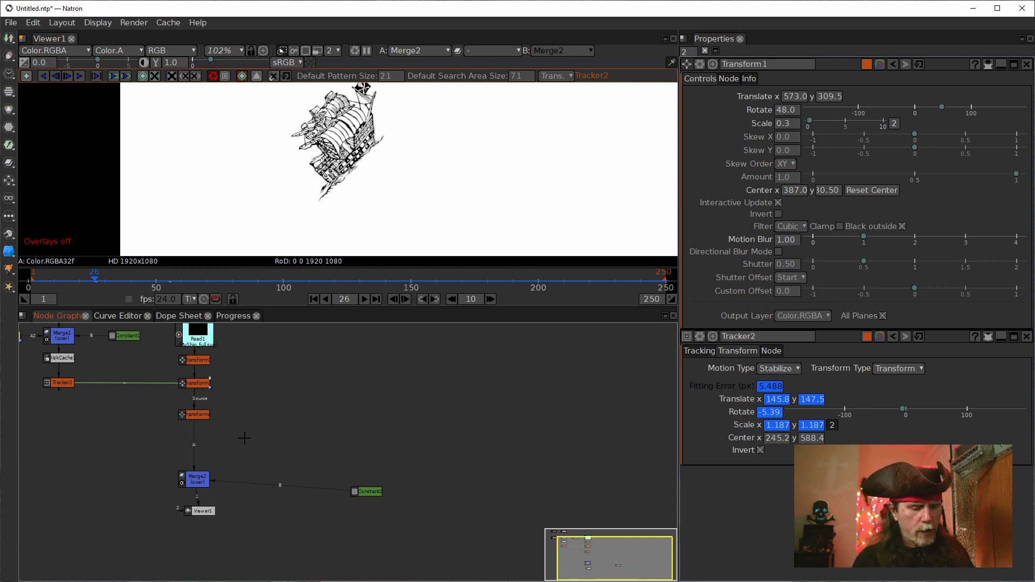
key("Tab")
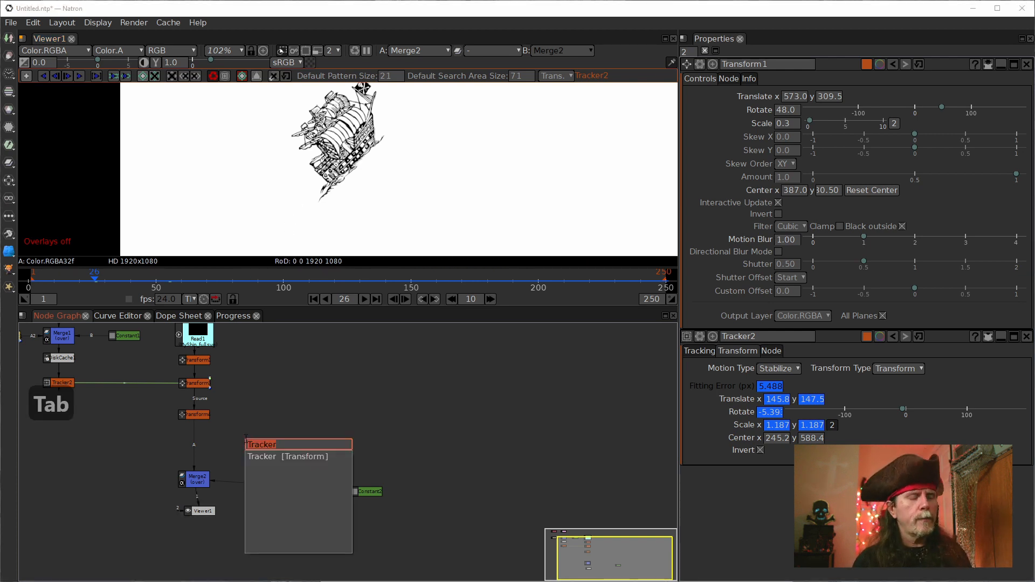
type("time")
key("Down")
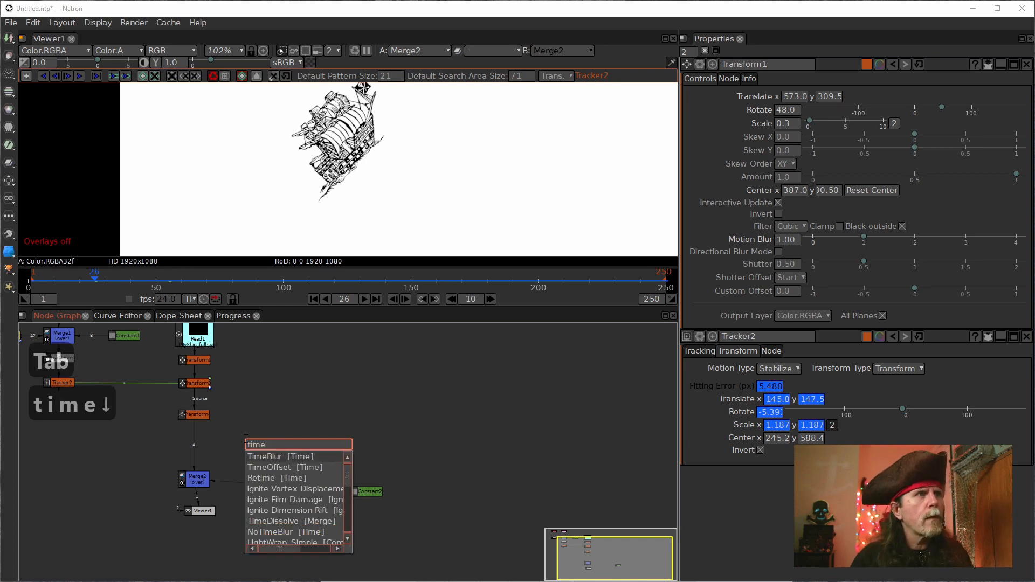
key("Down")
key("Return")
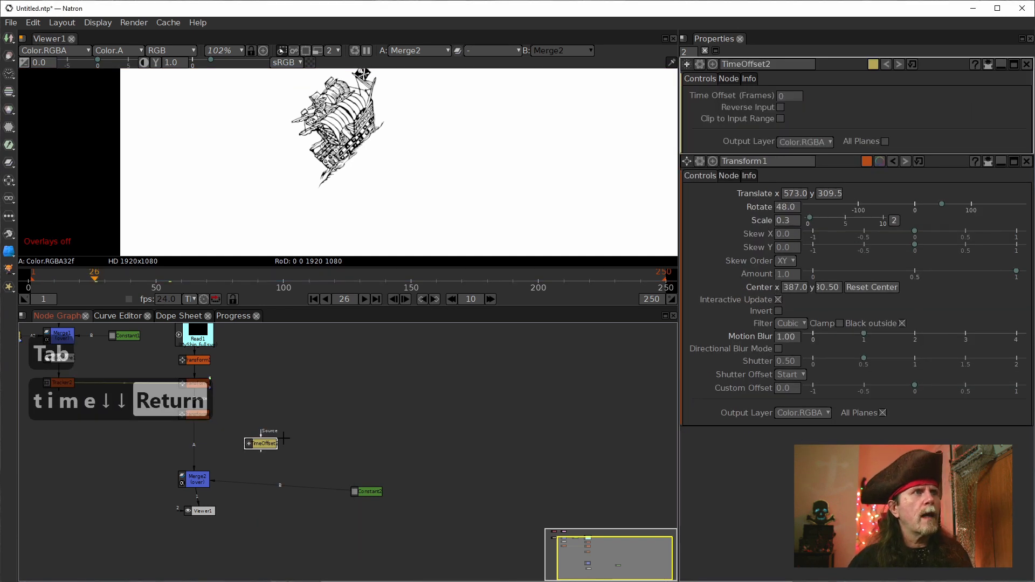
Step: Connect the new TimeOffset node's Source to Transform4 and Merge2's A2 input to the TimeOffset node
left_click_drag(333, 432, 447, 426)
left_click_drag(374, 426, 306, 408)
left_click(309, 471)
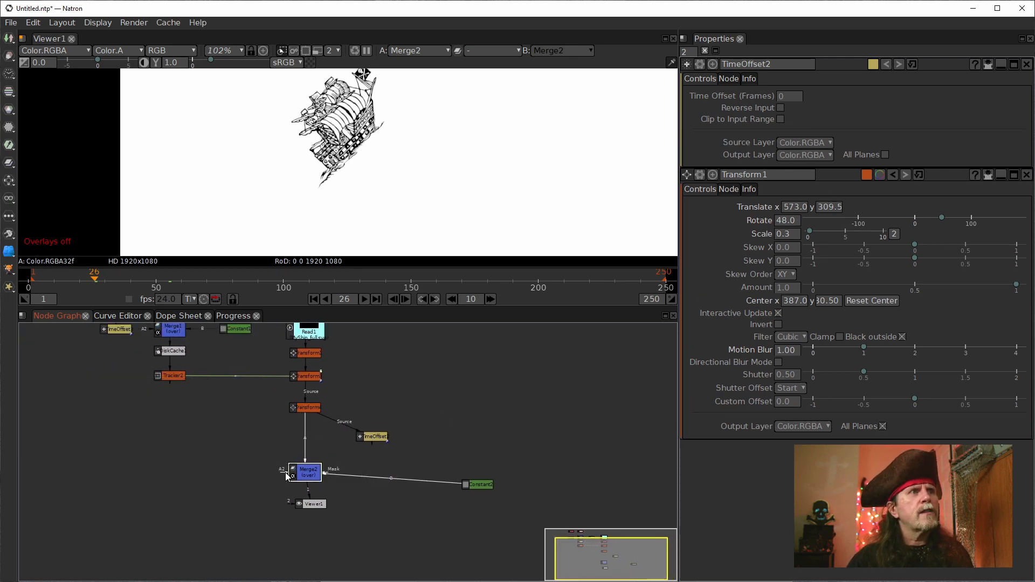
left_click_drag(284, 470, 370, 434)
Step: Set TimeOffset2's Time Offset to 22 frames
left_click(780, 97)
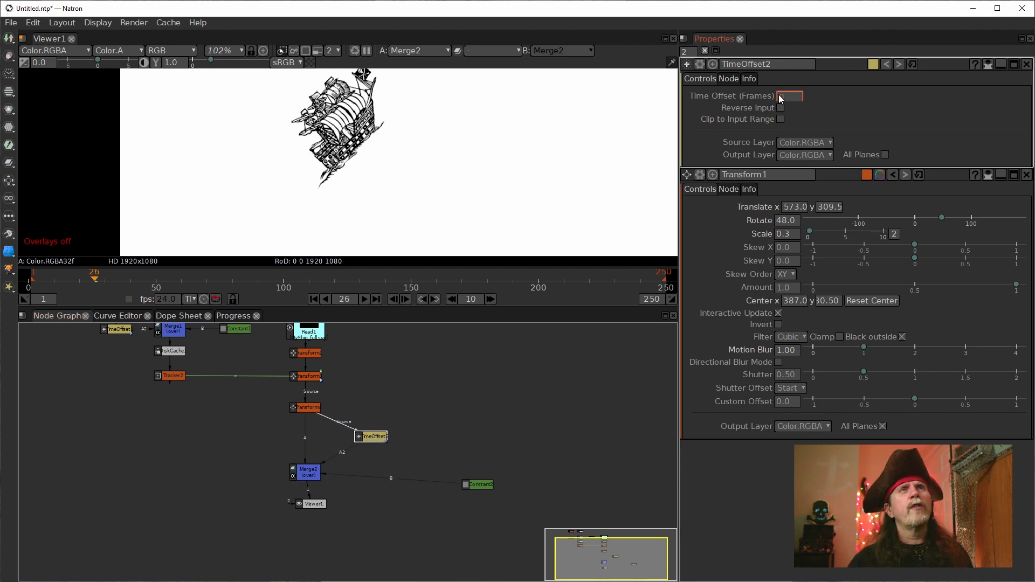
scroll(779, 97, "up", 12)
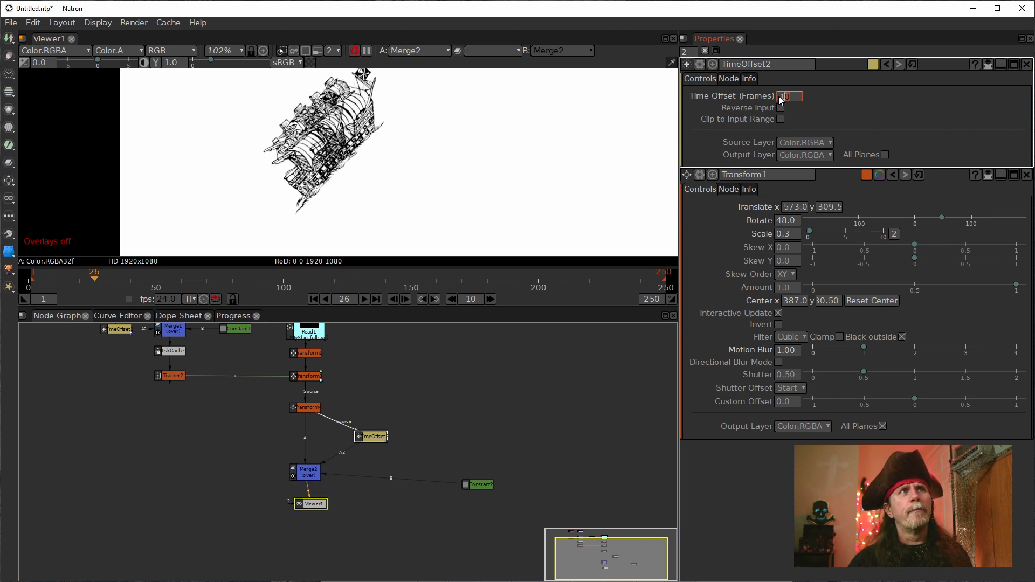
scroll(778, 97, "up", 7)
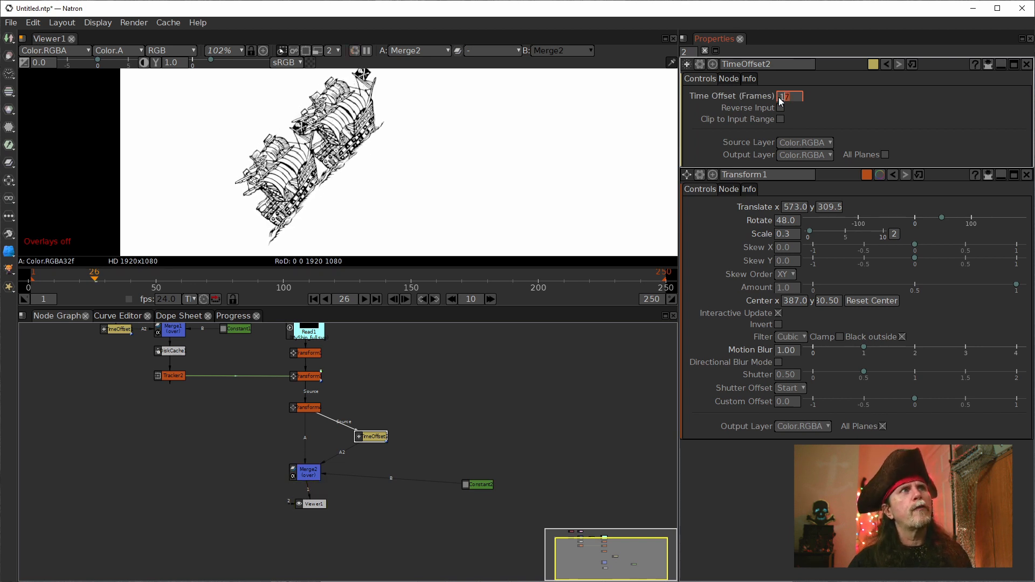
scroll(779, 98, "up", 3)
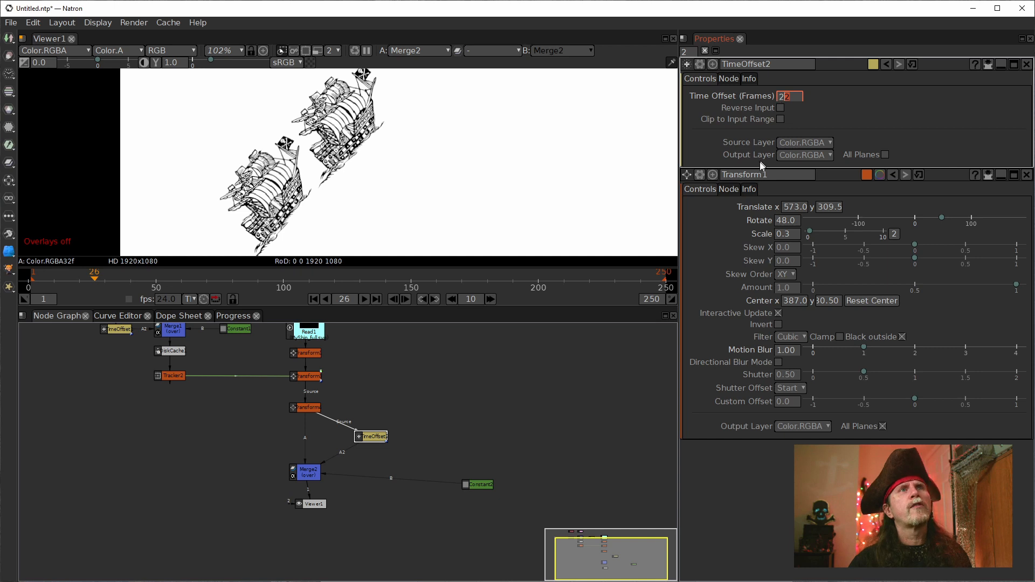
Step: Play the animation from the first frame and examine the distance between the two ships, stopping at frames 130 and 71
scroll(598, 196, "down", 1)
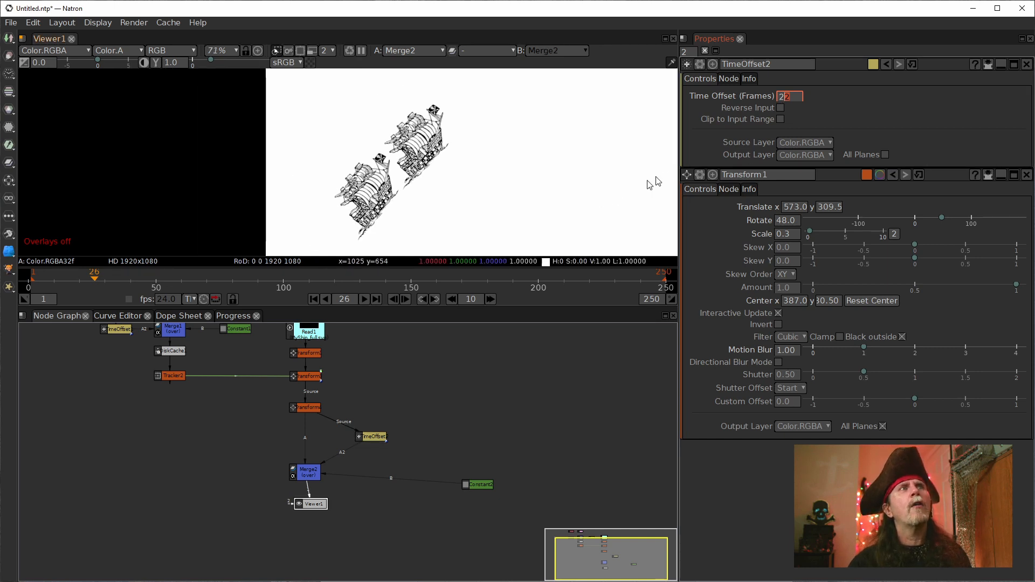
scroll(520, 167, "down", 1)
left_click_drag(519, 163, 449, 157)
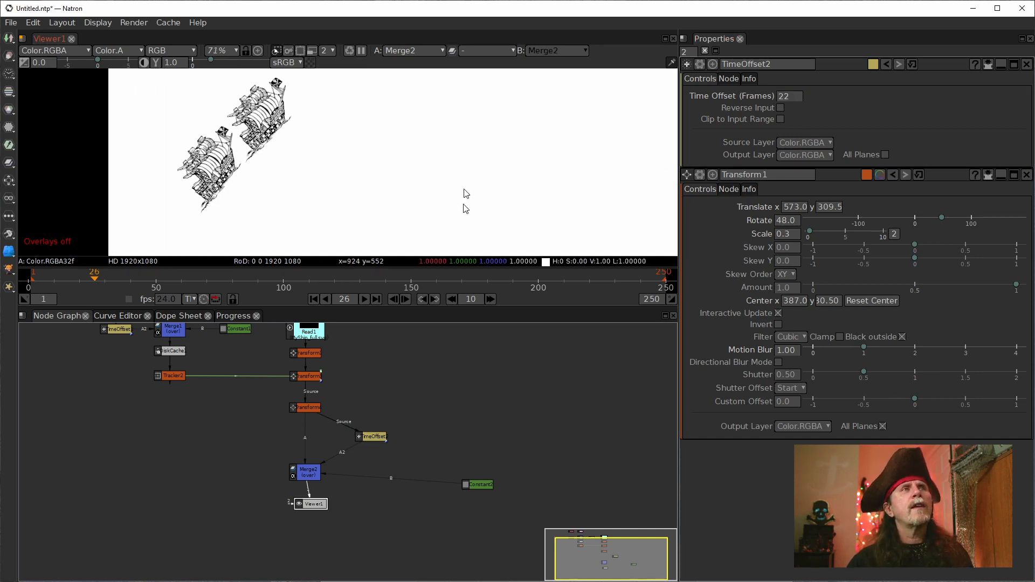
left_click(314, 300)
left_click(364, 299)
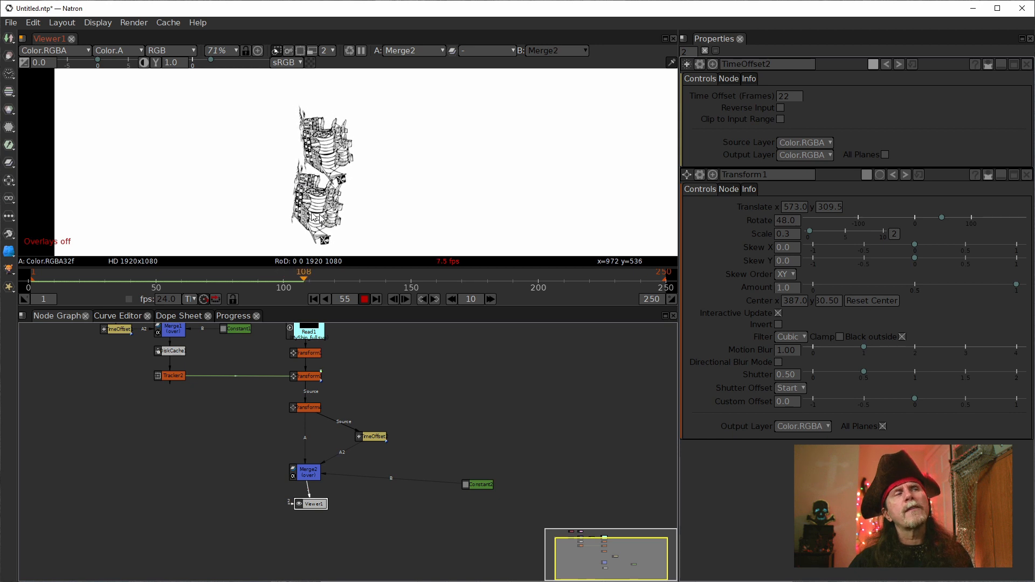
scroll(448, 189, "up", 1)
scroll(434, 162, "down", 3)
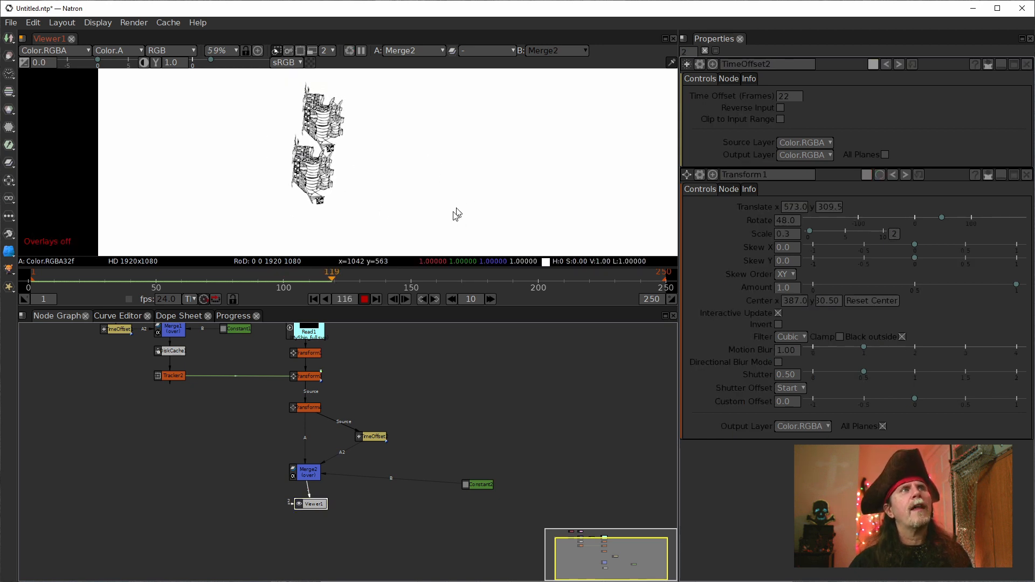
left_click(365, 298)
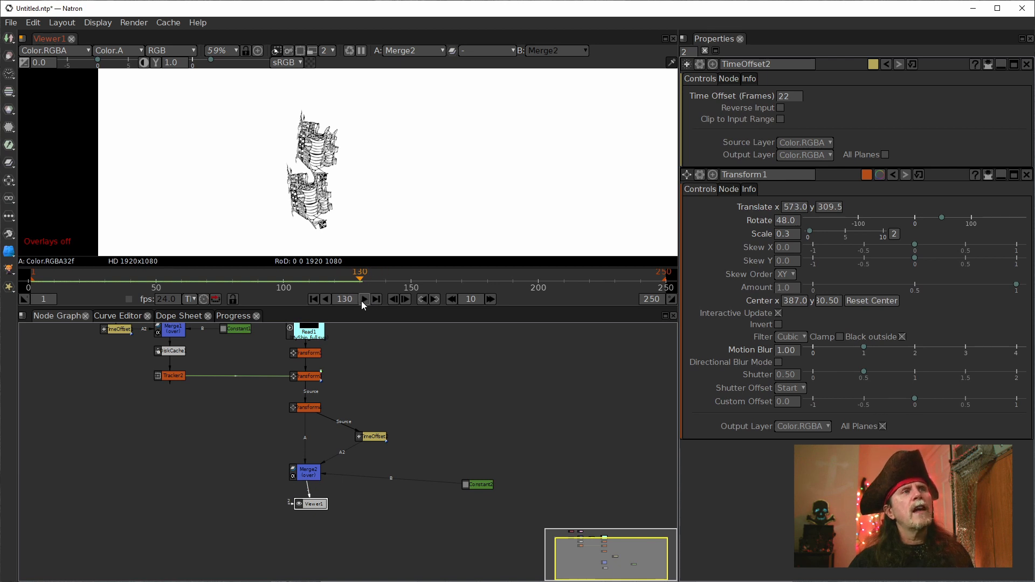
left_click(363, 300)
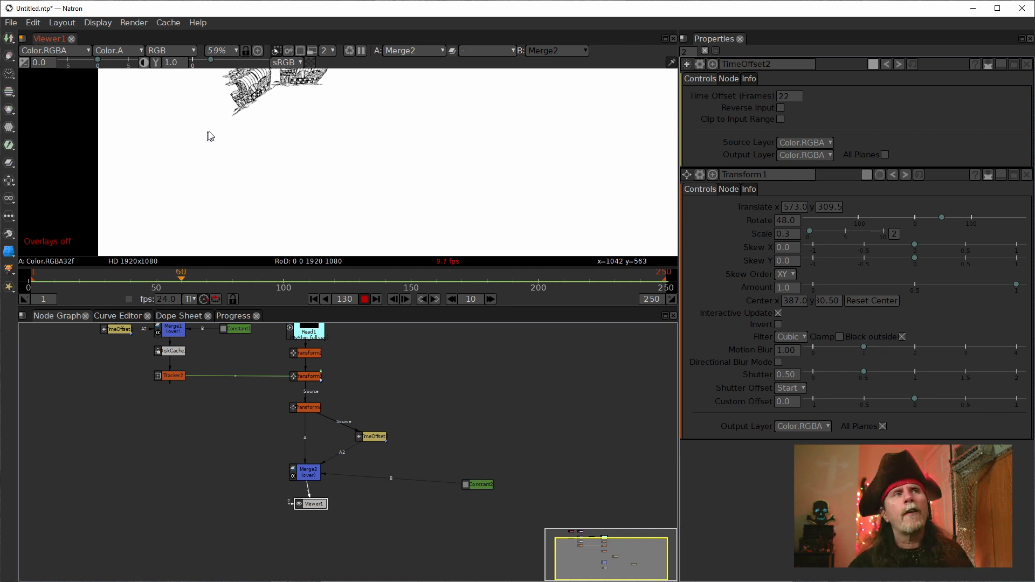
left_click(362, 299)
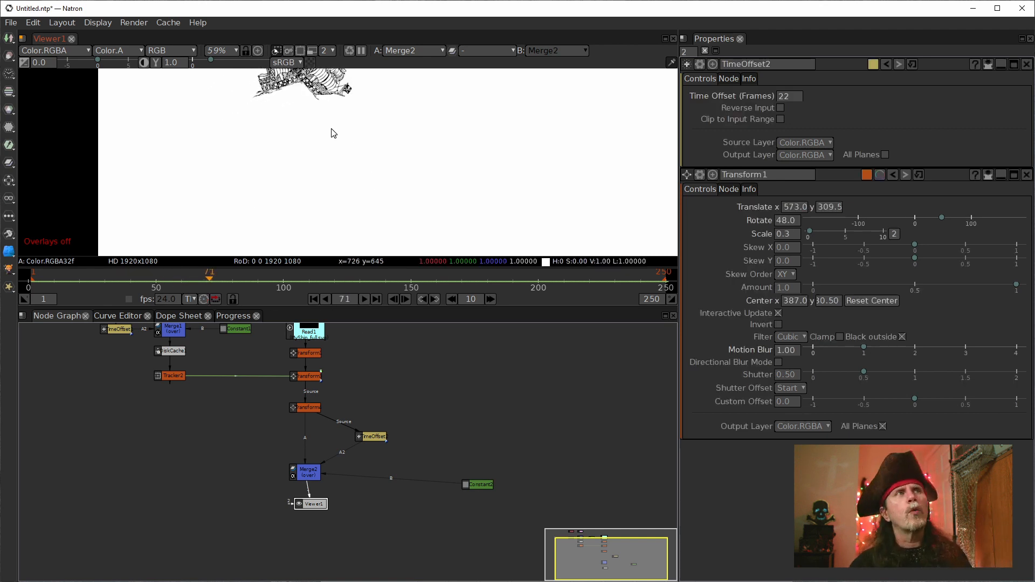
left_click_drag(333, 168, 359, 223)
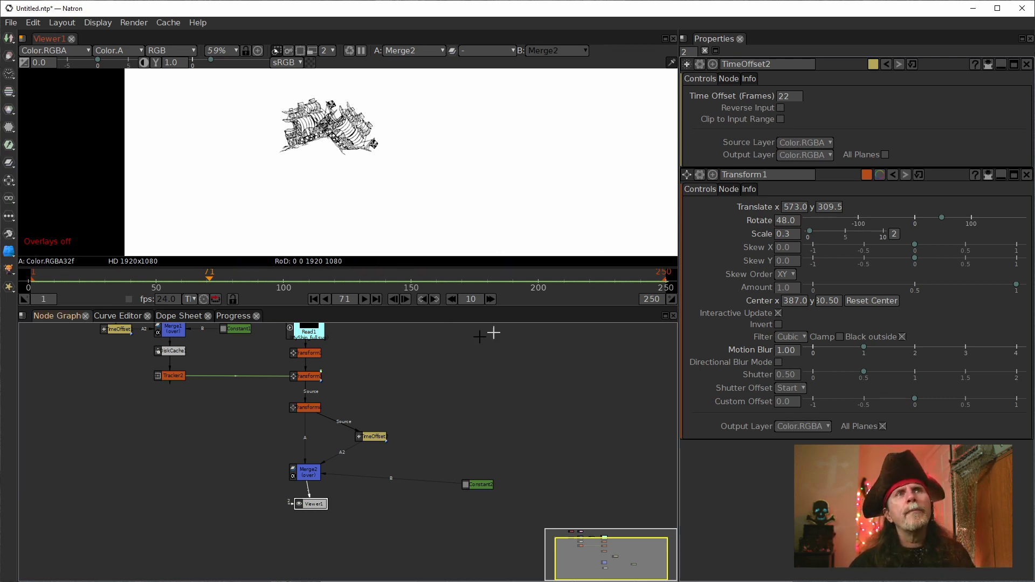
Step: Set TimeOffset2's Time Offset to 31 frames and play the animation from the start to check the ships' spacing
left_click(374, 439)
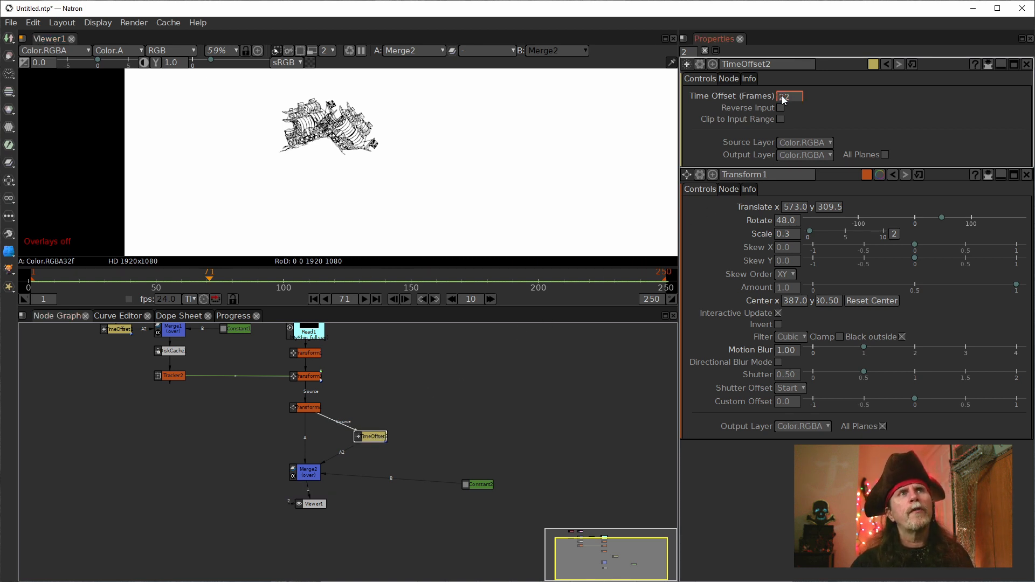
scroll(785, 96, "up", 9)
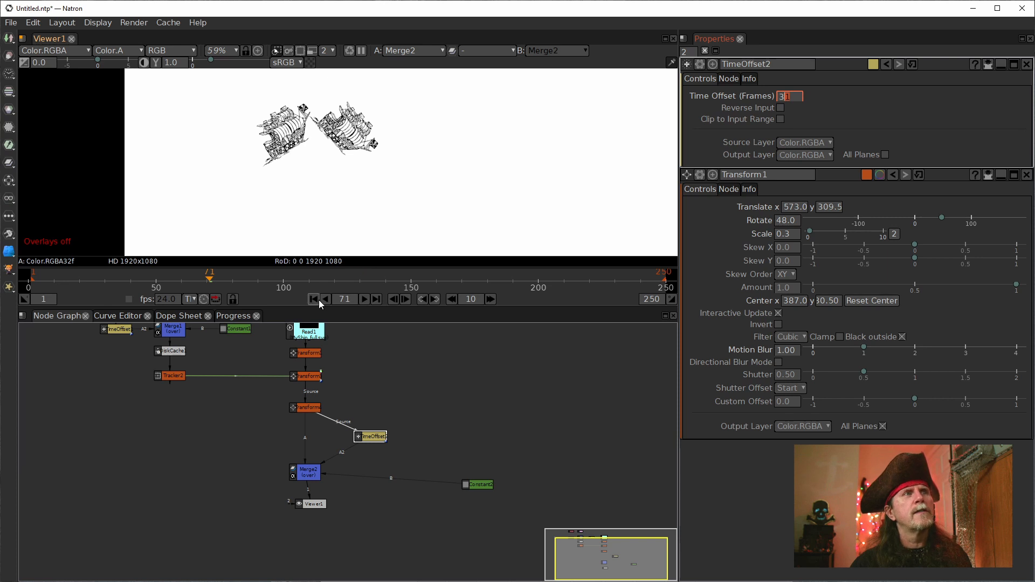
left_click(365, 302)
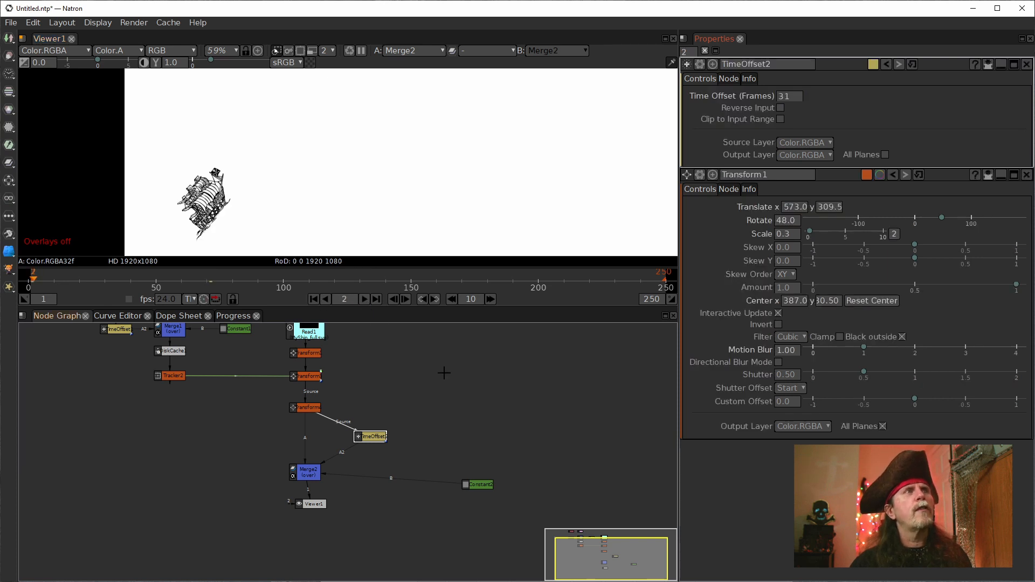
left_click(365, 299)
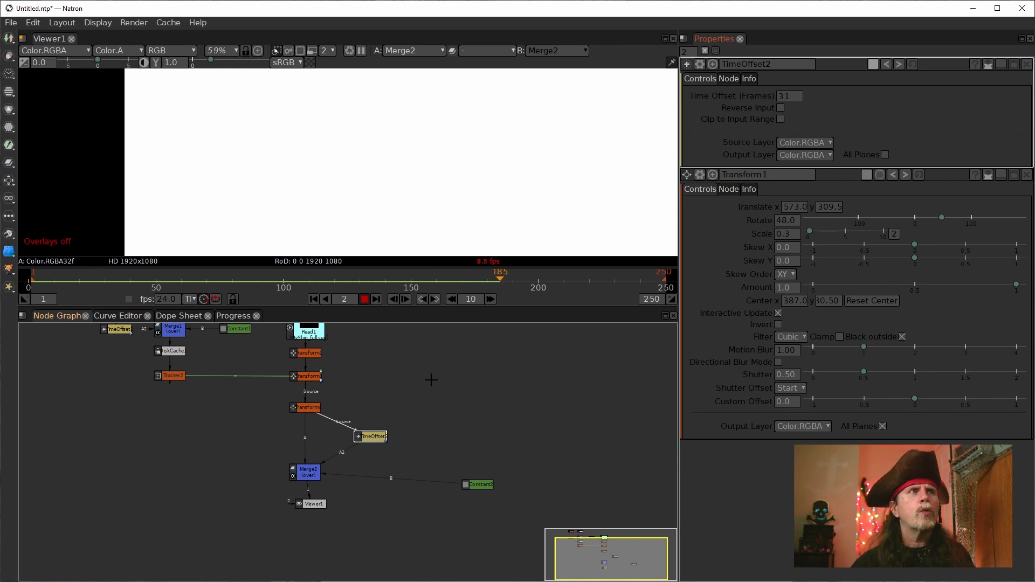
left_click(364, 299)
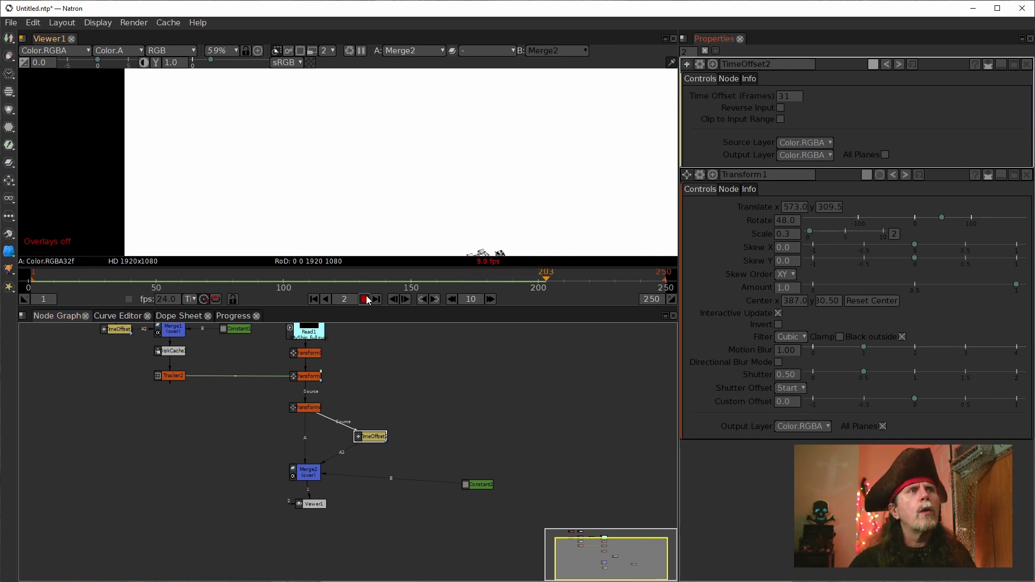
Step: Move the Read1 node up and to the left of the transform chain to make room above it
mouse_move(432, 375)
left_mouse_down()
mouse_move(319, 404)
mouse_move(334, 422)
left_mouse_up()
mouse_move(177, 348)
left_mouse_down()
mouse_move(268, 498)
mouse_move(238, 475)
mouse_move(255, 478)
left_mouse_up()
mouse_move(323, 414)
left_mouse_down()
mouse_move(304, 359)
mouse_move(317, 422)
left_mouse_up()
left_click_drag(269, 491, 274, 512)
left_click_drag(191, 376, 156, 358)
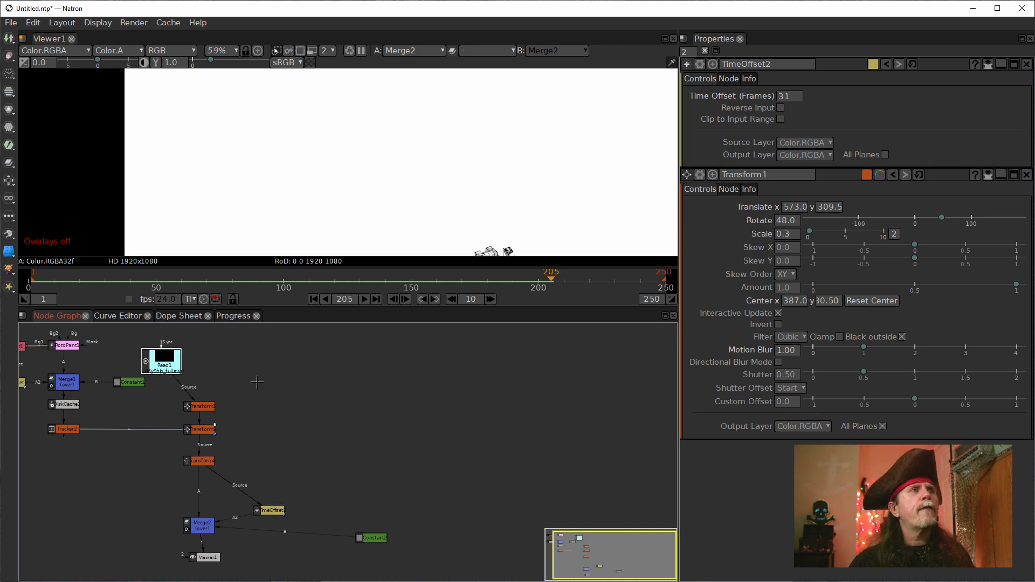
Step: Add a Text [Draw] node in the empty space beside Read1 and the transform chain
left_click_drag(260, 386, 339, 444)
left_click(340, 442)
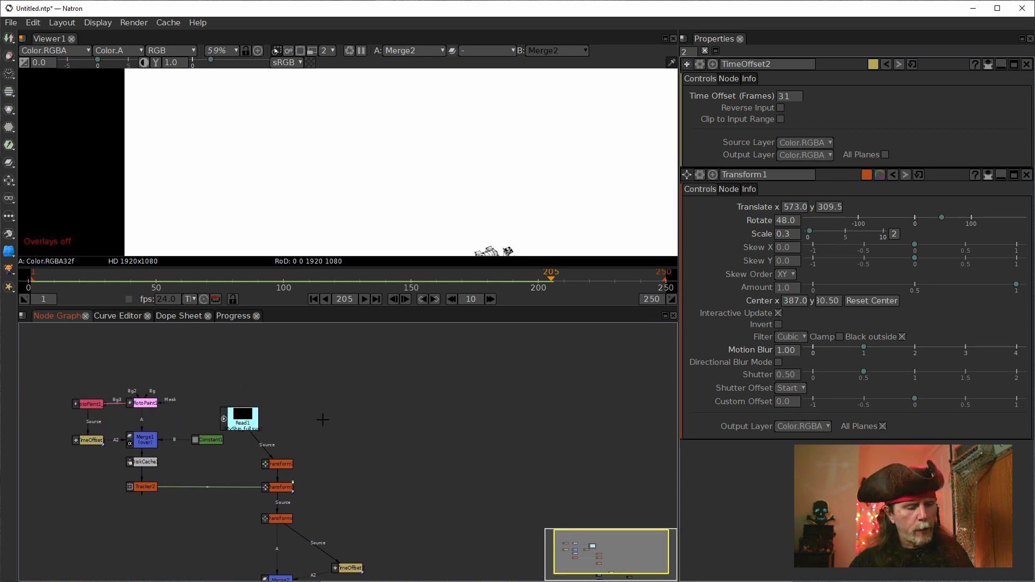
key("Tab")
type("tex")
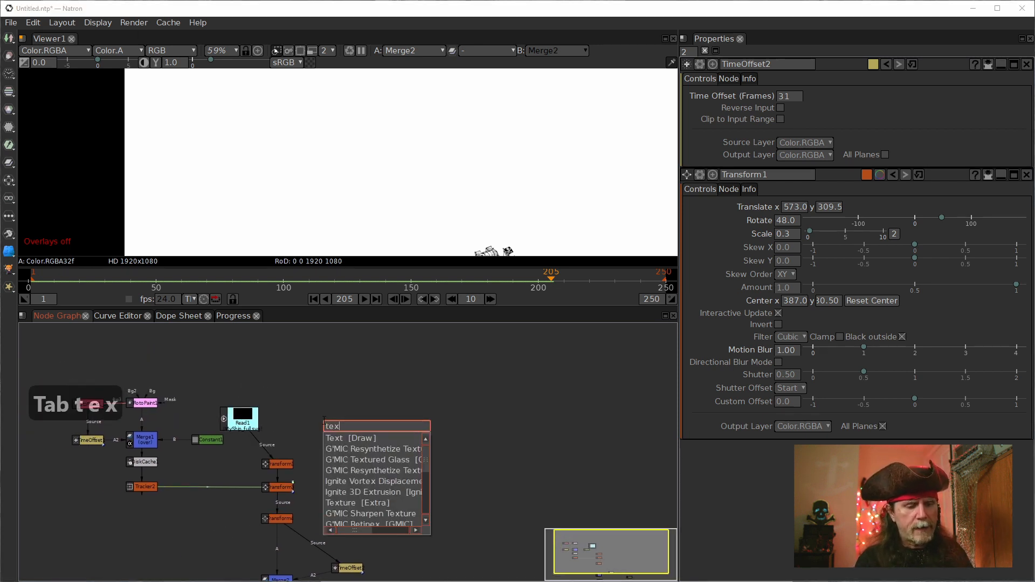
type("t")
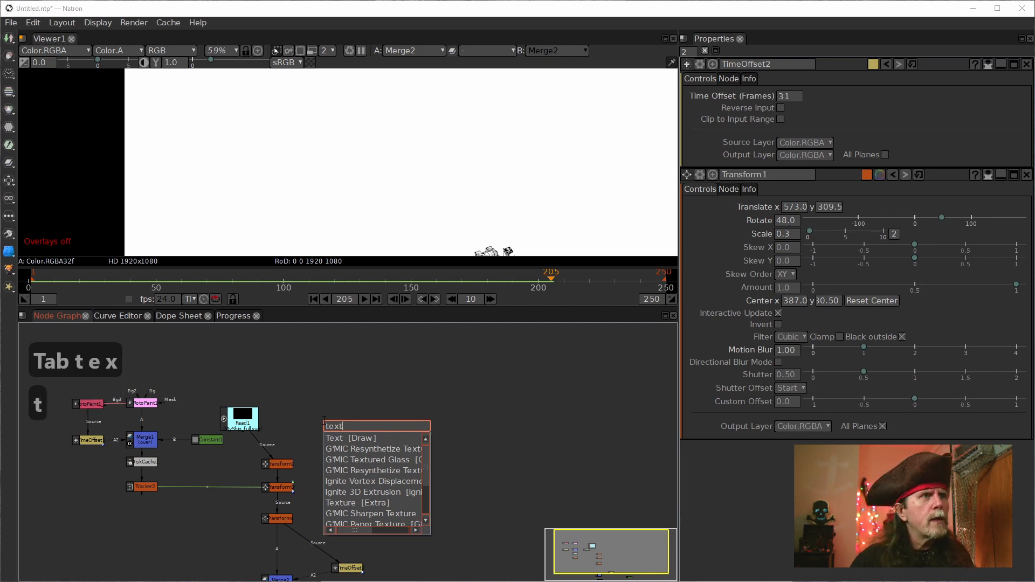
left_click(344, 438)
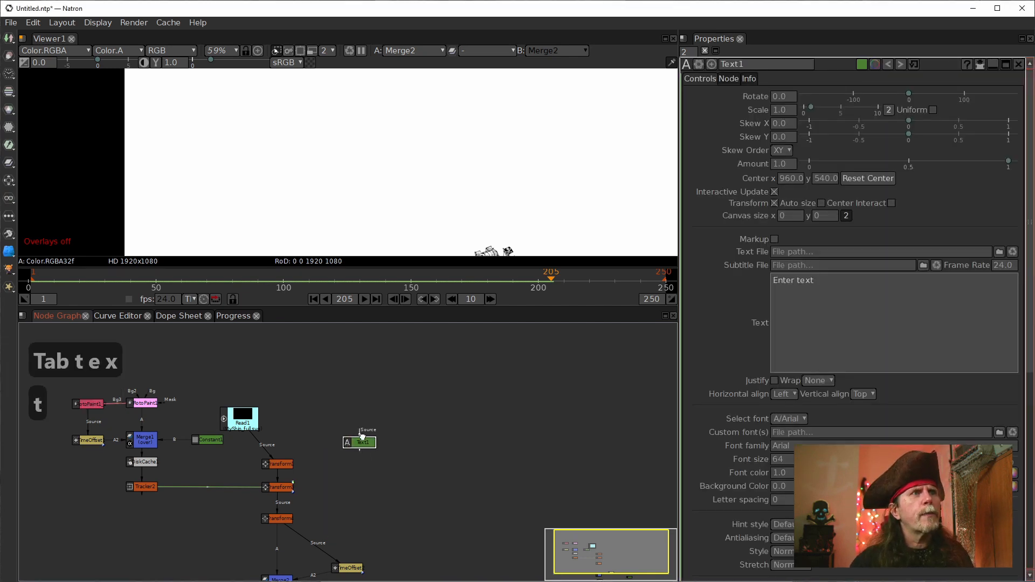
Step: Connect the uppermost transform's Source to Text1 instead of Read1, and place Read1 above Text1 as its source
left_click_drag(268, 451, 390, 369)
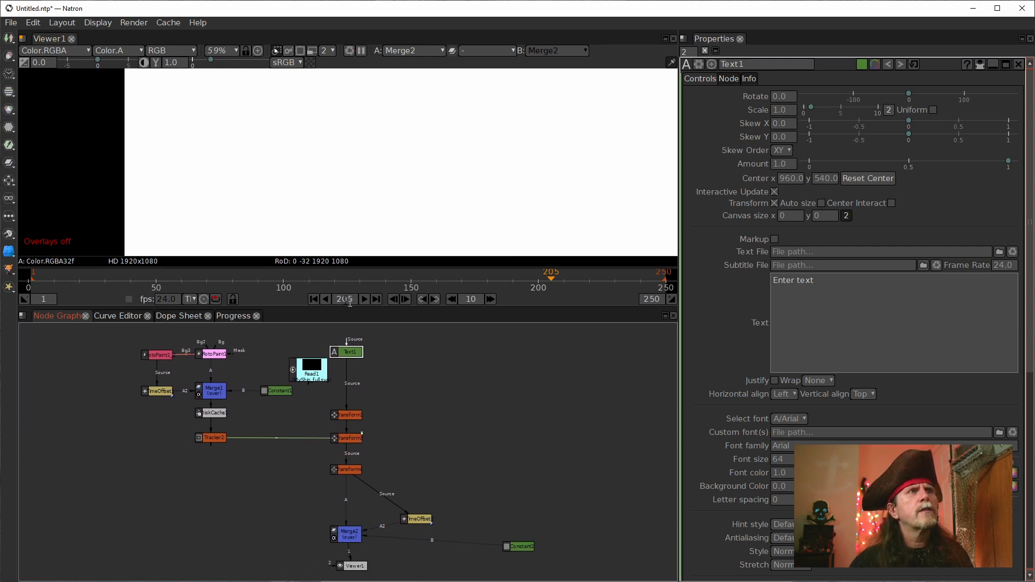
left_click(312, 300)
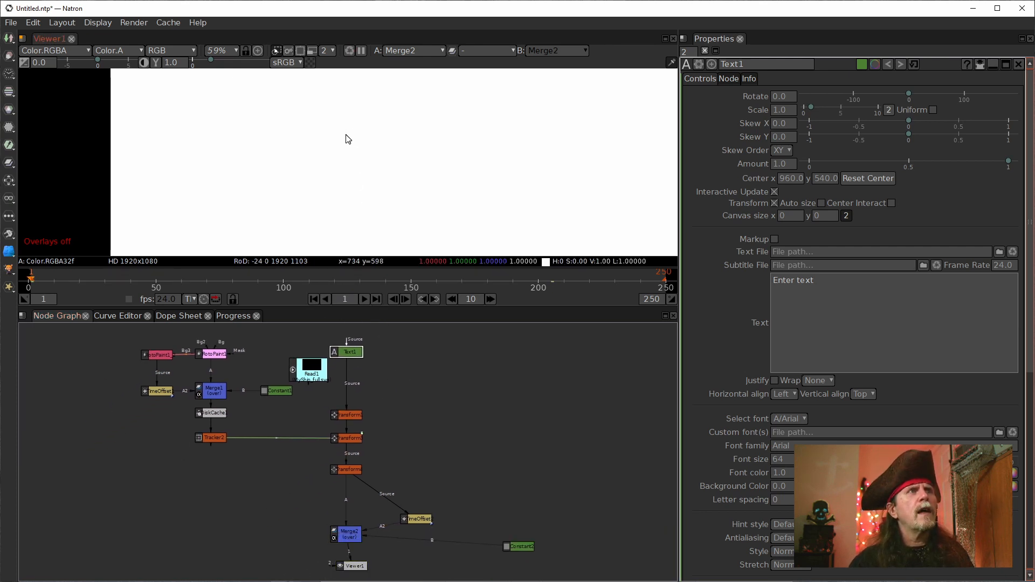
scroll(339, 186, "down", 5)
left_click_drag(349, 352, 327, 345)
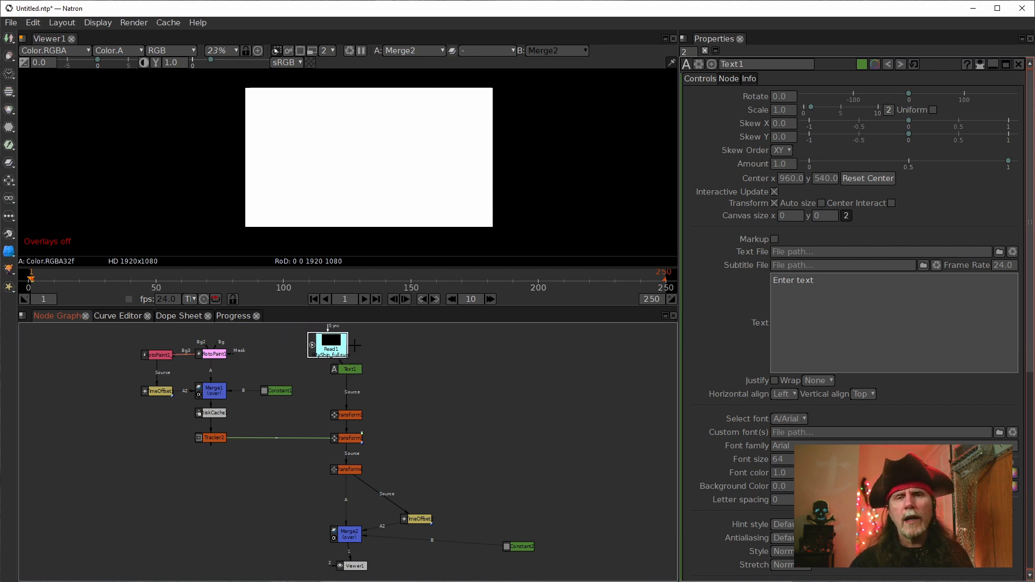
Step: Show Text1 in Viewer1 and move the viewer node into the open space beside the transform chain
left_click(349, 371)
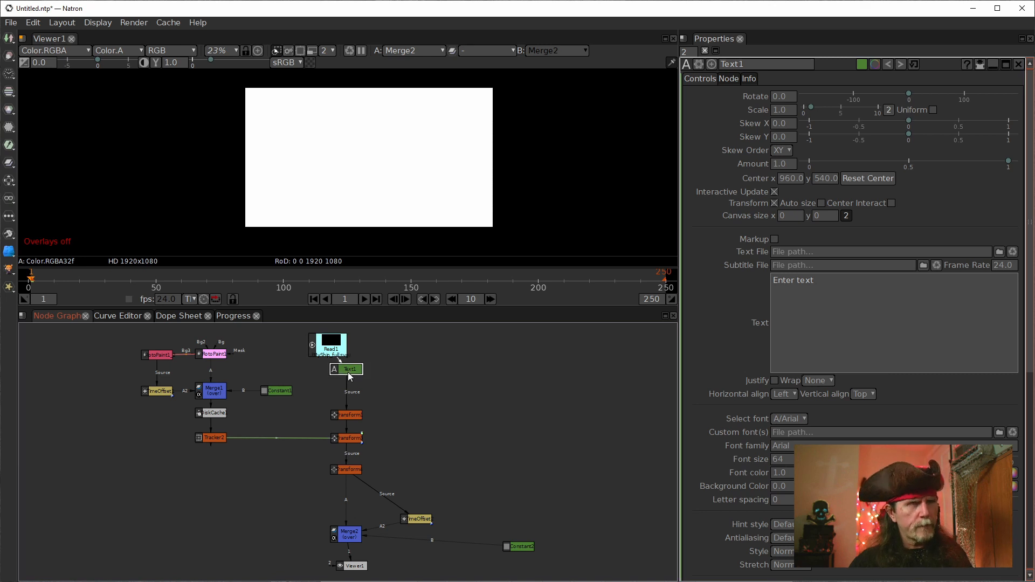
key("1")
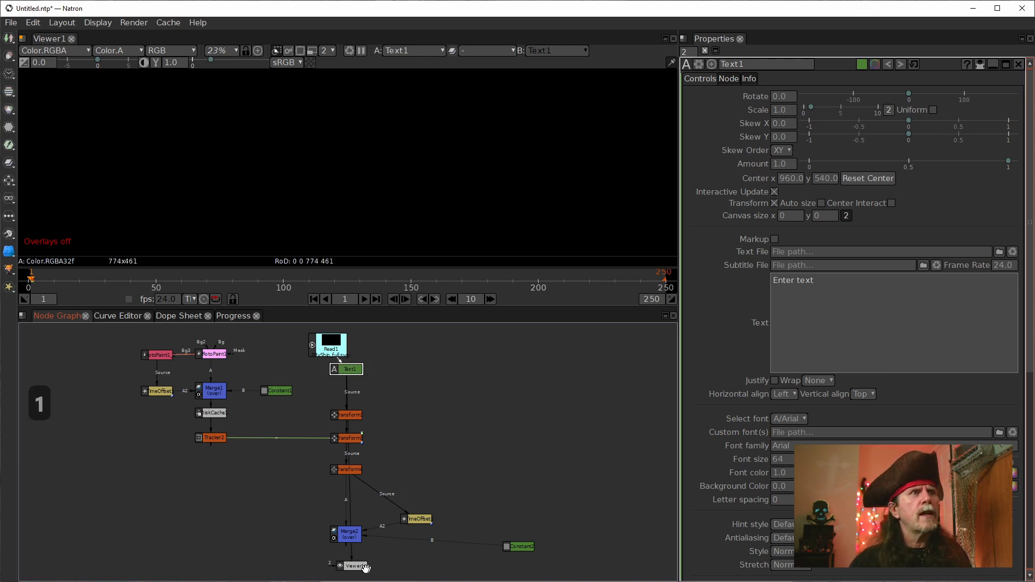
left_click_drag(355, 564, 469, 431)
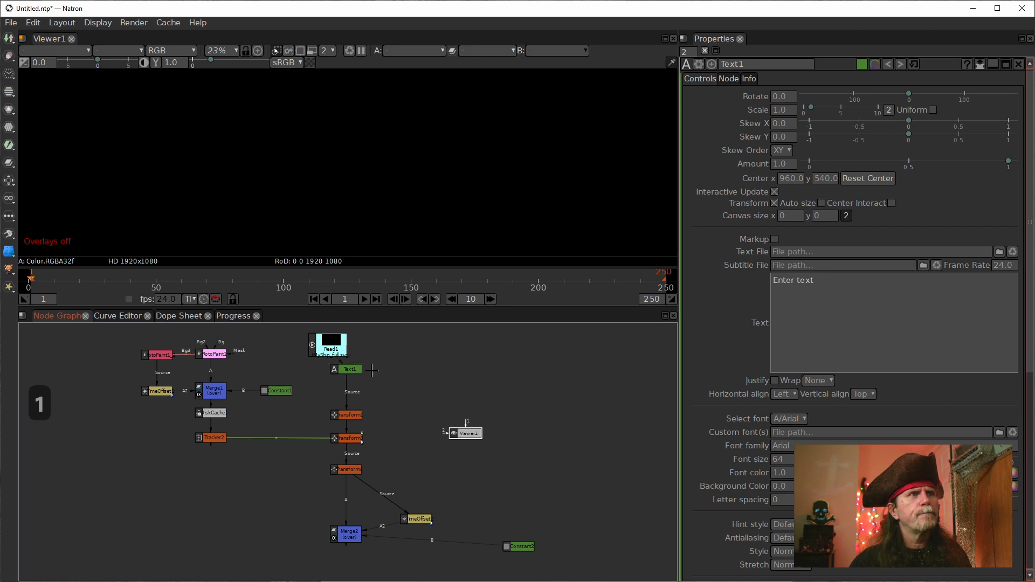
left_click_drag(356, 376, 368, 383)
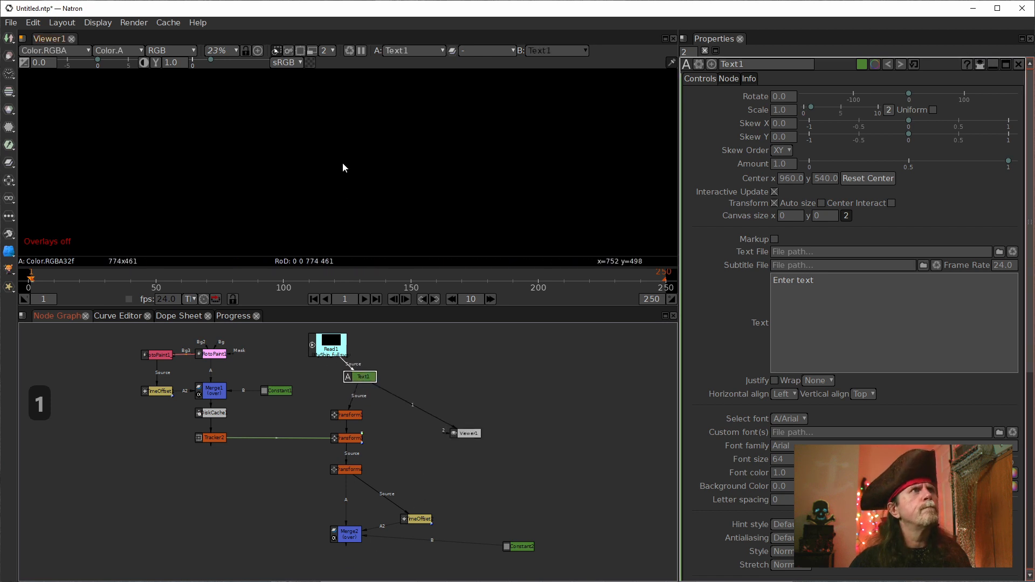
key("1")
Step: Turn on the viewer overlays and centre Text1's text on the canvas with Reset Center and Center Interact
key("f")
right_click(327, 174)
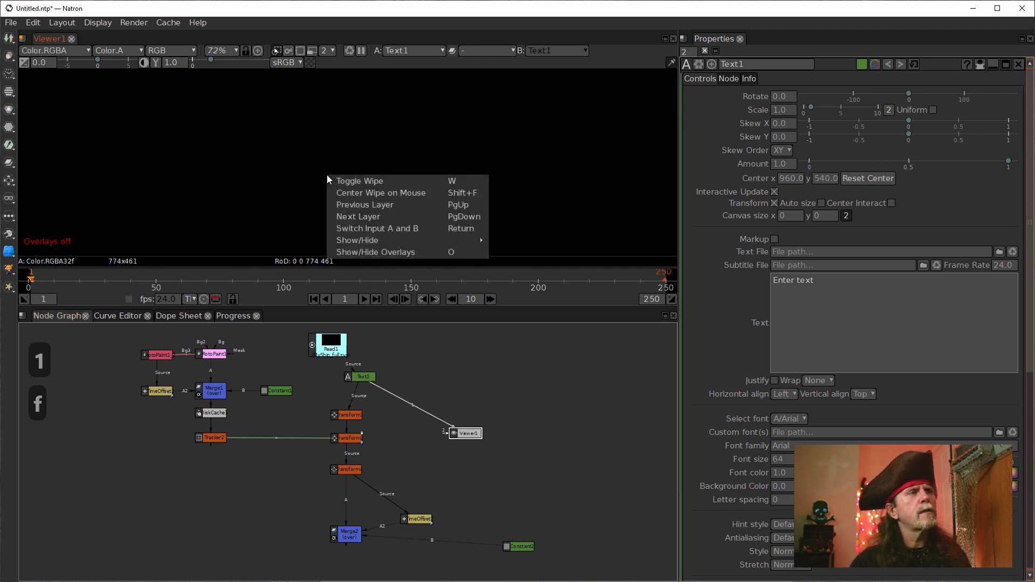
left_click(388, 252)
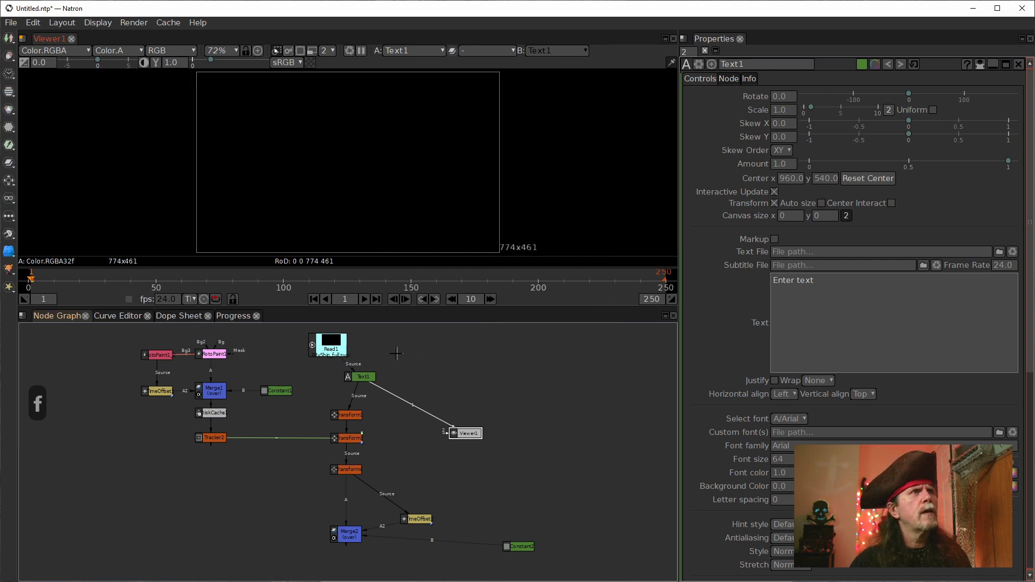
left_click(865, 179)
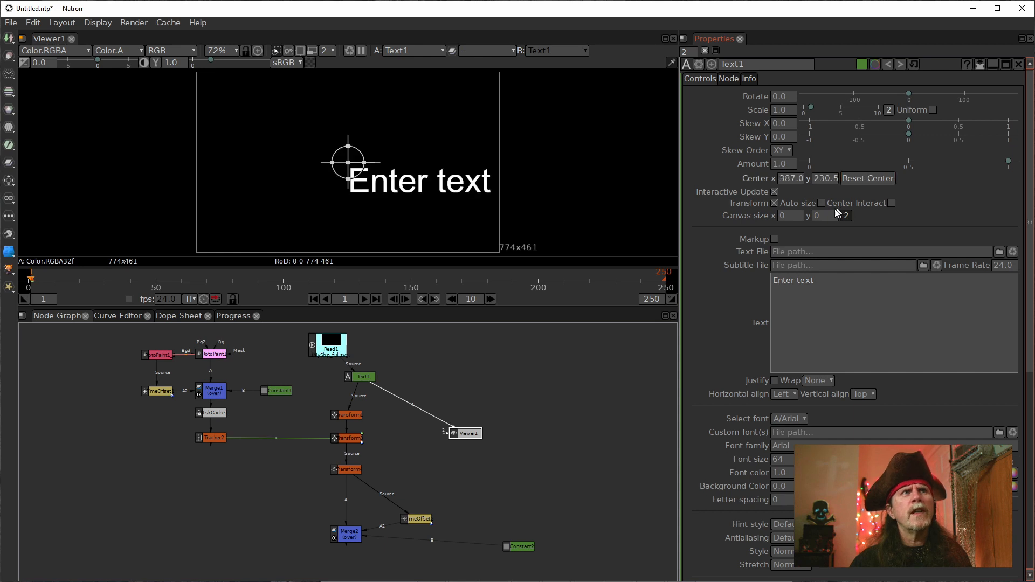
left_click(894, 204)
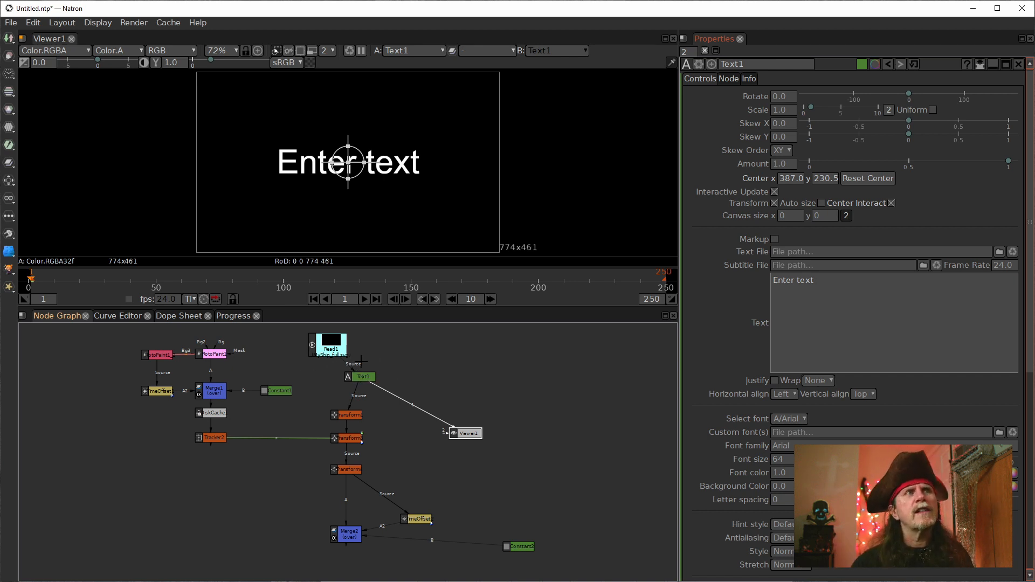
Step: Line up Read1 and Text1 vertically above the uppermost transform node
left_click_drag(333, 342, 357, 344)
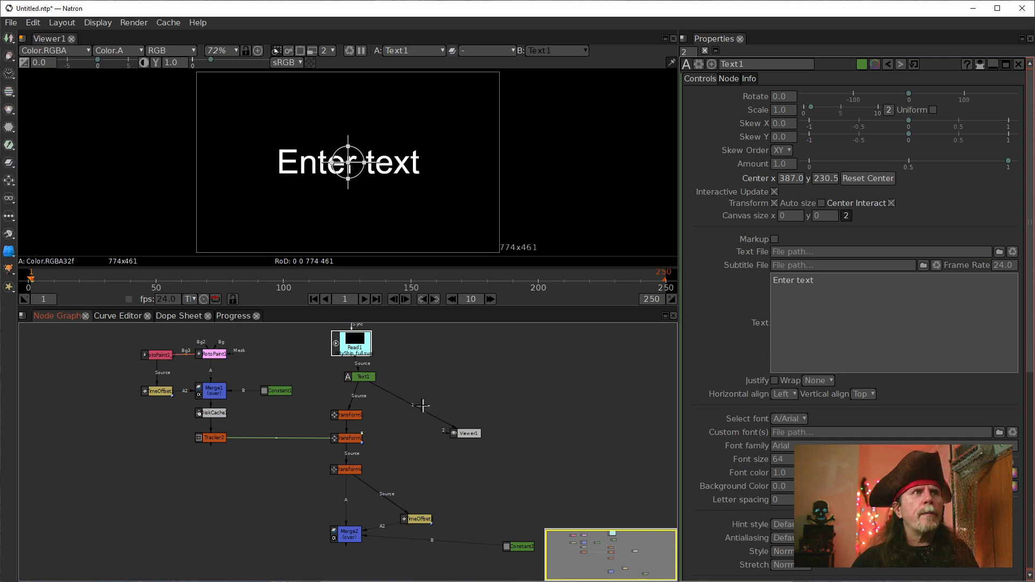
left_click_drag(367, 379, 354, 392)
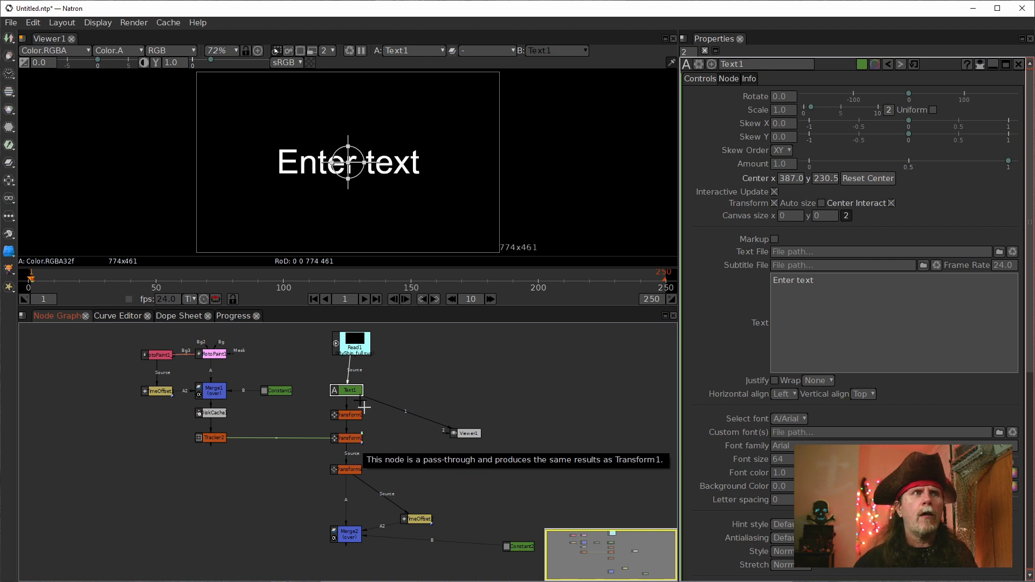
left_click(358, 348)
left_click_drag(351, 333, 350, 341)
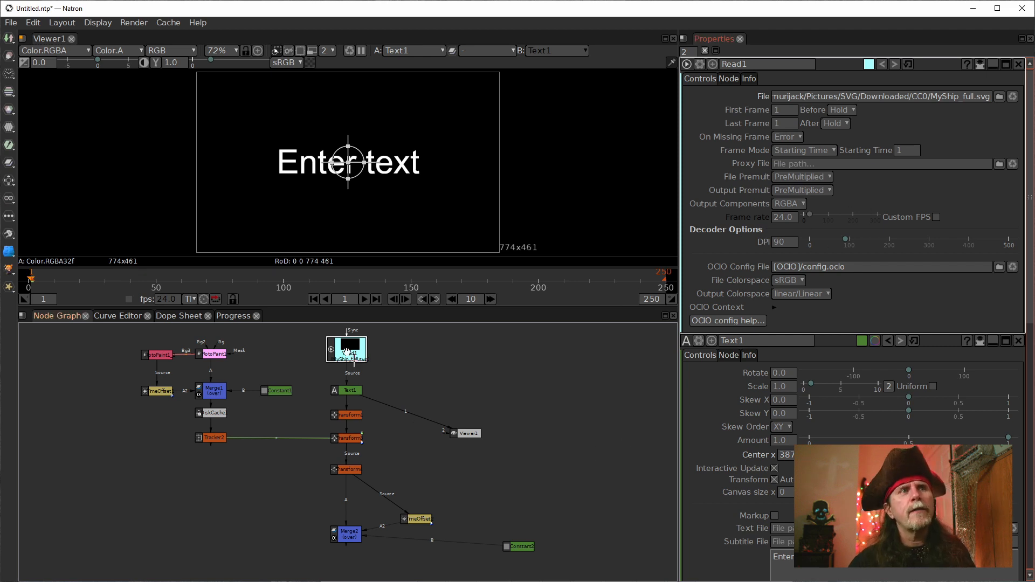
Step: Replace Text1's placeholder text with the letter "P"
left_click(345, 389)
left_click(852, 295)
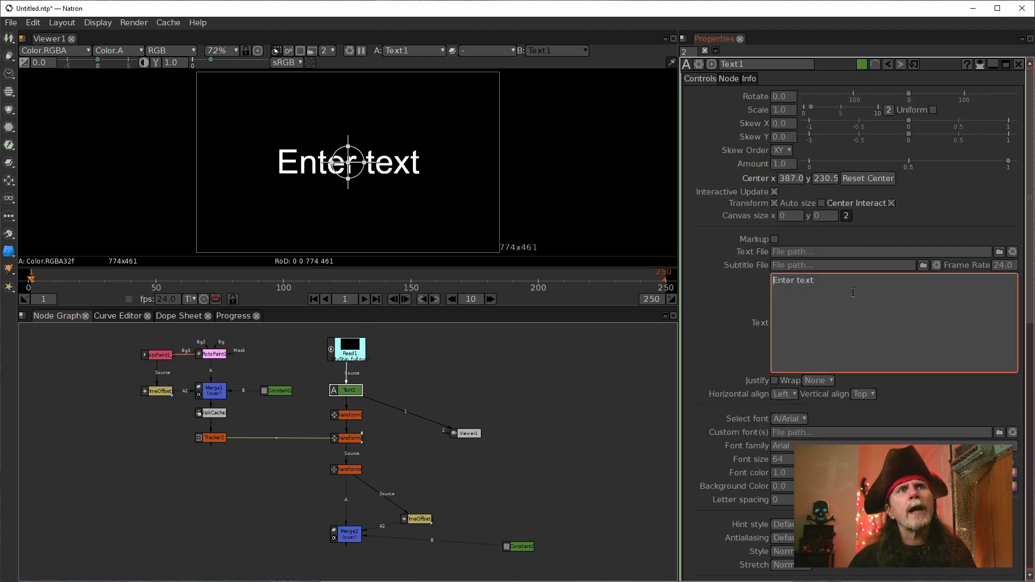
scroll(830, 259, "down", 3)
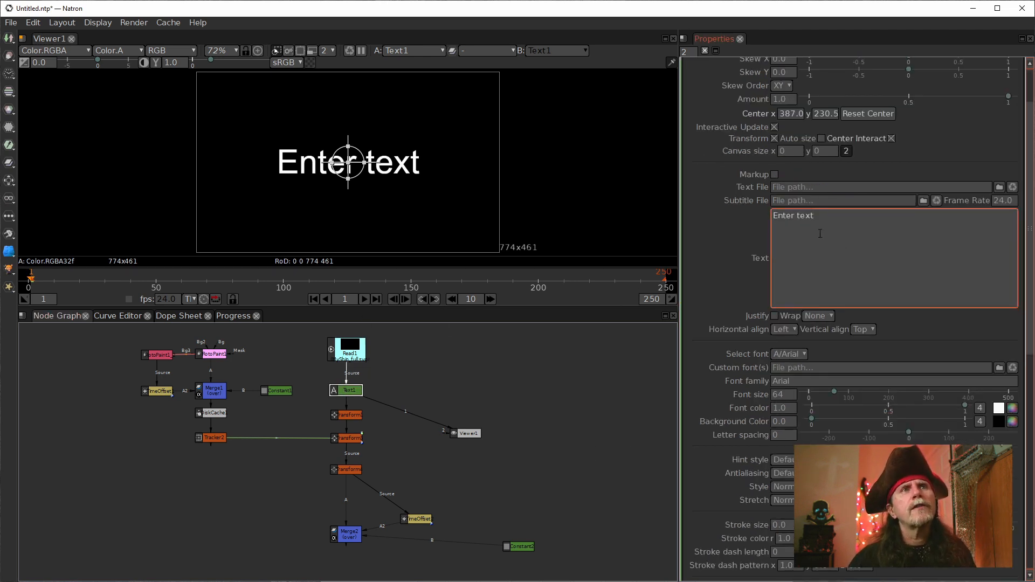
key("ctrl+a")
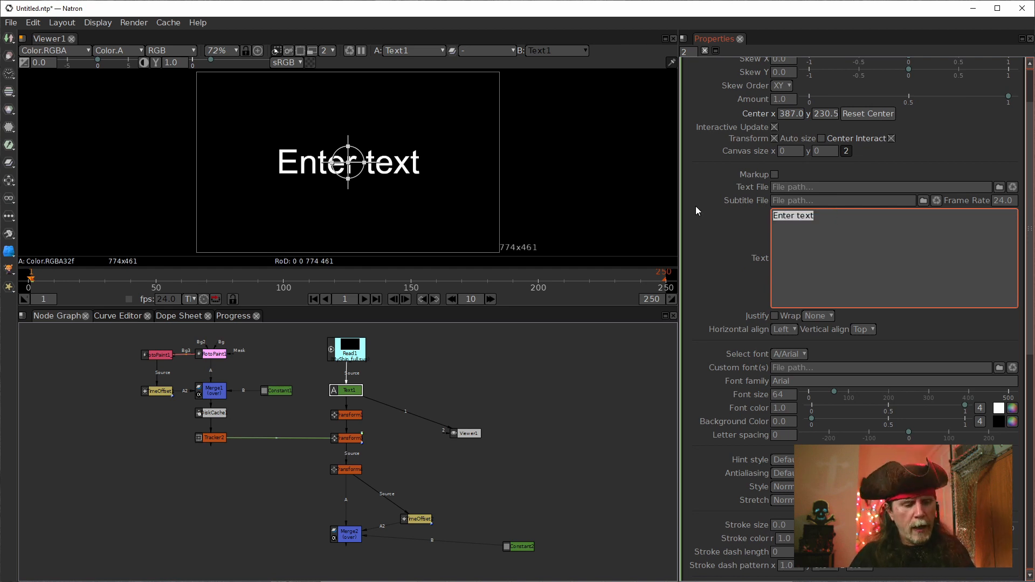
type("S")
key("BackSpace")
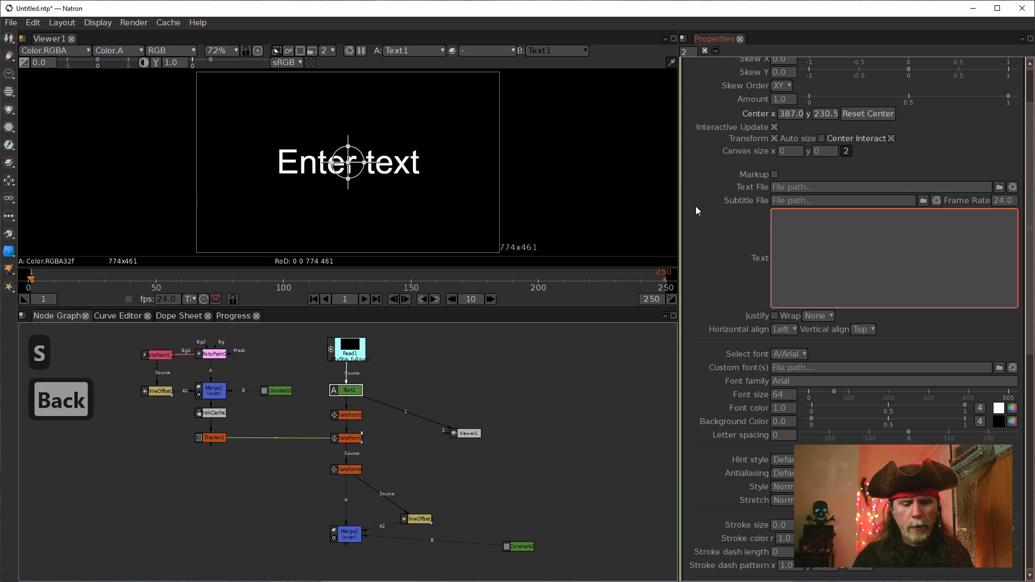
type("P")
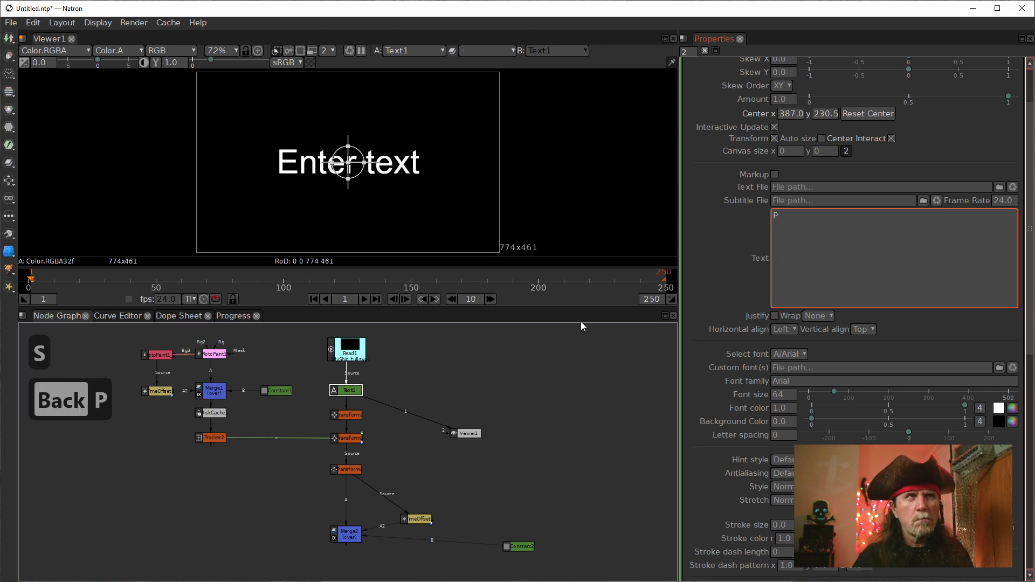
left_click(586, 366)
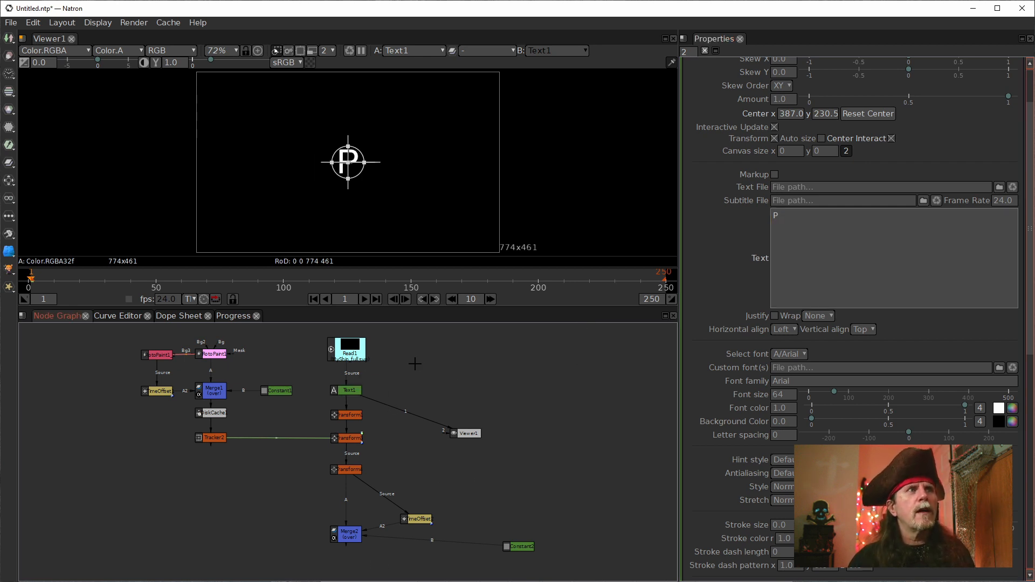
Step: Move Viewer1 farther away from the transform chain to free space for more nodes
left_click_drag(319, 333, 382, 499)
left_click_drag(468, 433, 613, 439)
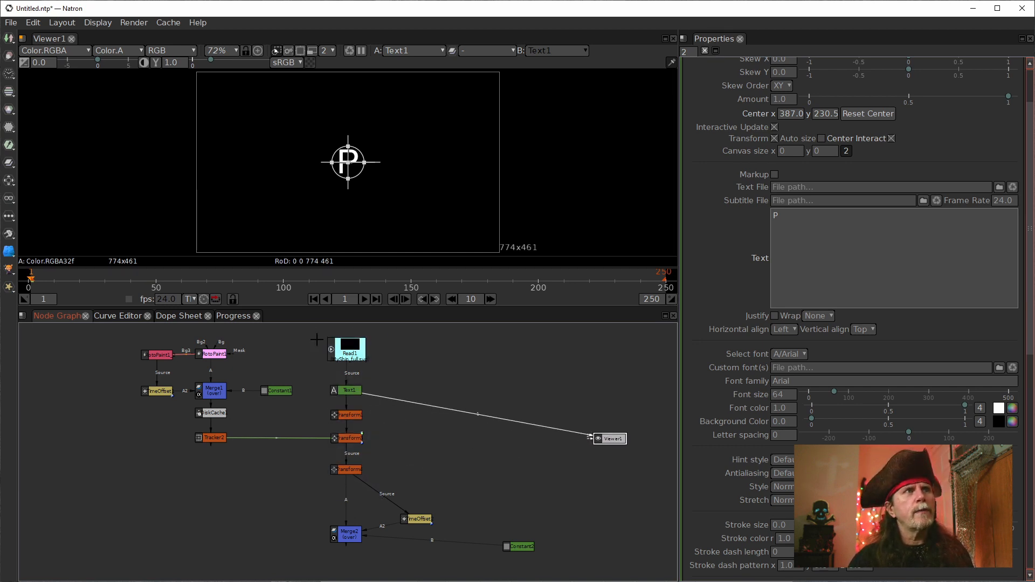
Step: Try duplicating the three chained transform nodes below Text1 three times
left_click_drag(318, 370, 383, 486)
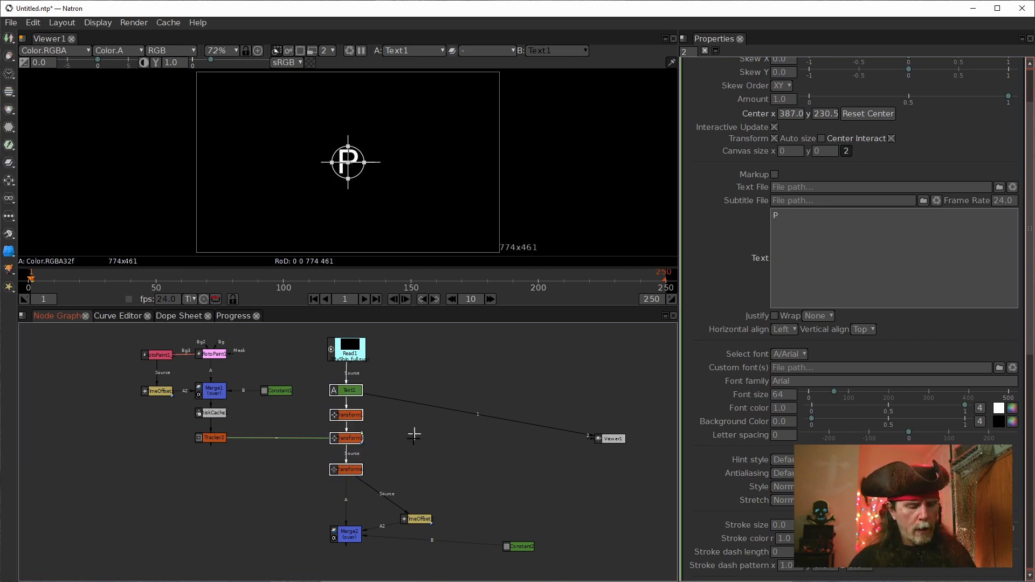
left_click(434, 481)
left_click_drag(406, 487, 272, 403)
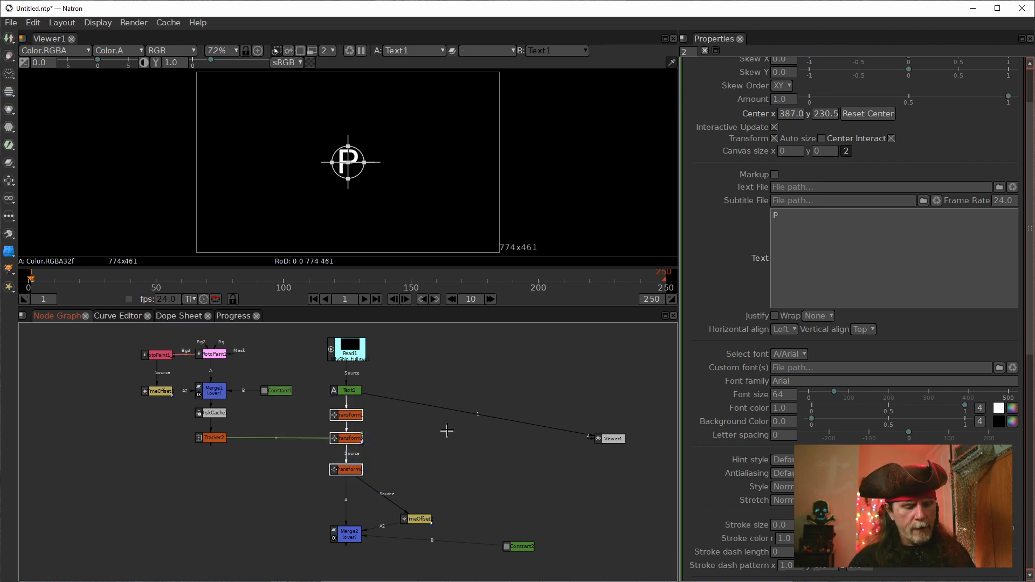
key("alt+c")
key("alt+c")
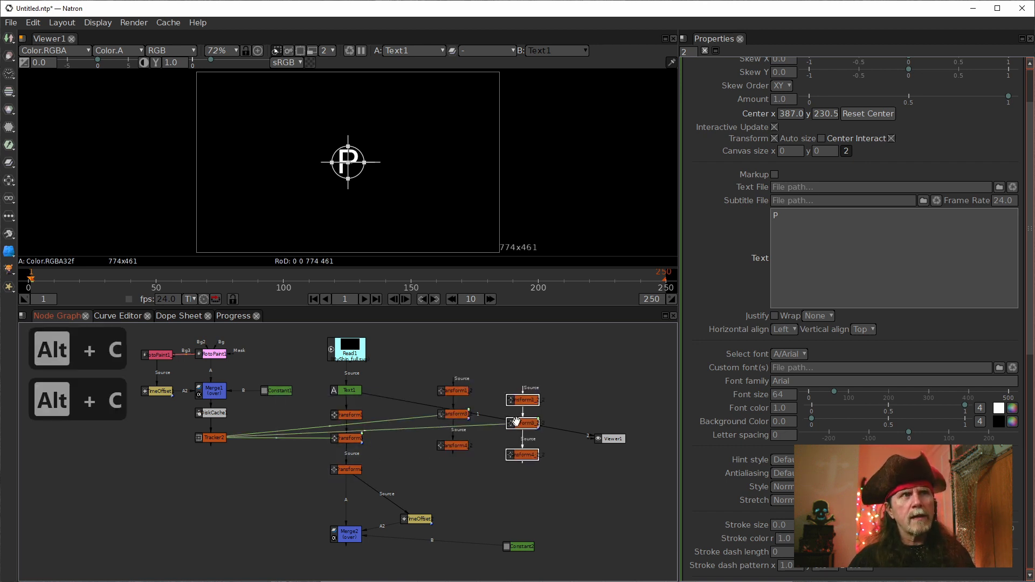
key("alt+c")
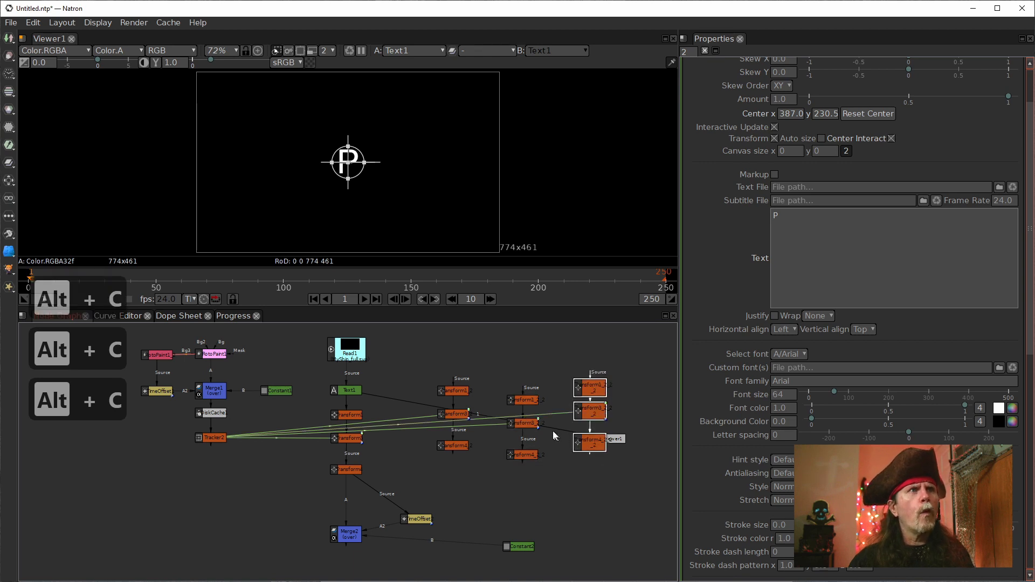
Step: Delete the three duplicated transform chains
left_click_drag(430, 357, 480, 480)
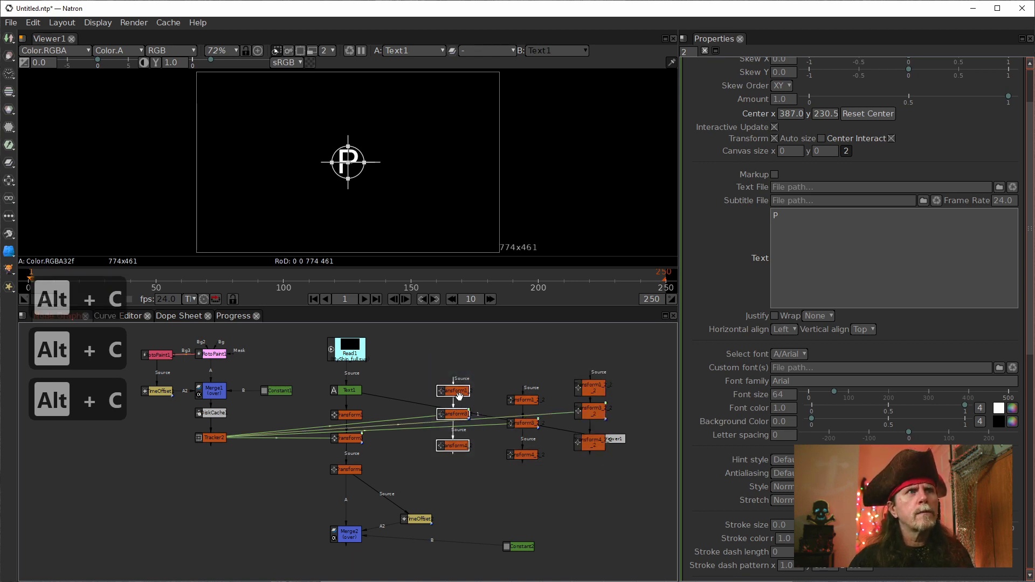
left_click_drag(425, 351, 606, 498)
key("Delete")
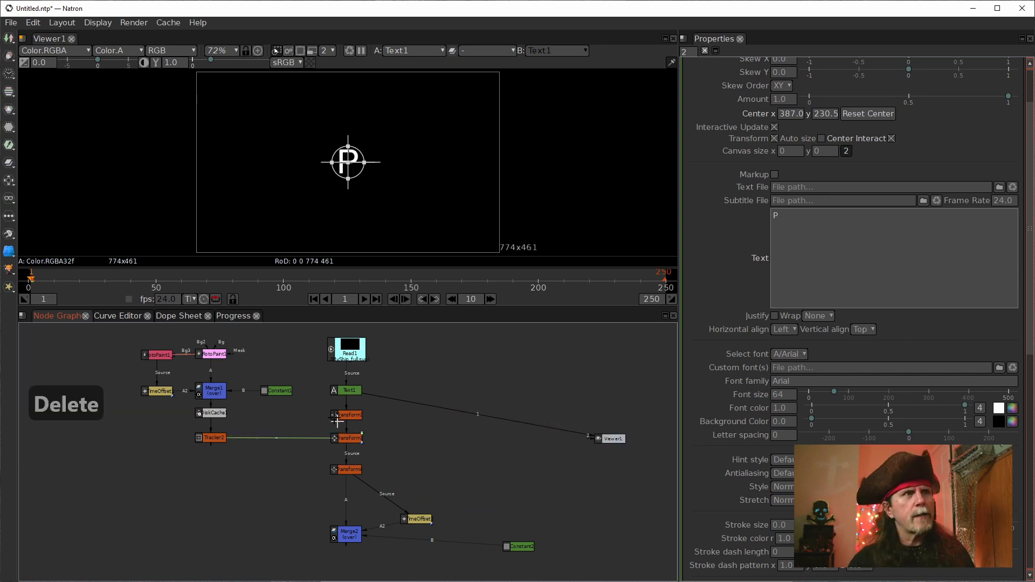
Step: Clone the three transform nodes below Text1 and line the clones up beside their originals
left_click_drag(306, 406, 395, 483)
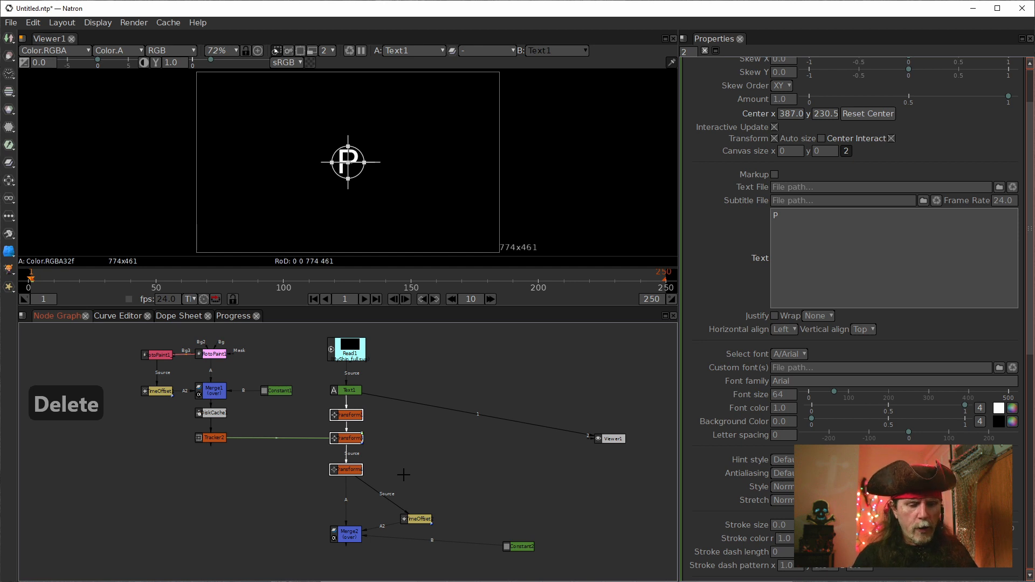
key("alt+k")
key("alt+k")
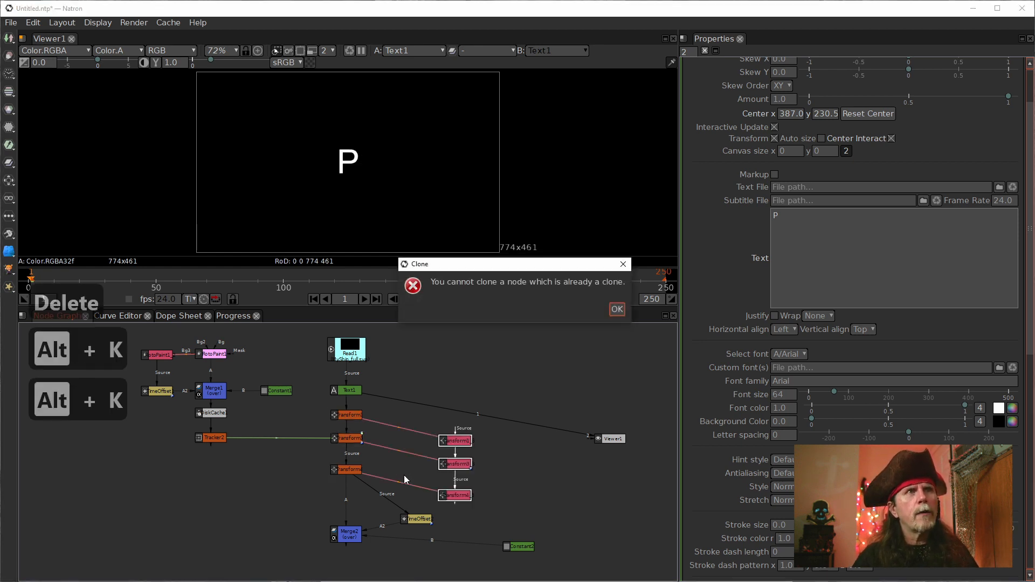
left_click(617, 308)
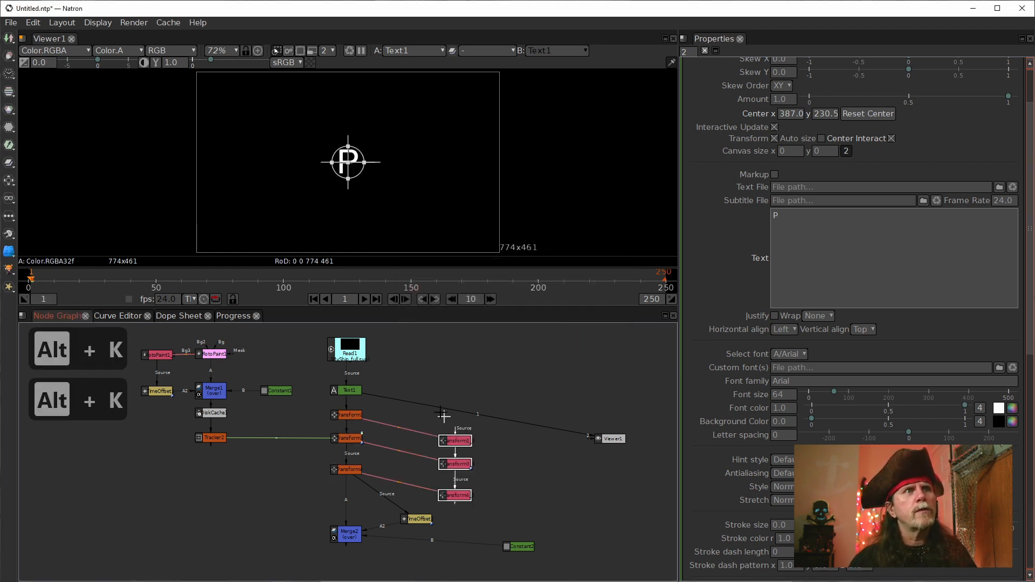
left_click_drag(411, 363, 485, 492)
left_click_drag(456, 447, 436, 425)
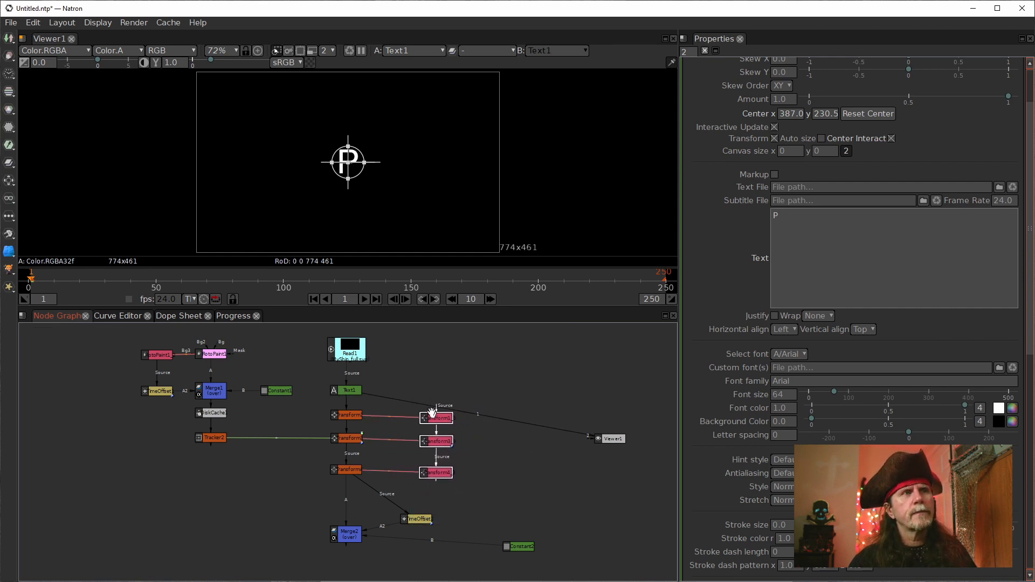
Step: Set Text1's font color to magenta
double_click(350, 390)
left_click(806, 292)
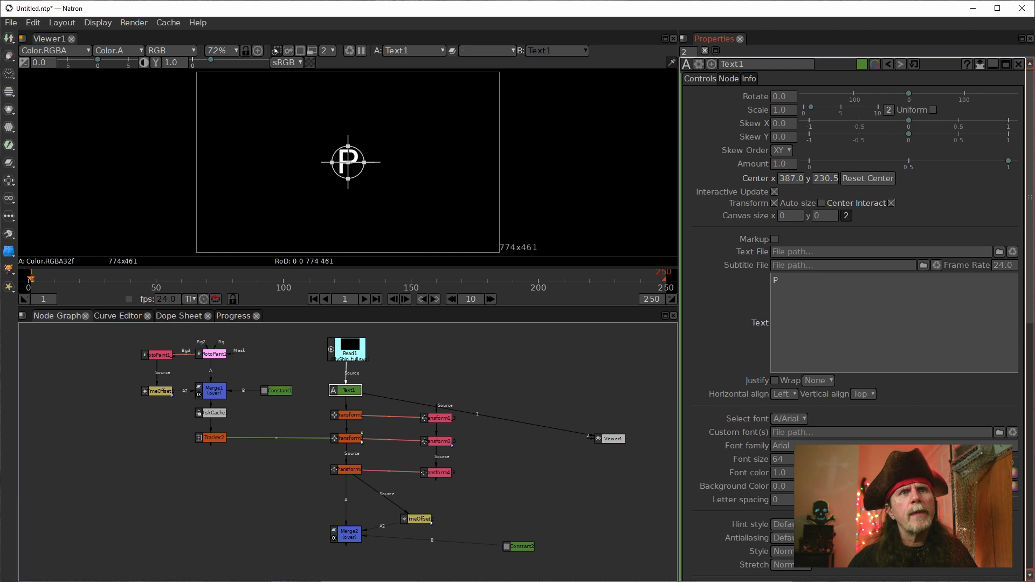
left_click(994, 473)
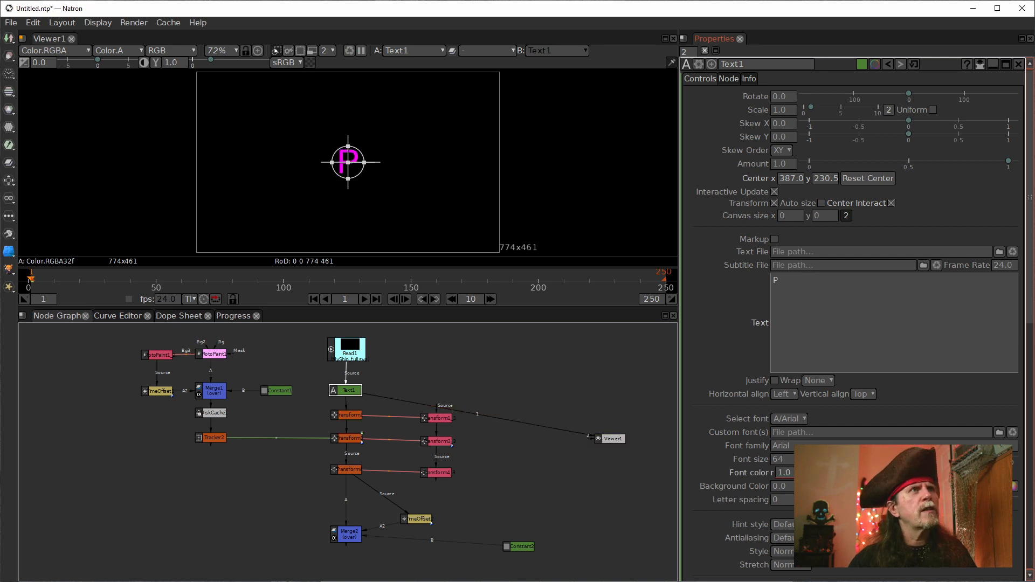
Step: Move the cloned transform chain closer to the originals, duplicate it twice and arrange the copies in parallel columns
left_click_drag(417, 369, 464, 480)
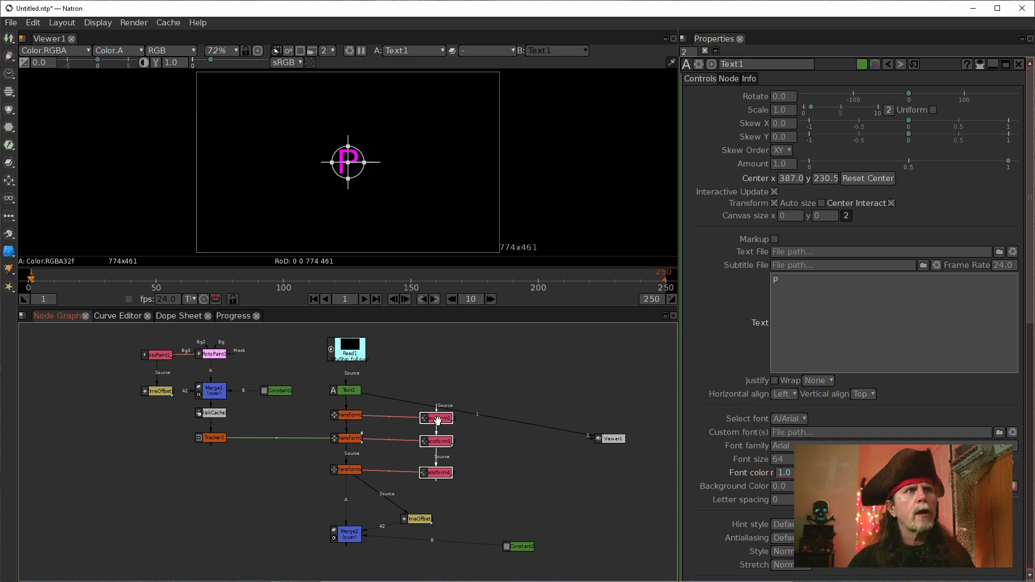
left_click_drag(438, 422, 418, 414)
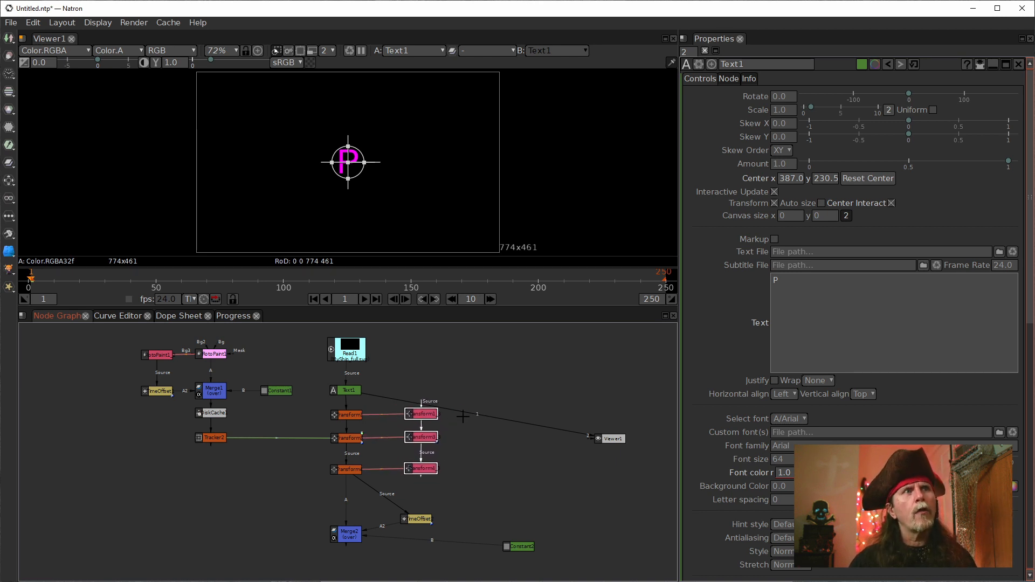
key("alt+c")
key("alt+c")
left_click_drag(564, 382, 548, 408)
left_click(474, 394)
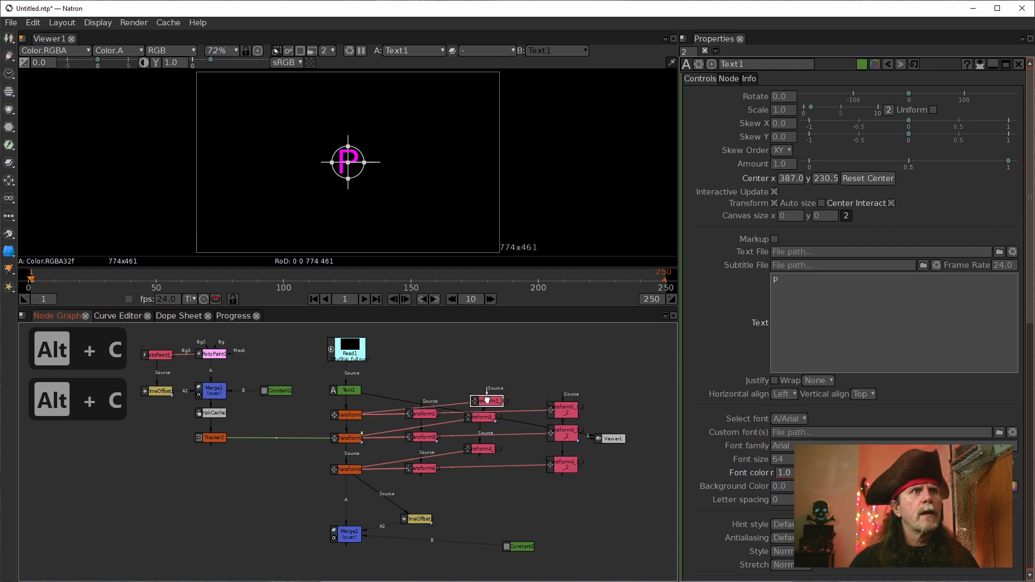
left_click_drag(452, 371, 524, 501)
left_click_drag(479, 451, 495, 467)
Step: Duplicate the Text1 node three times to get a text node for each cloned transform chain
left_click(345, 391)
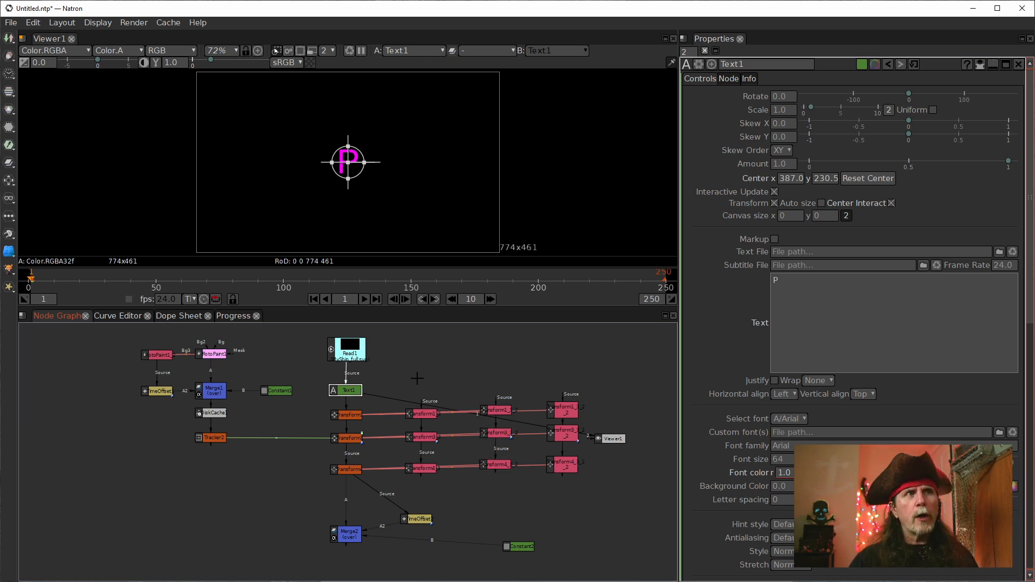
key("alt+c")
key("alt+c")
key("alt+c")
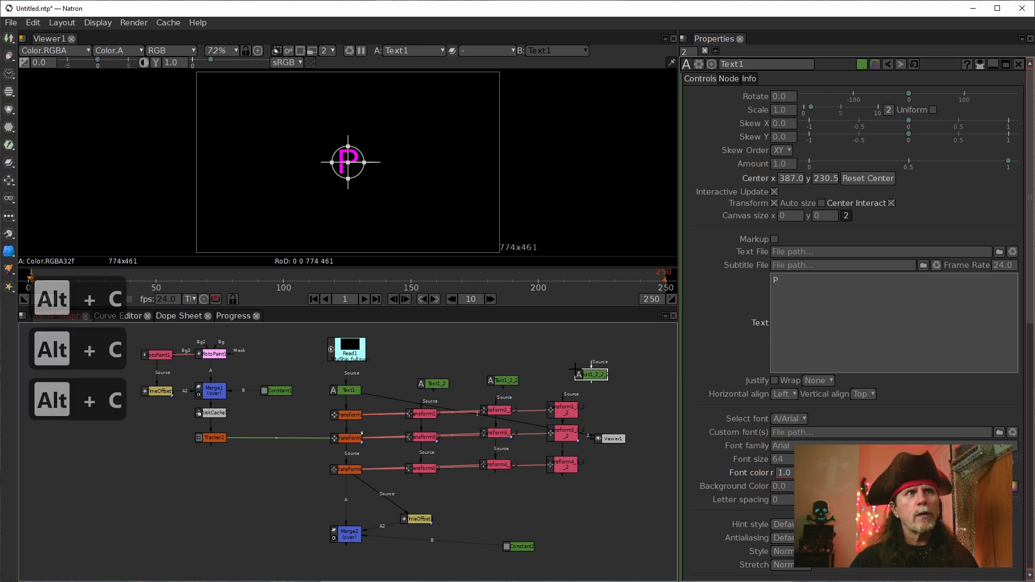
Step: Connect the source inputs of the three duplicated text nodes to Read1
left_click(435, 385)
left_click_drag(437, 375, 359, 354)
left_click(438, 387)
left_click_drag(433, 375, 354, 348)
left_click(501, 378)
left_click_drag(503, 372, 355, 347)
left_click(591, 374)
left_click_drag(592, 372, 354, 348)
left_click_drag(592, 367, 356, 352)
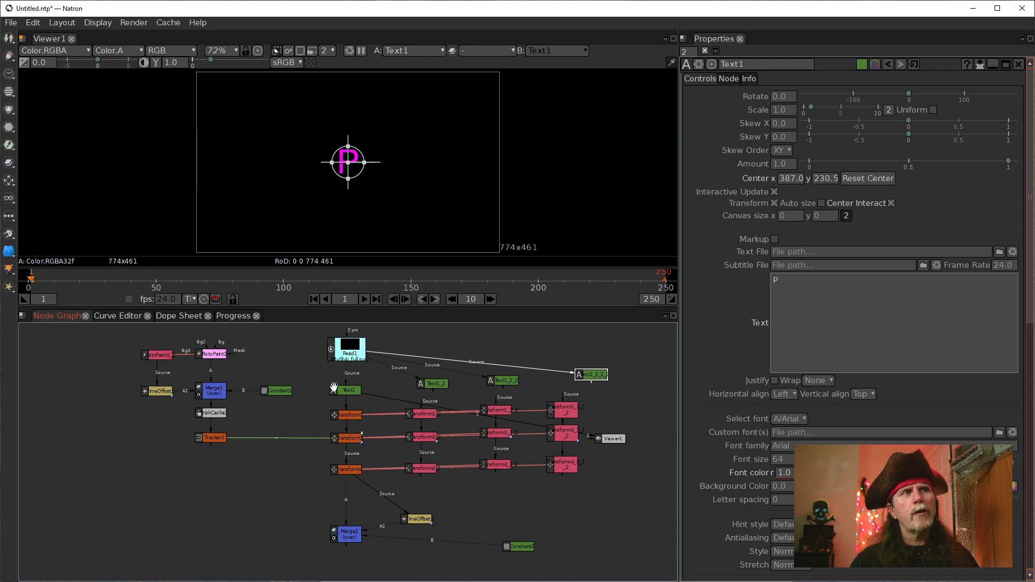
Step: Align Text1_2 above its cloned transform chain and connect the third chain's Transform1 clone to Text1_2_2_2, placing that text node above it
left_click_drag(440, 384, 420, 416)
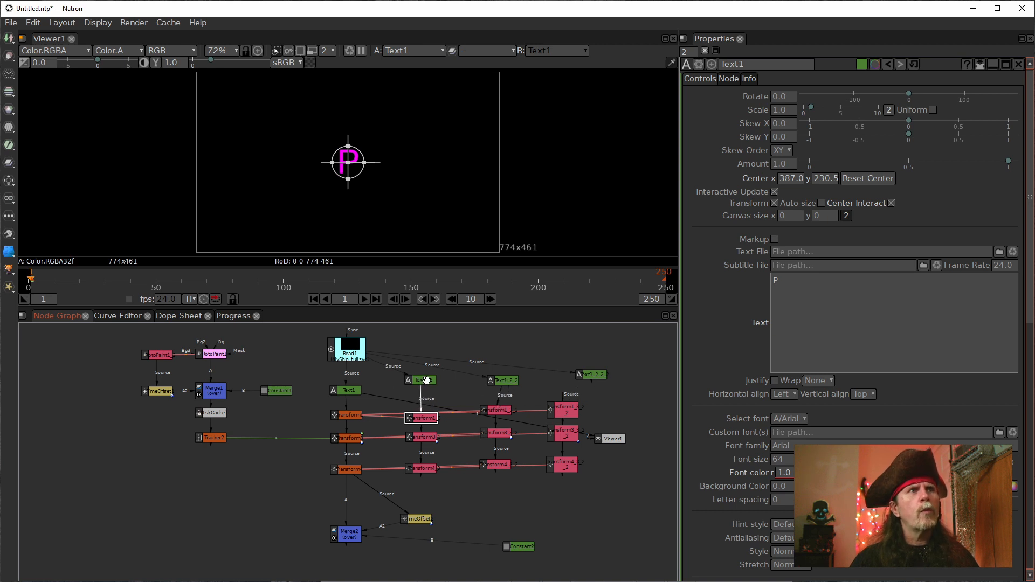
scroll(437, 391, "up", 5)
left_click_drag(465, 395, 249, 409)
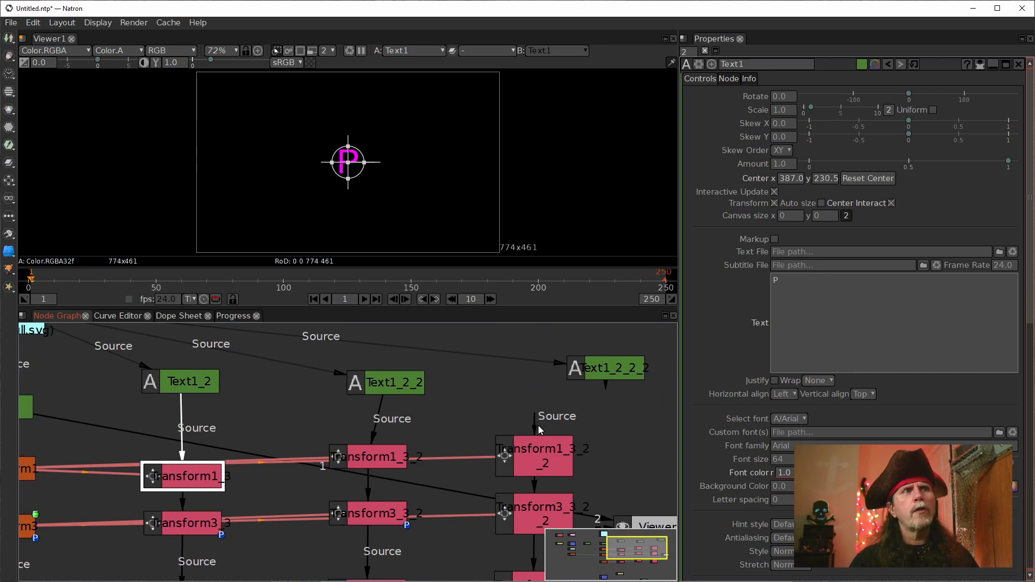
left_click_drag(537, 430, 540, 368)
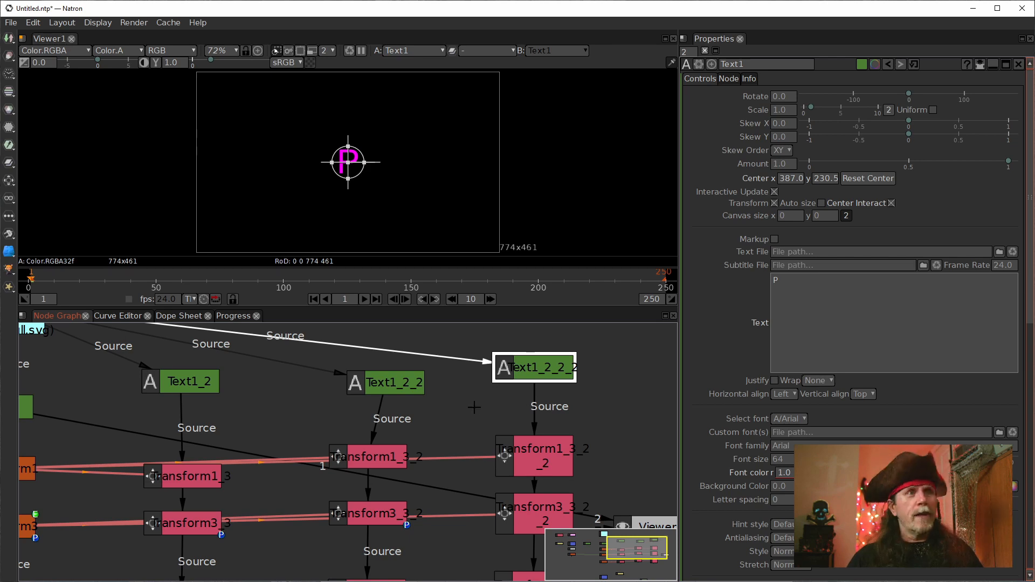
scroll(480, 411, "down", 3)
mouse_move(425, 394)
left_mouse_down()
mouse_move(386, 386)
mouse_move(406, 389)
left_mouse_up()
Step: Show Text1_2 in the viewer and replace its text with the letter I
left_click(308, 395)
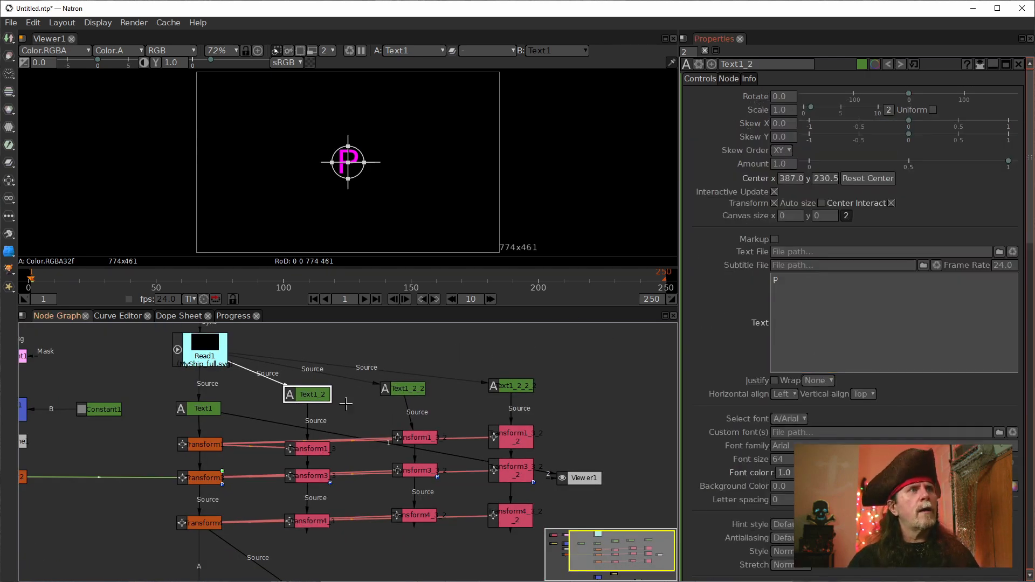
key("1")
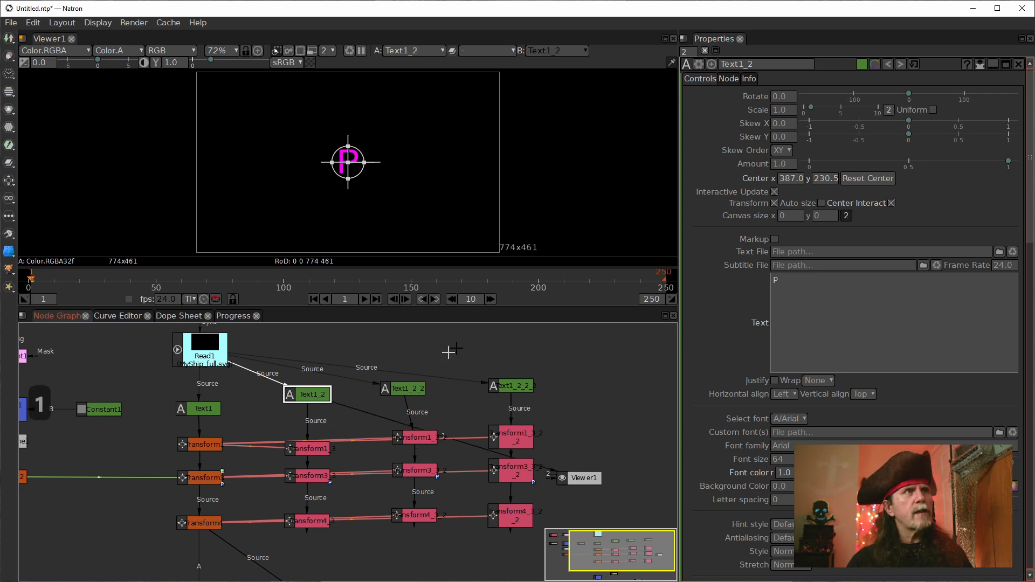
left_click(798, 290)
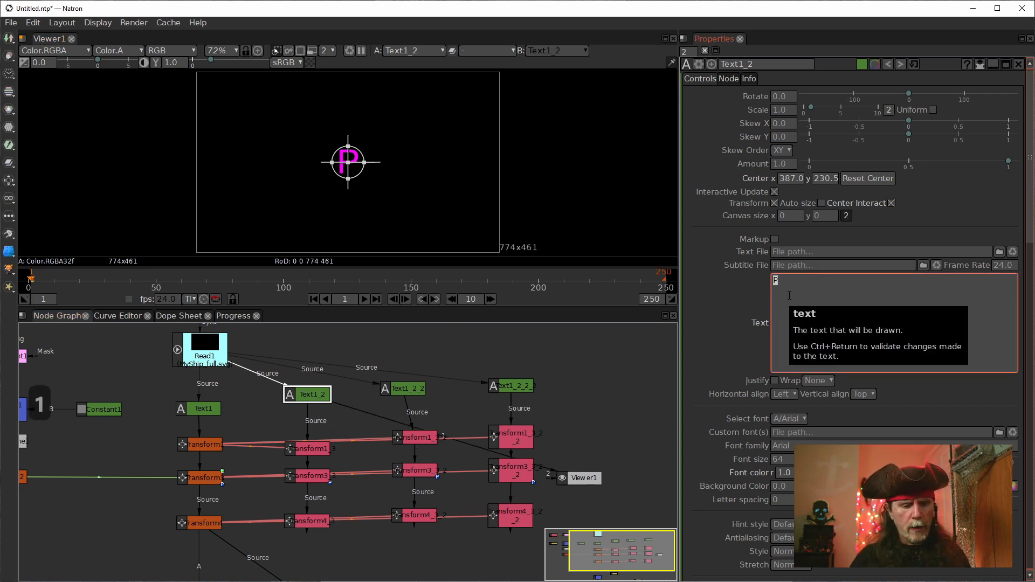
key("BackSpace")
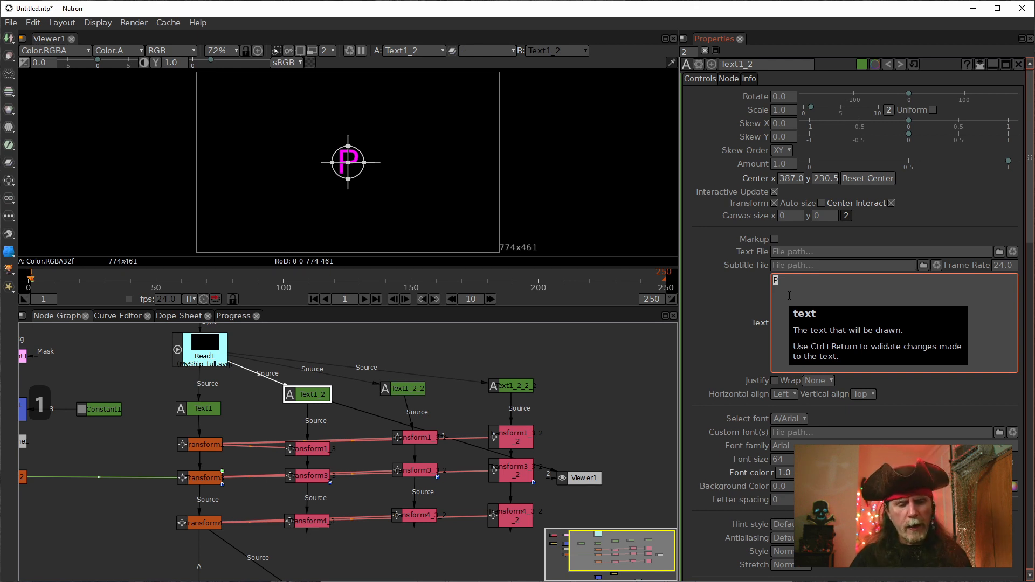
left_click(752, 323)
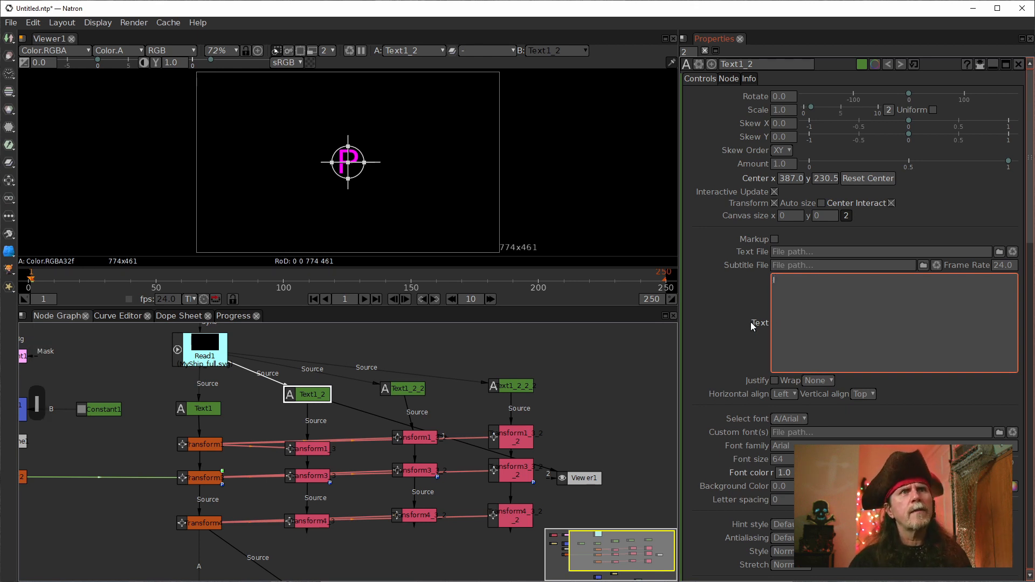
Step: Show Text1_2_2 in the viewer and replace its text with the letter H
left_click(412, 384)
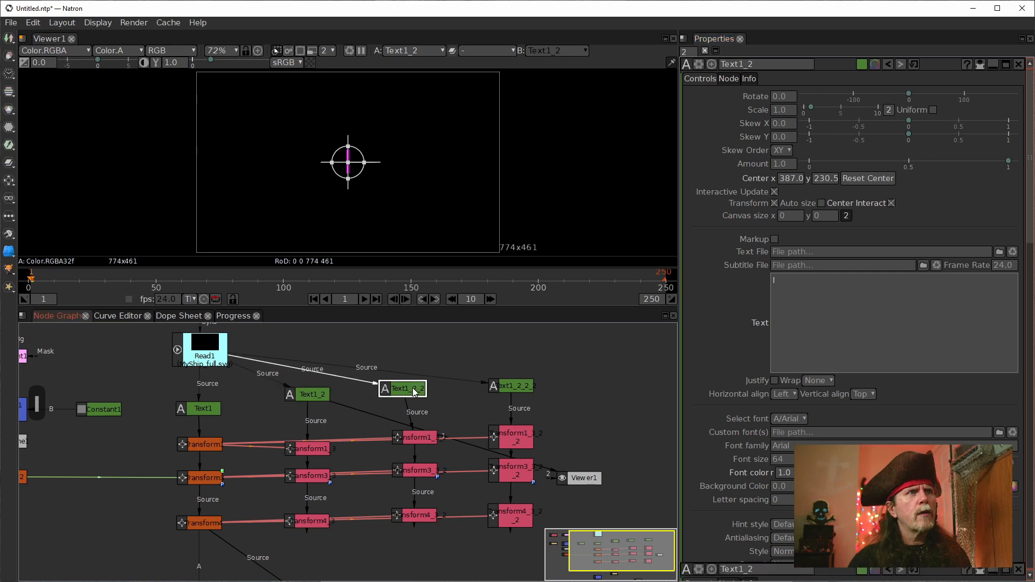
left_click(808, 281)
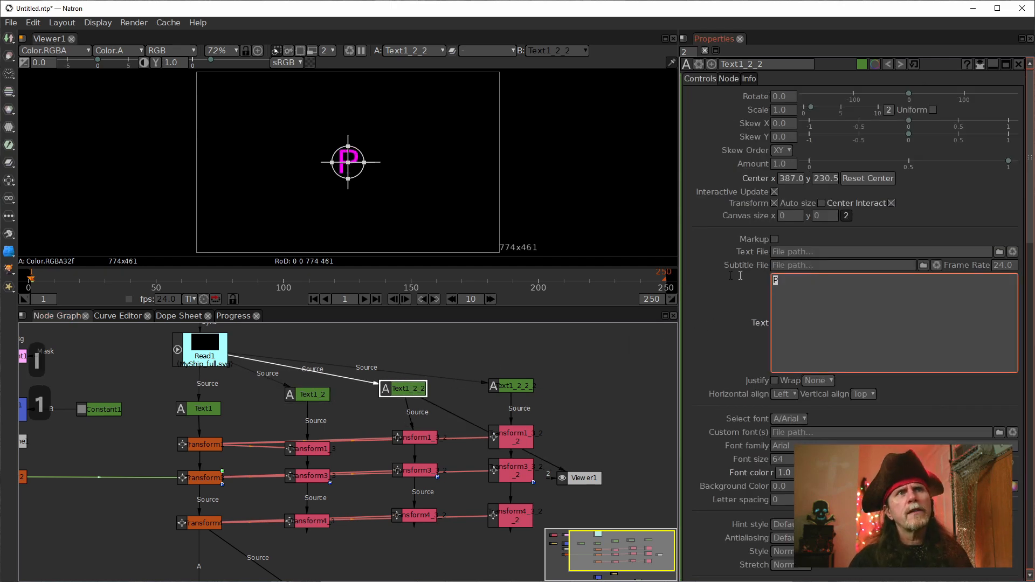
type("H")
Step: Show Text1_2_2_2 in the viewer and replace its text with the letter S
left_click(561, 389)
left_click(521, 387)
left_click(845, 299)
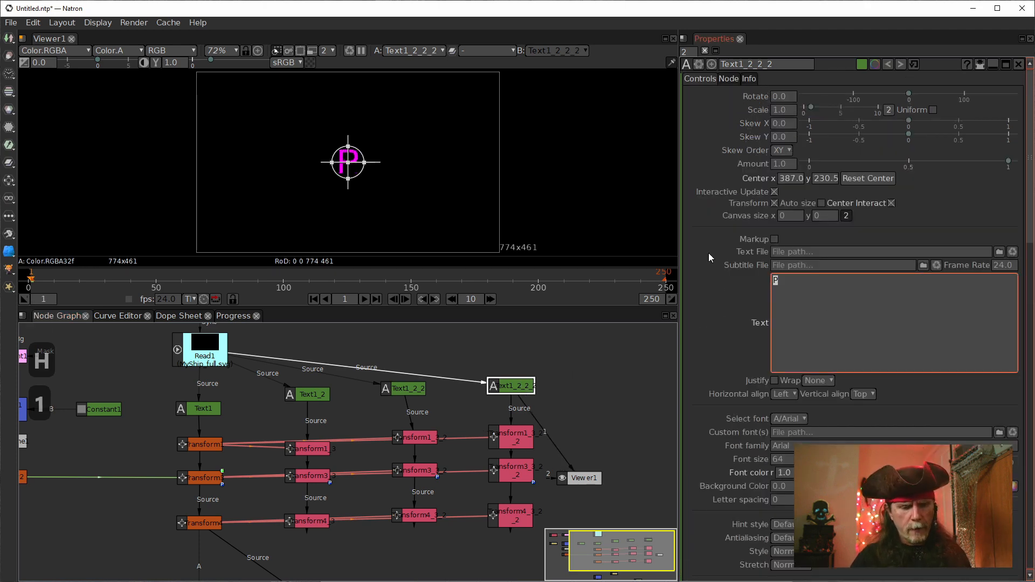
type("S")
left_click(610, 343)
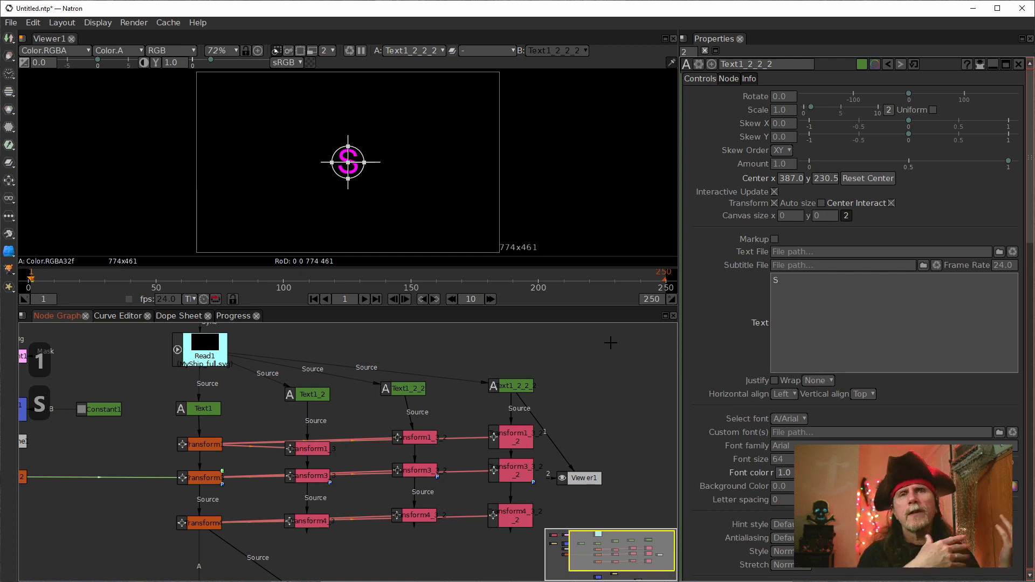
Step: Reconnect the lower TimeOffset's source to the last transform of the Text1_2 chain and tidy the TimeOffset and Constant2 positions
scroll(377, 510, "down", 3)
left_click_drag(377, 510, 381, 460)
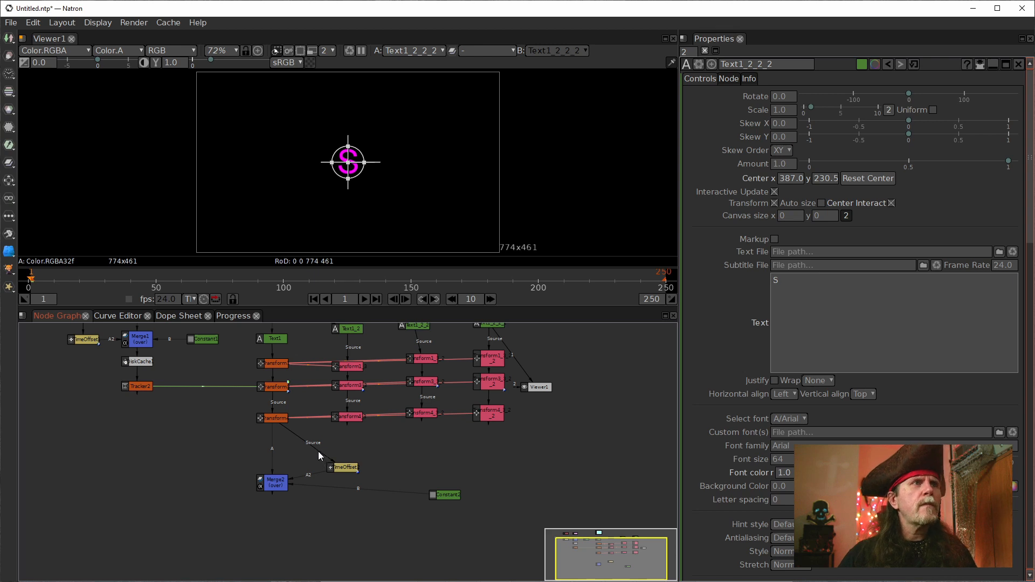
left_click_drag(318, 449, 347, 416)
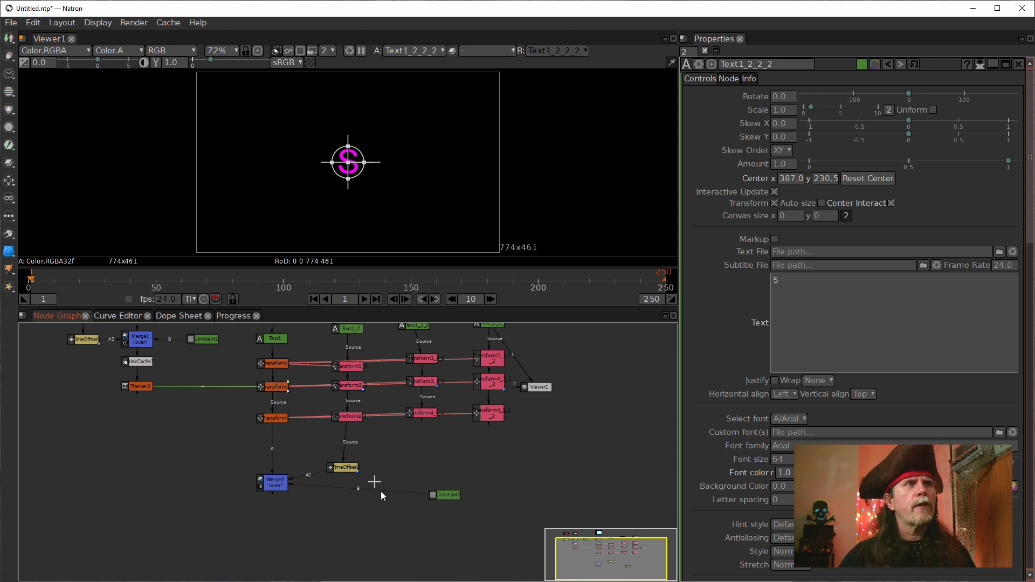
left_click_drag(345, 469, 347, 463)
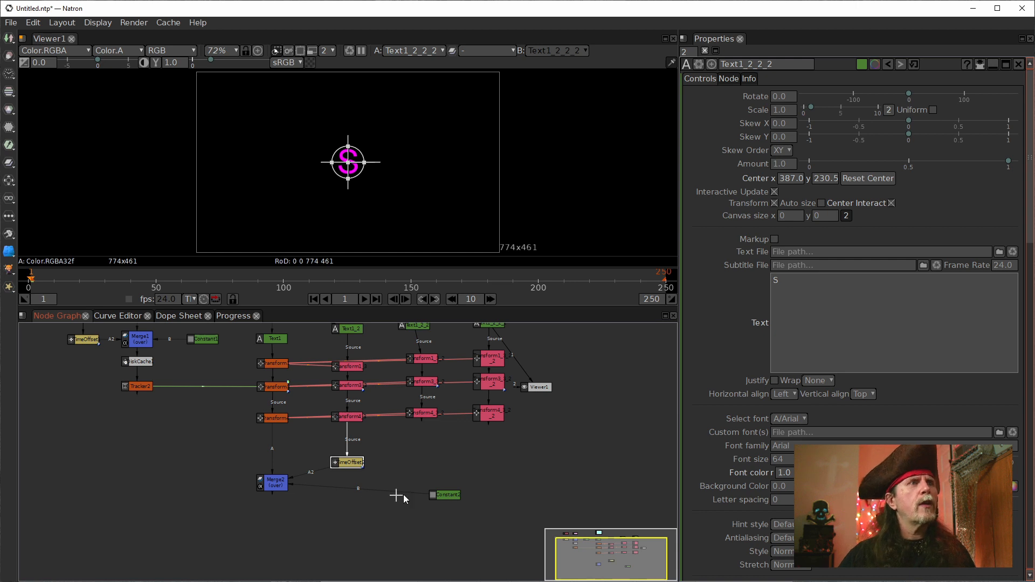
left_click_drag(440, 495, 435, 462)
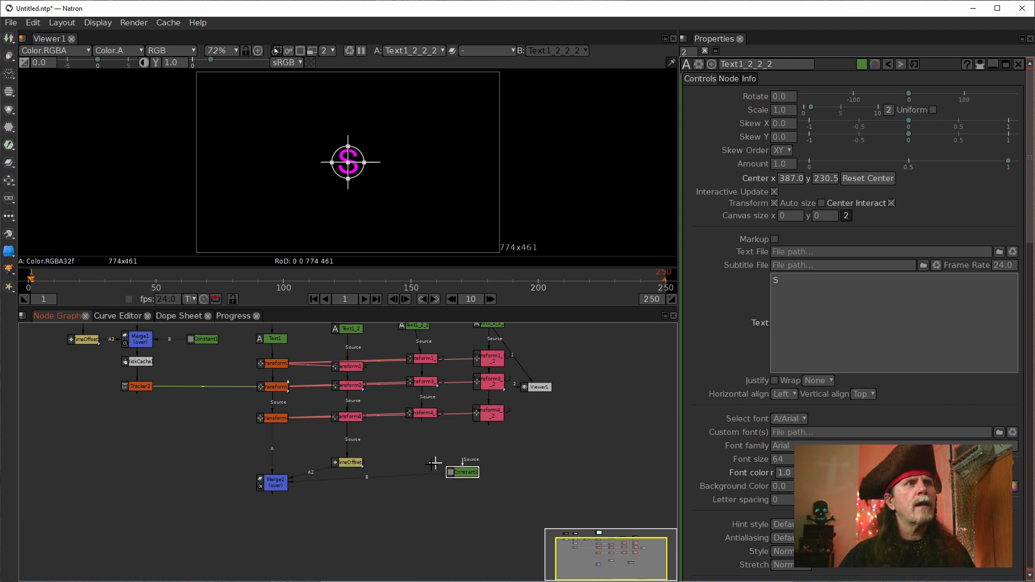
Step: Show Merge2's output in the viewer, place the Viewer1 node beneath Merge2 and look closely at the letter
left_click(282, 488)
key("1")
left_click_drag(540, 384, 281, 519)
left_click_drag(329, 344, 330, 366)
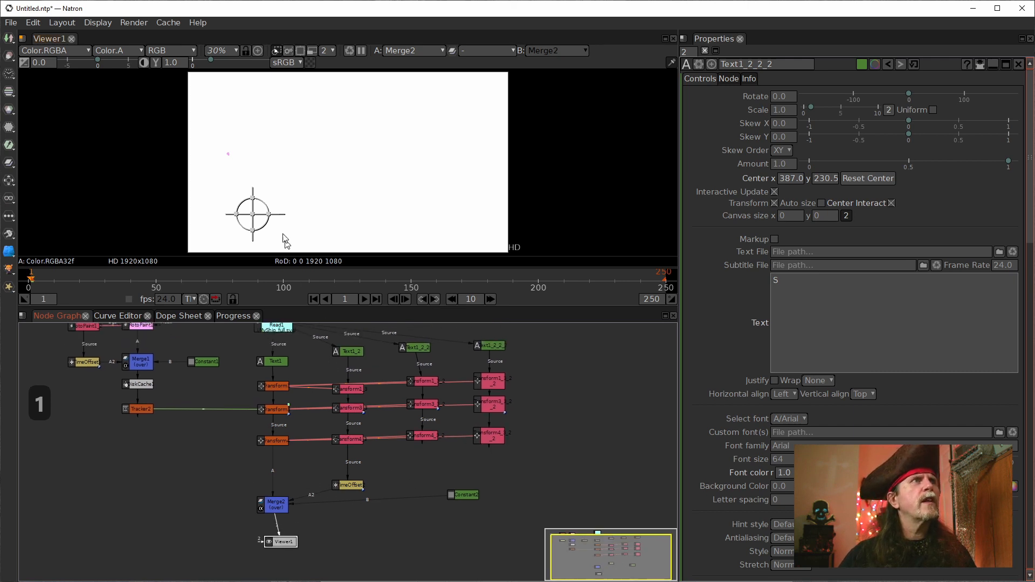
scroll(252, 156, "up", 3)
left_click_drag(257, 163, 303, 141)
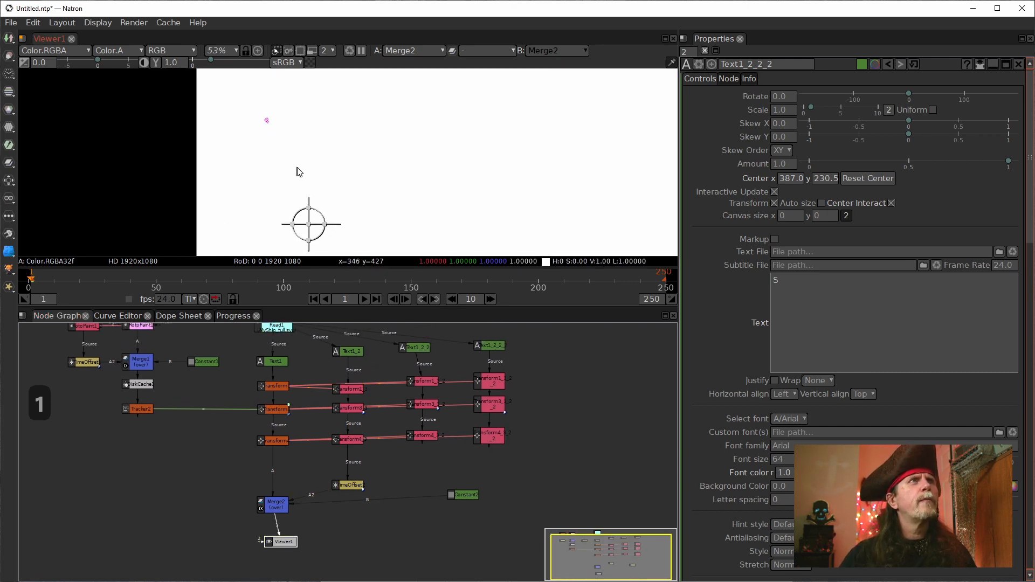
scroll(296, 168, "up", 2)
Step: Set Text1's font size to 300
left_click(279, 363)
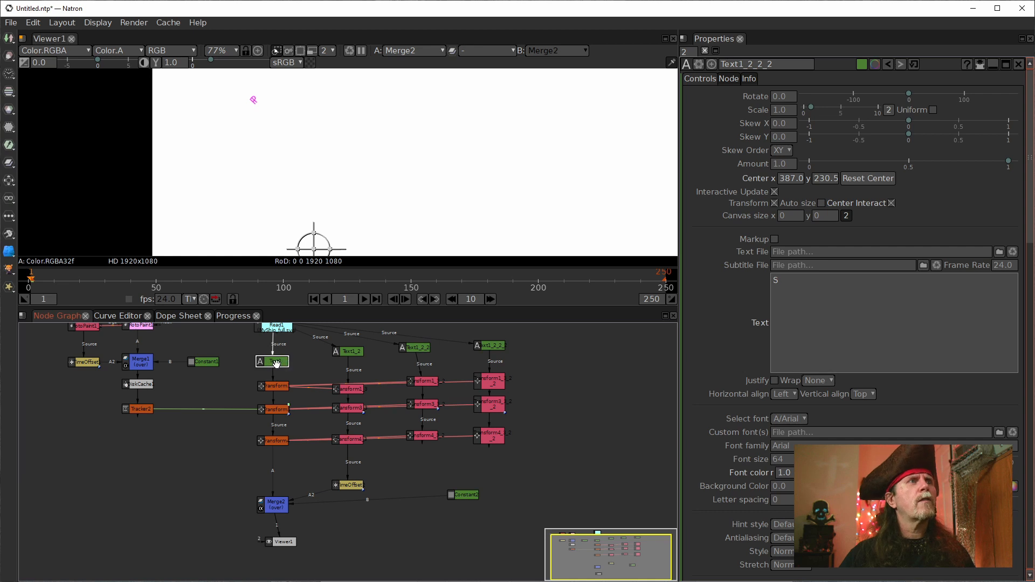
double_click(275, 364)
left_click(790, 460)
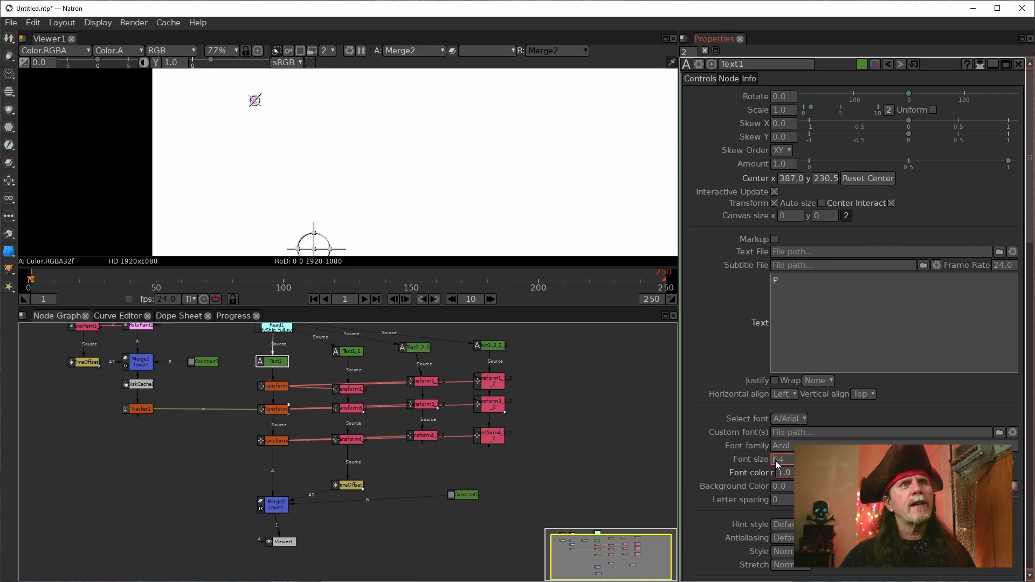
type("22")
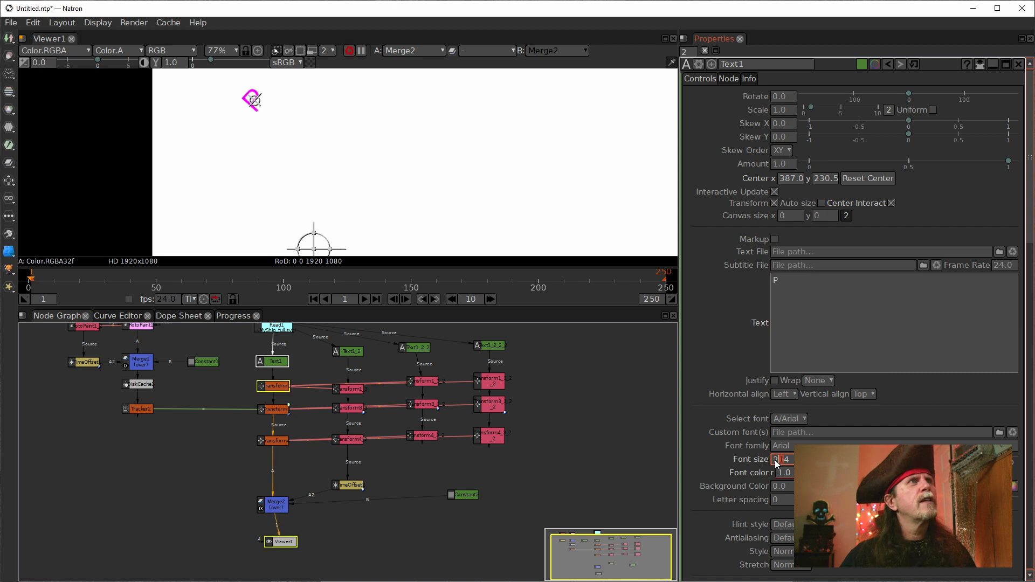
left_click_drag(788, 460, 742, 453)
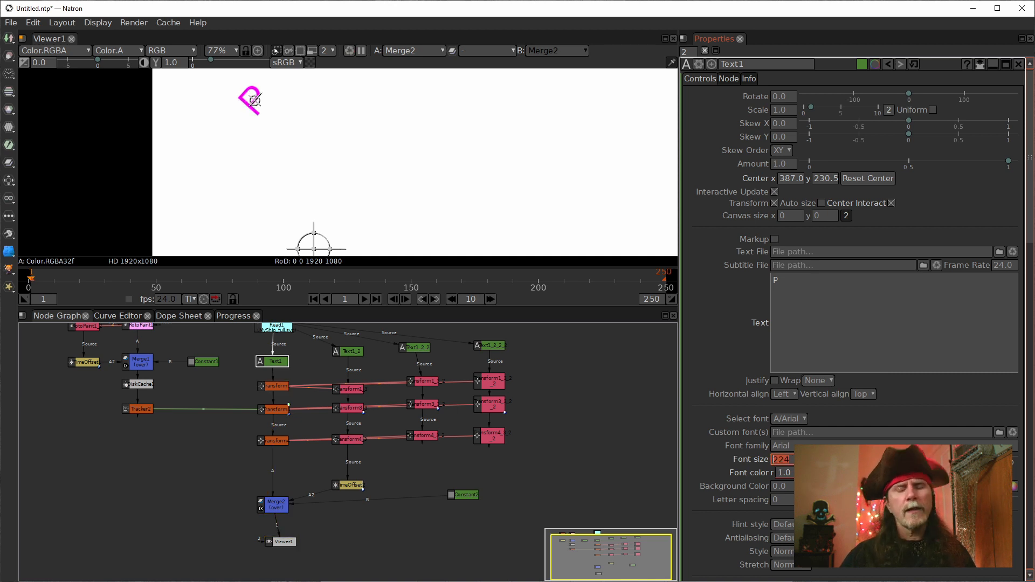
type("300")
key("Return")
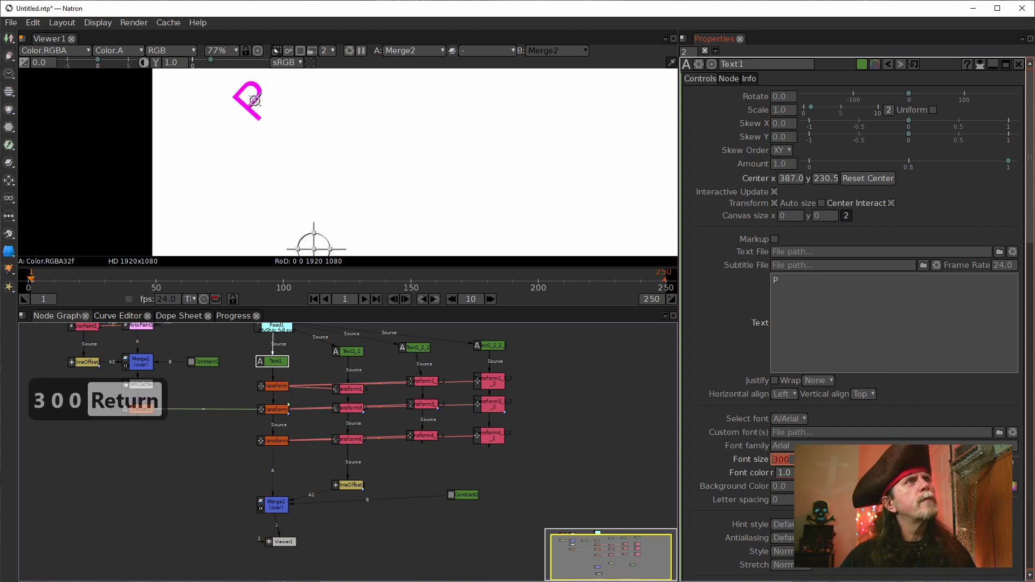
Step: Show Text1's output in the viewer and fit the image to the view
left_click(272, 362)
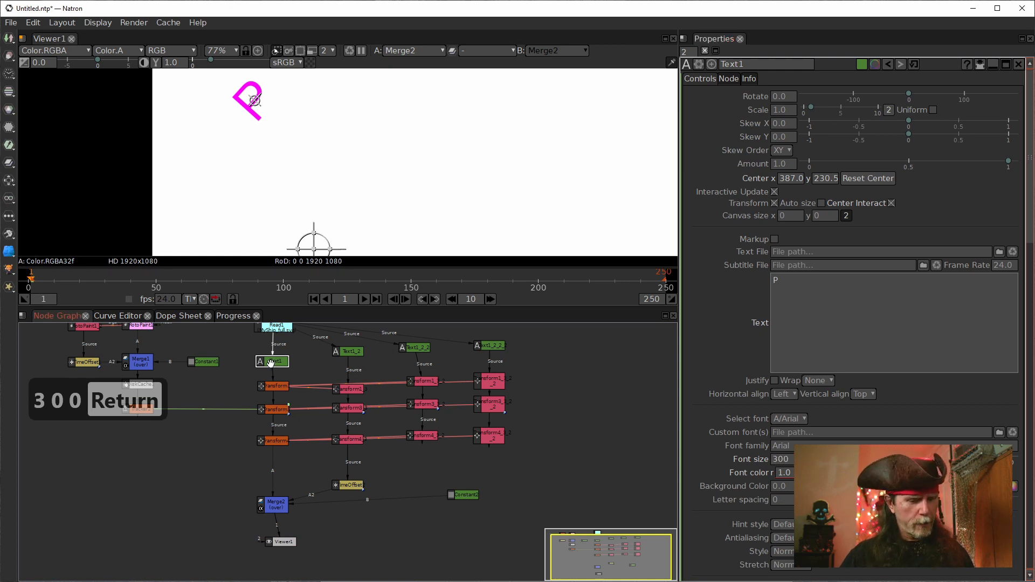
key("1")
key("f")
left_click(801, 287)
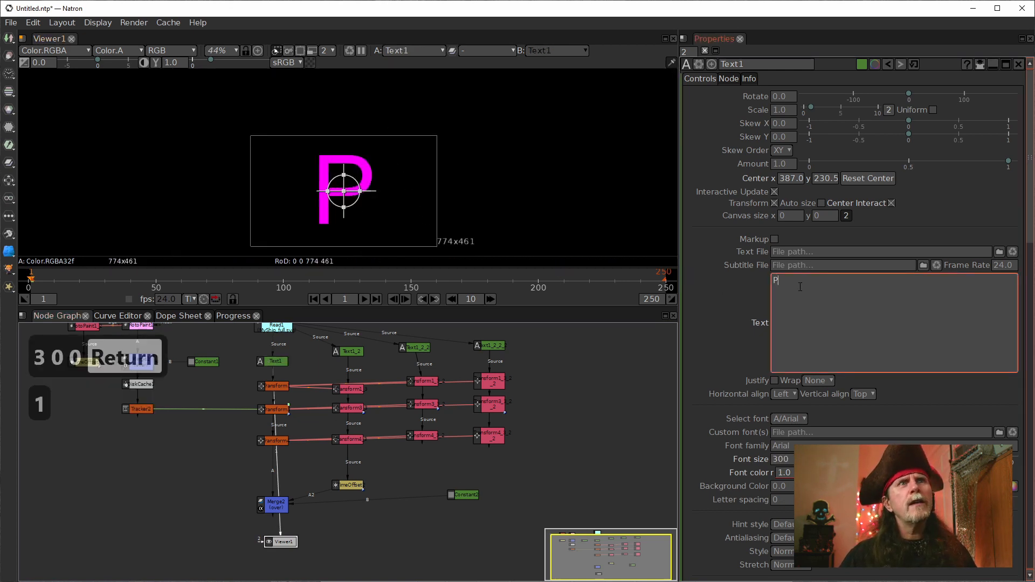
type("400")
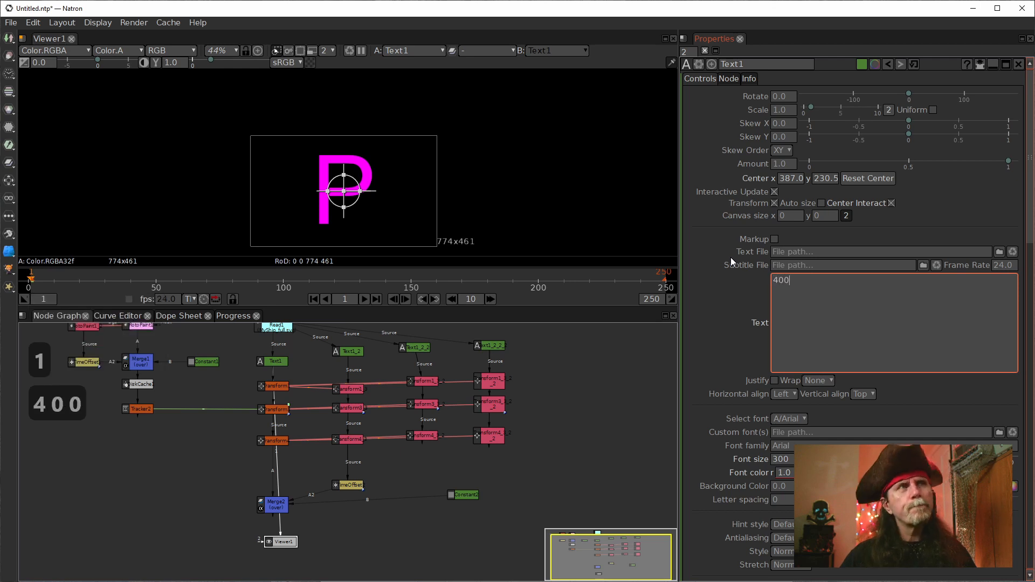
key("Return")
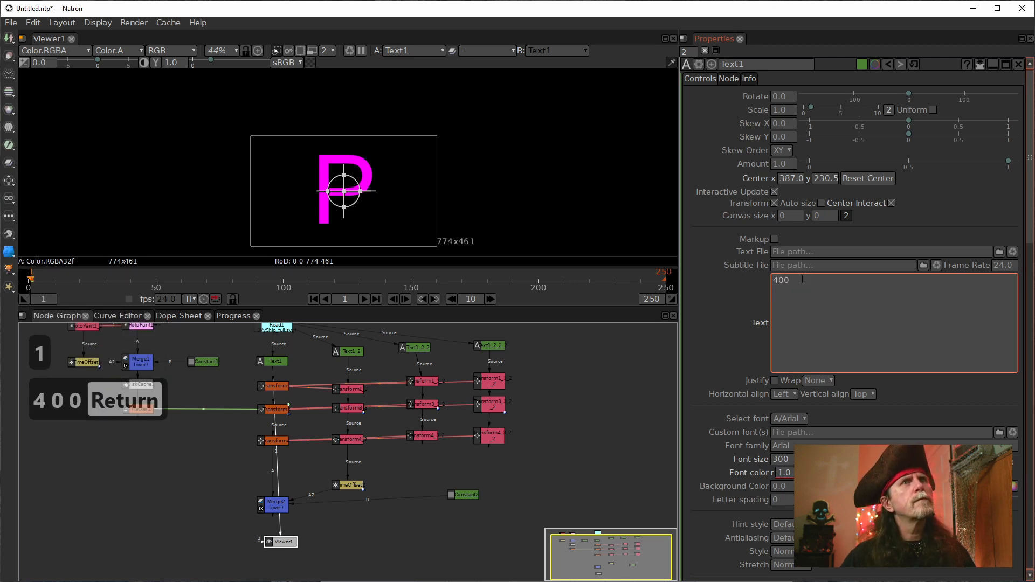
key("BackSpace")
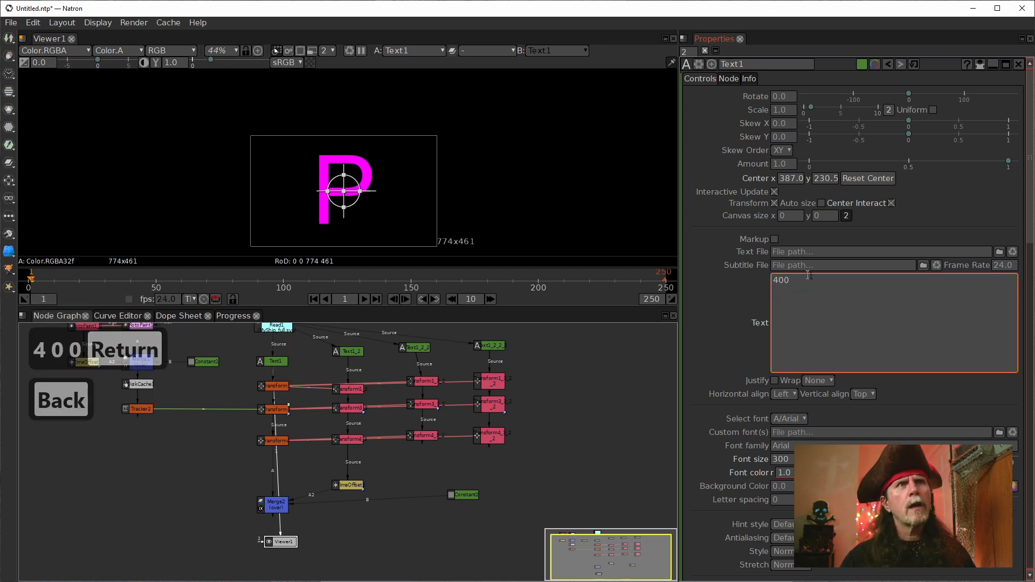
left_click_drag(832, 278, 701, 277)
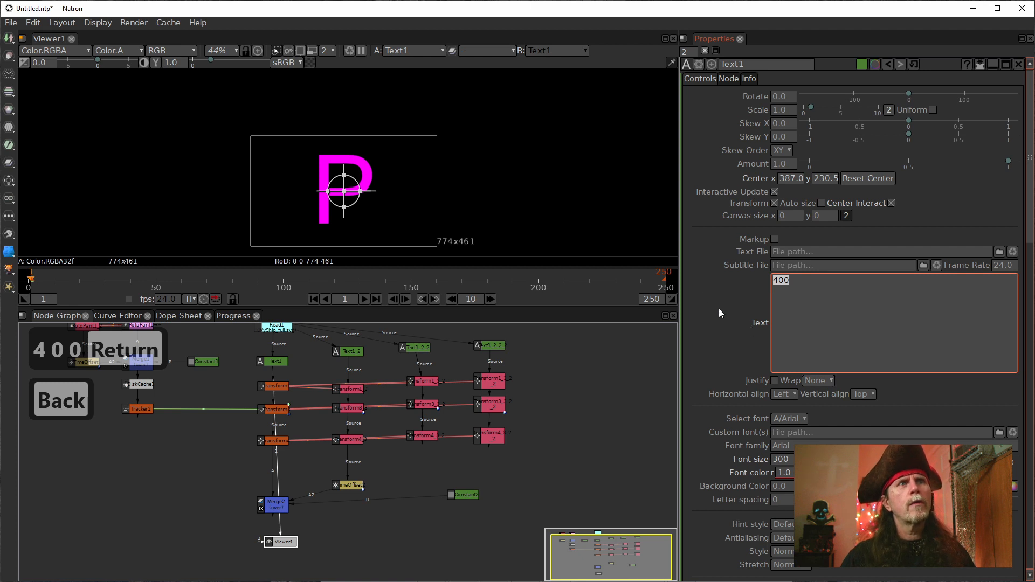
type("P")
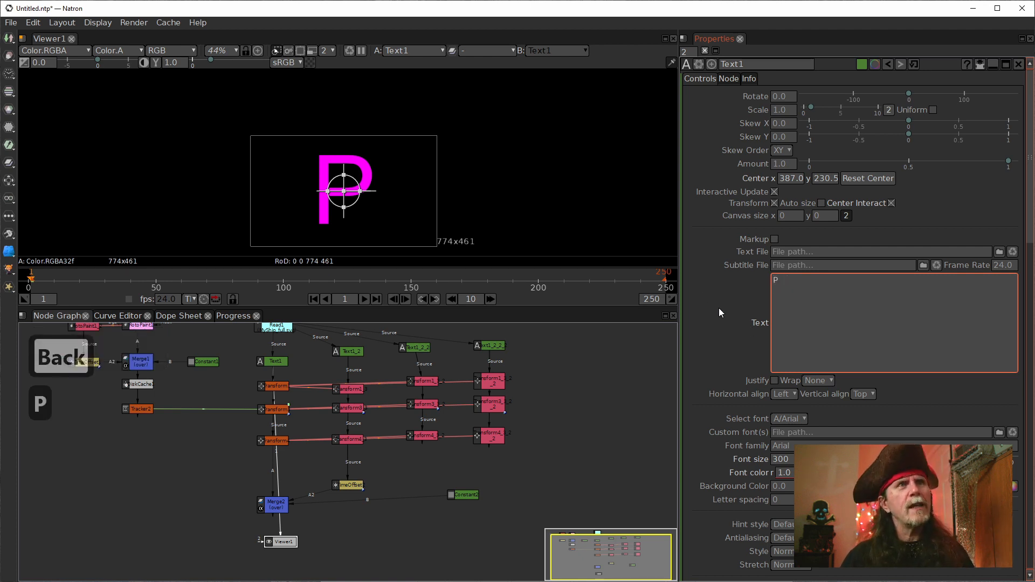
Step: Set the font size of the letter I in Text1_2 to 300
left_click(789, 450)
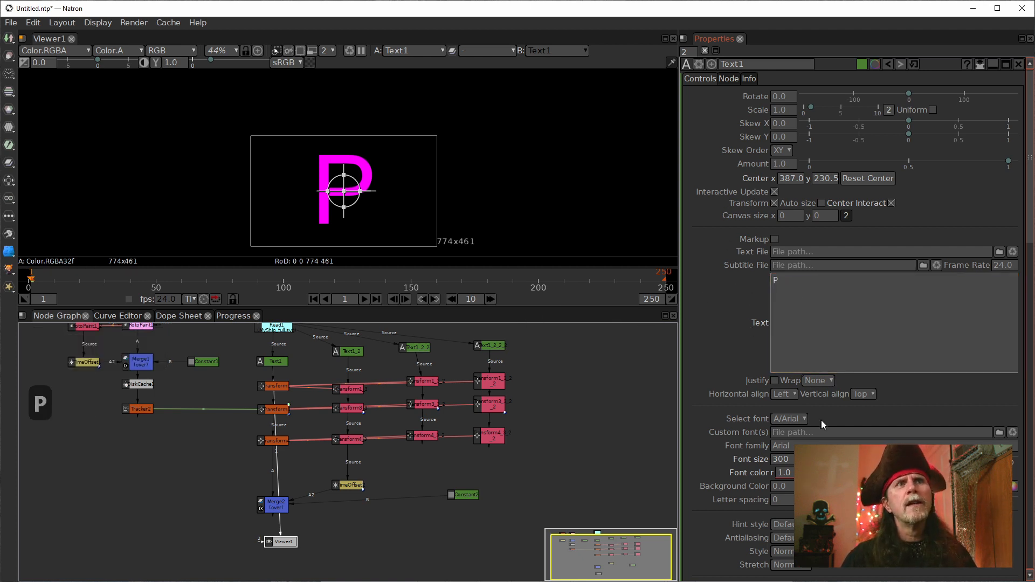
left_click(791, 460)
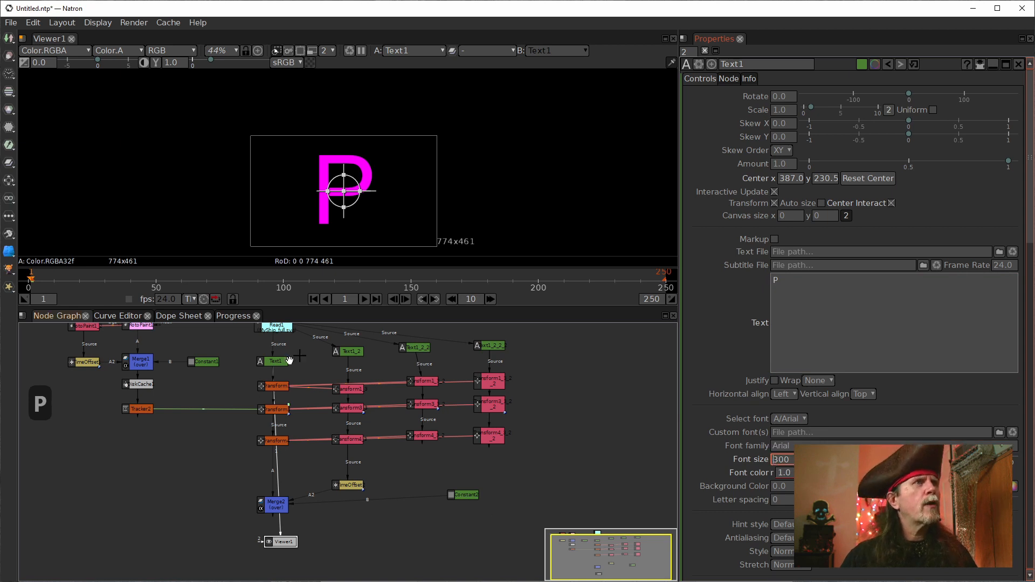
left_click(351, 351)
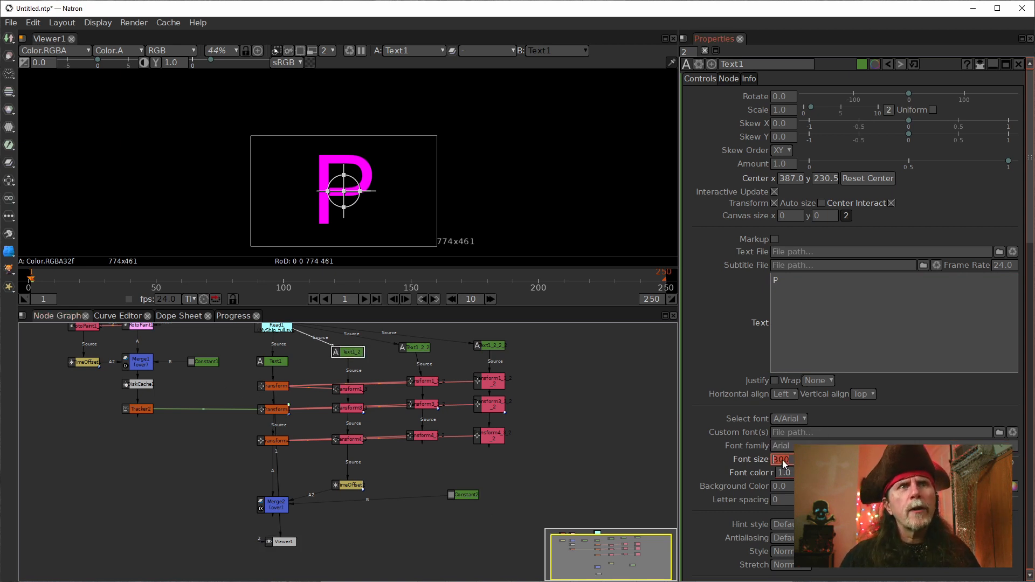
left_click(354, 354)
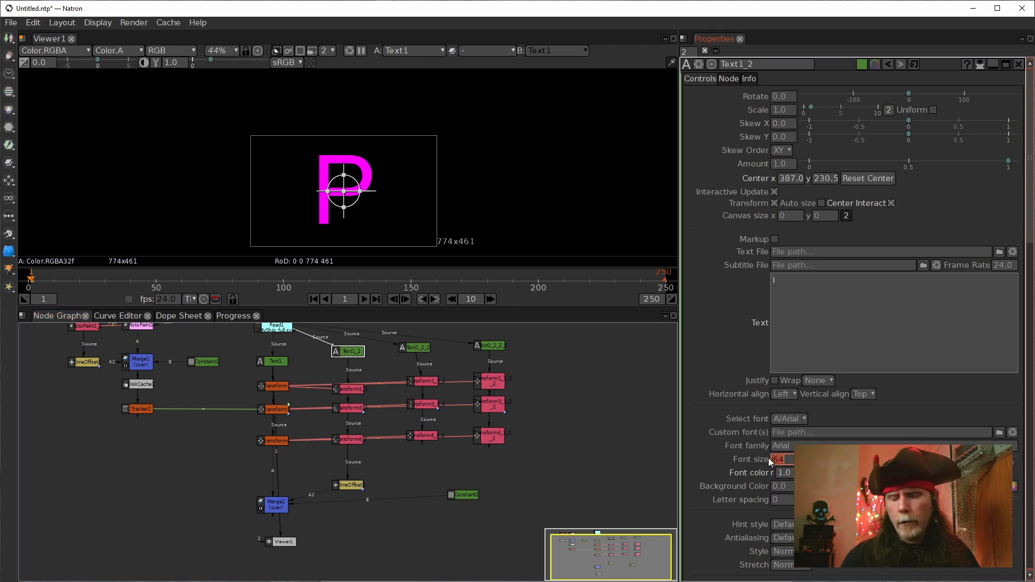
type("300")
key("Return")
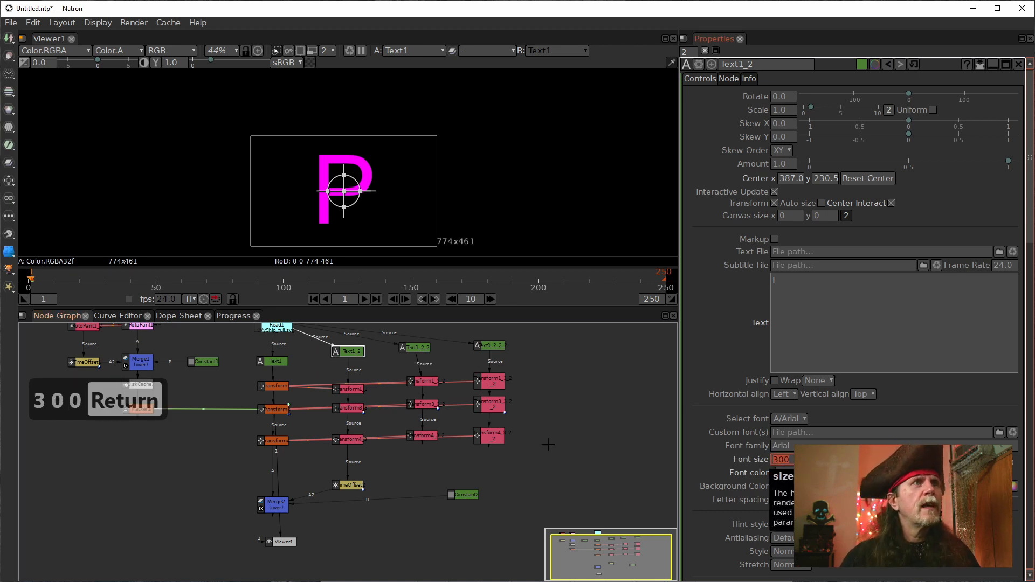
Step: Set the font size of the letter H in Text1_2_2 to 300
left_click(413, 347)
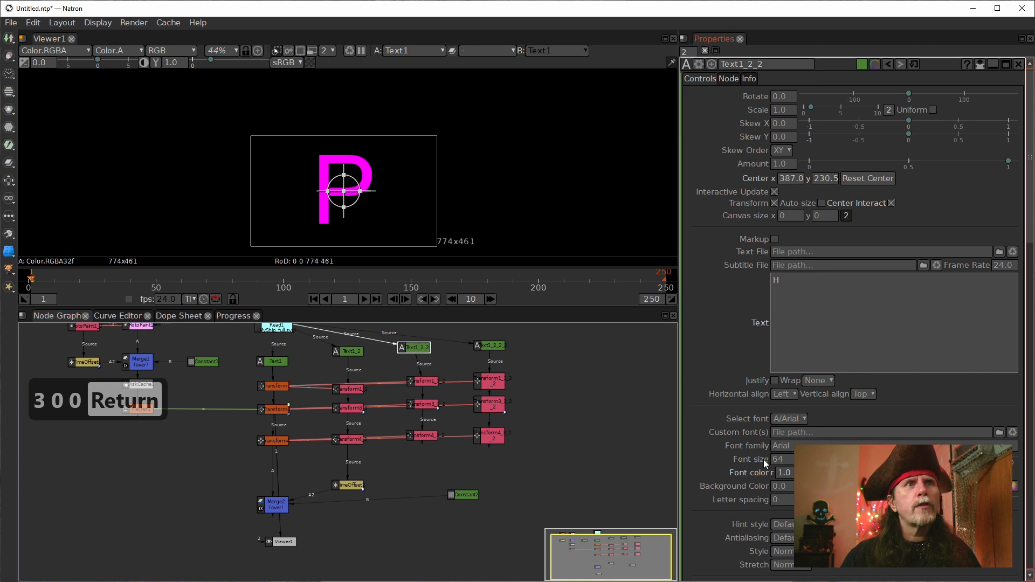
double_click(784, 462)
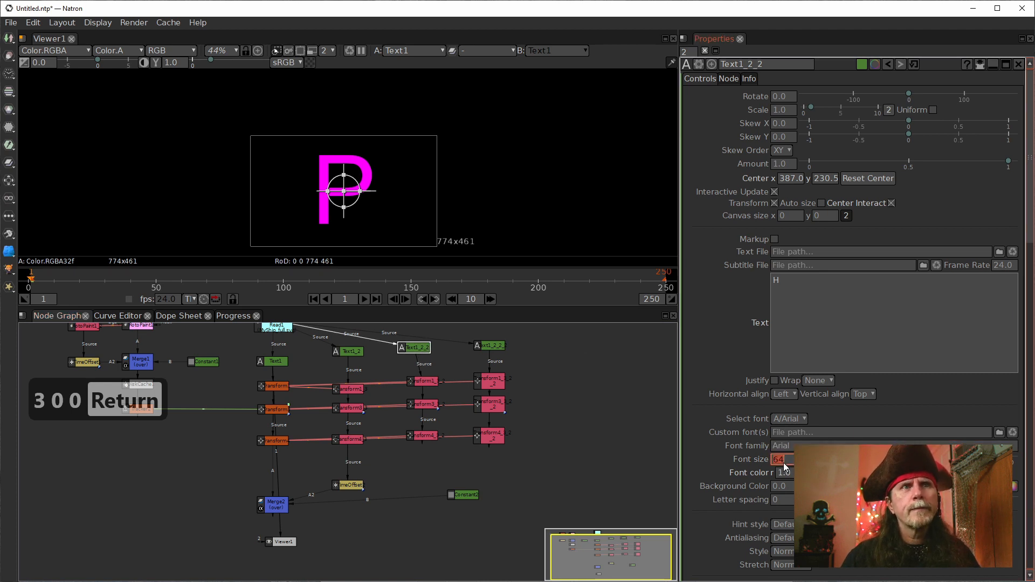
type("300")
key("Return")
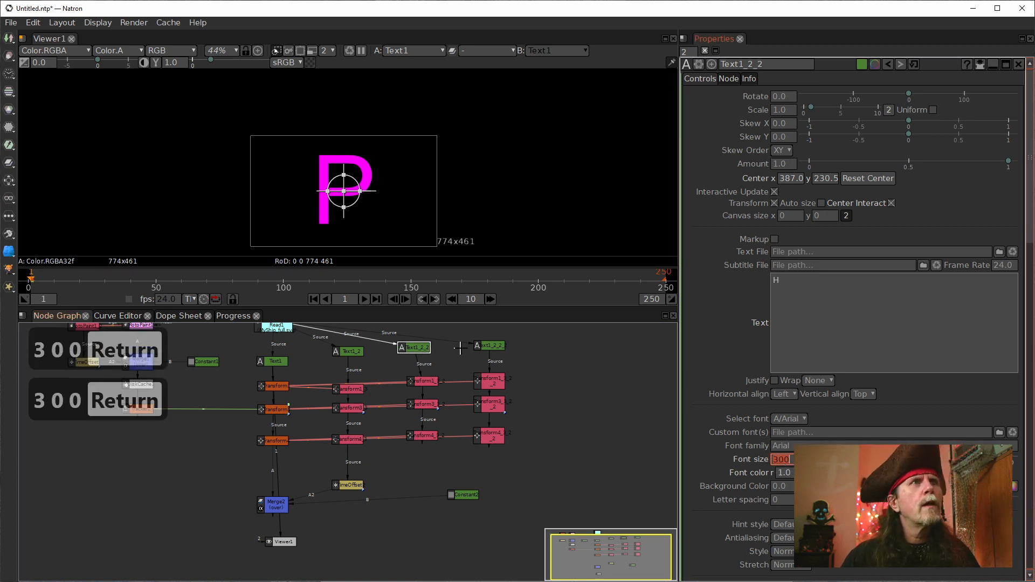
Step: Set the font size of the letter S in Text1_2_2_2 to 300
left_click(485, 346)
double_click(793, 462)
type("300")
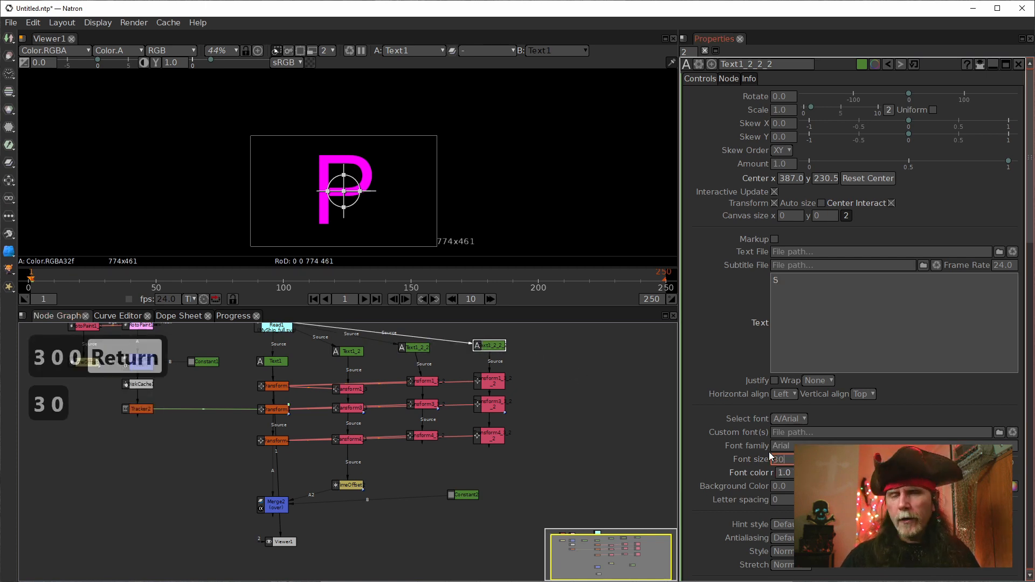
key("Return")
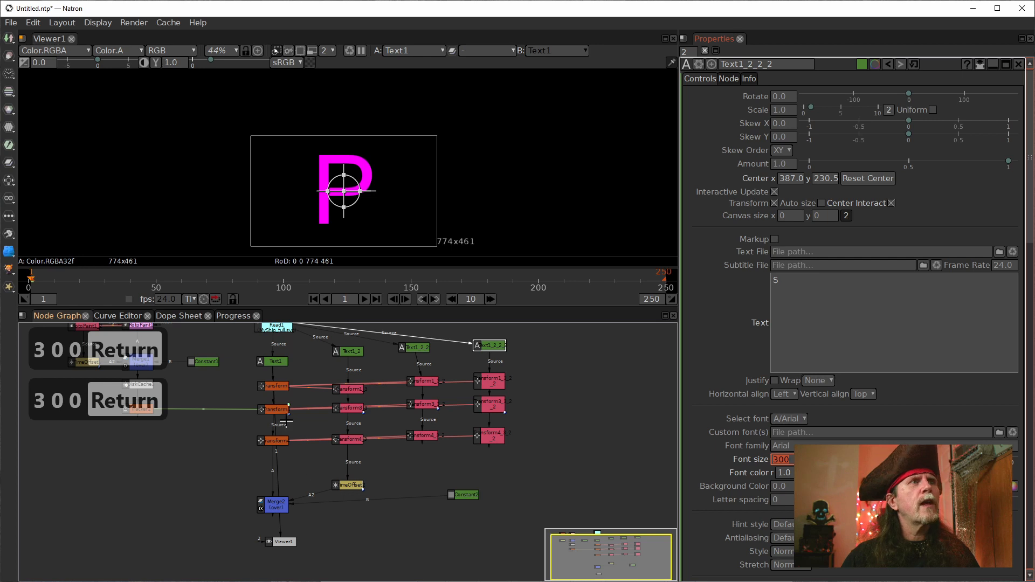
Step: Show Merge2's output in the viewer and scrub the timeline to frame 70 to check the letters' spacing
left_click(279, 387)
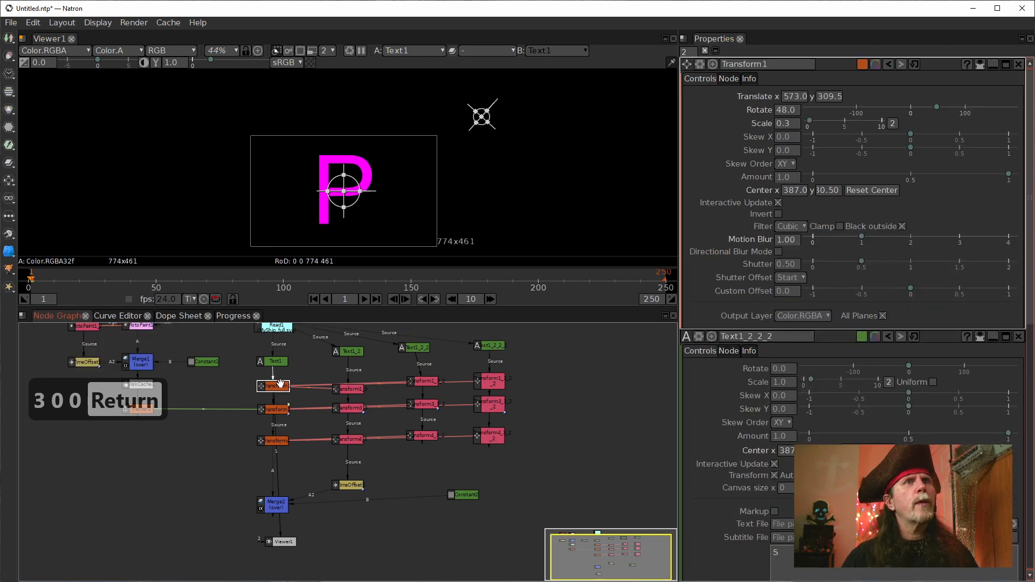
left_click(275, 504)
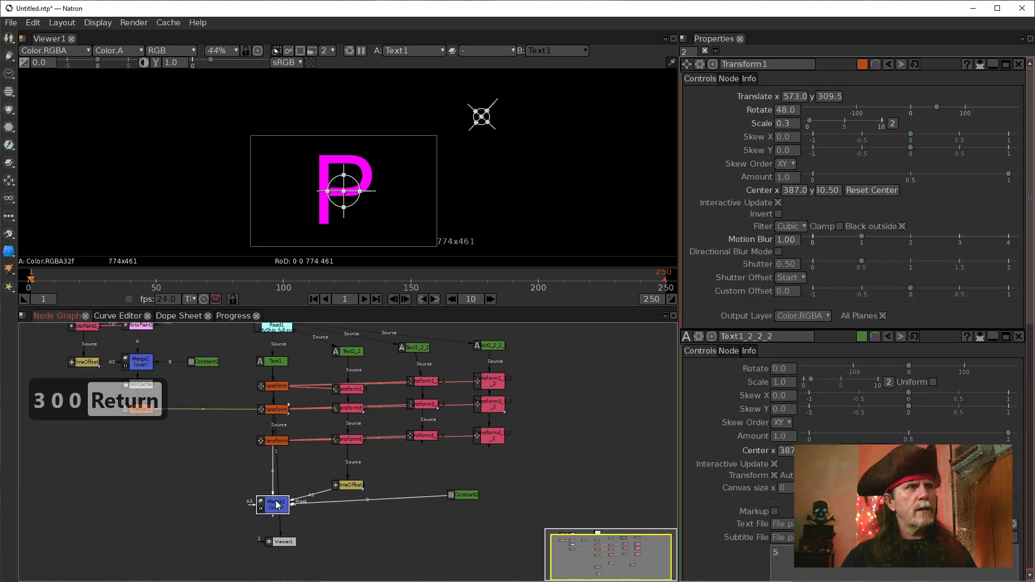
key("1")
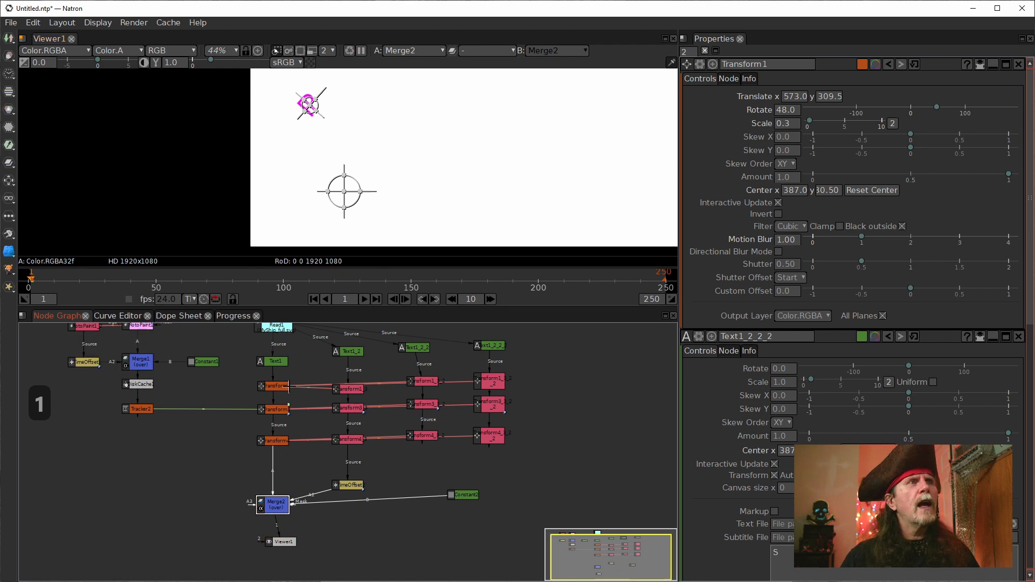
left_click_drag(451, 211, 381, 213)
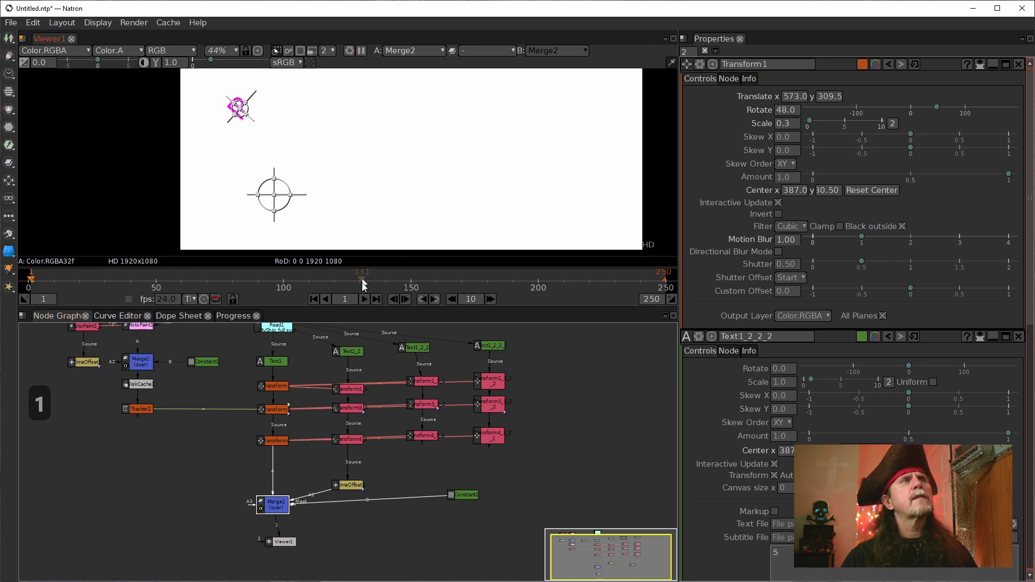
left_click(346, 486)
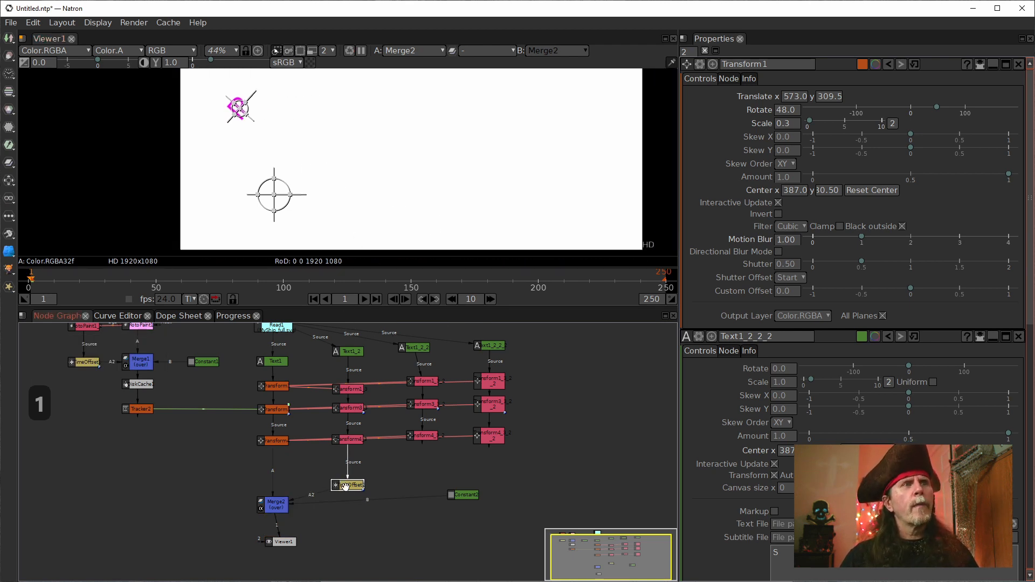
left_click_drag(164, 279, 166, 278)
left_click_drag(387, 128, 367, 203)
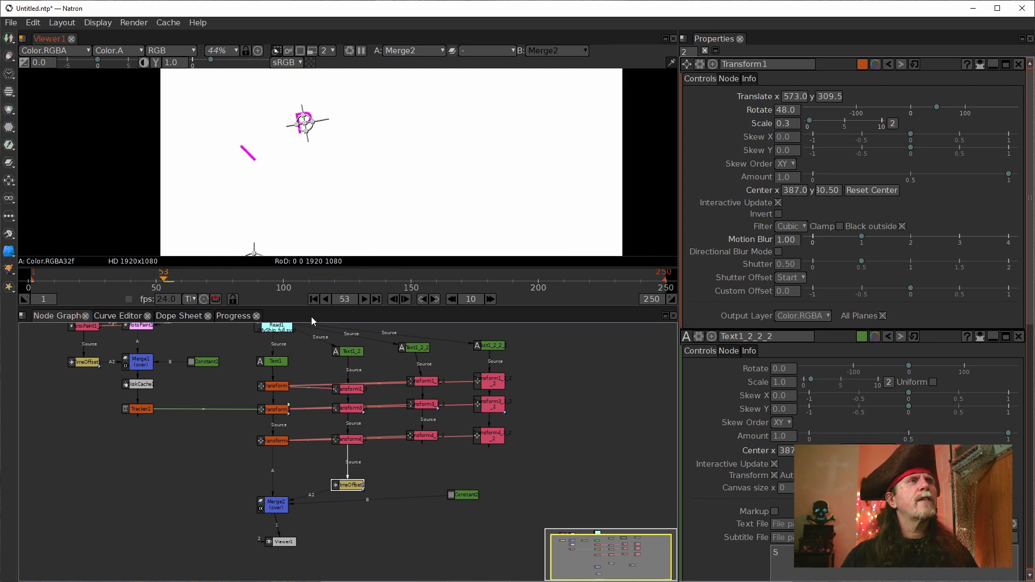
left_click_drag(293, 285, 208, 286)
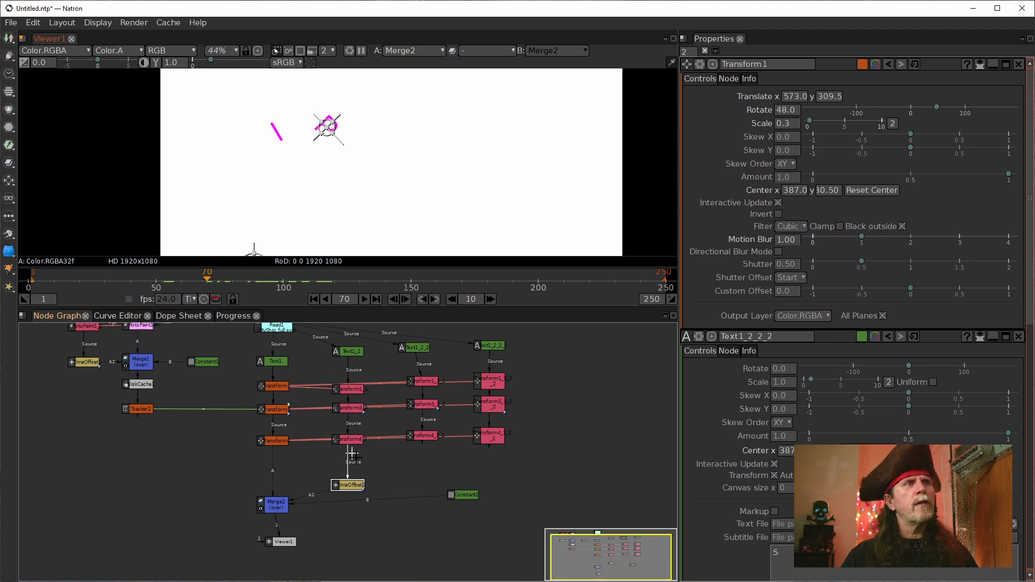
Step: Set TimeOffset2's time offset to 16 frames to bring the I closer to the P
double_click(351, 484)
double_click(790, 97)
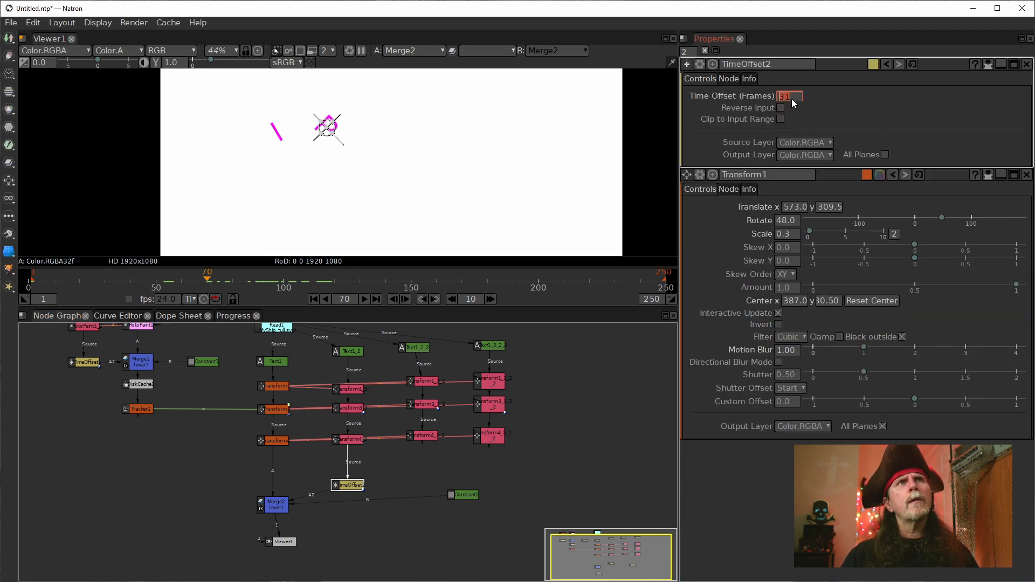
scroll(788, 97, "down", 14)
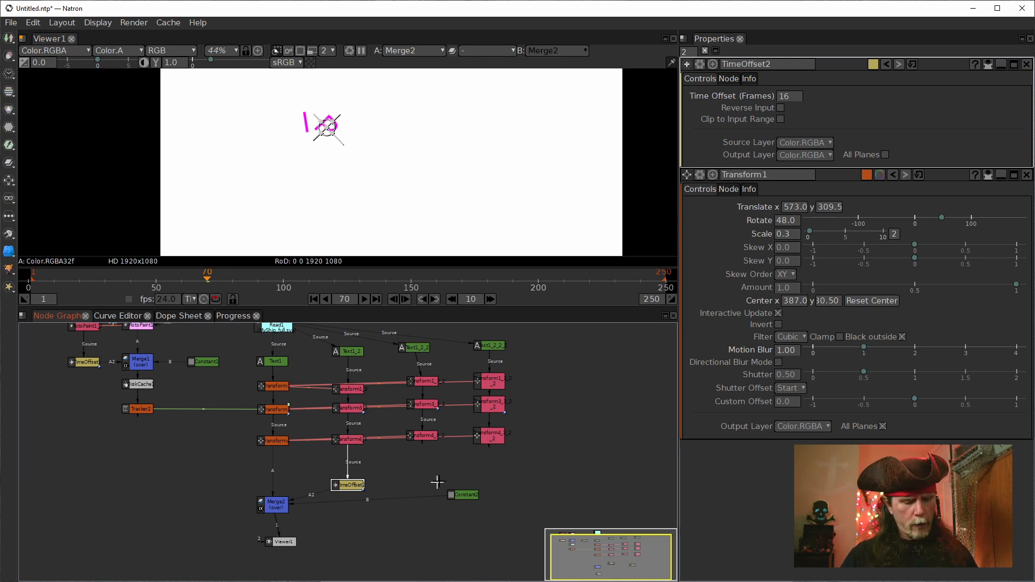
Step: Duplicate TimeOffset2 beneath the last transform of the Text1_2_2 chain and connect it to Merge2's A3 input
key("alt+c")
left_click_drag(473, 483, 427, 473)
left_click(268, 505)
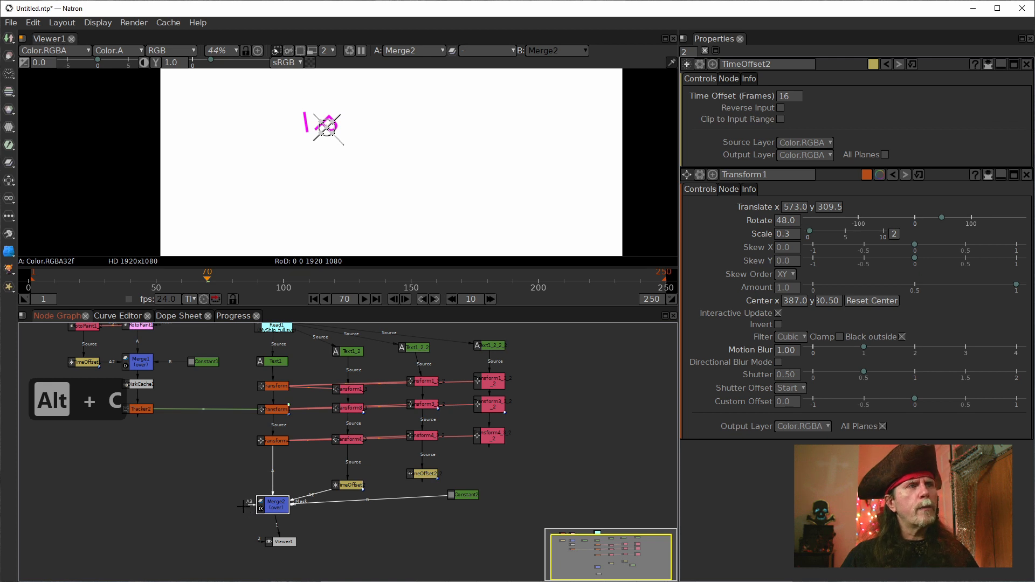
scroll(298, 523, "up", 2)
left_click_drag(231, 497, 474, 452)
left_click(252, 504)
left_click(476, 449)
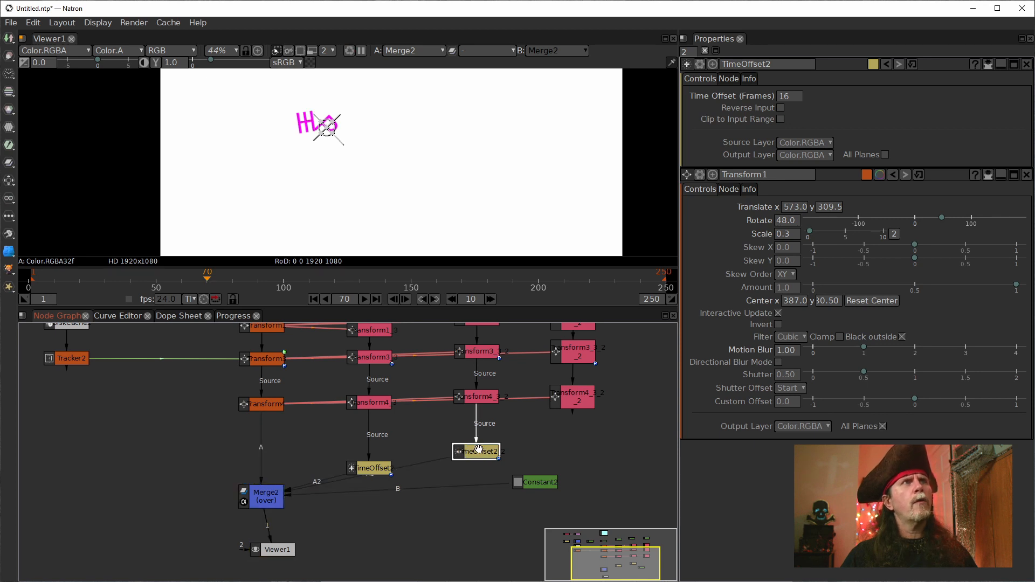
Step: Set the time offset of TimeOffset2_2 to 25 frames so the H trails the I
double_click(486, 451)
double_click(785, 97)
scroll(783, 98, "up", 9)
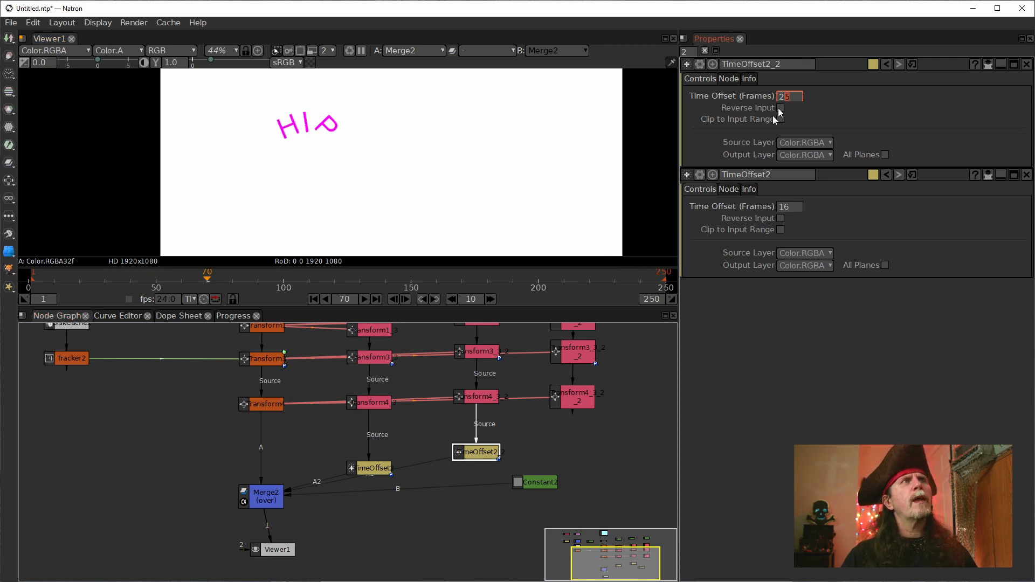
Step: Duplicate TimeOffset2_2 beneath the last transform of the Text1_2_2_2 chain and move Constant2 and the TimeOffset nodes apart
left_click(262, 498)
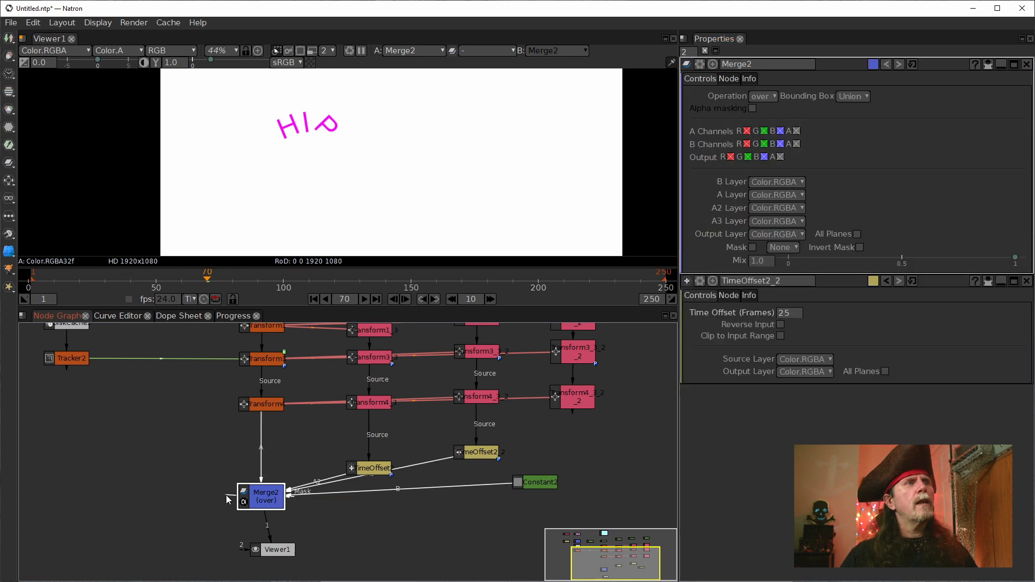
left_click_drag(546, 461, 503, 540)
scroll(300, 473, "down", 2)
scroll(307, 451, "down", 6)
scroll(297, 451, "up", 3)
left_click_drag(297, 451, 375, 484)
scroll(354, 481, "up", 3)
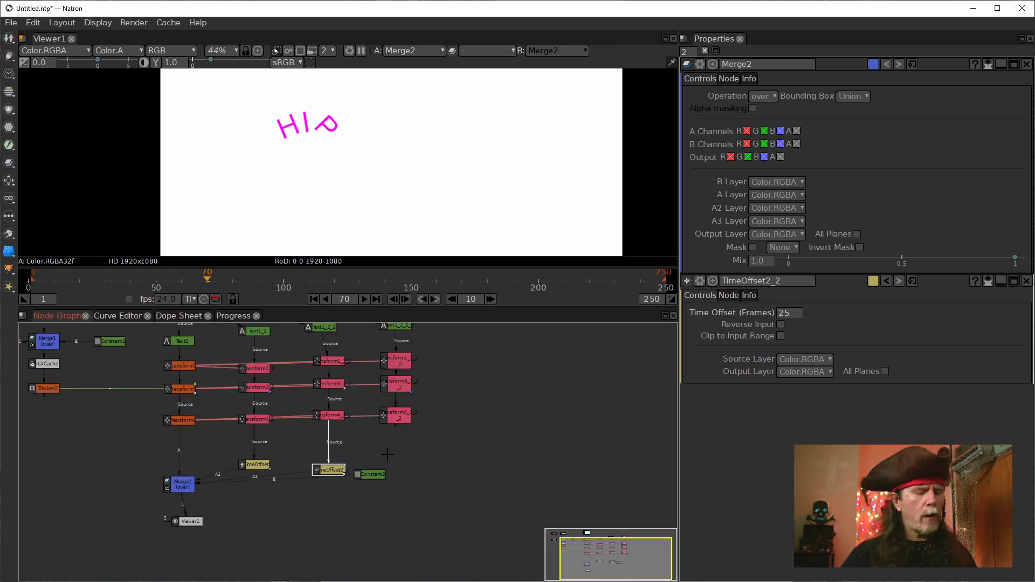
key("alt+c")
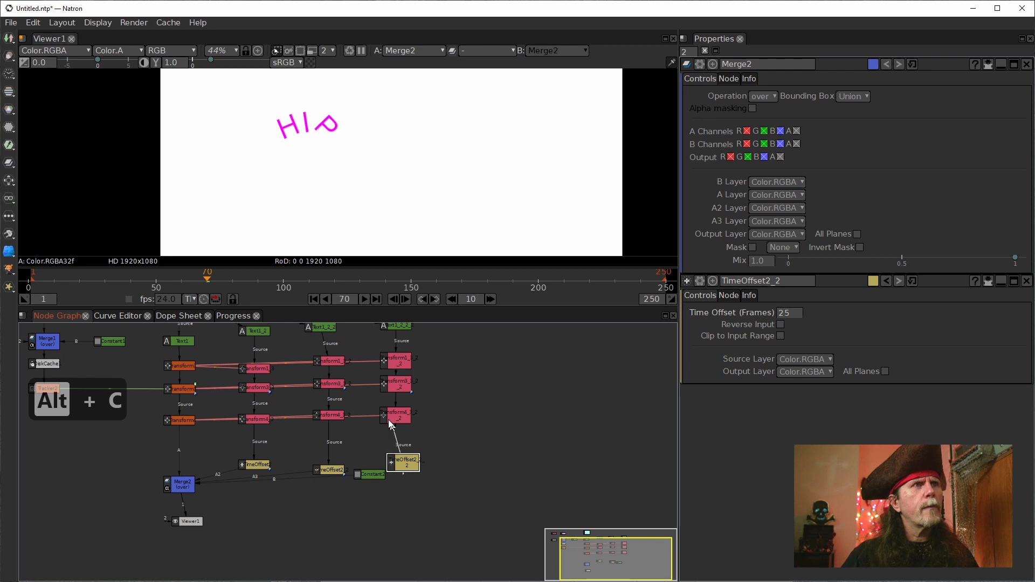
left_click_drag(402, 465, 369, 520)
left_click_drag(329, 471, 334, 466)
left_click(384, 456)
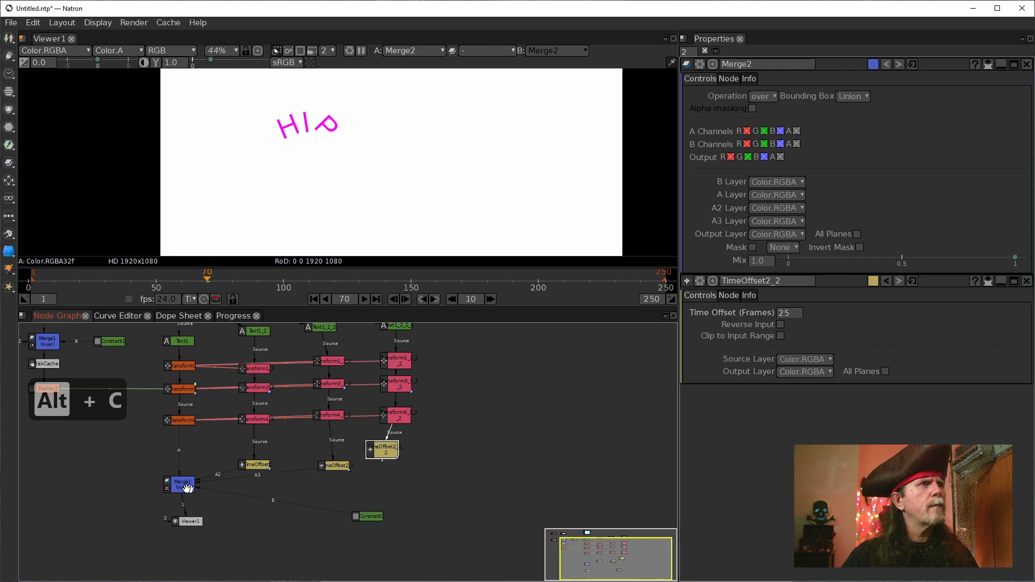
Step: Connect Merge2's A4 input to the new TimeOffset under the Text1_2_2_2 chain and set its time offset to 35 frames
left_click_drag(170, 488, 383, 452)
left_click(395, 443)
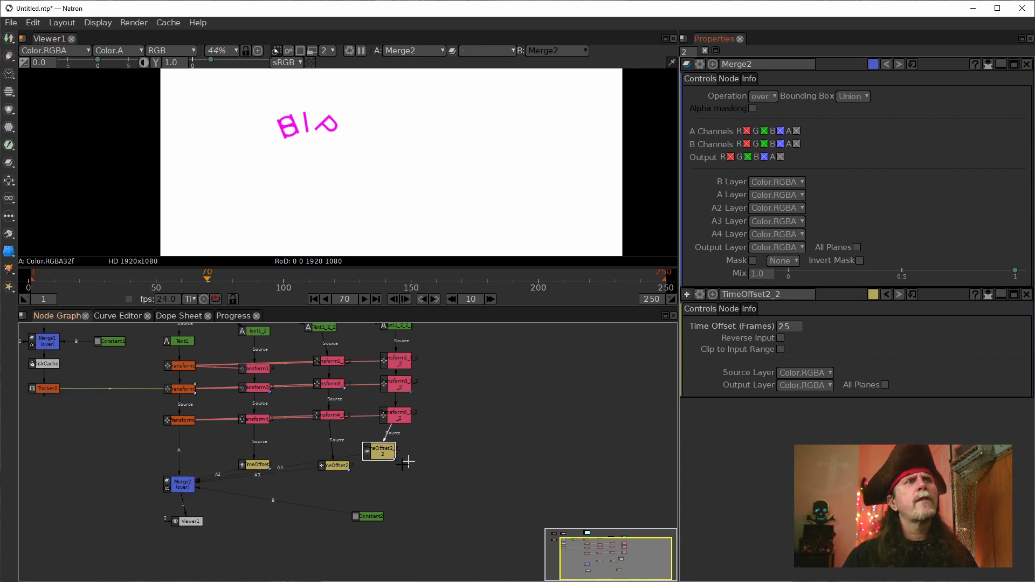
double_click(376, 456)
scroll(786, 99, "up", 10)
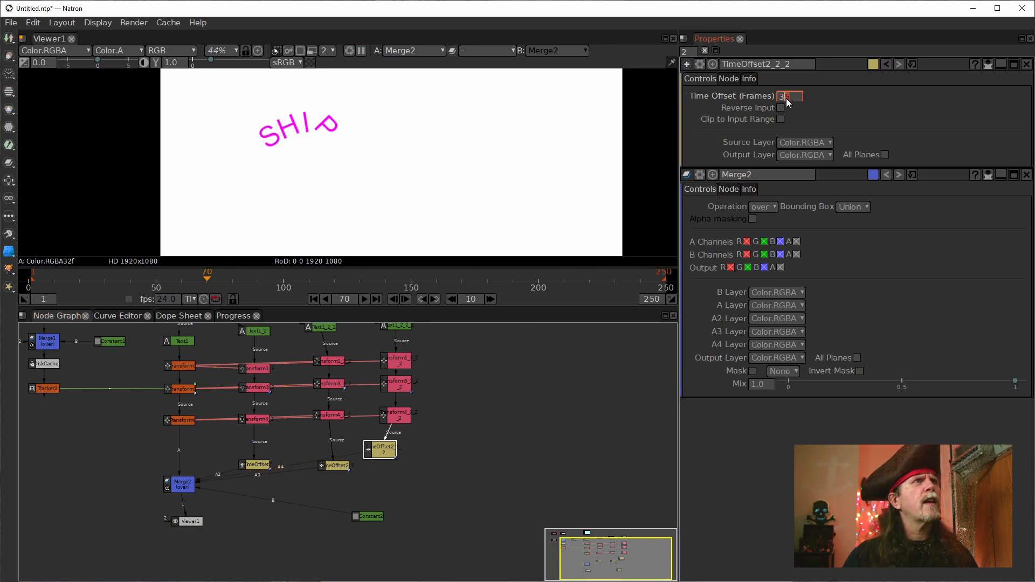
Step: Play the animation from frame 1 and stop at frame 62 to check the spacing of the letters
left_click(313, 299)
scroll(393, 162, "down", 5)
scroll(398, 200, "up", 2)
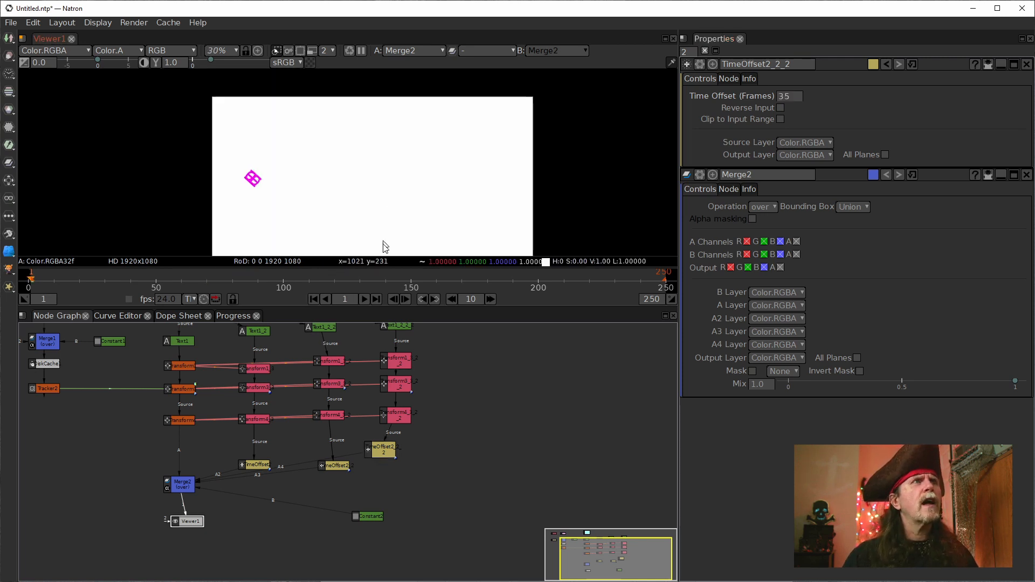
left_click(365, 300)
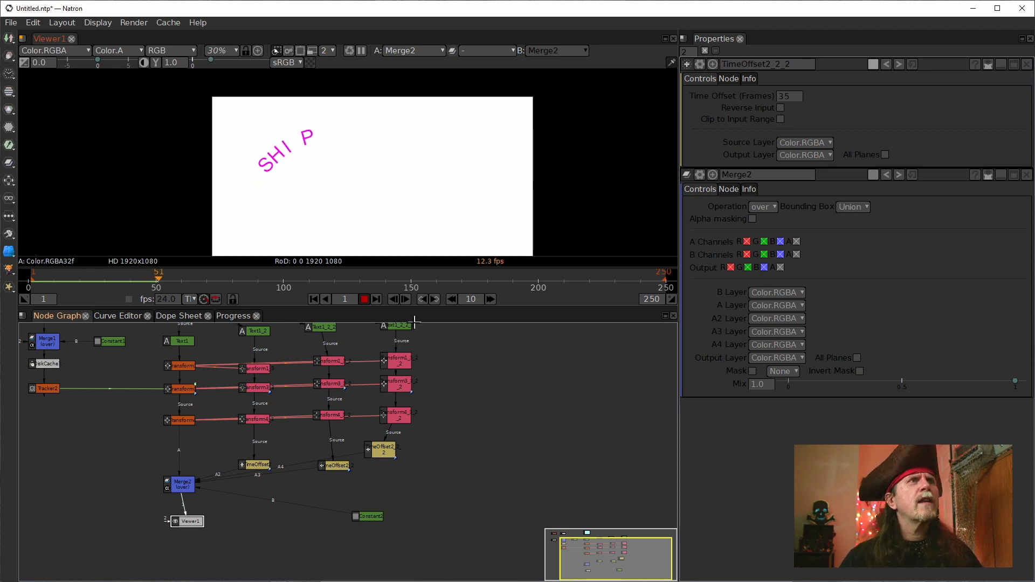
left_click(362, 299)
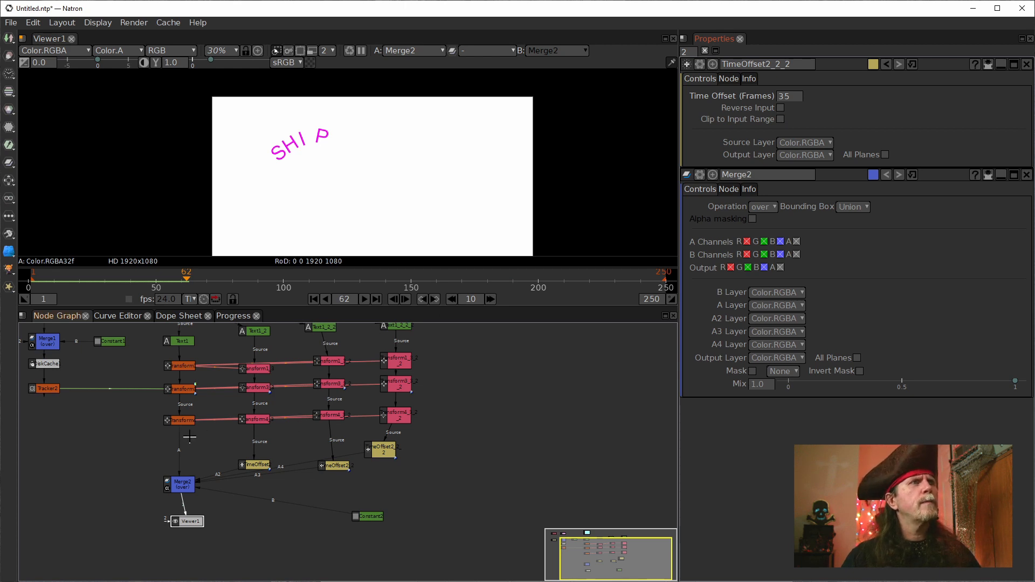
Step: Set TimeOffset2's time offset to 11 frames to tighten the gap between the I and the P
left_click(178, 424)
left_click(261, 461)
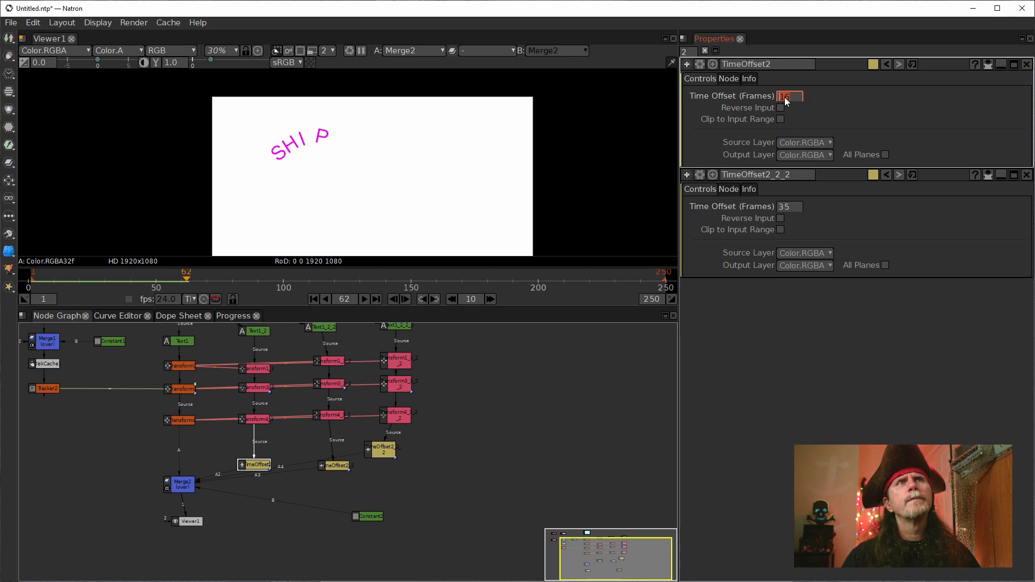
scroll(785, 96, "down", 2)
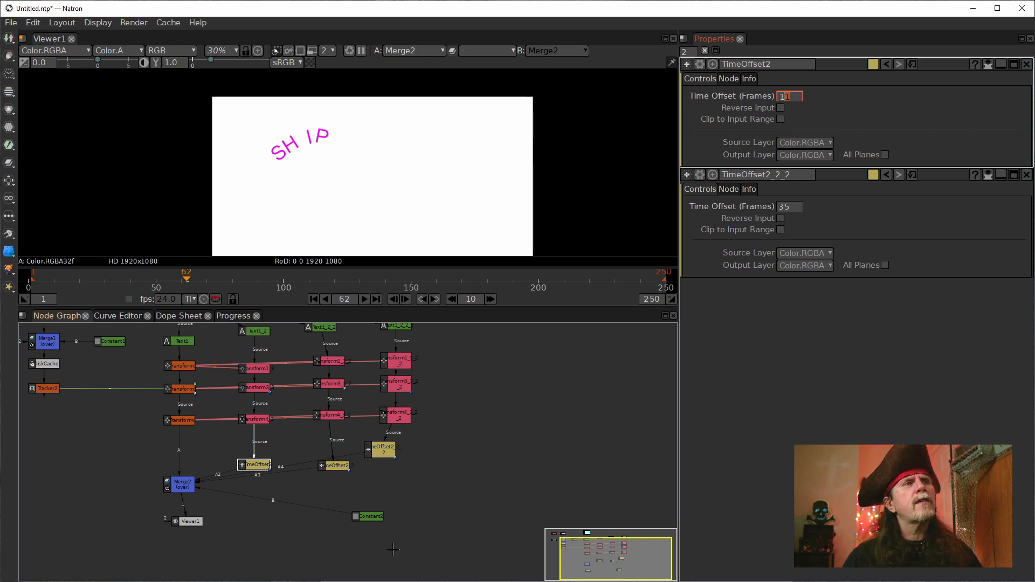
Step: Lower the time offset of TimeOffset2_2 to space the H evenly between the S and the I
left_click(337, 465)
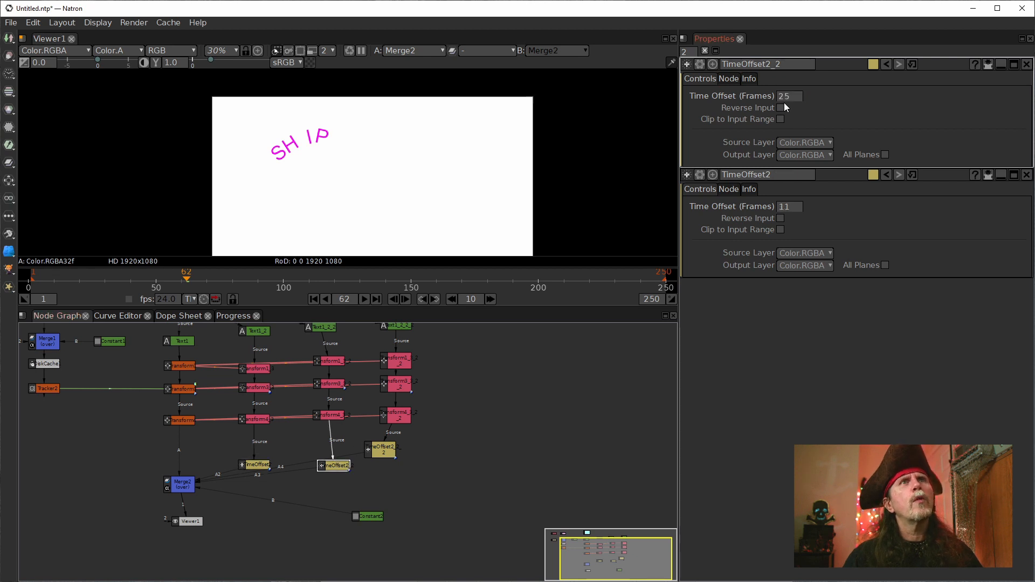
scroll(786, 96, "down", 1)
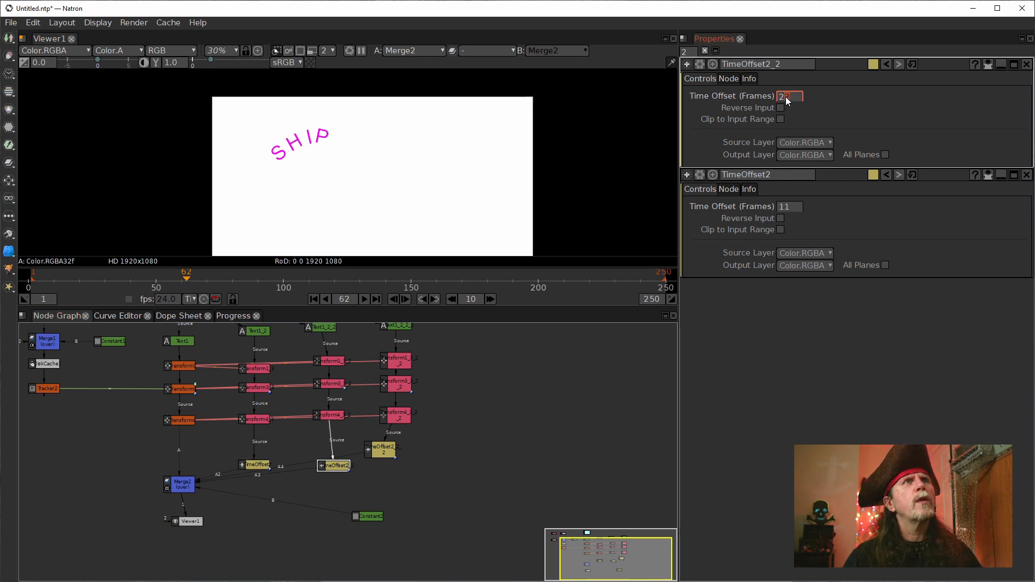
Step: Set the time offset of TimeOffset2_2 to 20 frames and of TimeOffset2_2_2 to 30 frames to even the letter spacing
scroll(785, 97, "down", 1)
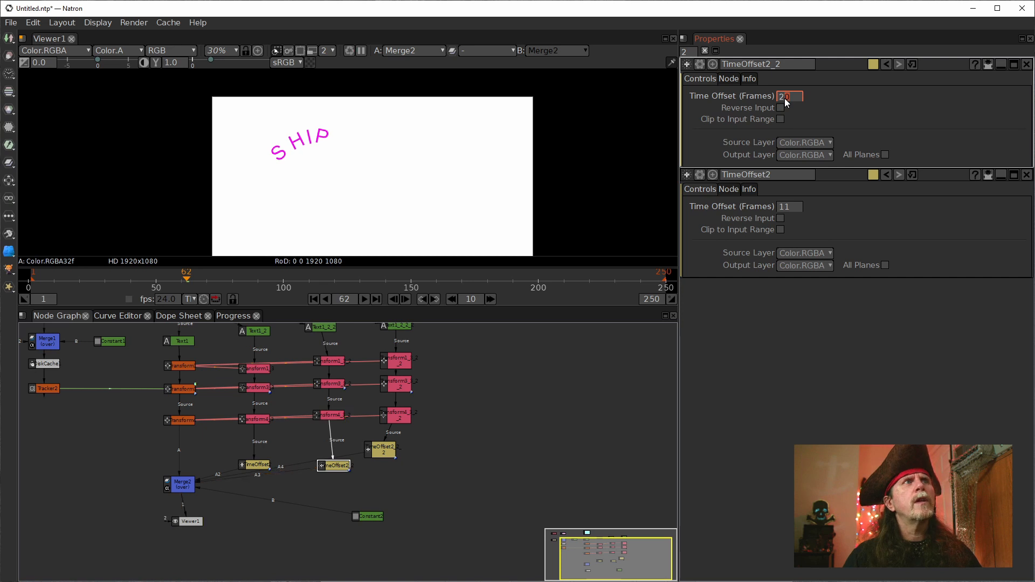
left_click(386, 451)
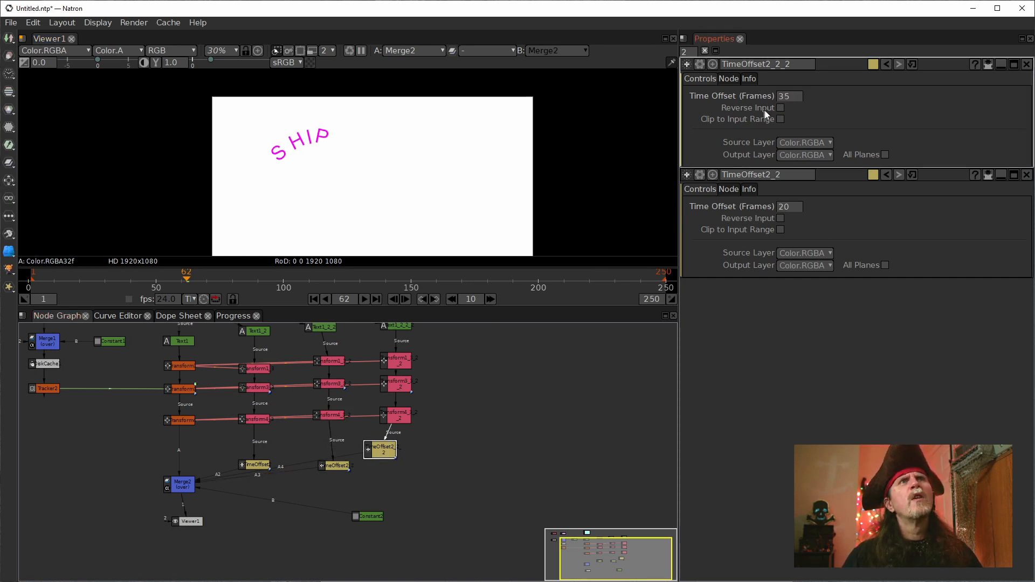
scroll(785, 97, "down", 4)
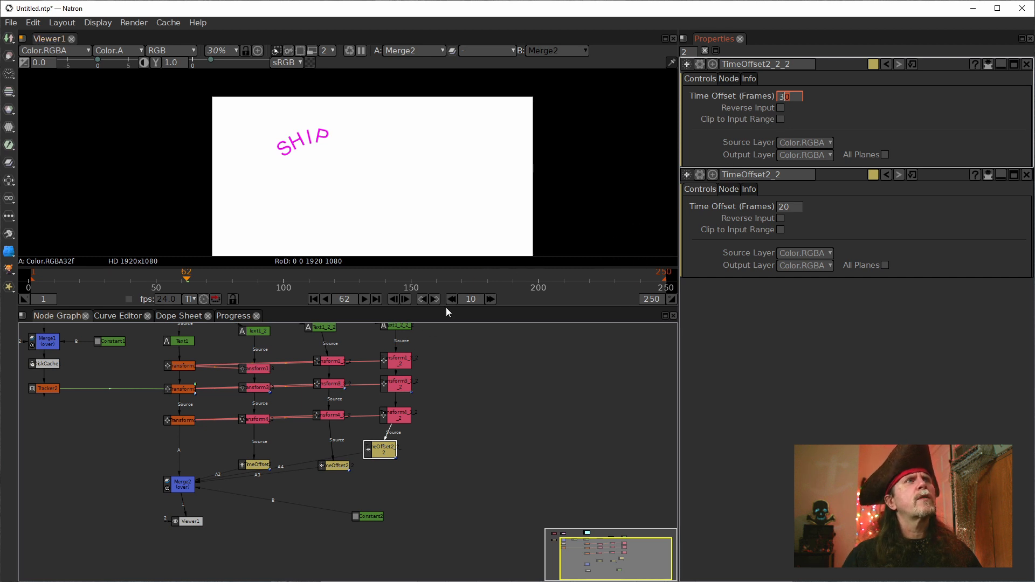
Step: Play the SHIP animation from frame 1 and stop at frame 246 to check the letters' spacing along the path
left_click(312, 299)
left_click(364, 299)
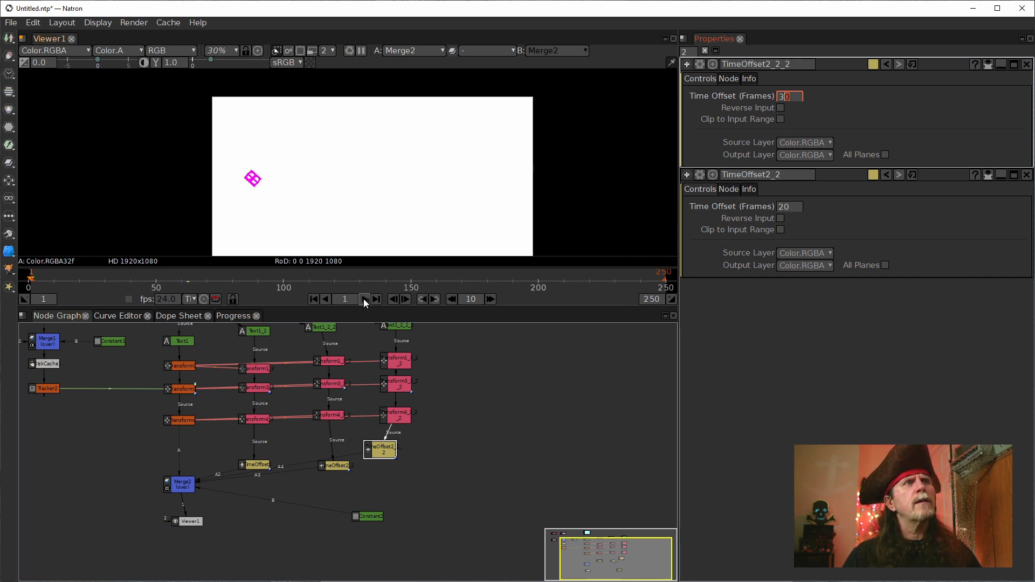
left_click_drag(540, 225, 525, 207)
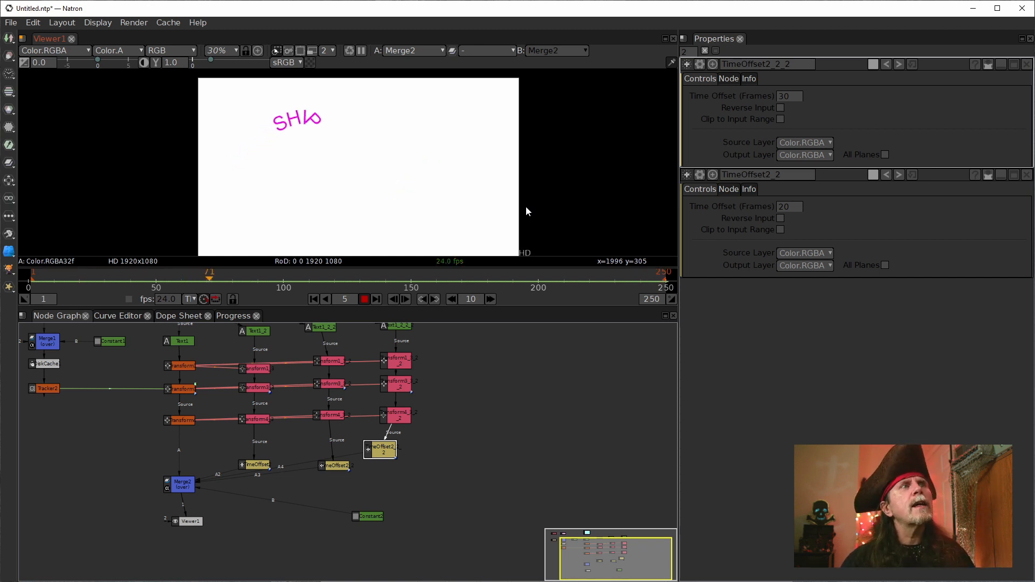
left_click_drag(444, 399, 515, 451)
scroll(514, 451, "down", 2)
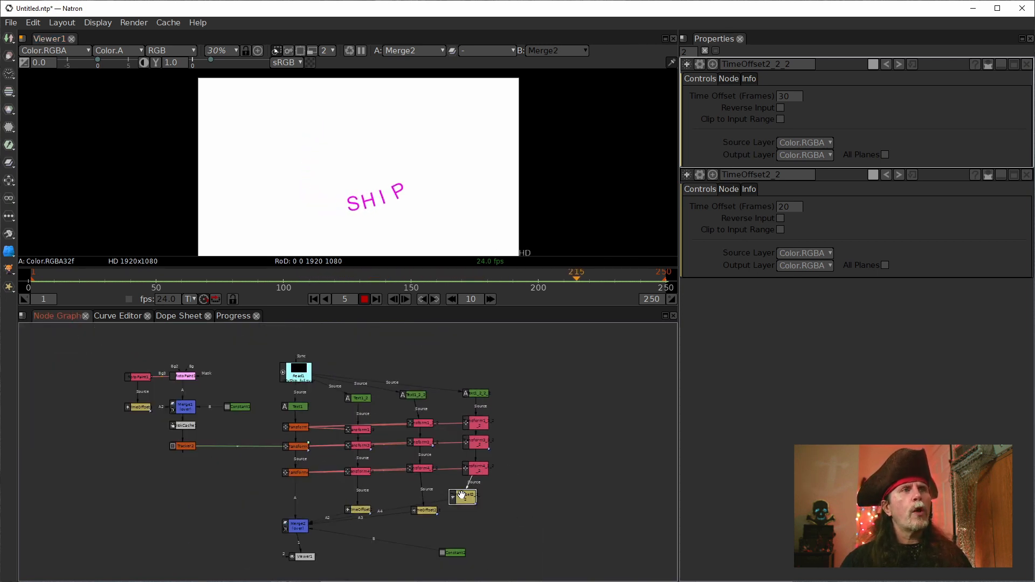
left_click(365, 299)
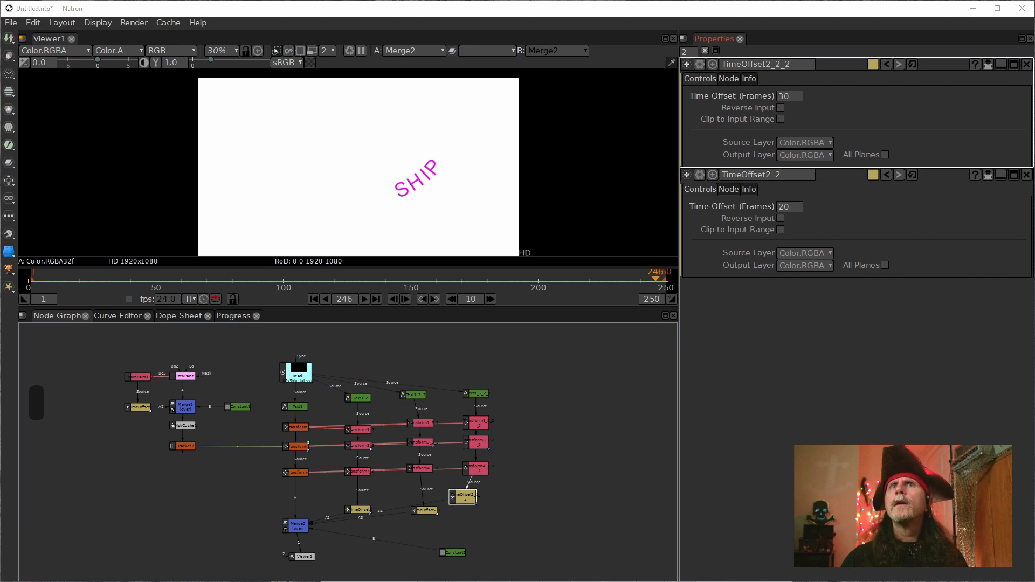
Step: Switch to the Object_on_a_Path_Reference_001.ntp project, play the ship's path animation from frame 1 and stop at frame 41
key("ctrl+super+z")
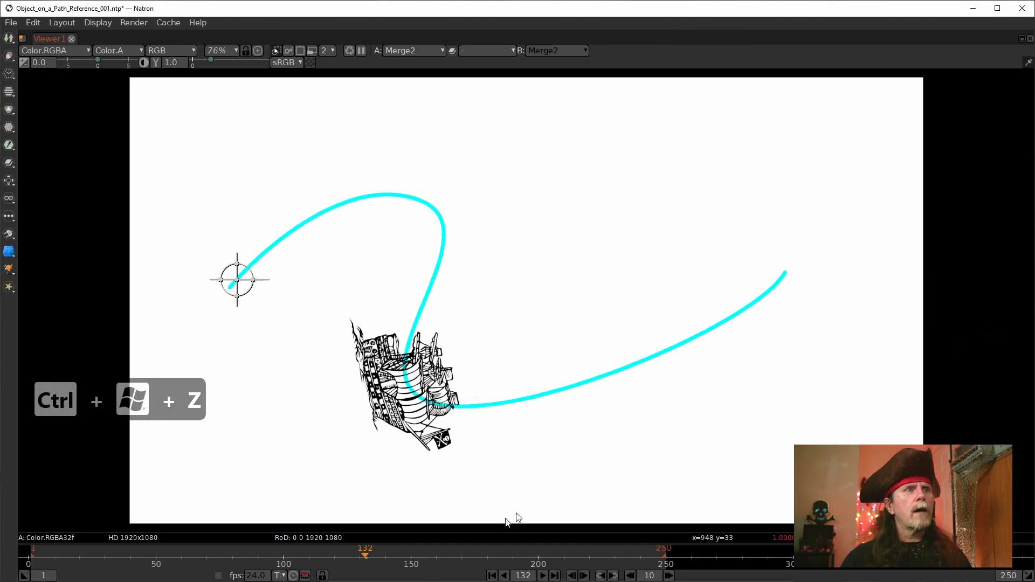
left_click(492, 576)
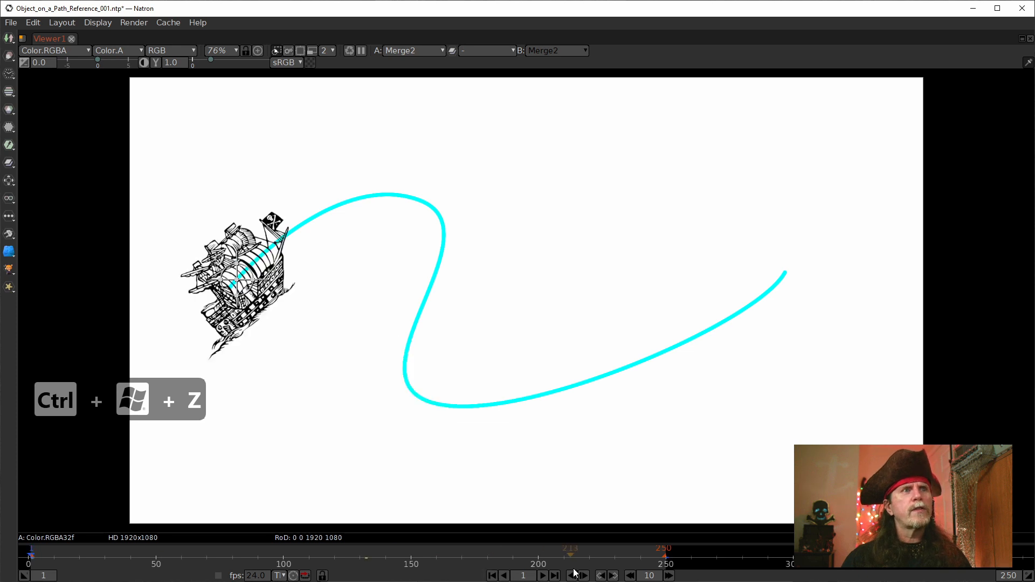
left_click(545, 577)
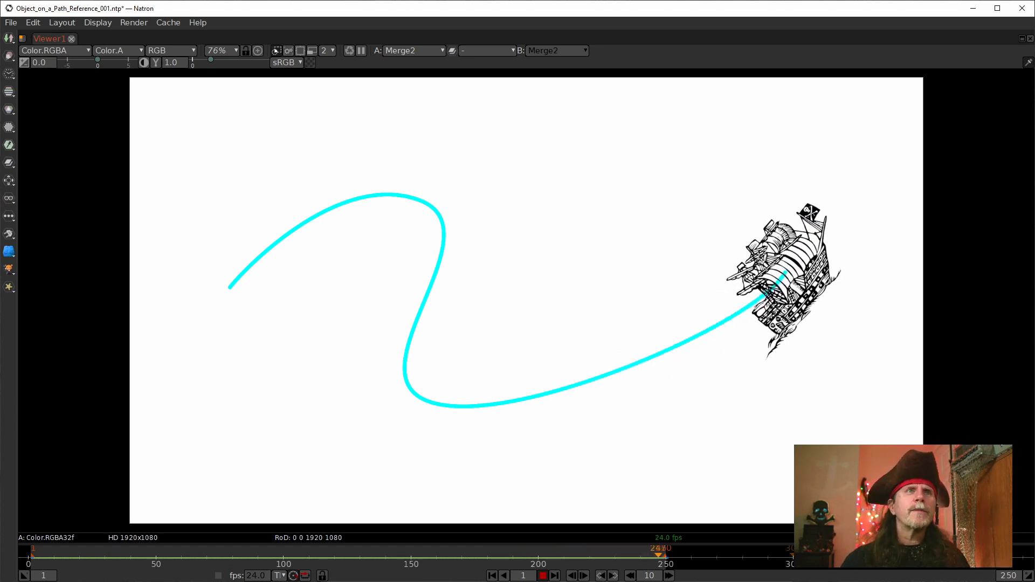
left_click(547, 575)
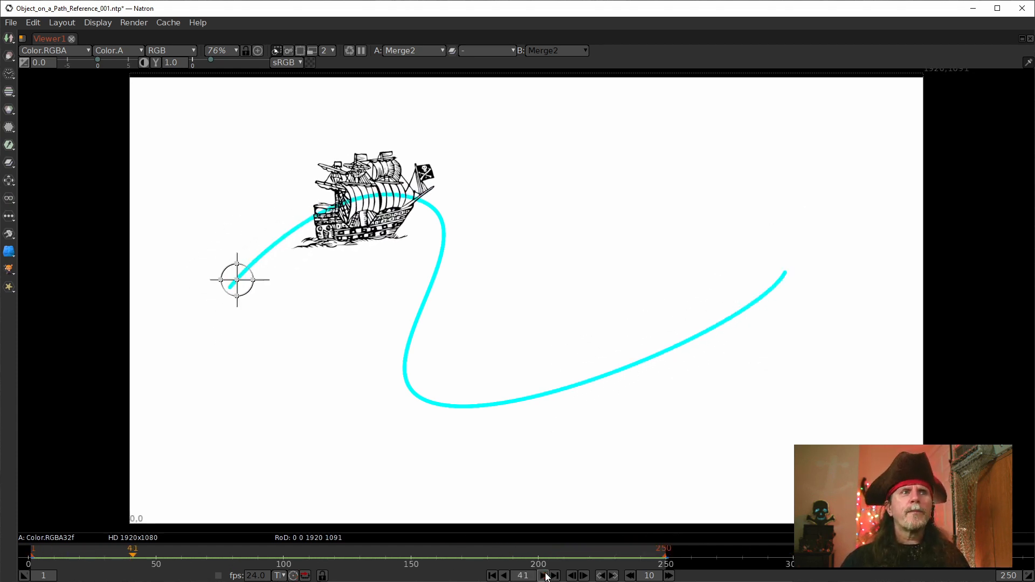